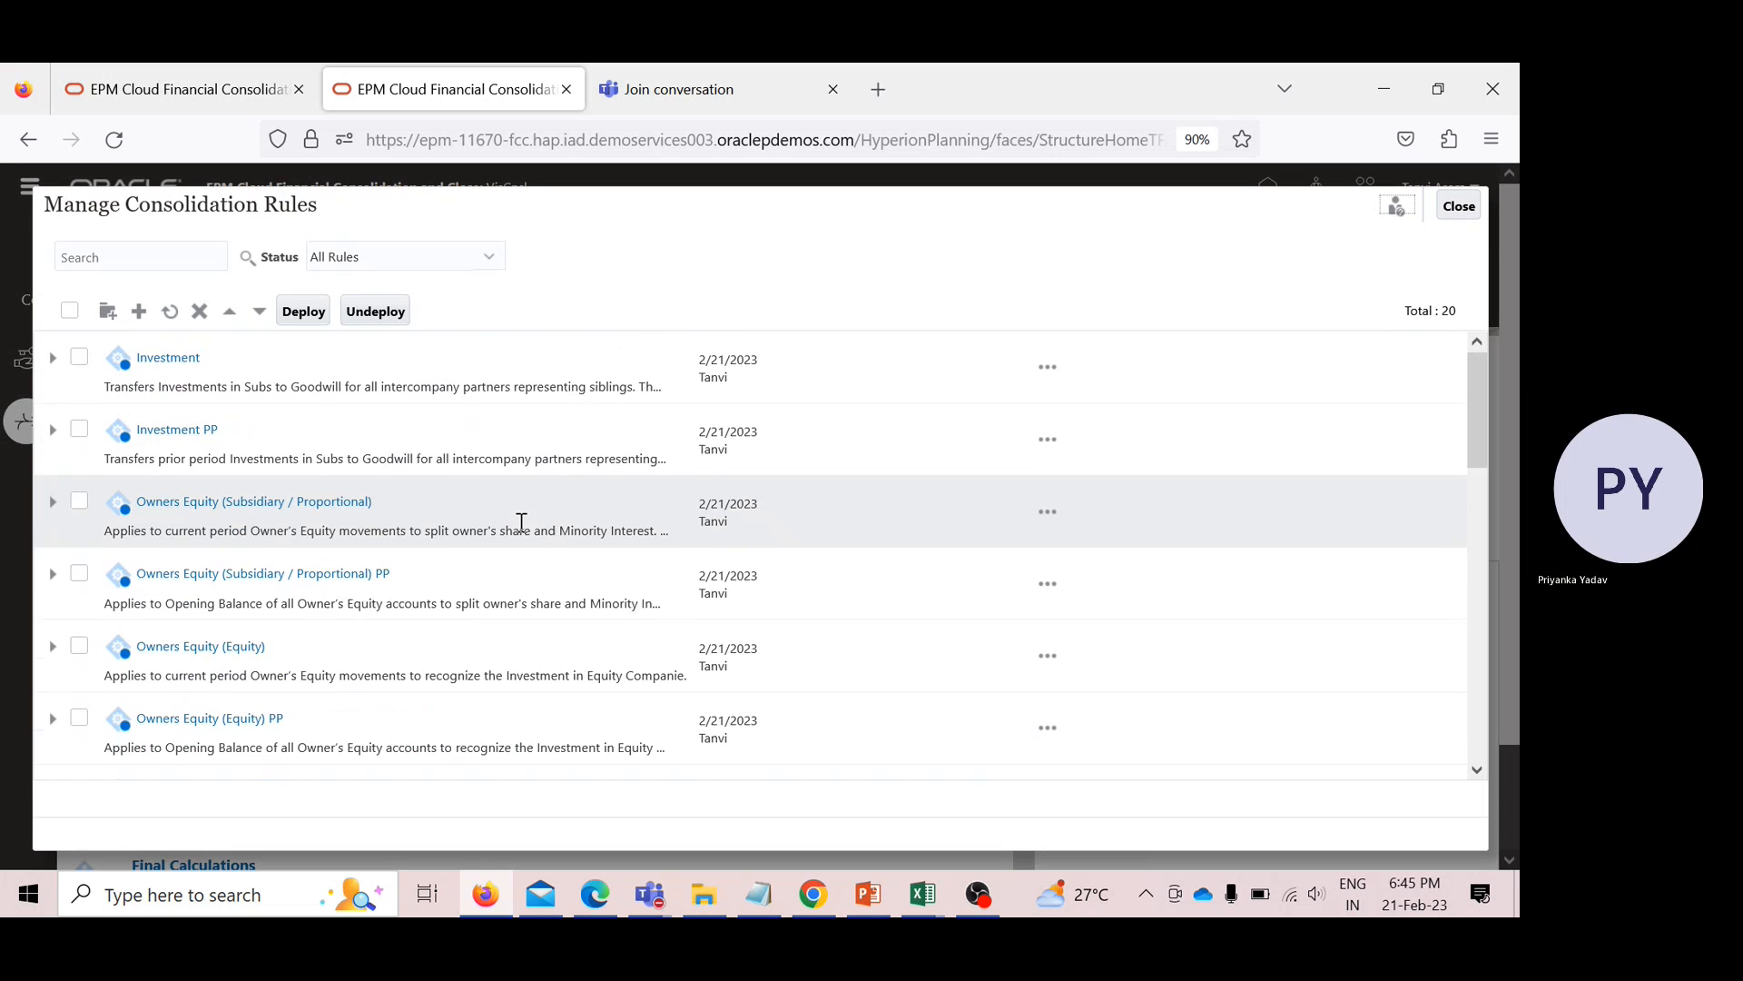
# Close the consolidation rules list, switch to the Rules workbook in Excel and examine the Legal01 and Legal02 entities on the input sheet.
pyautogui.click(1471, 208)
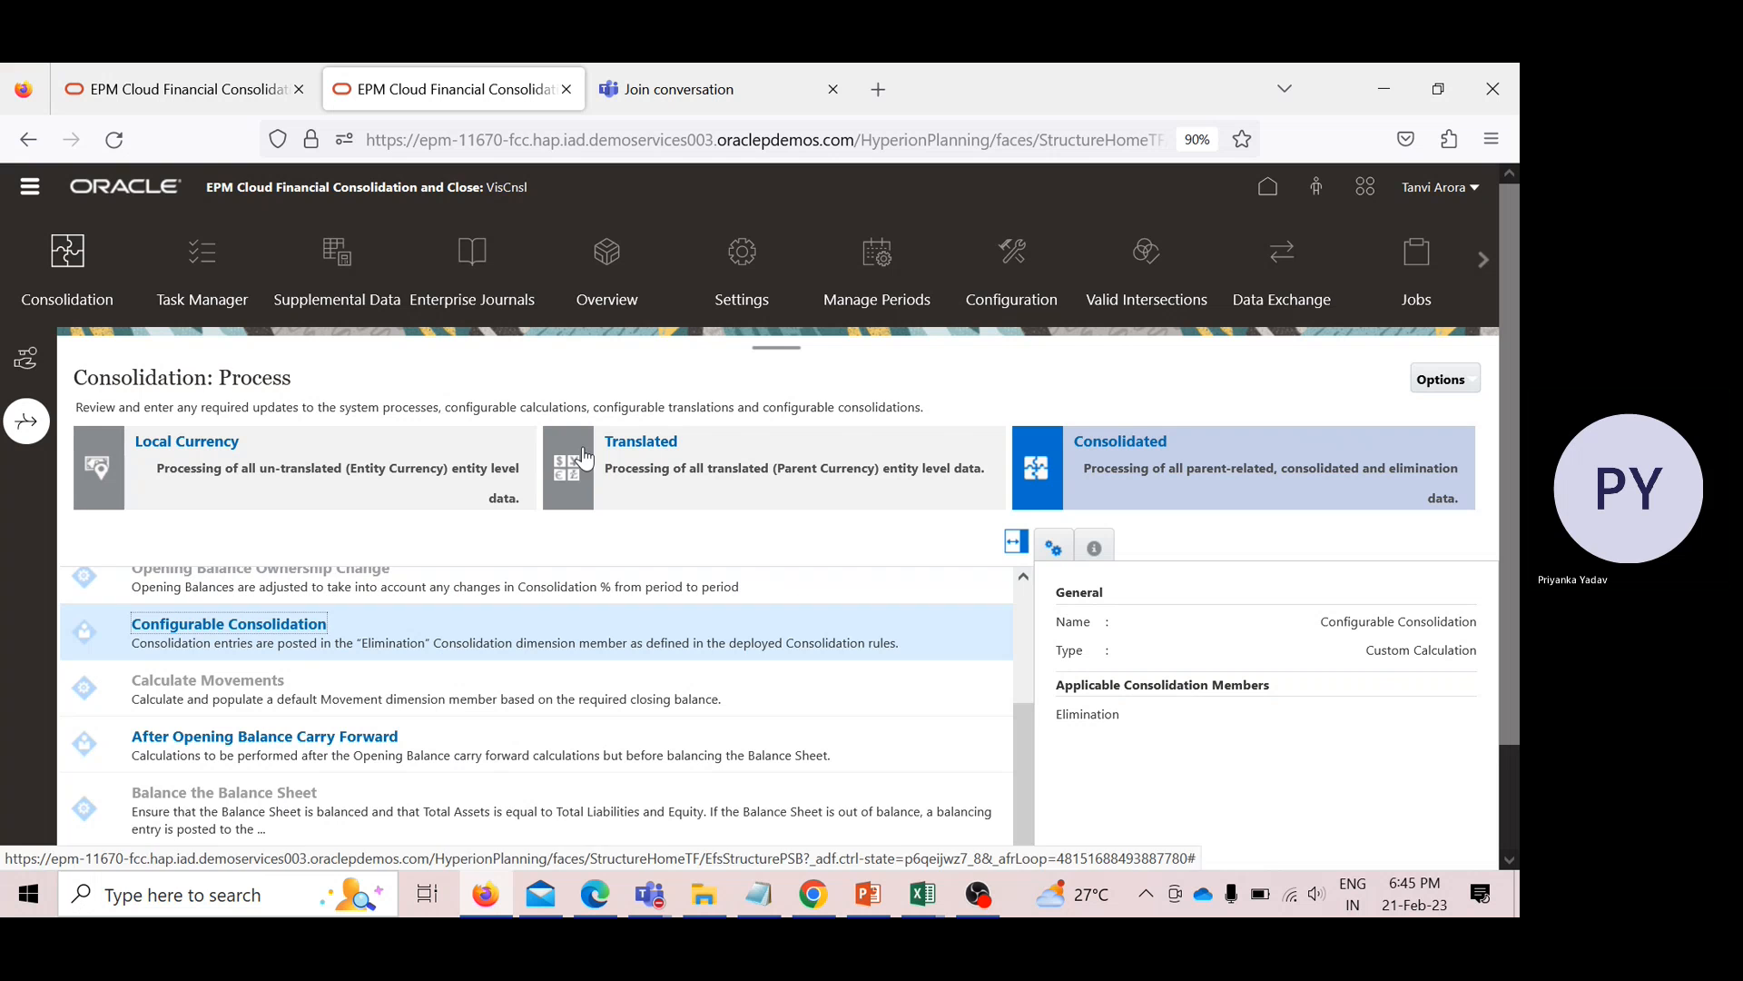
pyautogui.moveTo(923, 896)
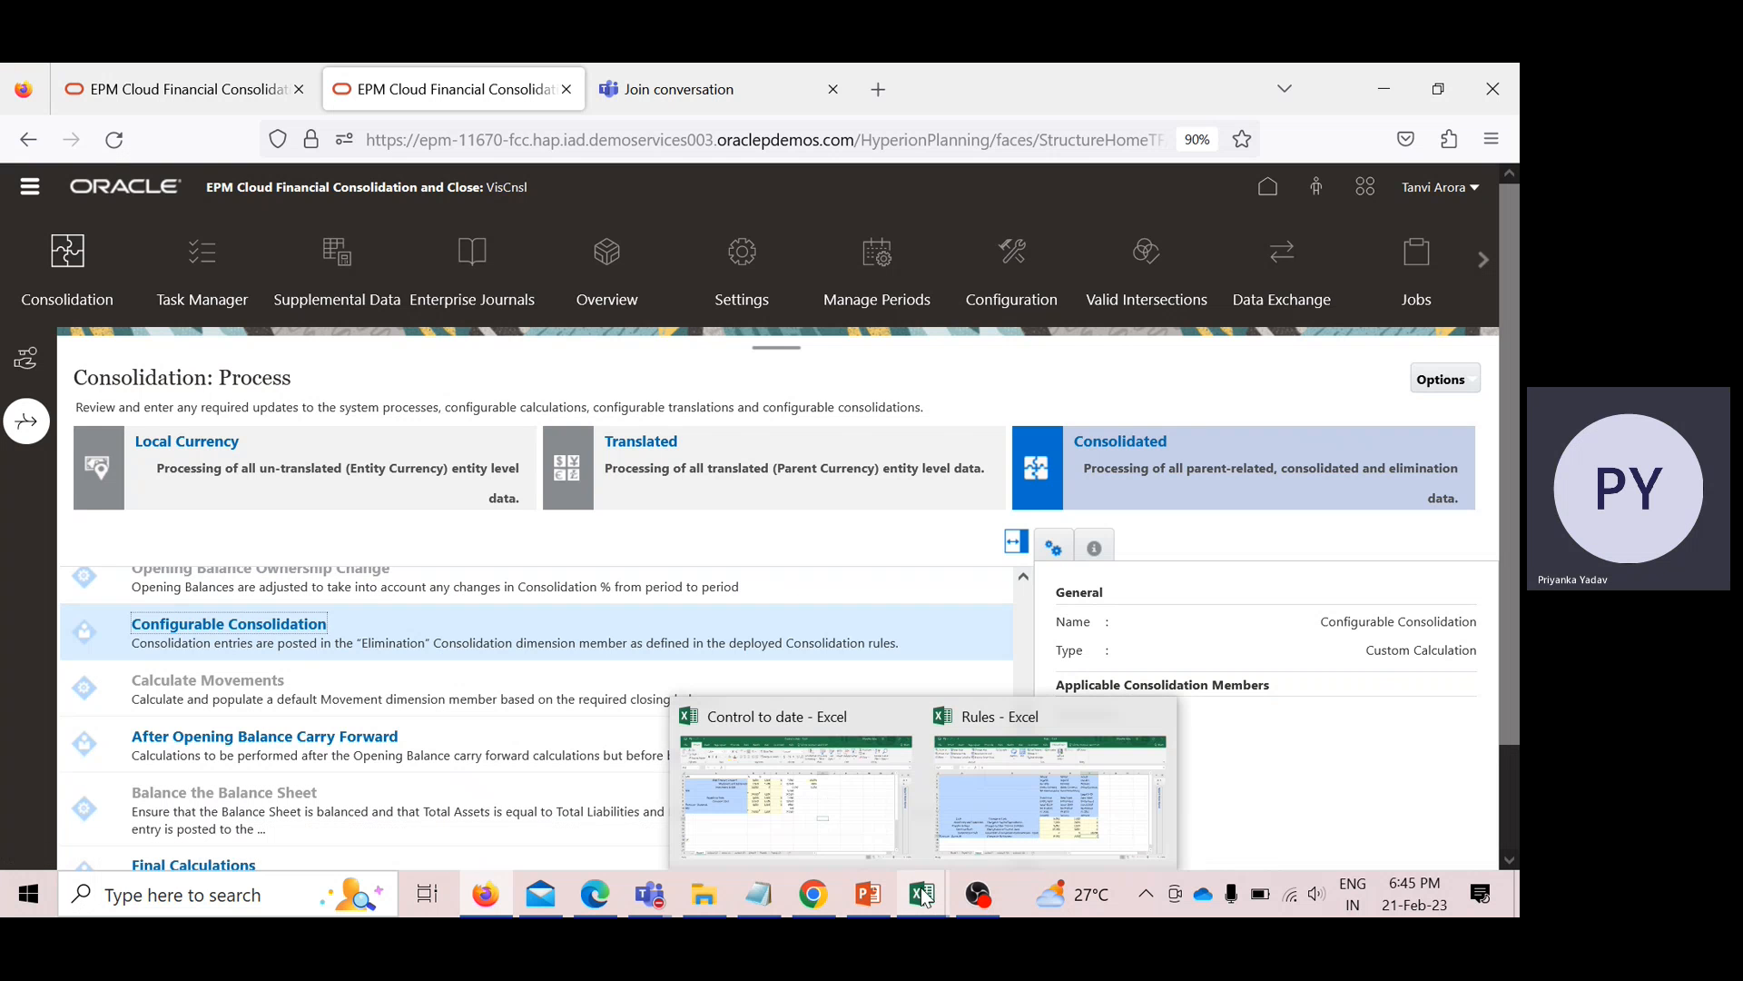
pyautogui.click(958, 844)
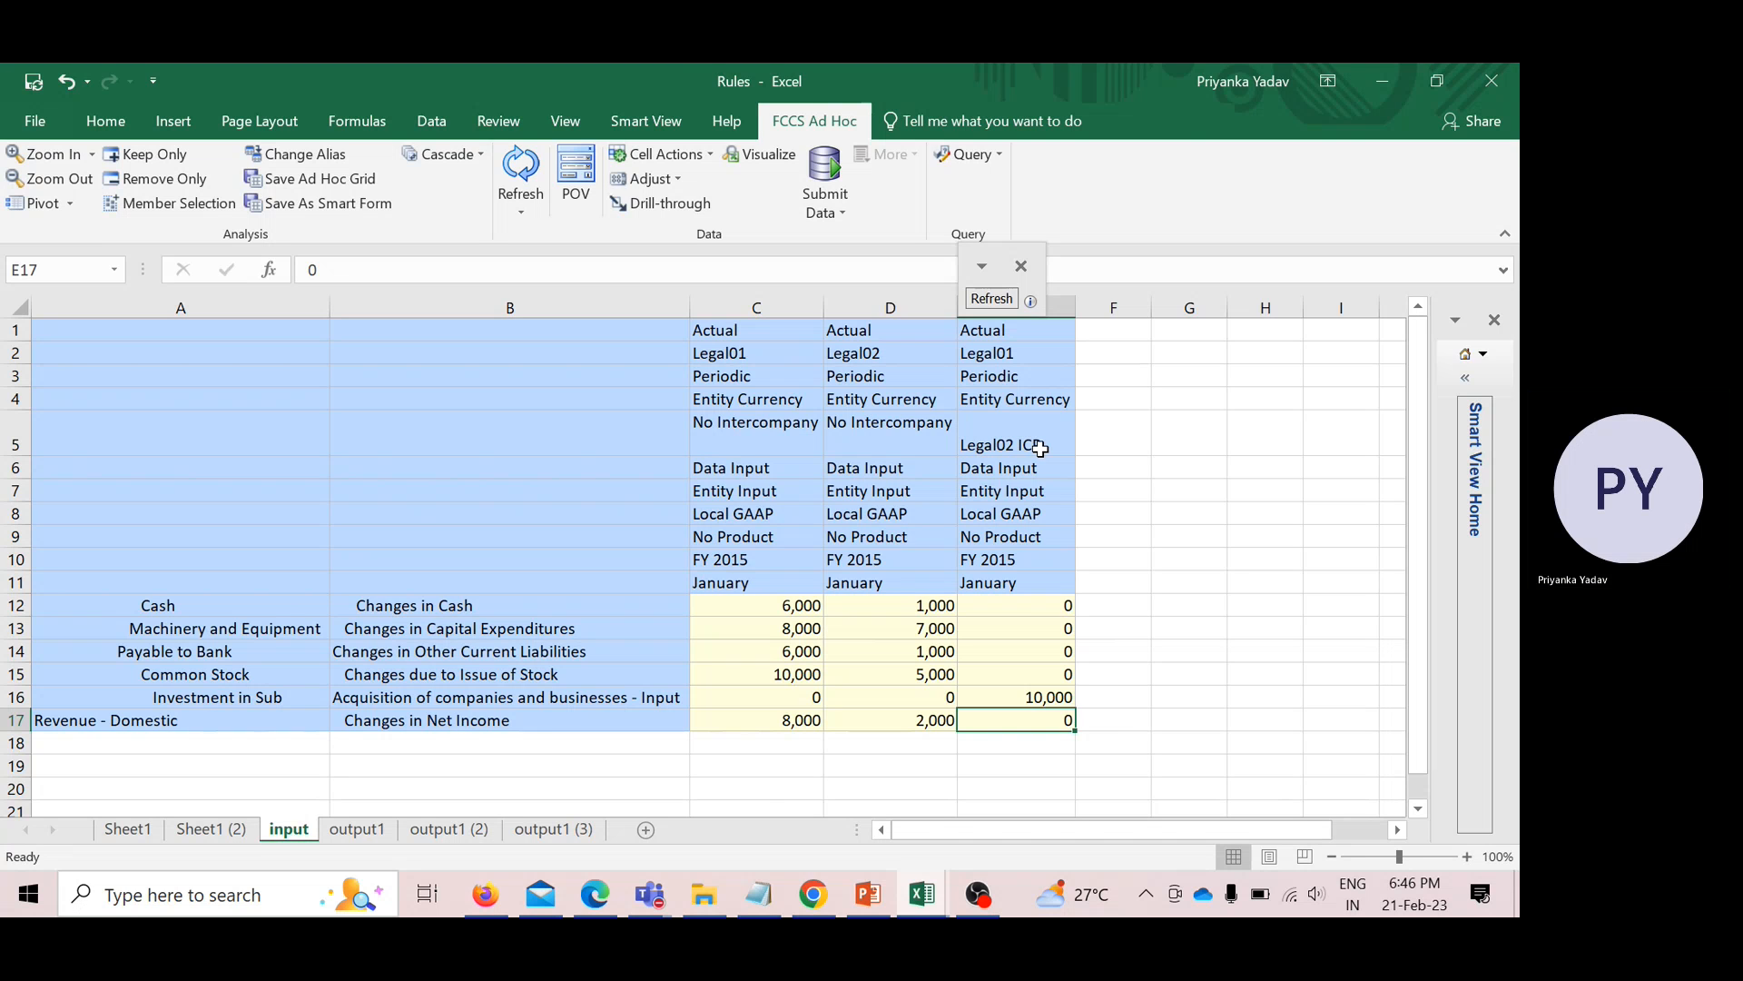
pyautogui.click(759, 358)
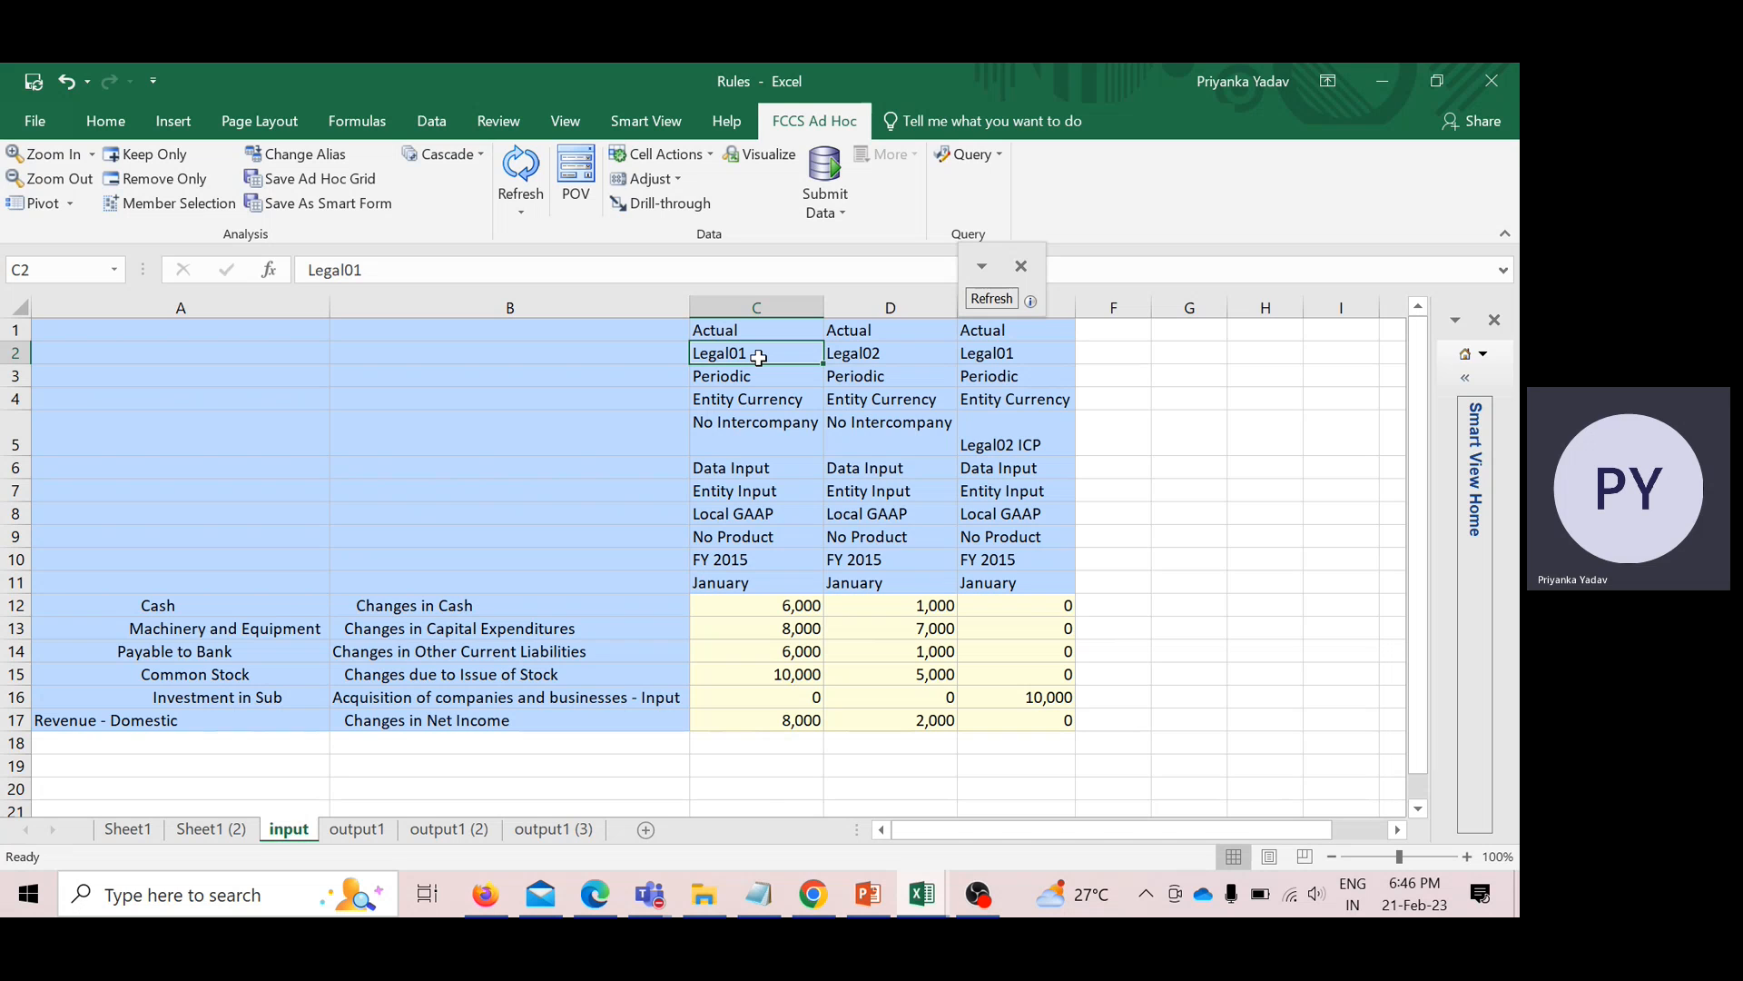
pyautogui.click(893, 352)
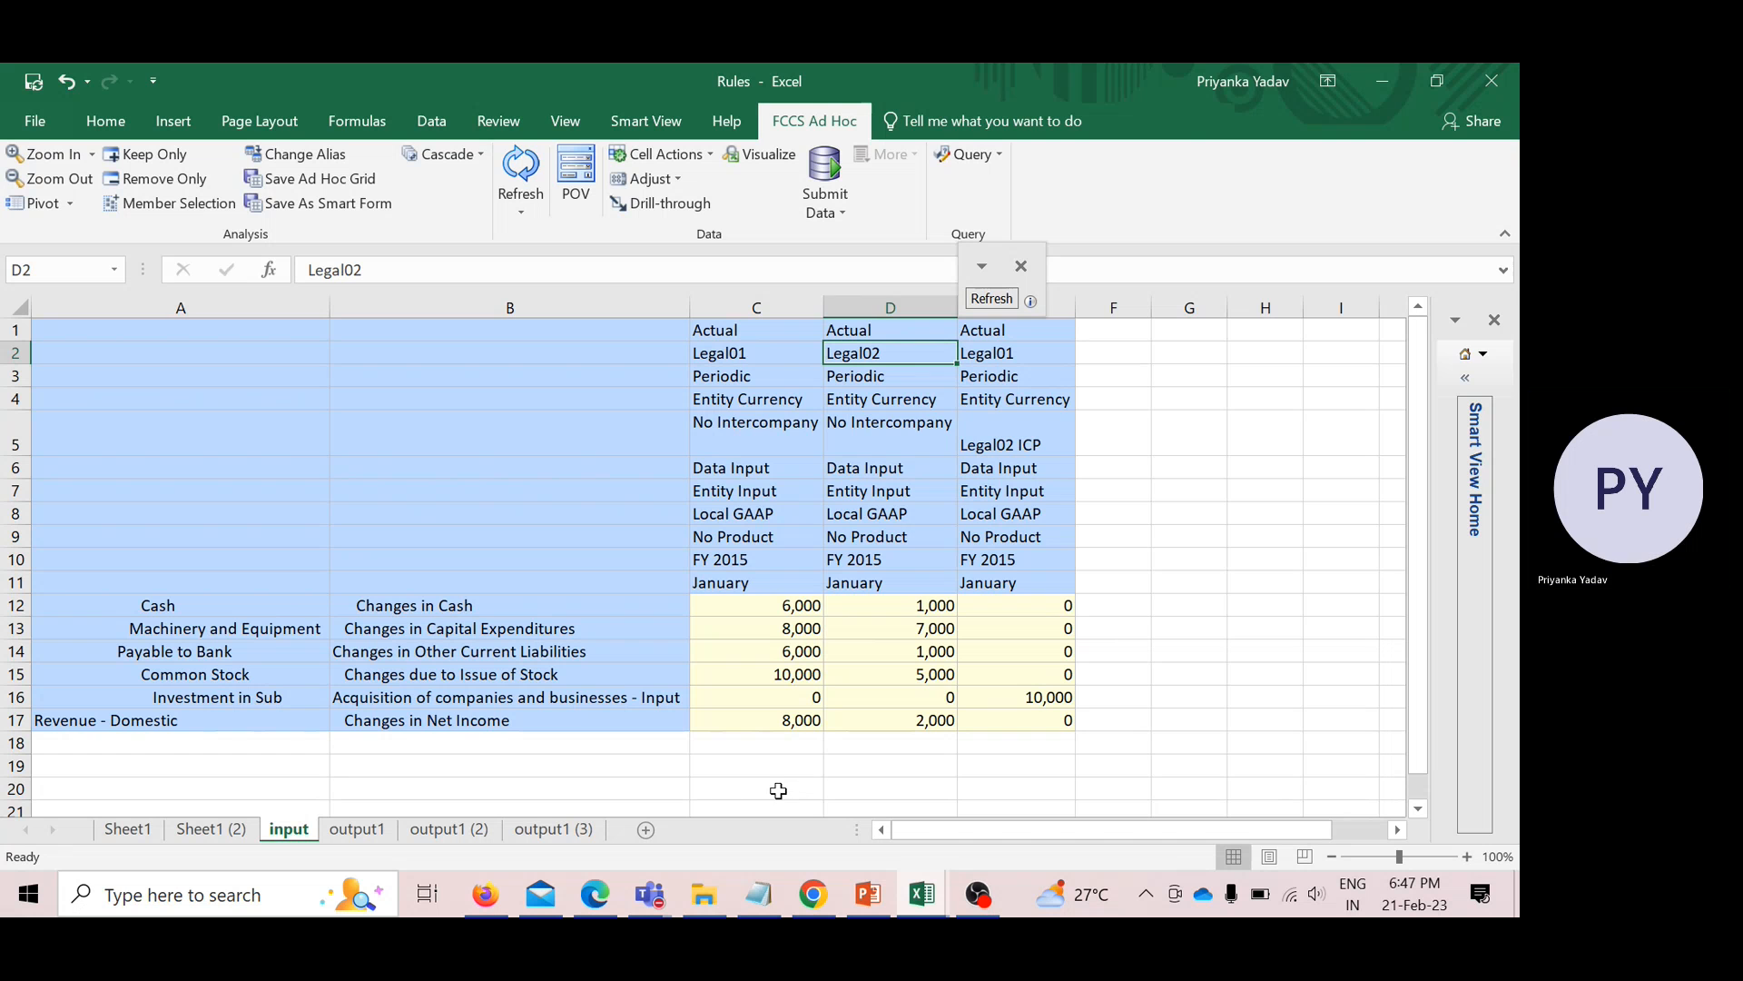
# Switch back to Oracle EPM Cloud in the browser and load Manage Ownership for entity Consol01 under Total Geography.
pyautogui.click(483, 911)
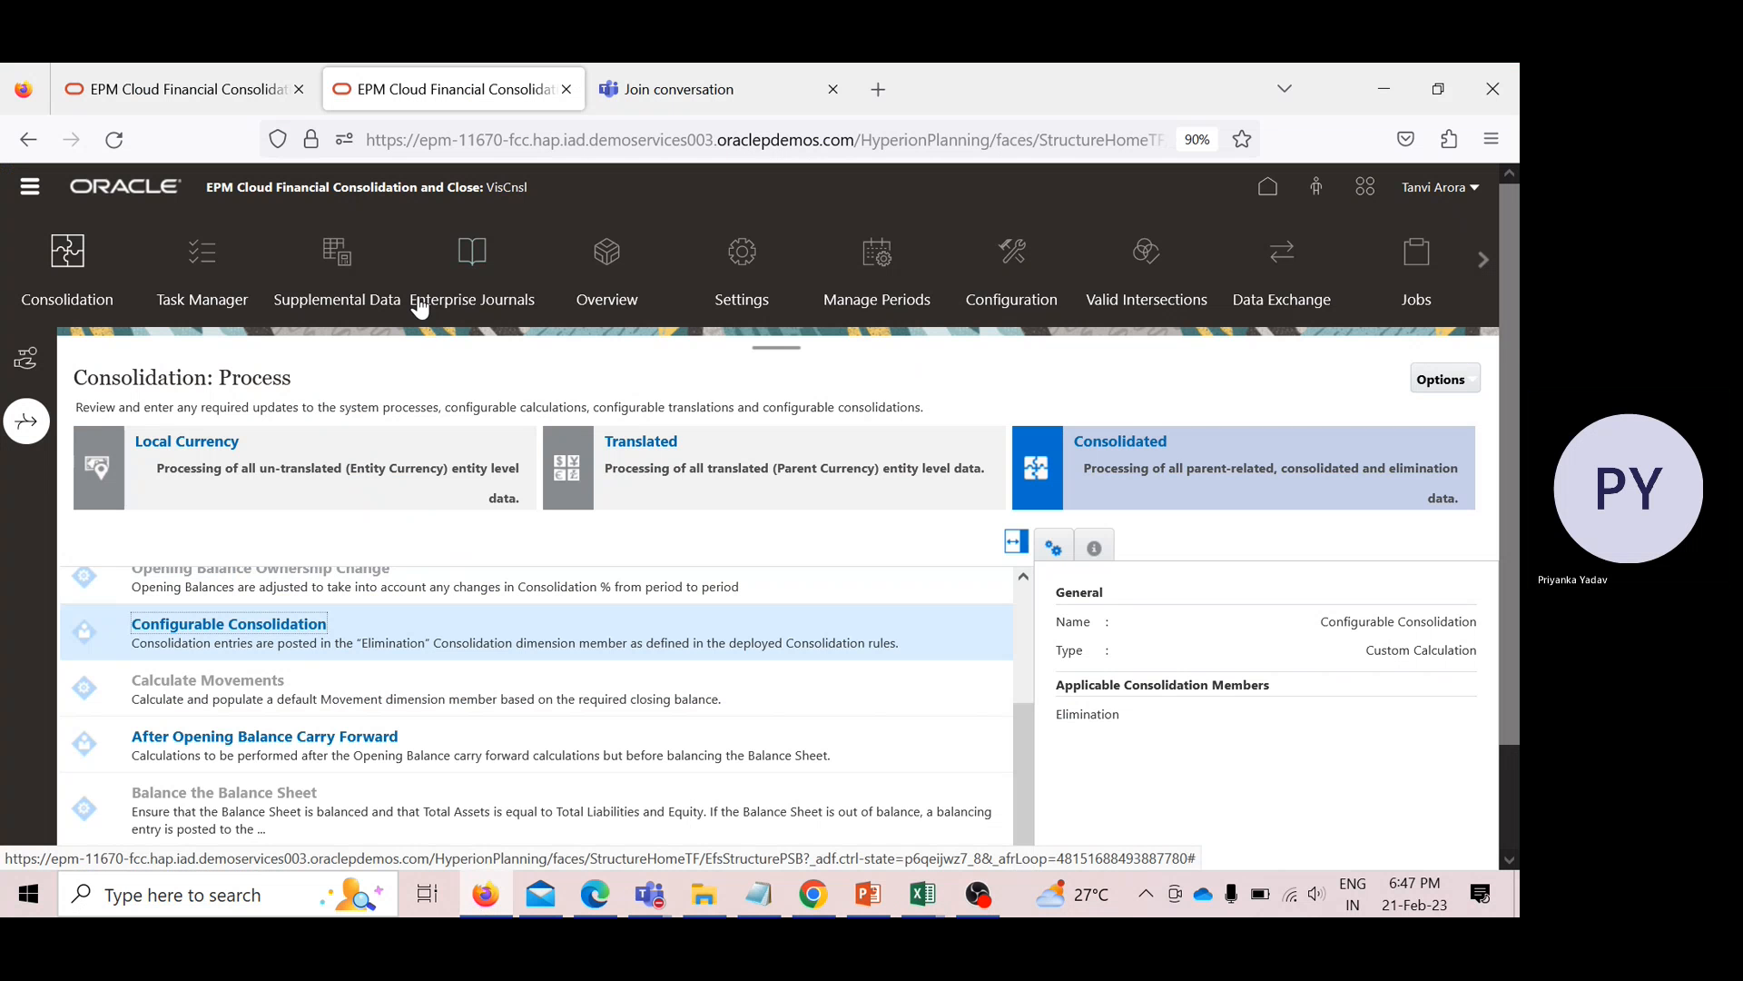
pyautogui.click(67, 259)
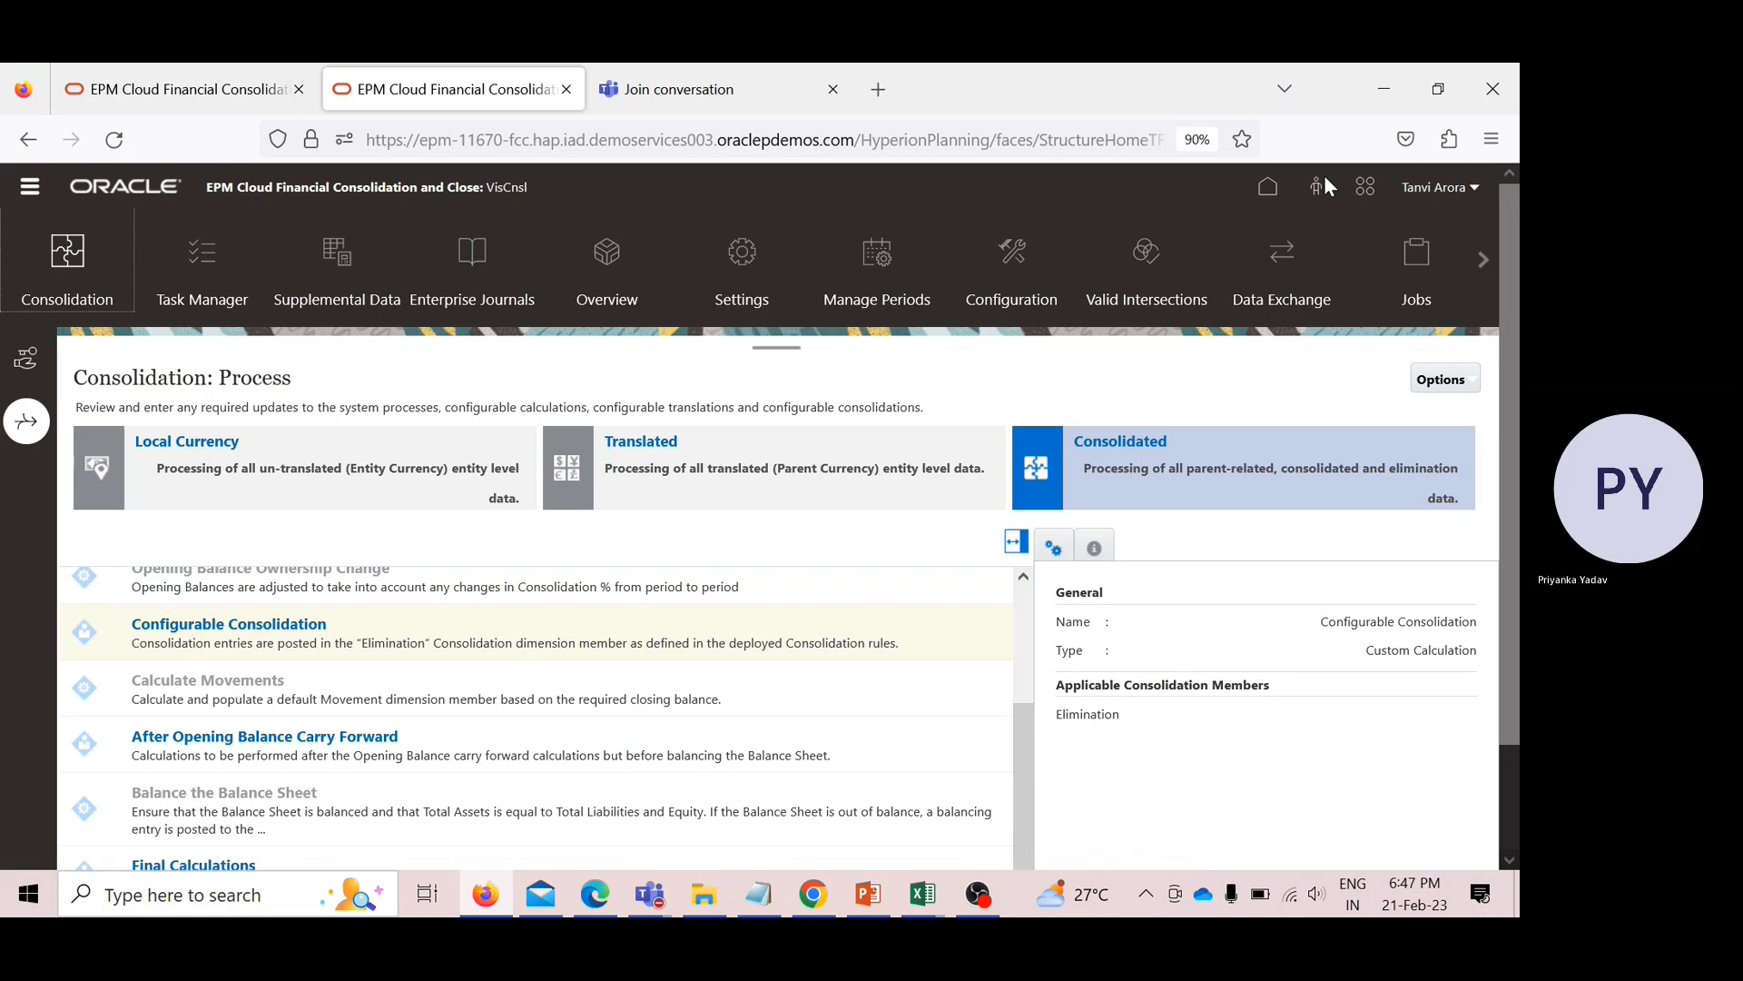
pyautogui.click(25, 366)
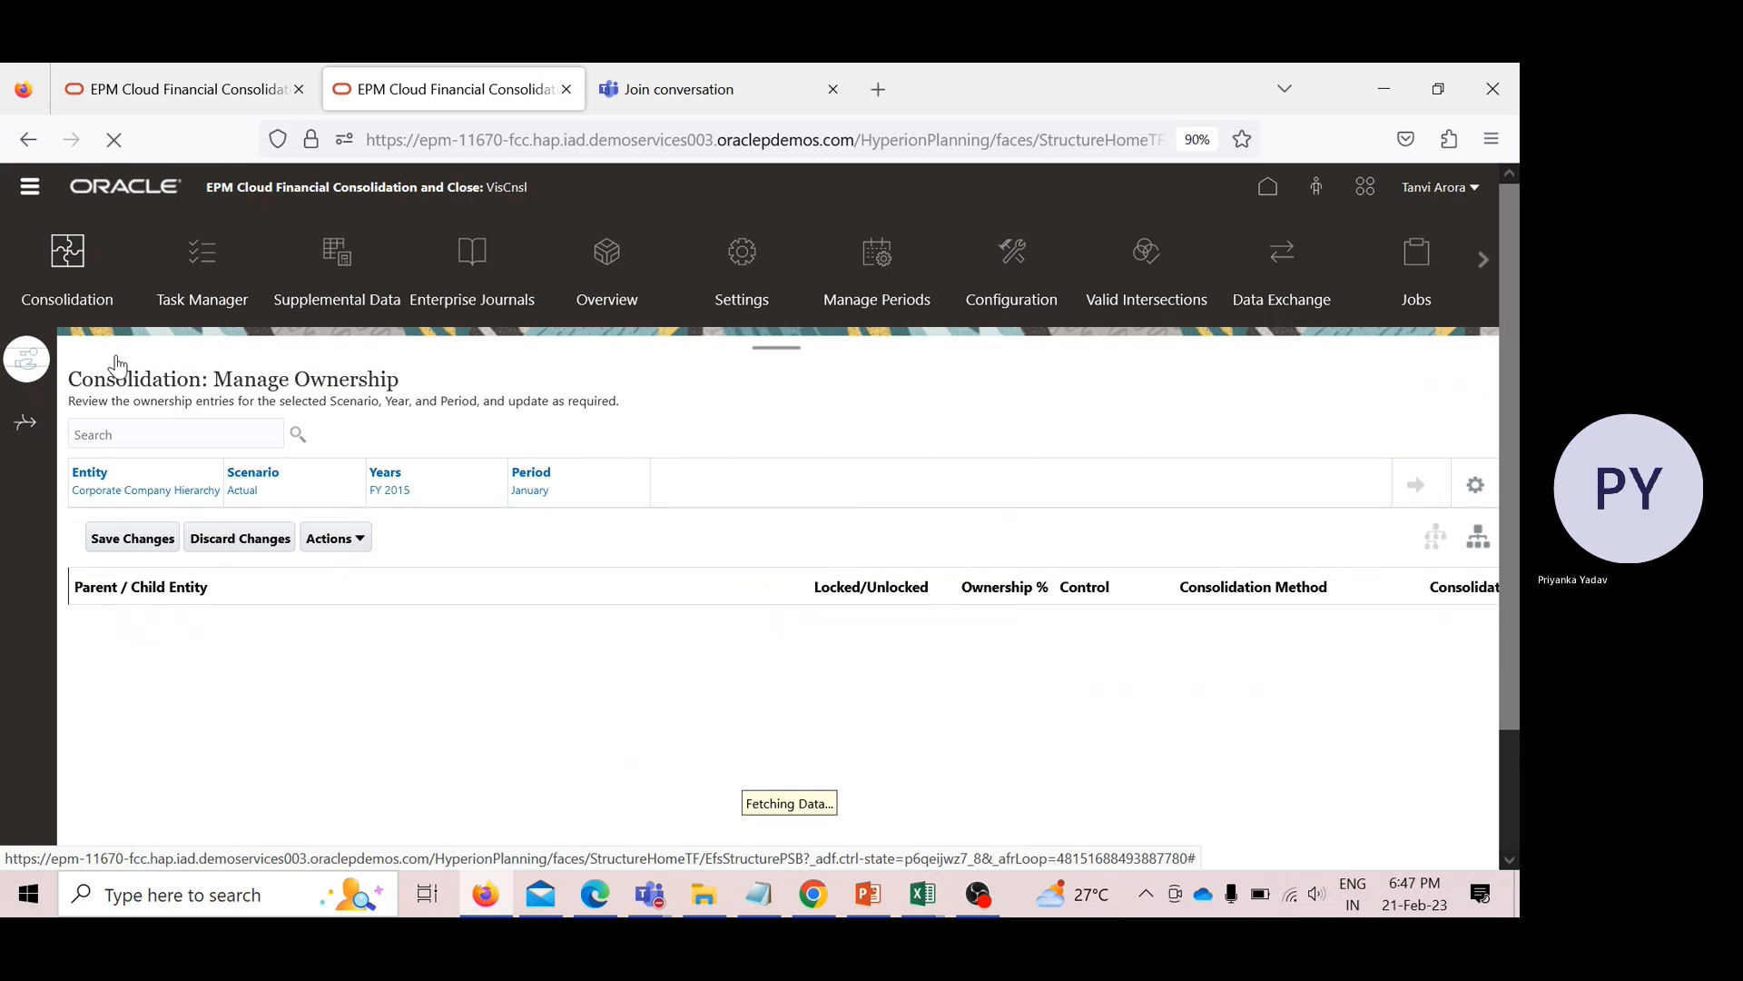
pyautogui.click(201, 492)
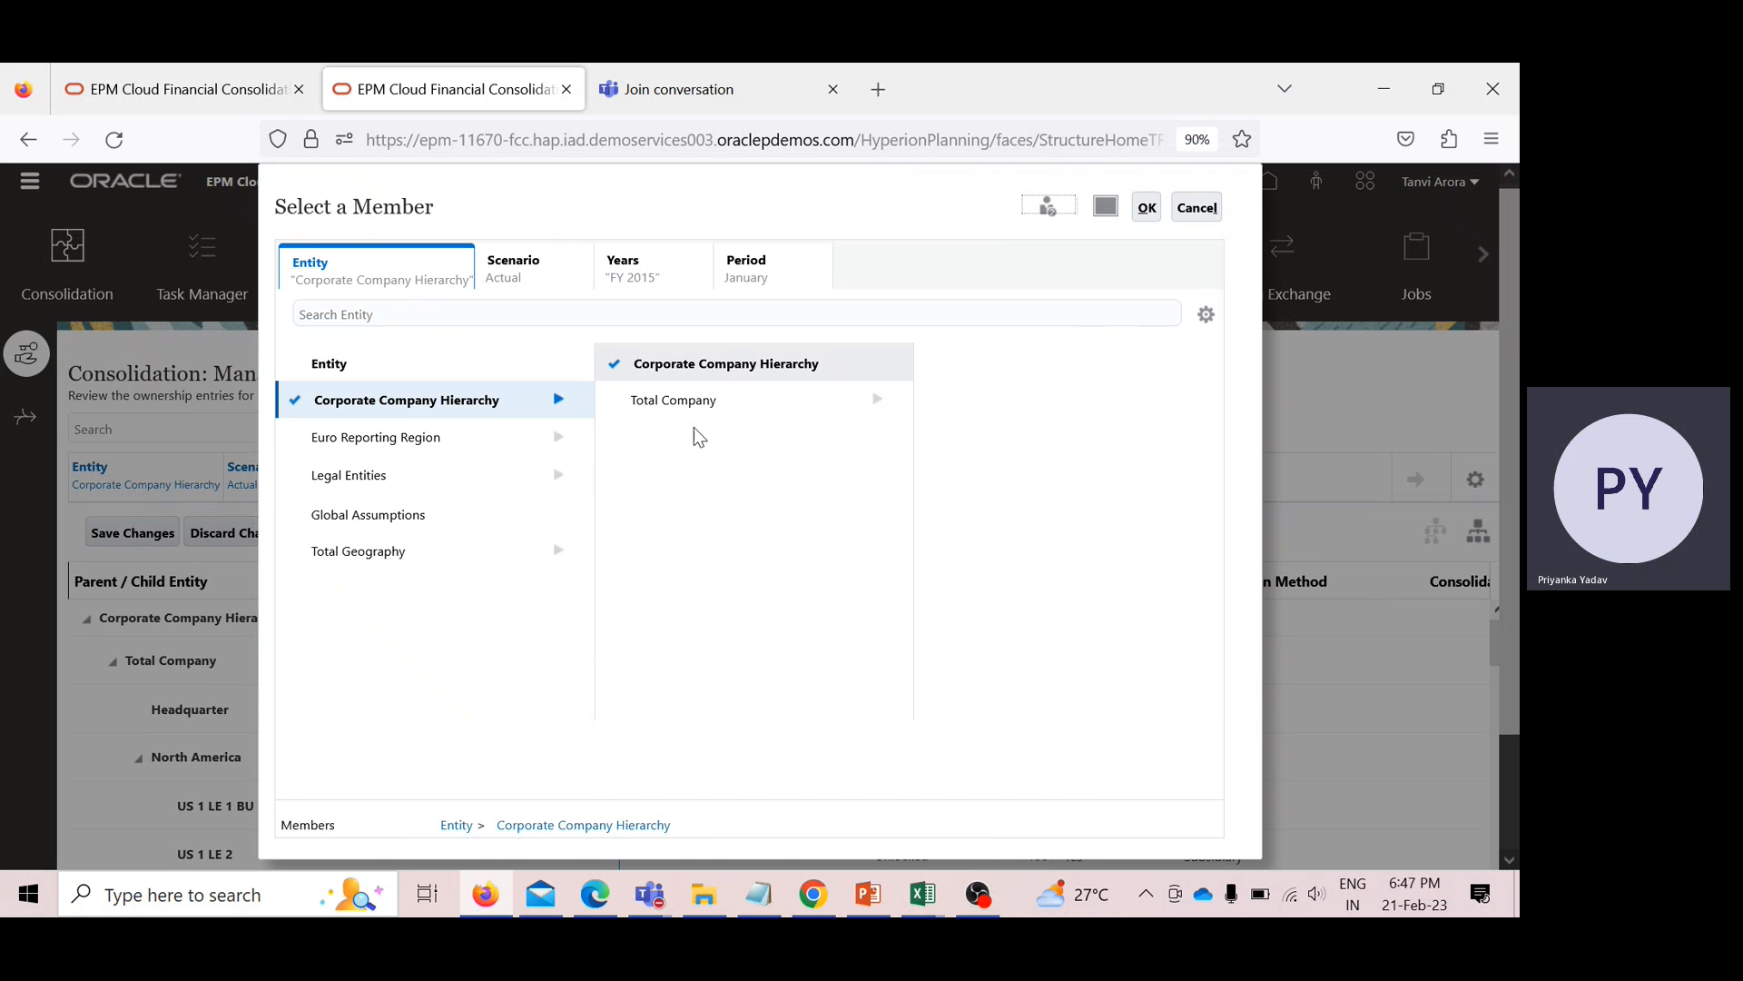
pyautogui.click(558, 551)
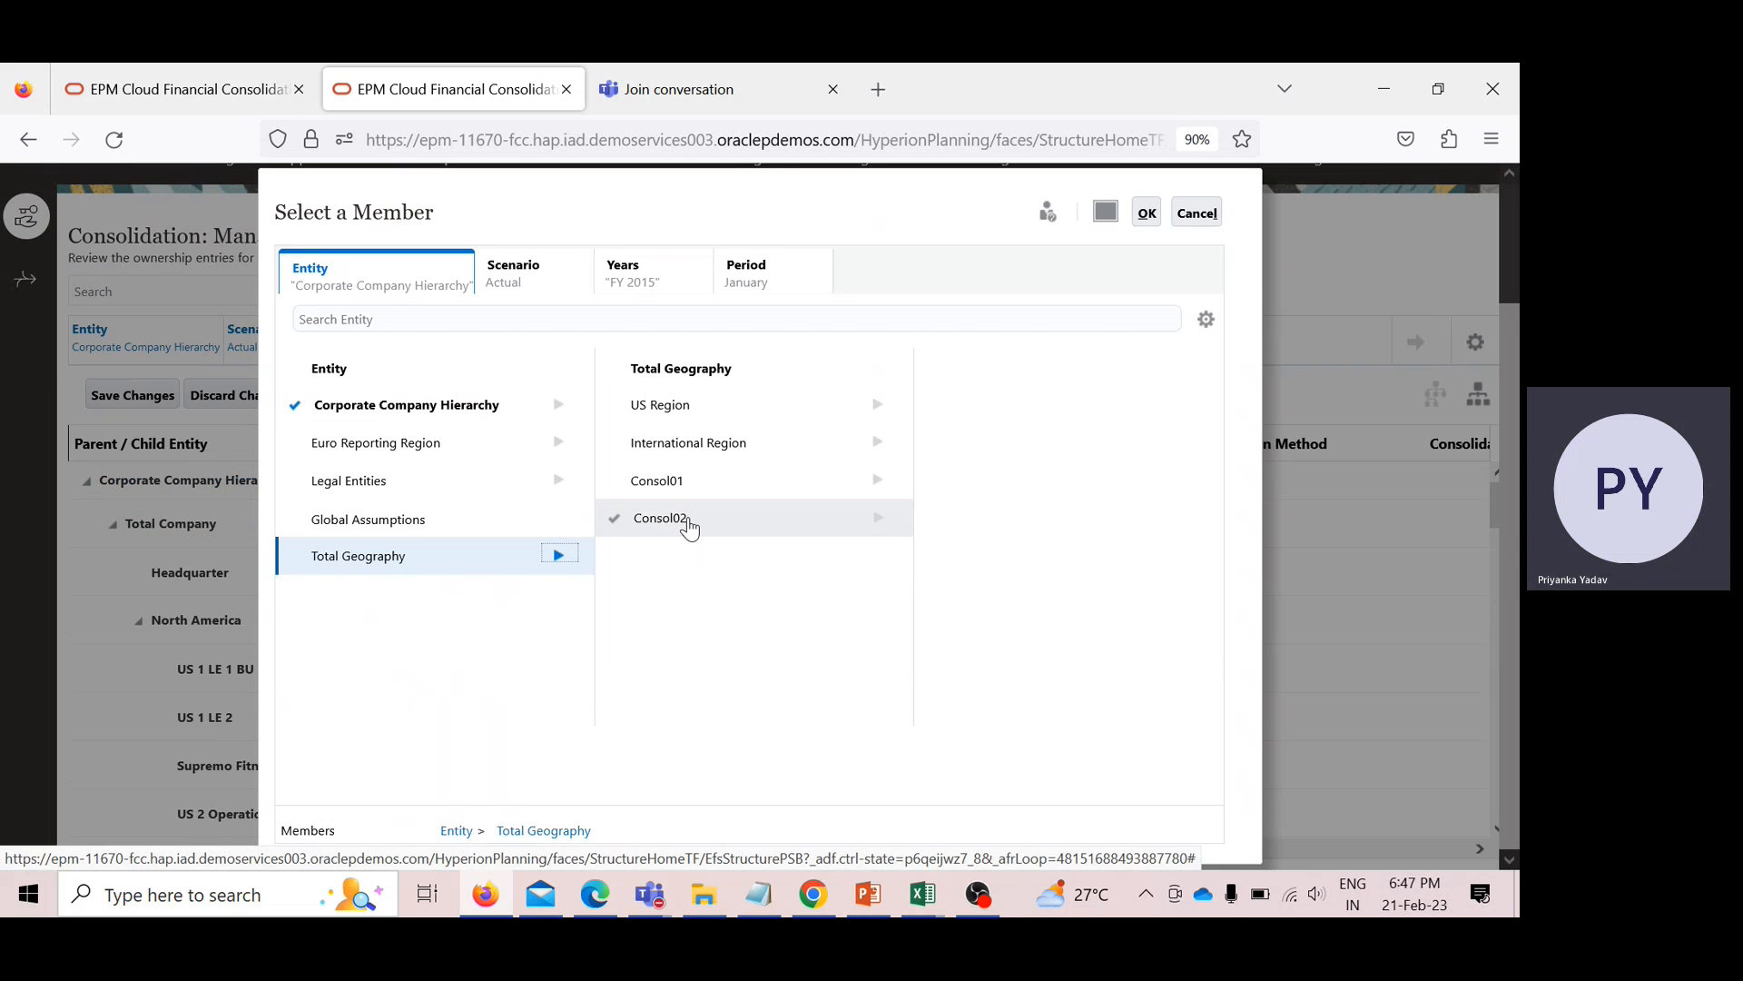
pyautogui.click(614, 484)
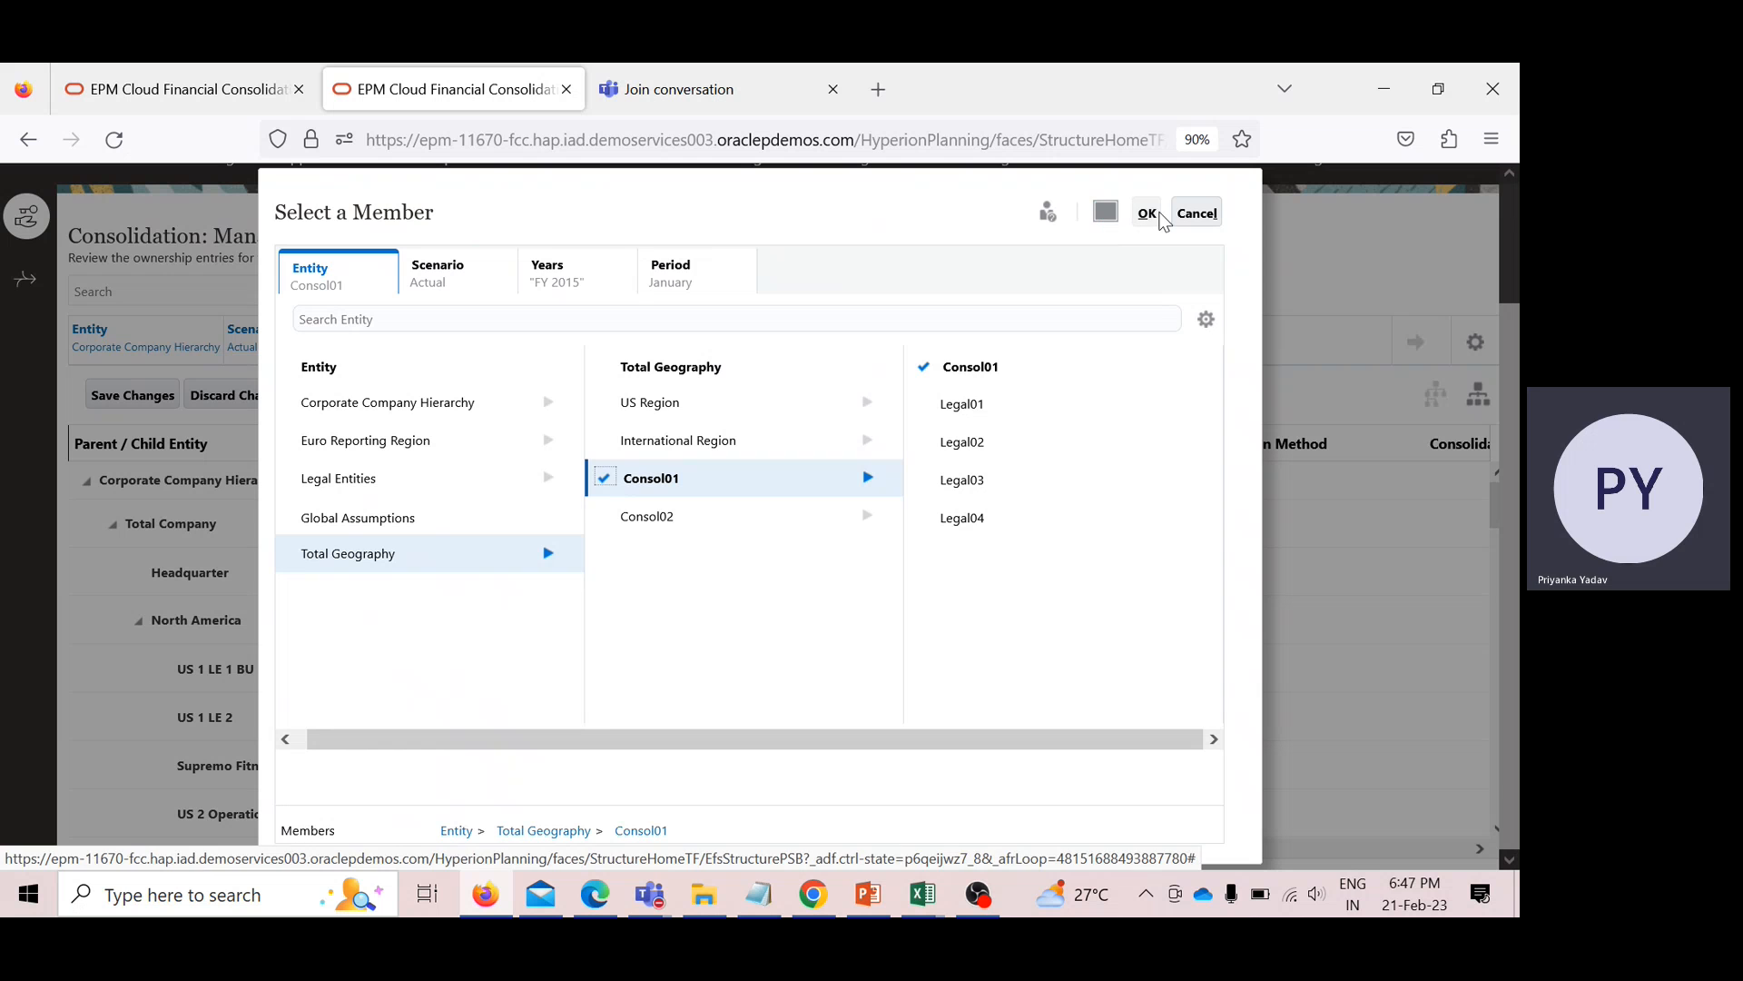
pyautogui.click(1150, 216)
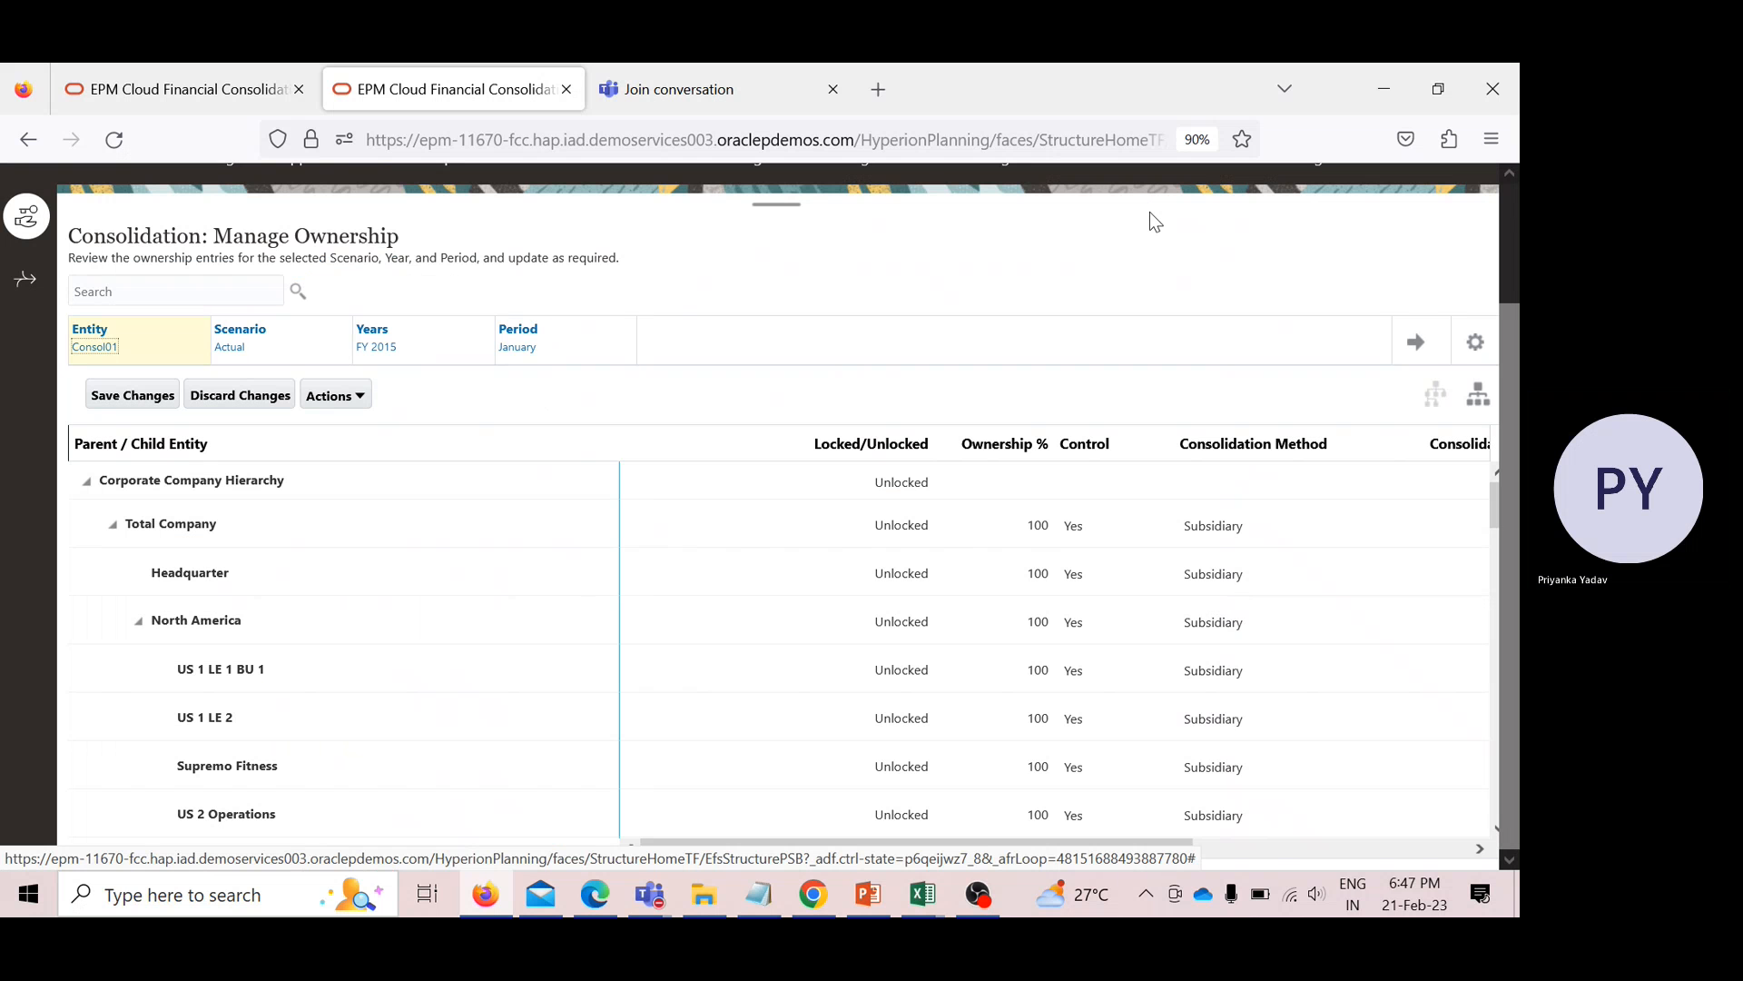
pyautogui.click(1416, 341)
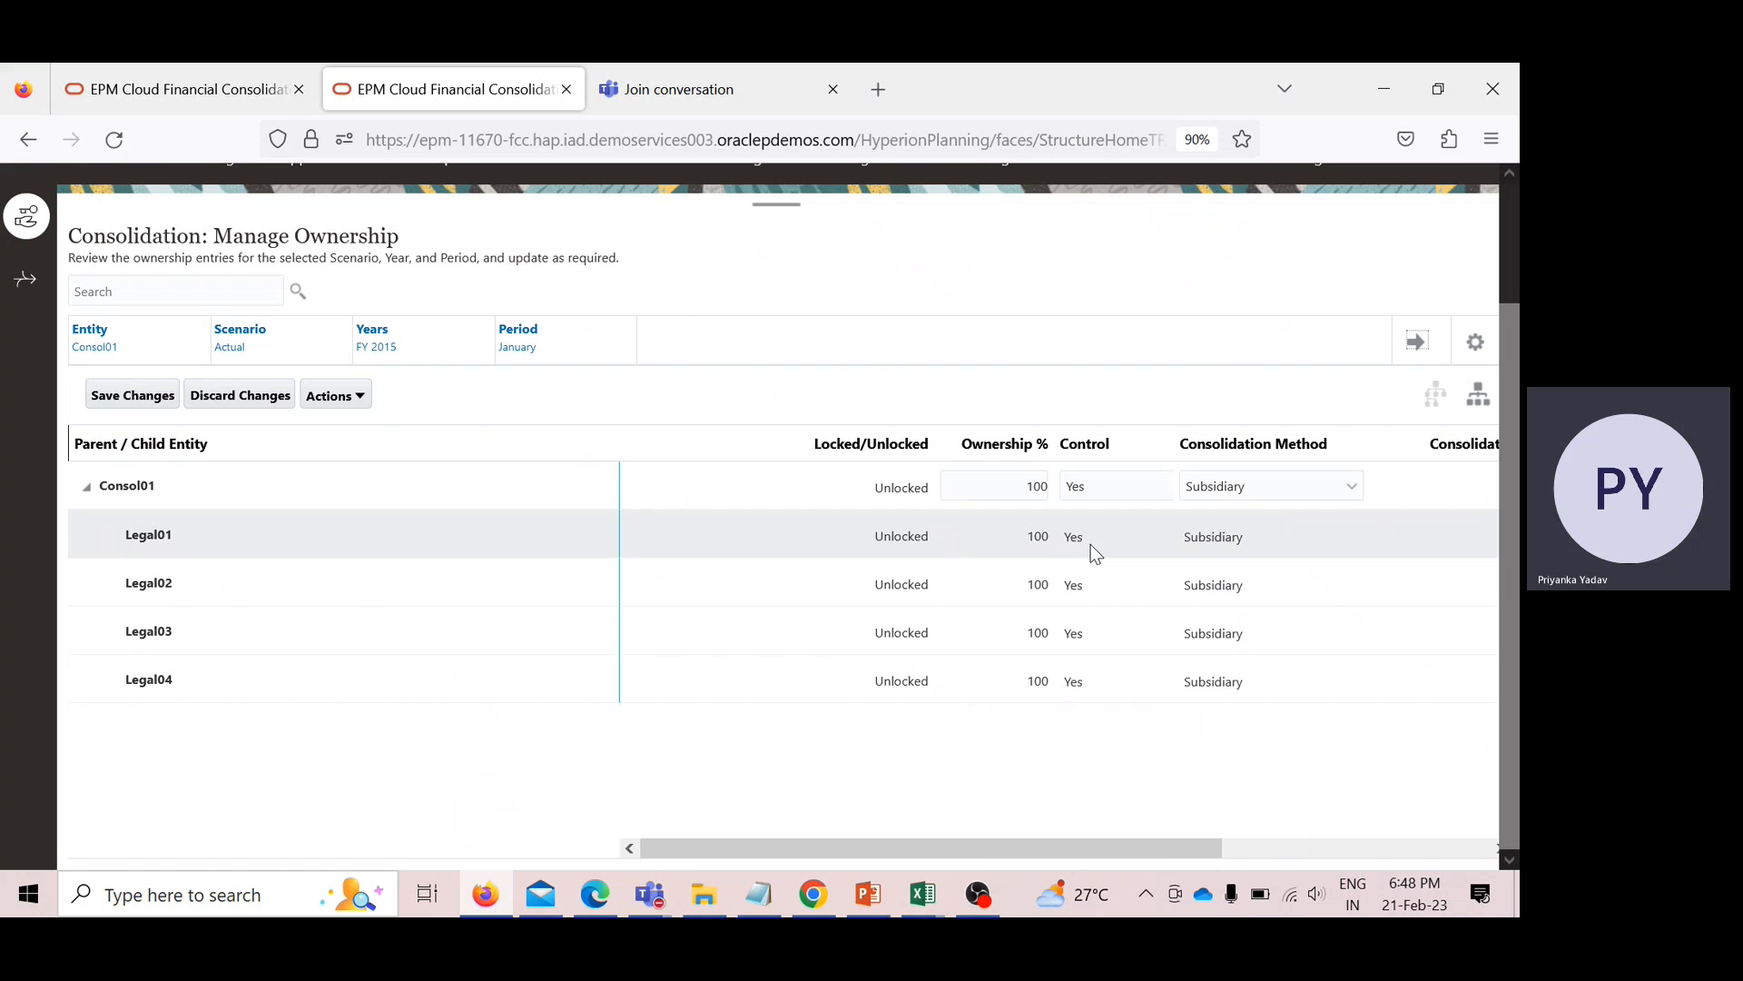
# Set the consolidation method of Legal01 under Consol01 to Holding.
pyautogui.click(1249, 538)
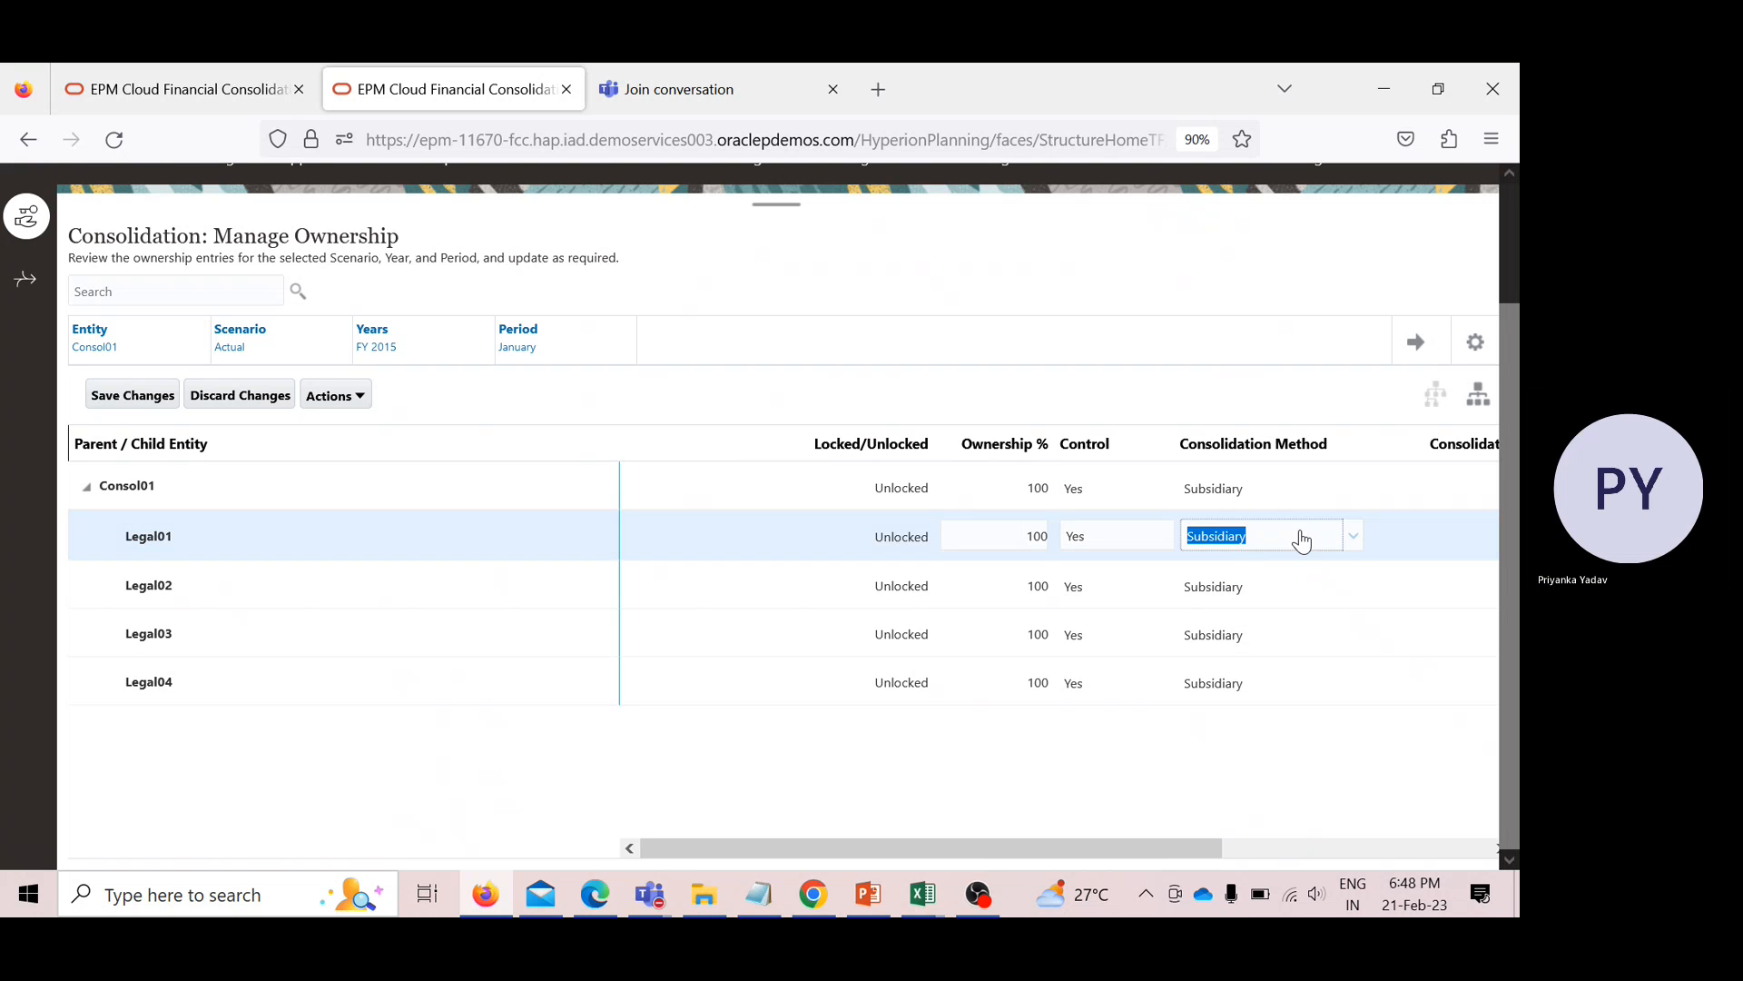
pyautogui.click(1353, 538)
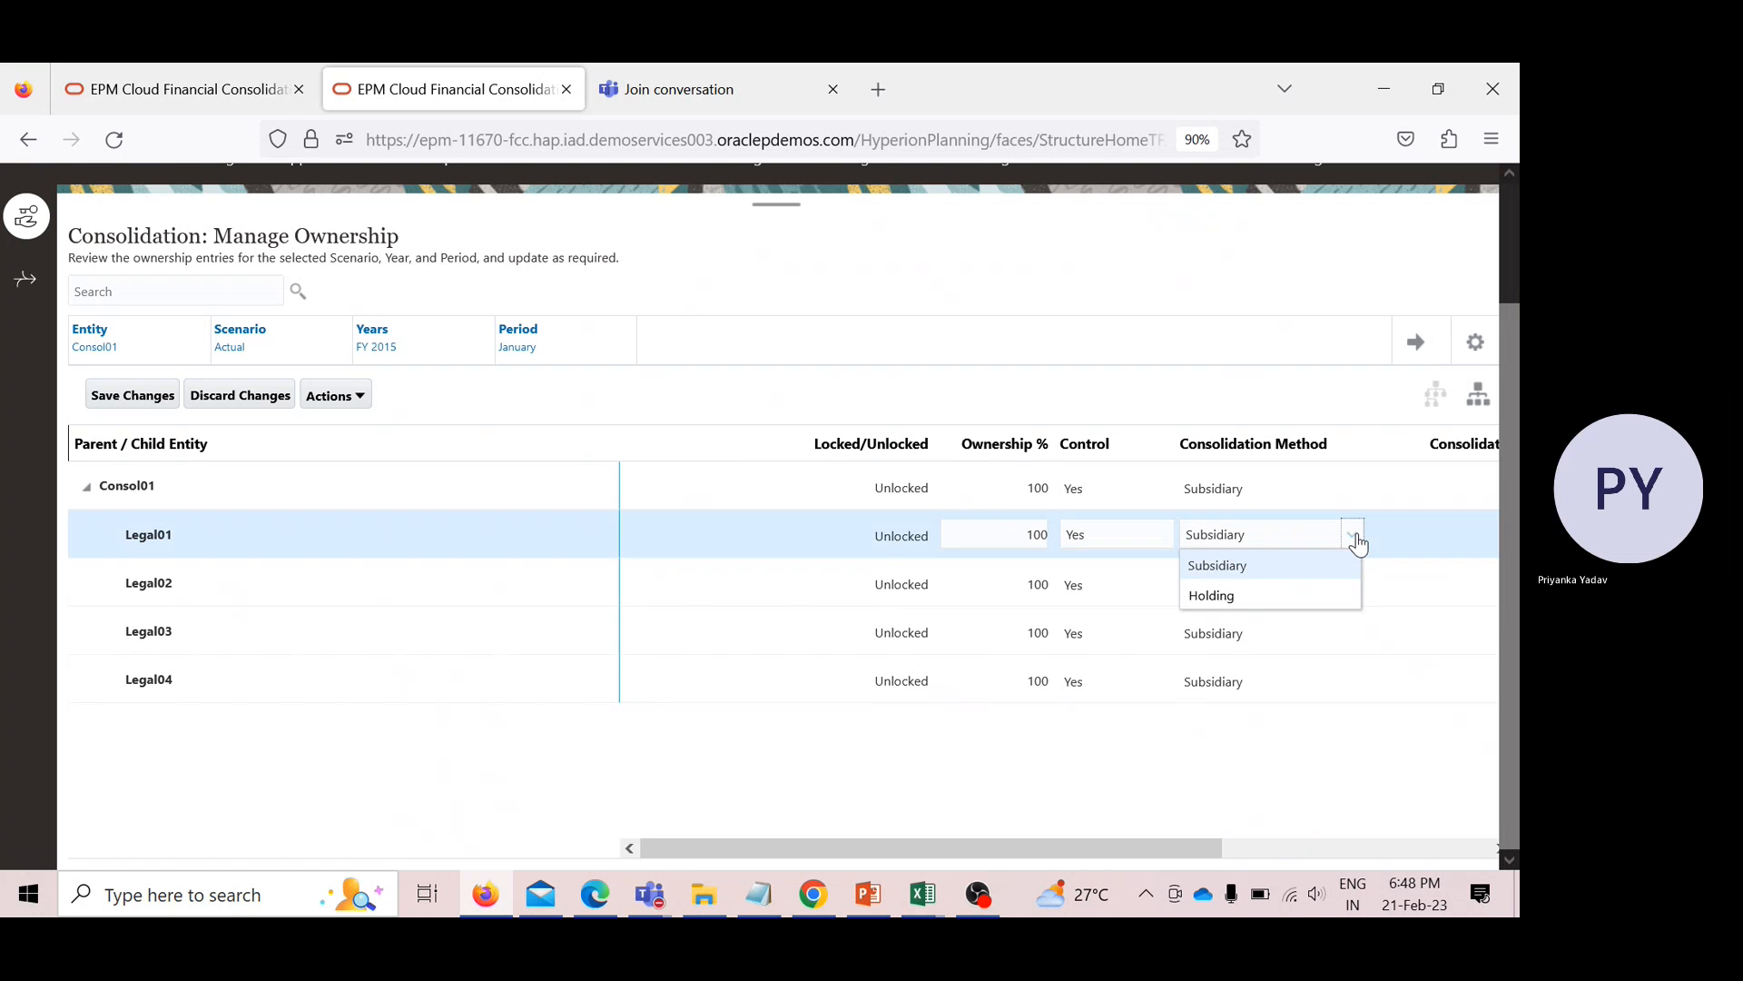
pyautogui.click(1286, 592)
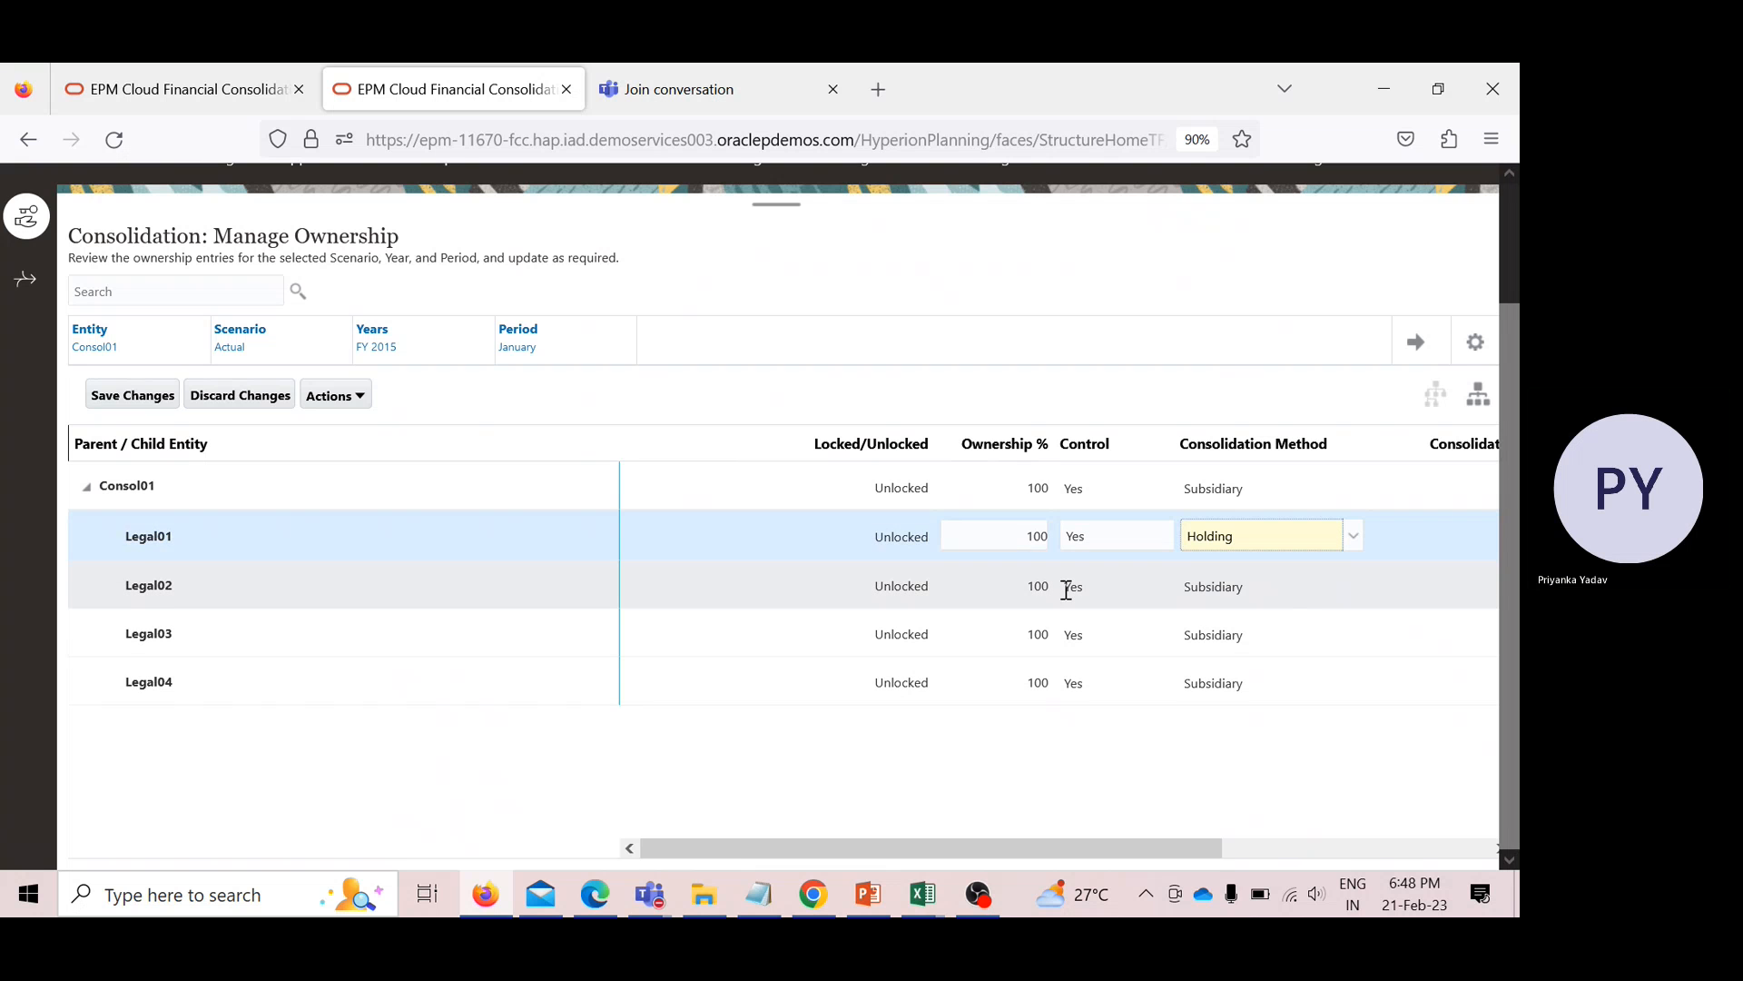
# Set the ownership percentage of Legal02 to 90 and save the ownership changes.
pyautogui.click(1024, 590)
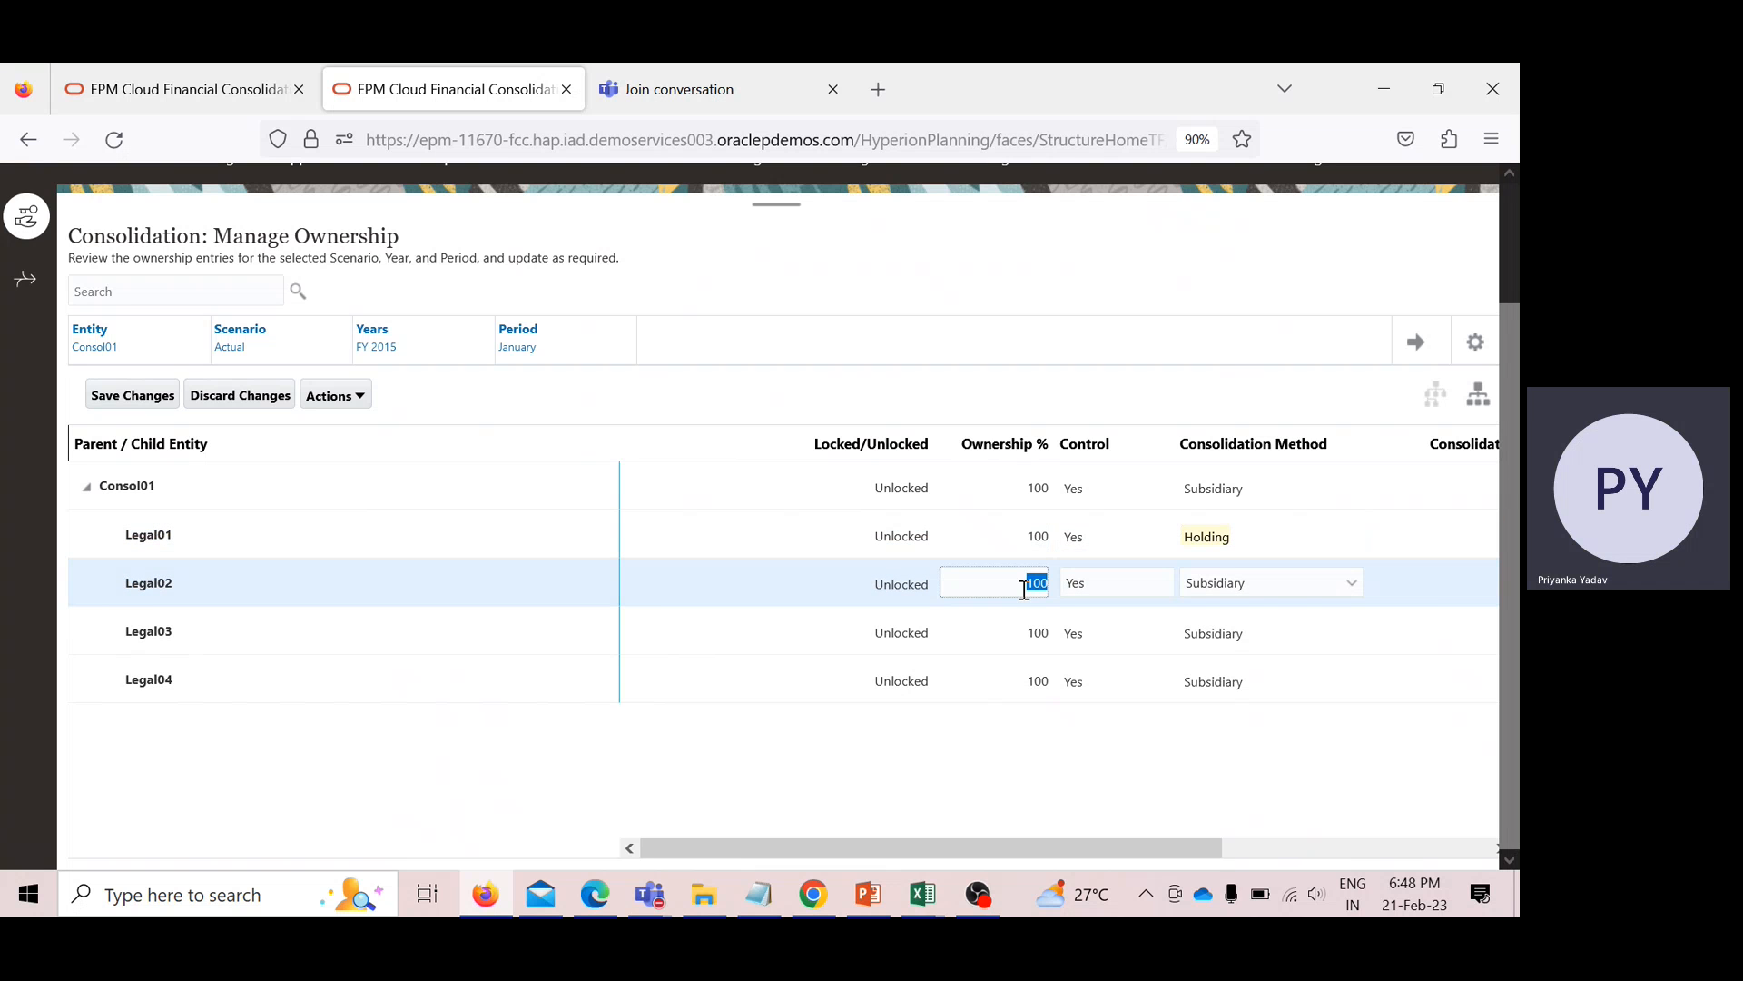
pyautogui.write('90')
pyautogui.press('Tab')
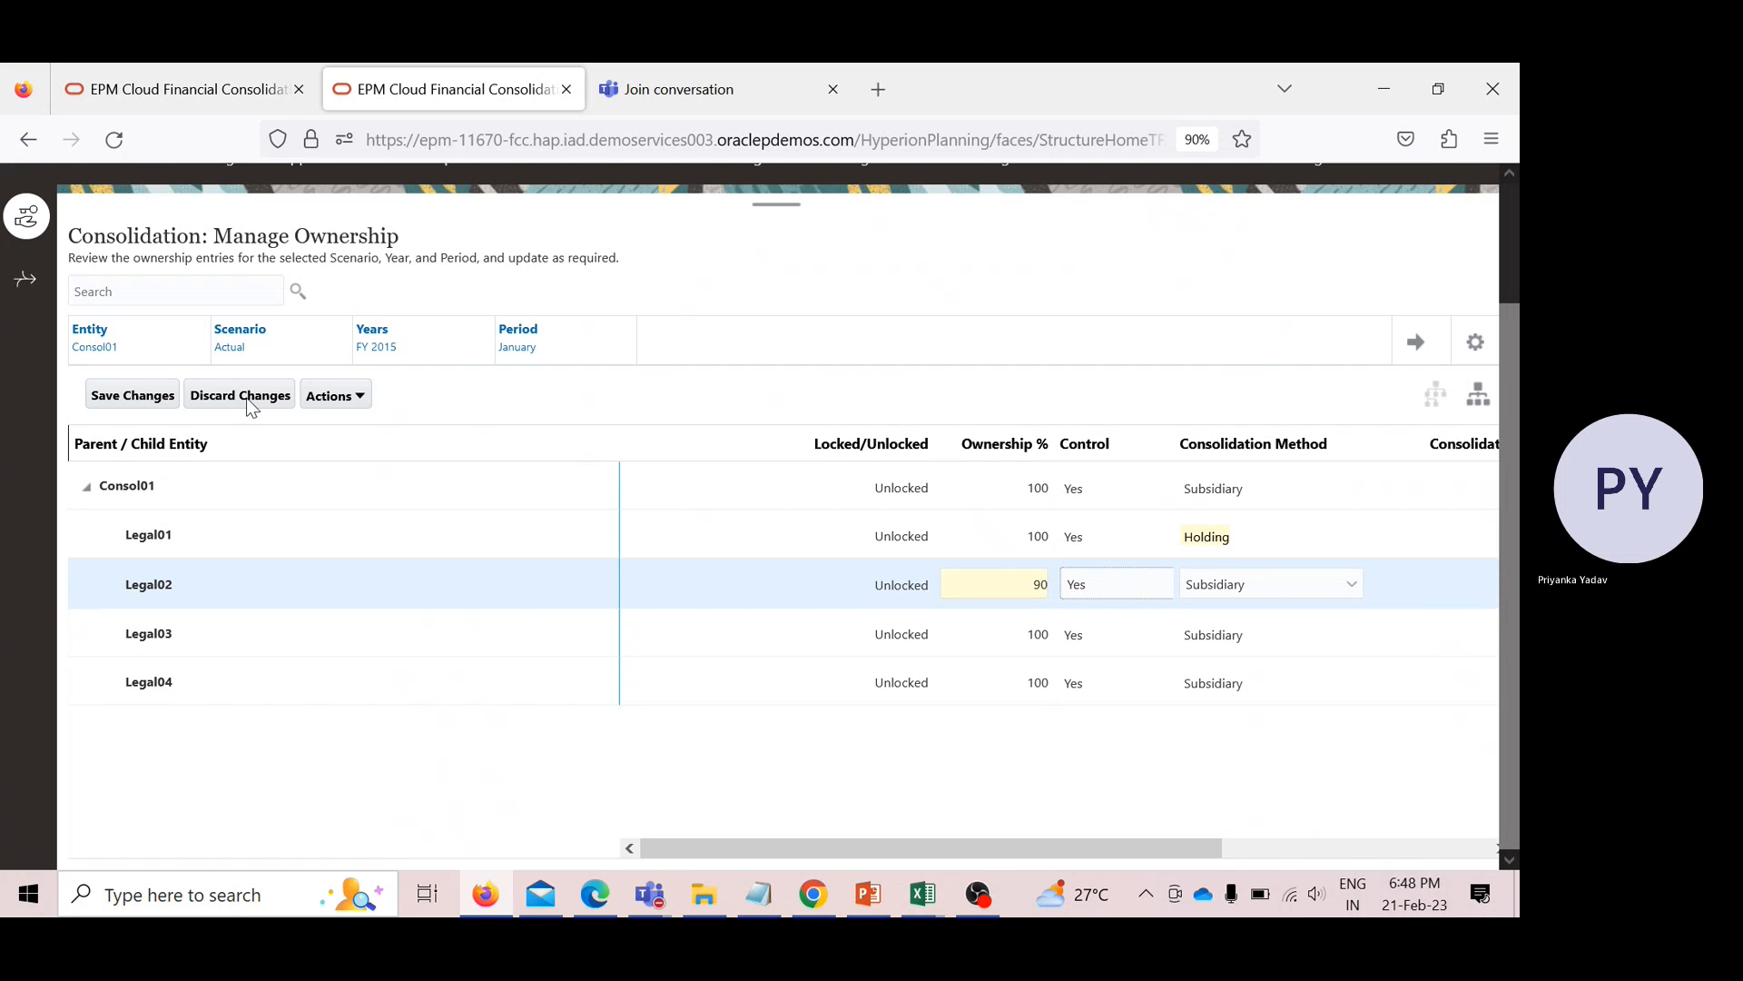
pyautogui.click(157, 395)
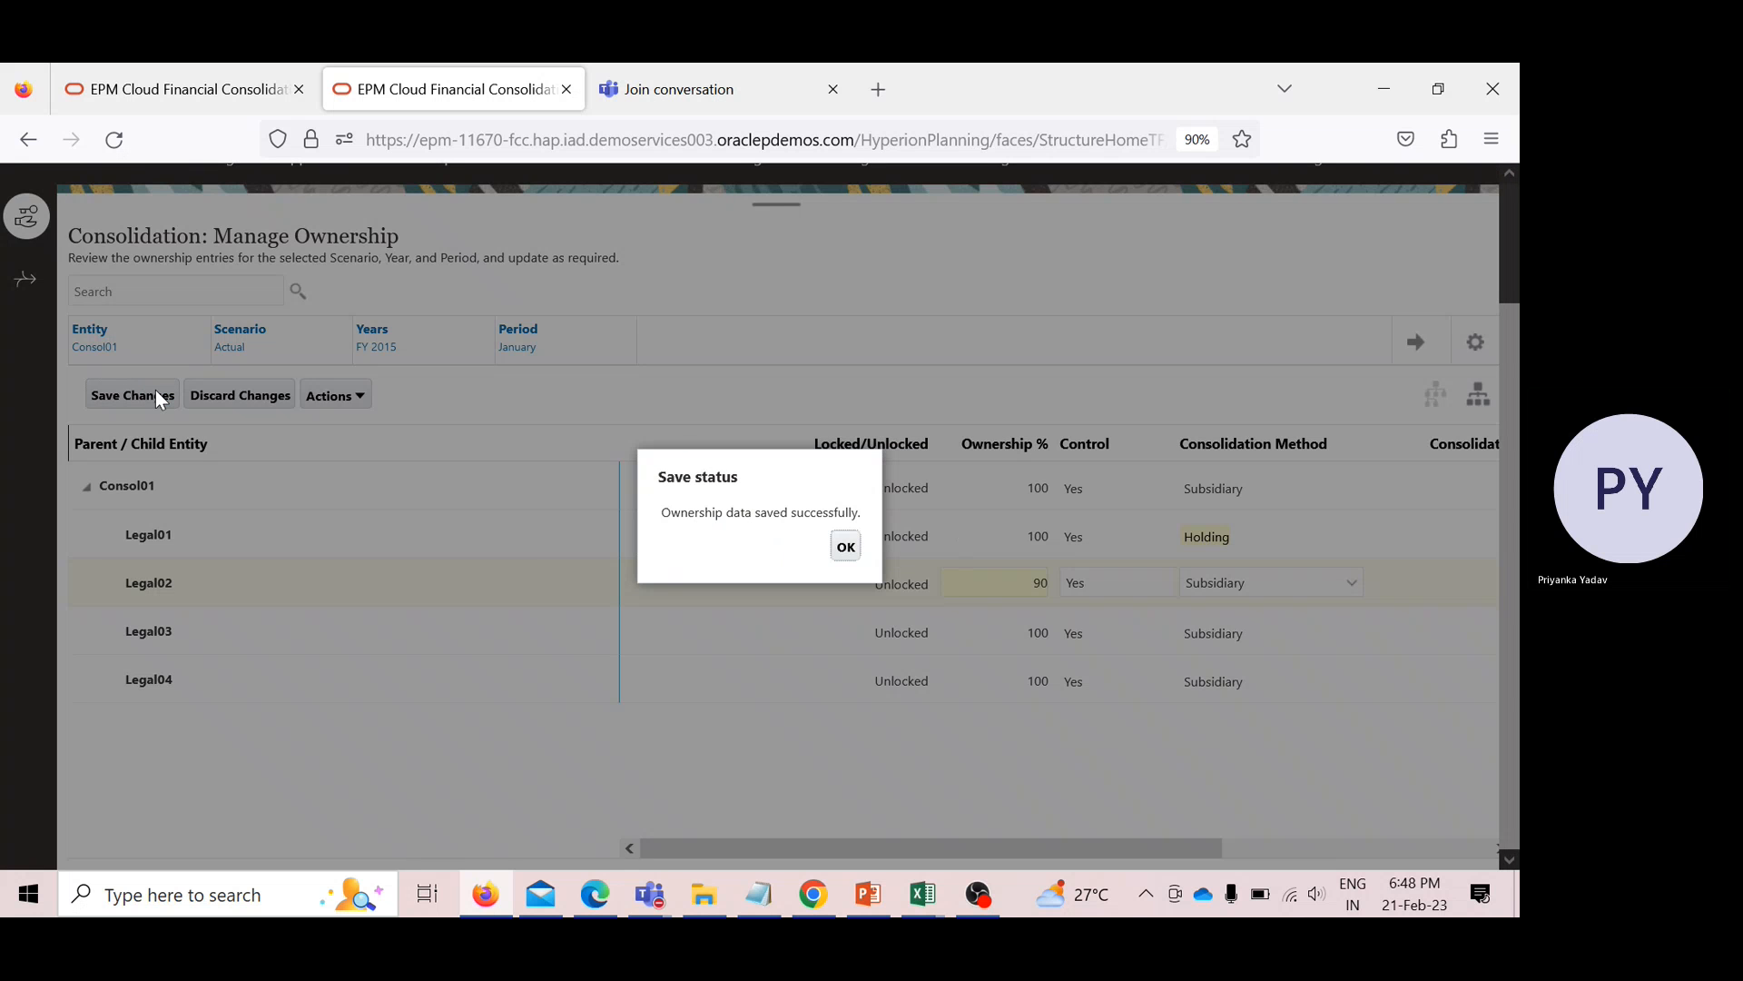
pyautogui.click(845, 545)
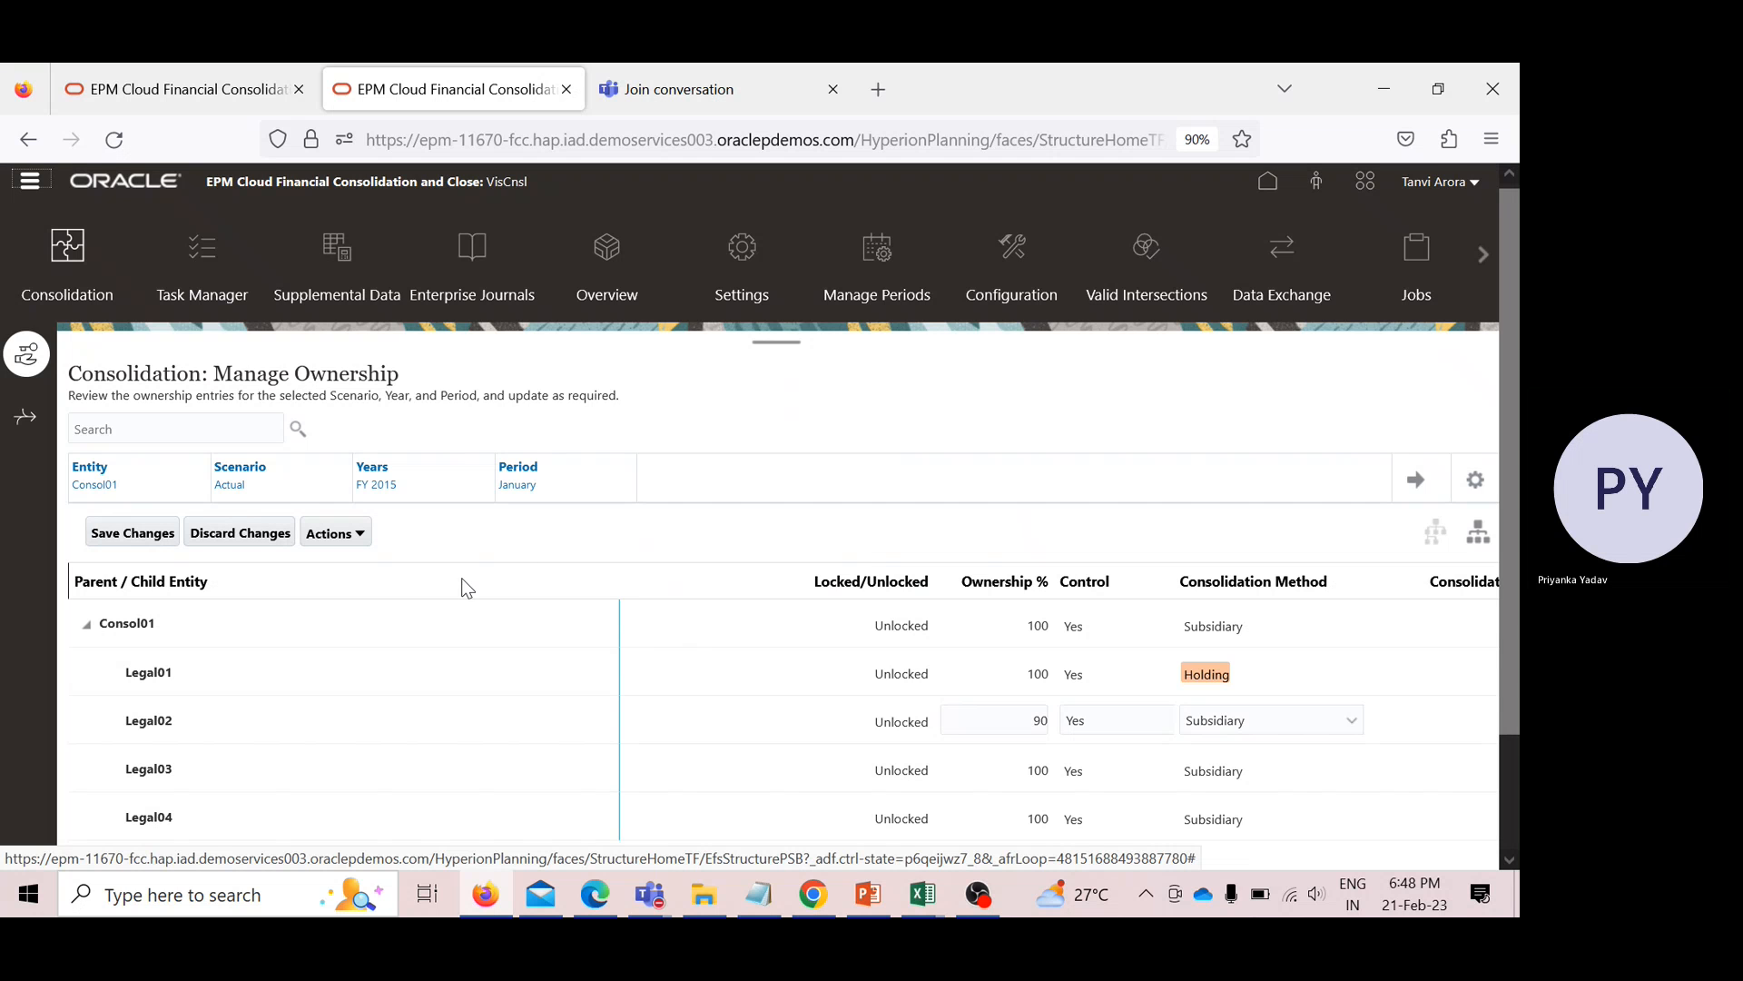
# Recompute the ownership data for scenario Actual, year FY 2015, with January as the start period.
pyautogui.click(358, 536)
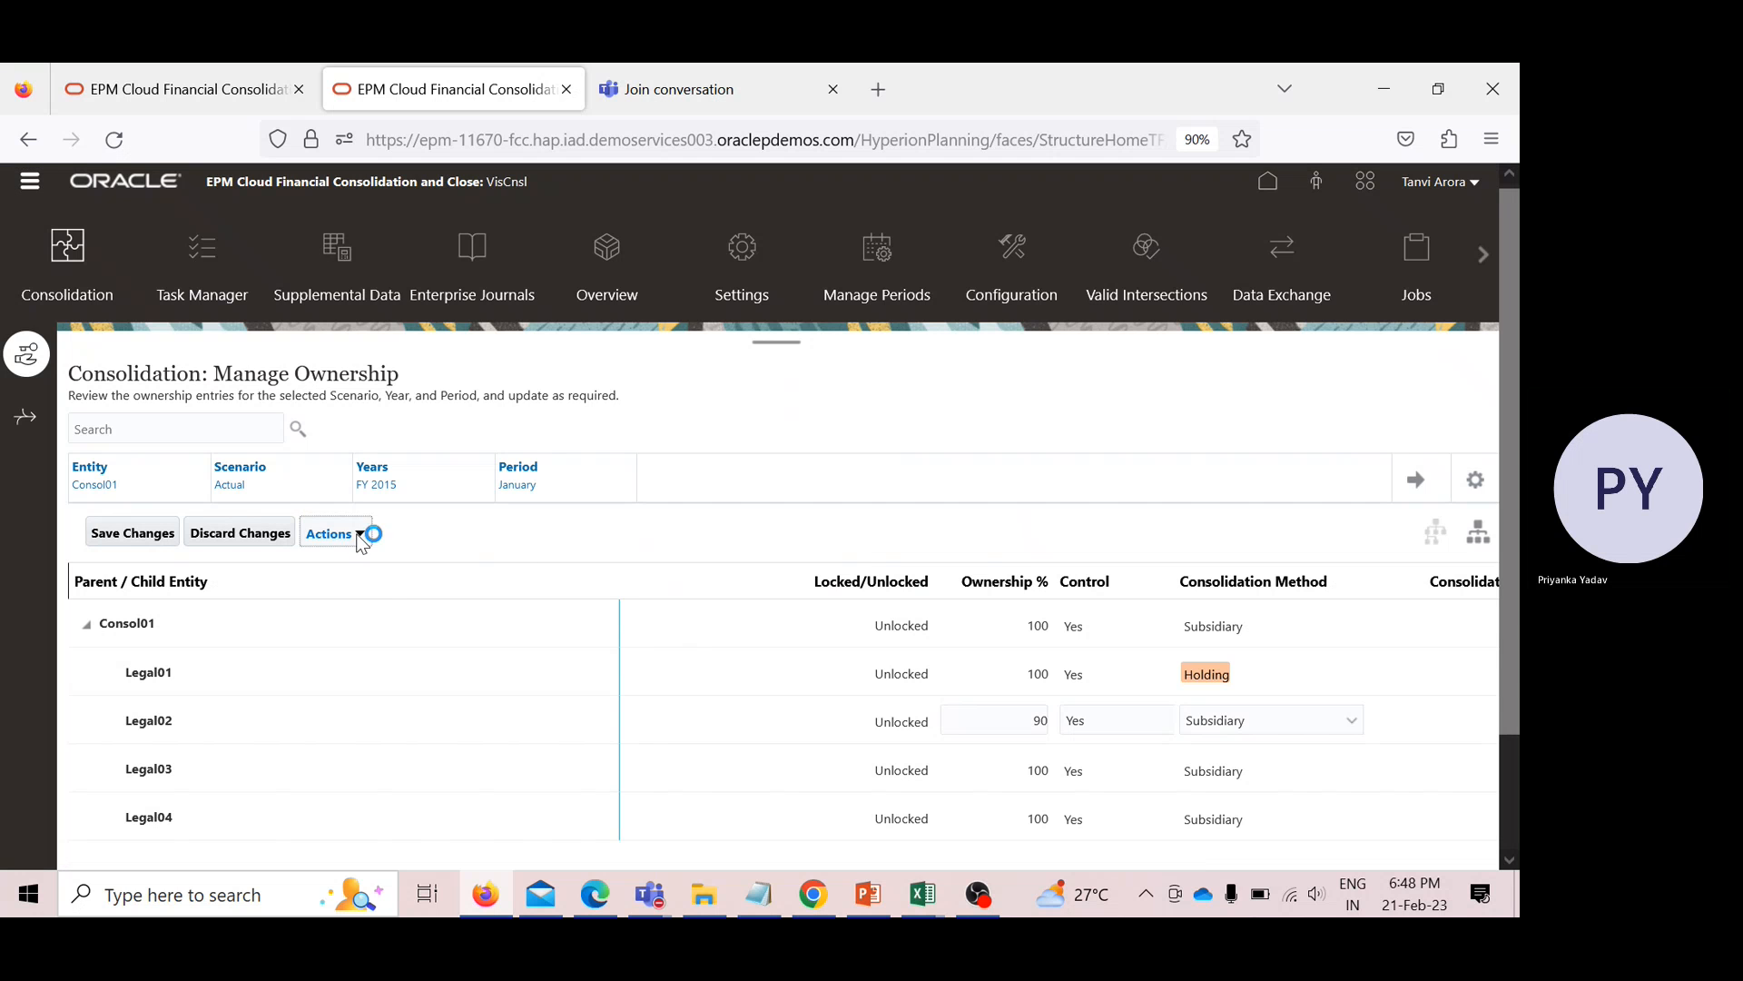
pyautogui.click(380, 595)
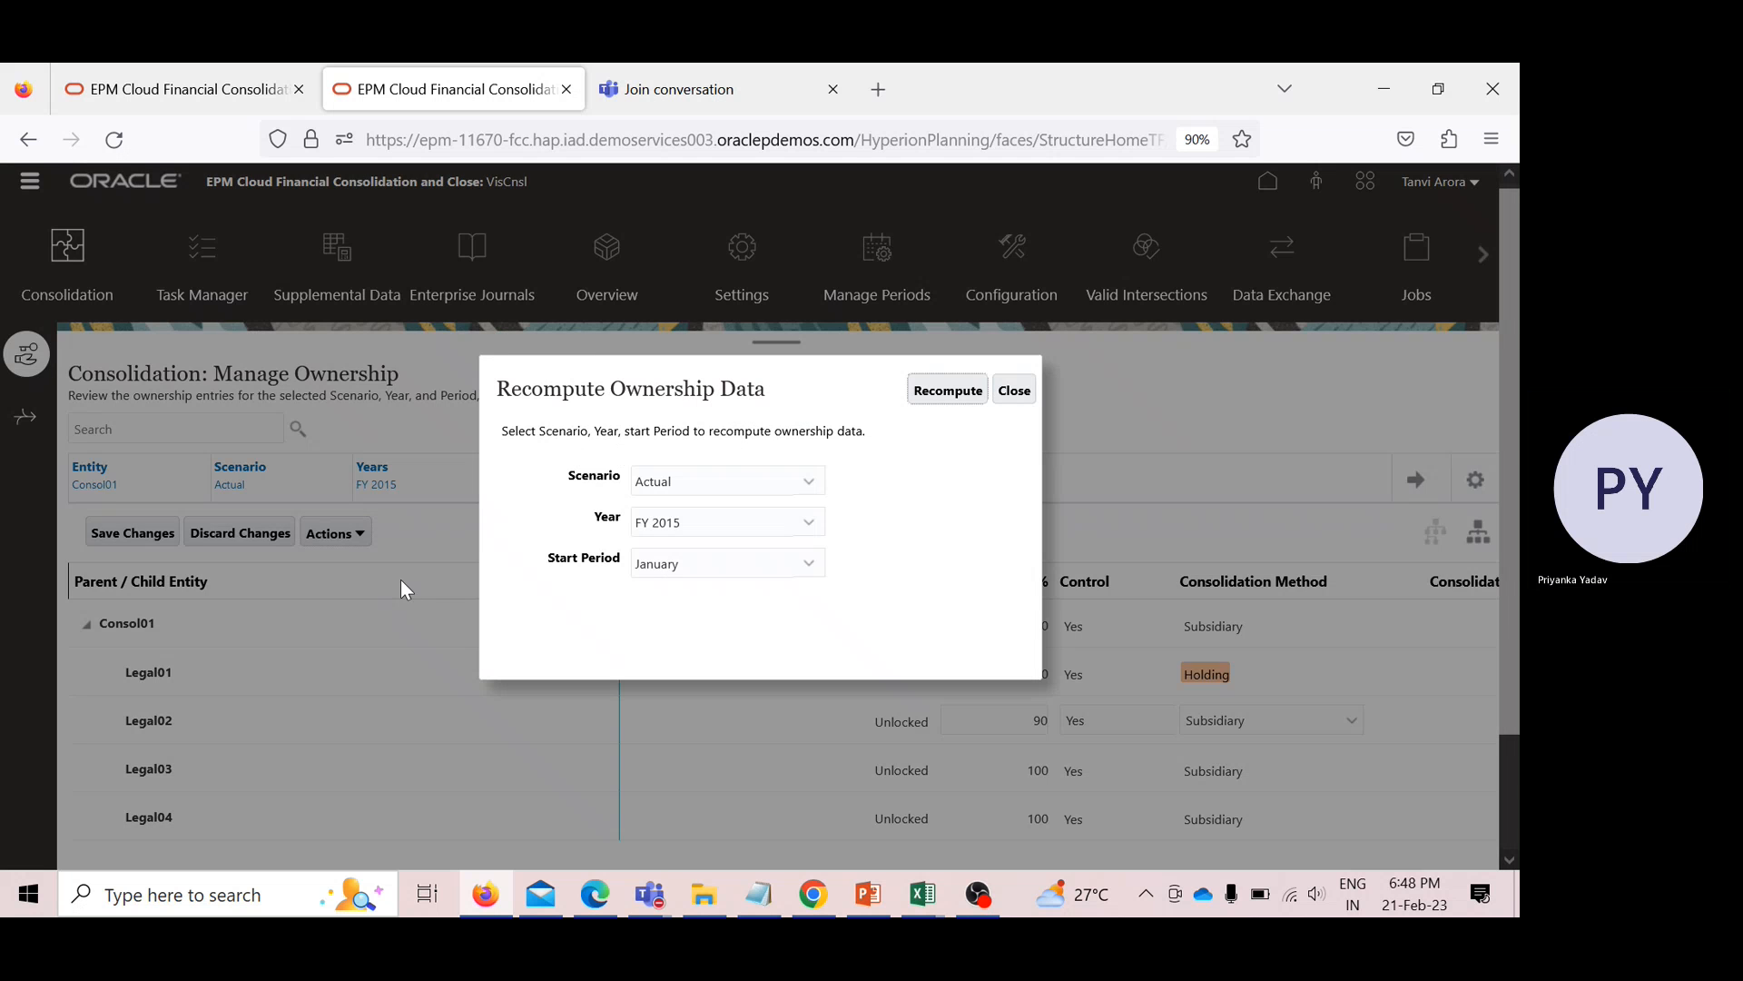
pyautogui.click(936, 392)
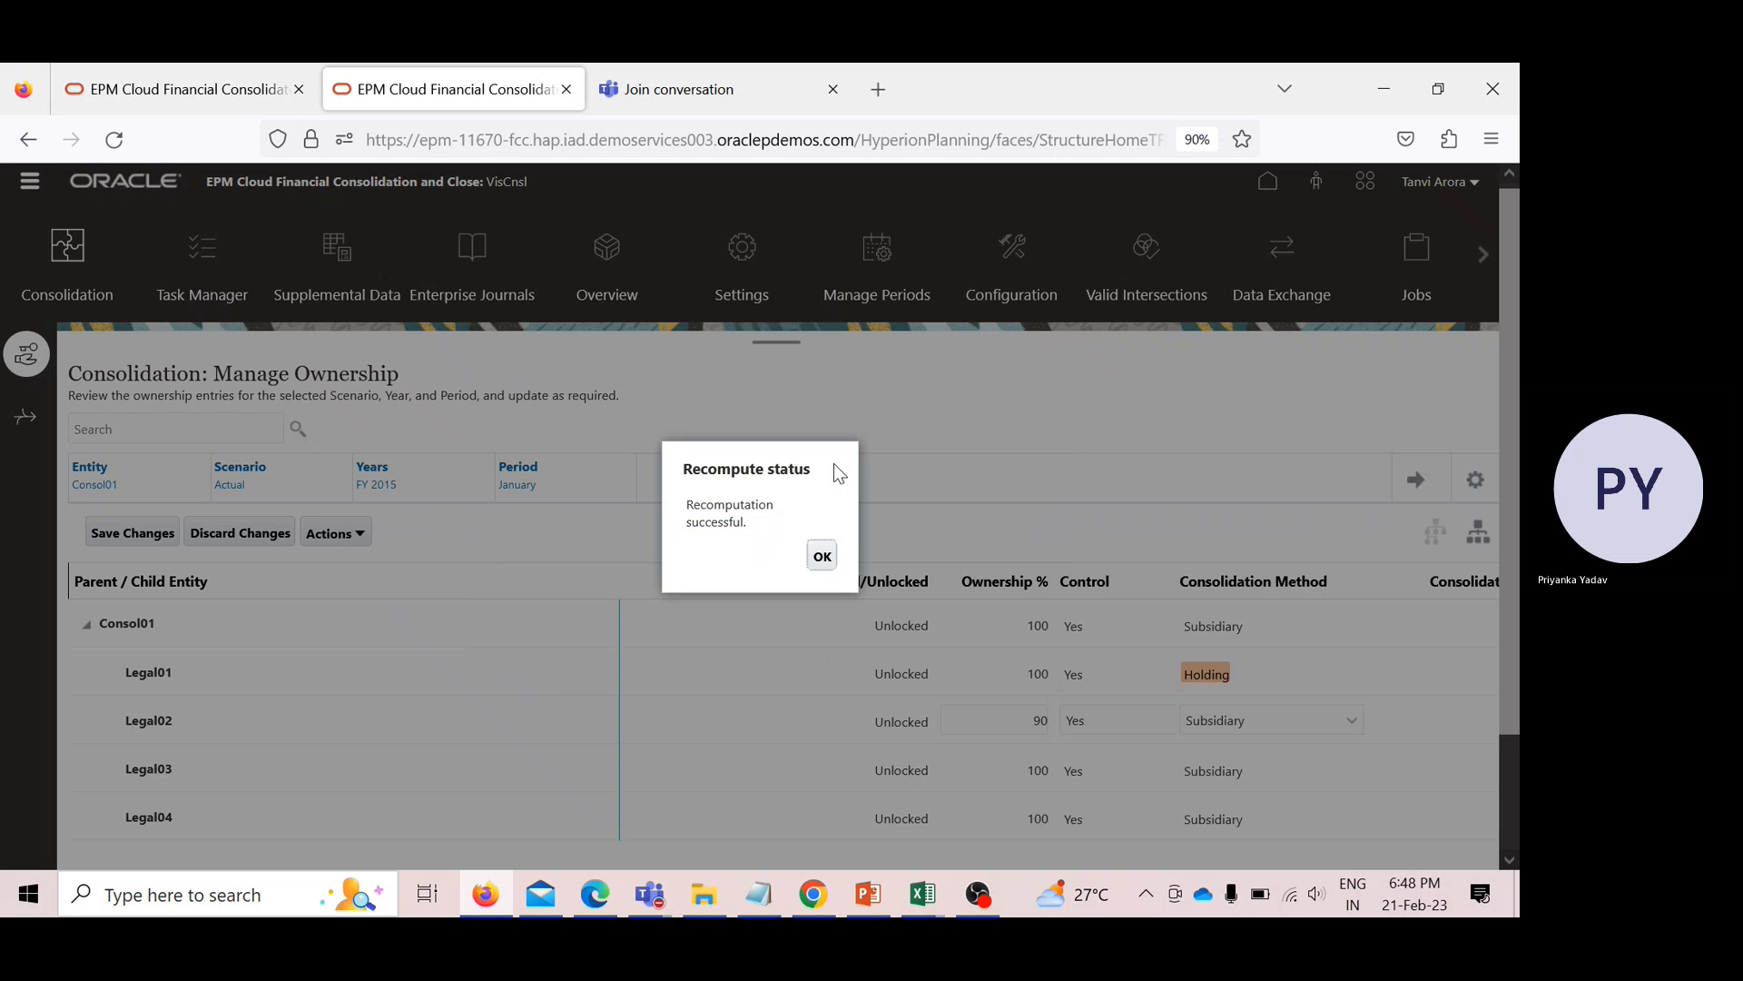
pyautogui.click(823, 556)
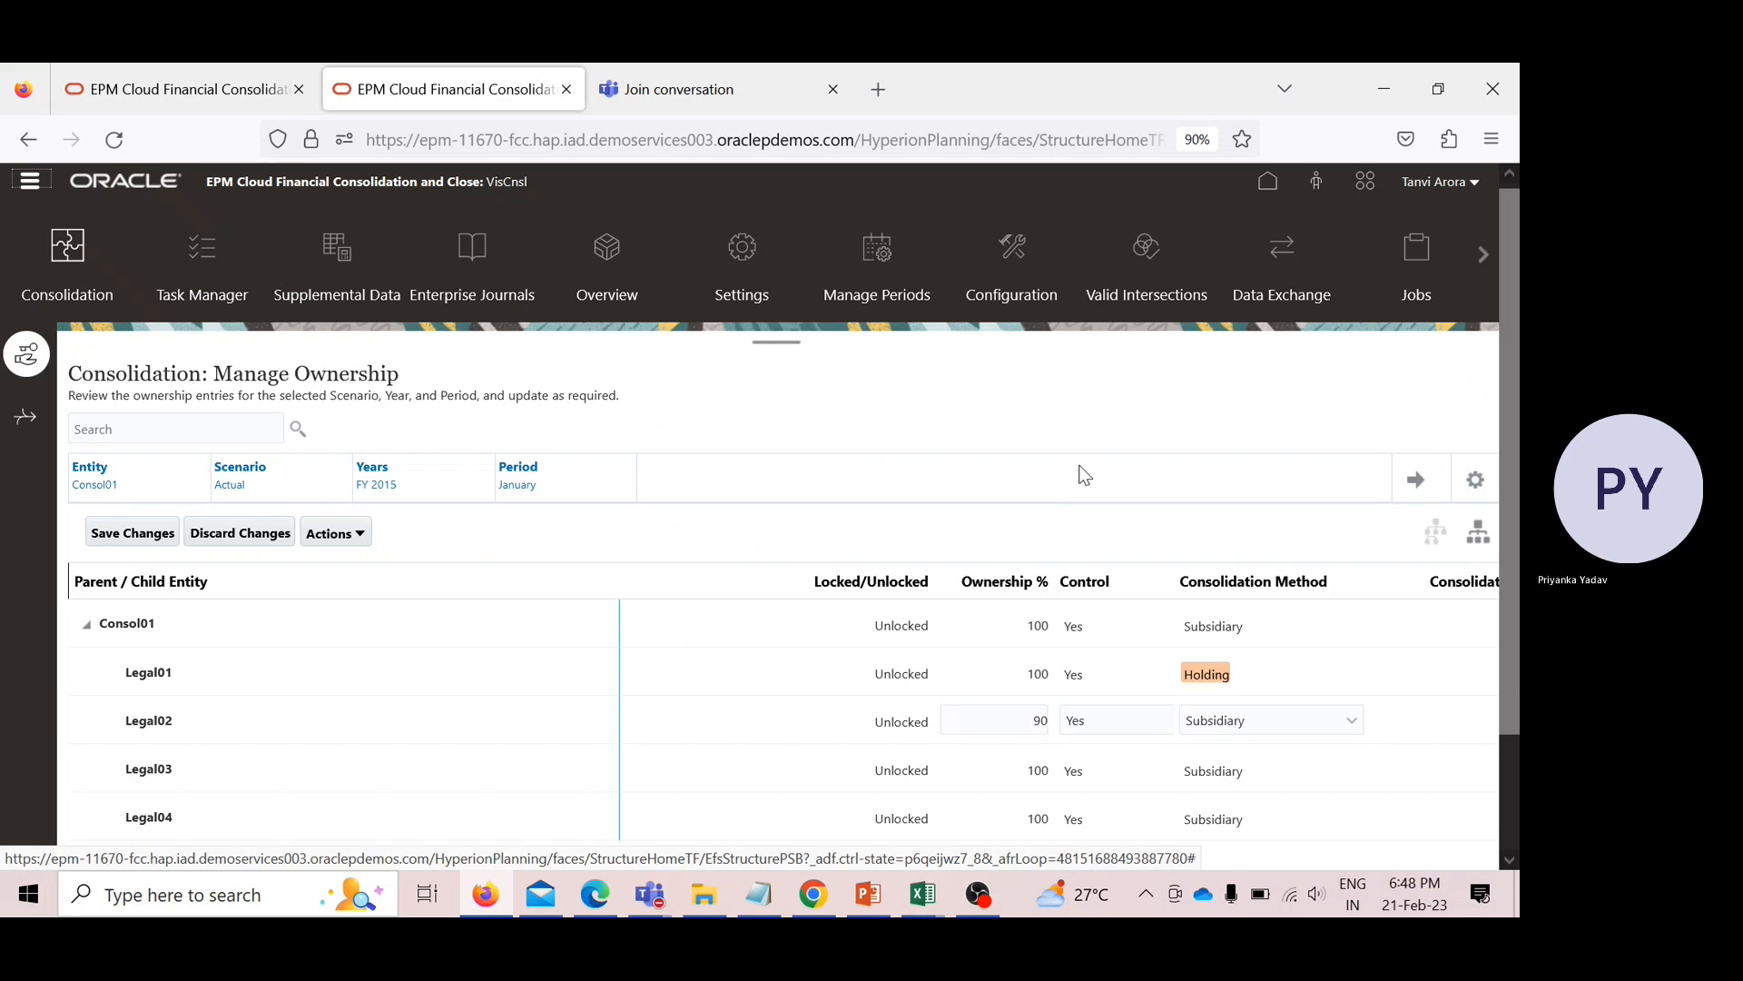
# Launch the Consolidate business rule with CE-01 as the entity.
pyautogui.click(31, 191)
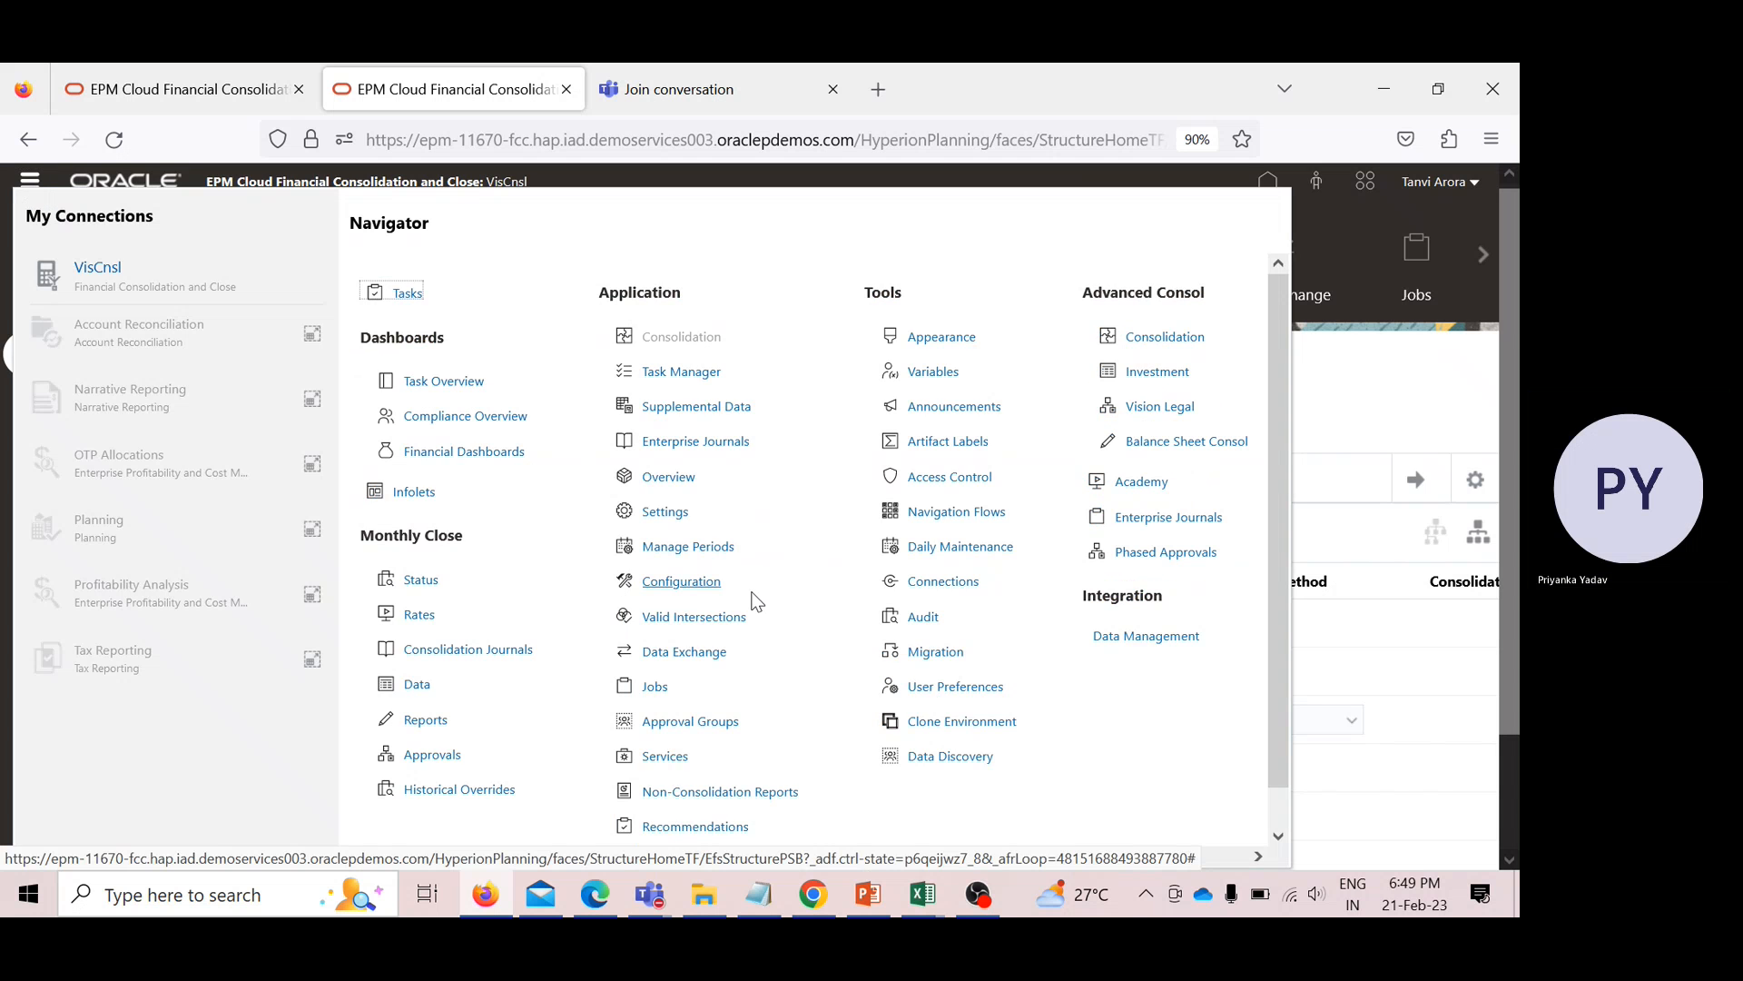
pyautogui.scroll(-2, 836, 642)
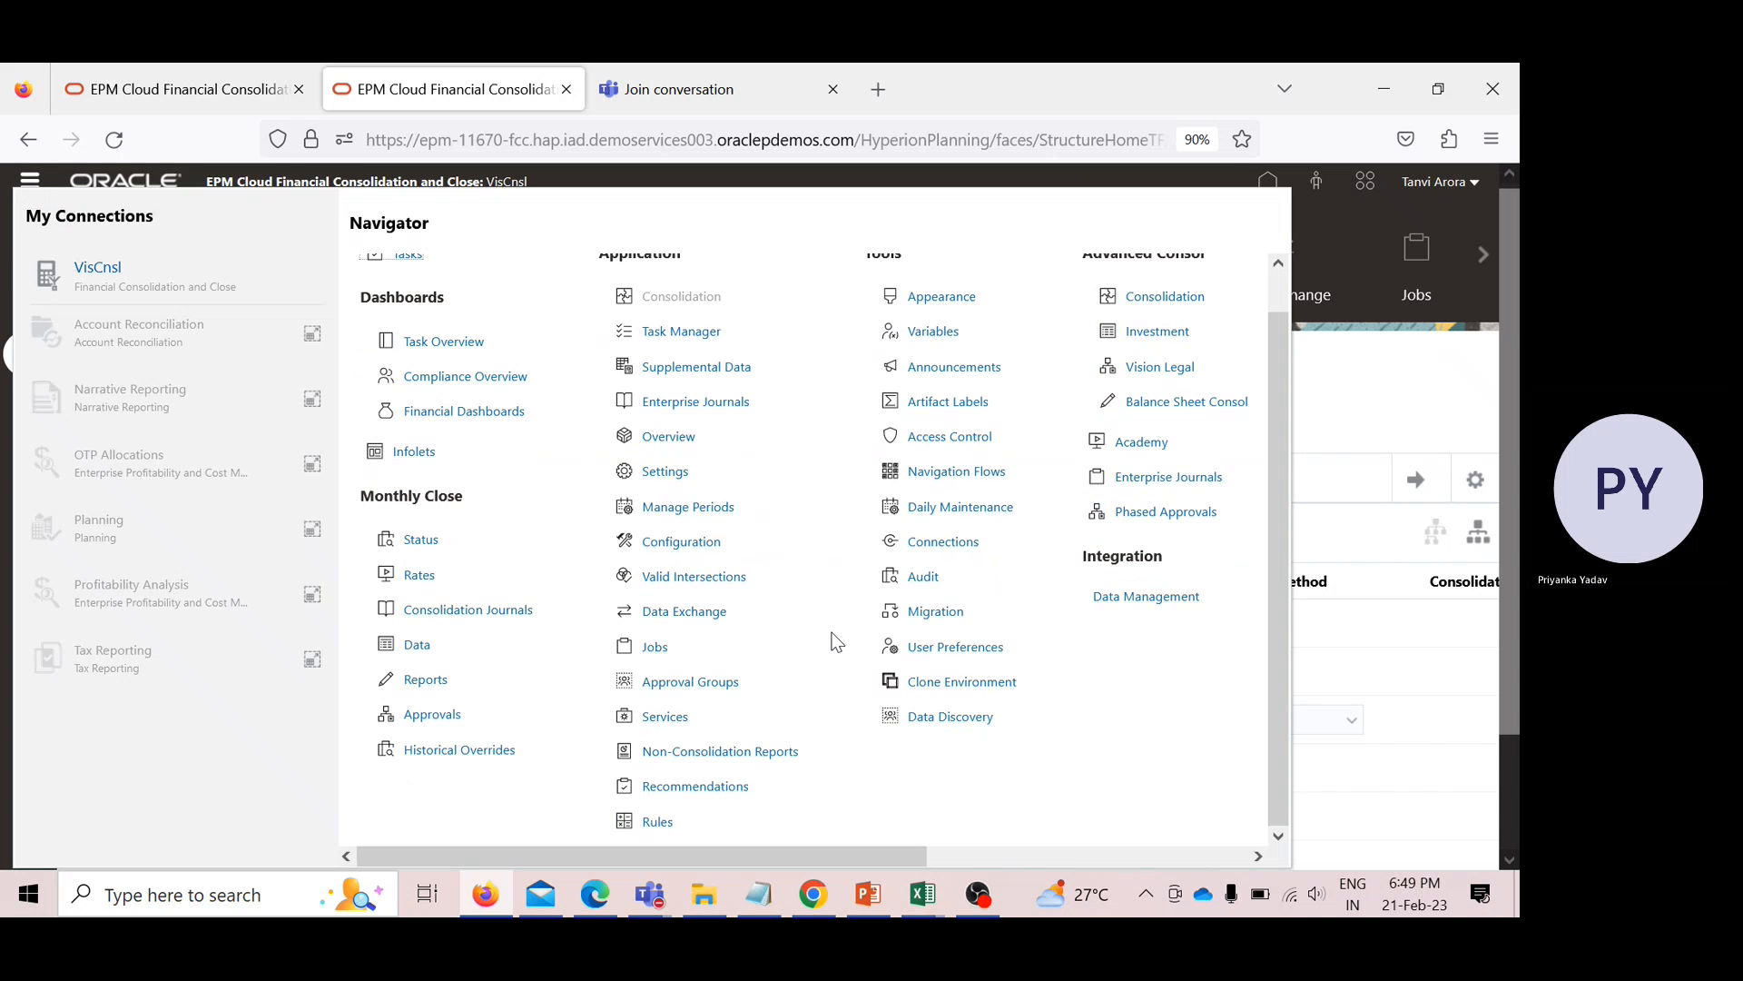
pyautogui.click(658, 823)
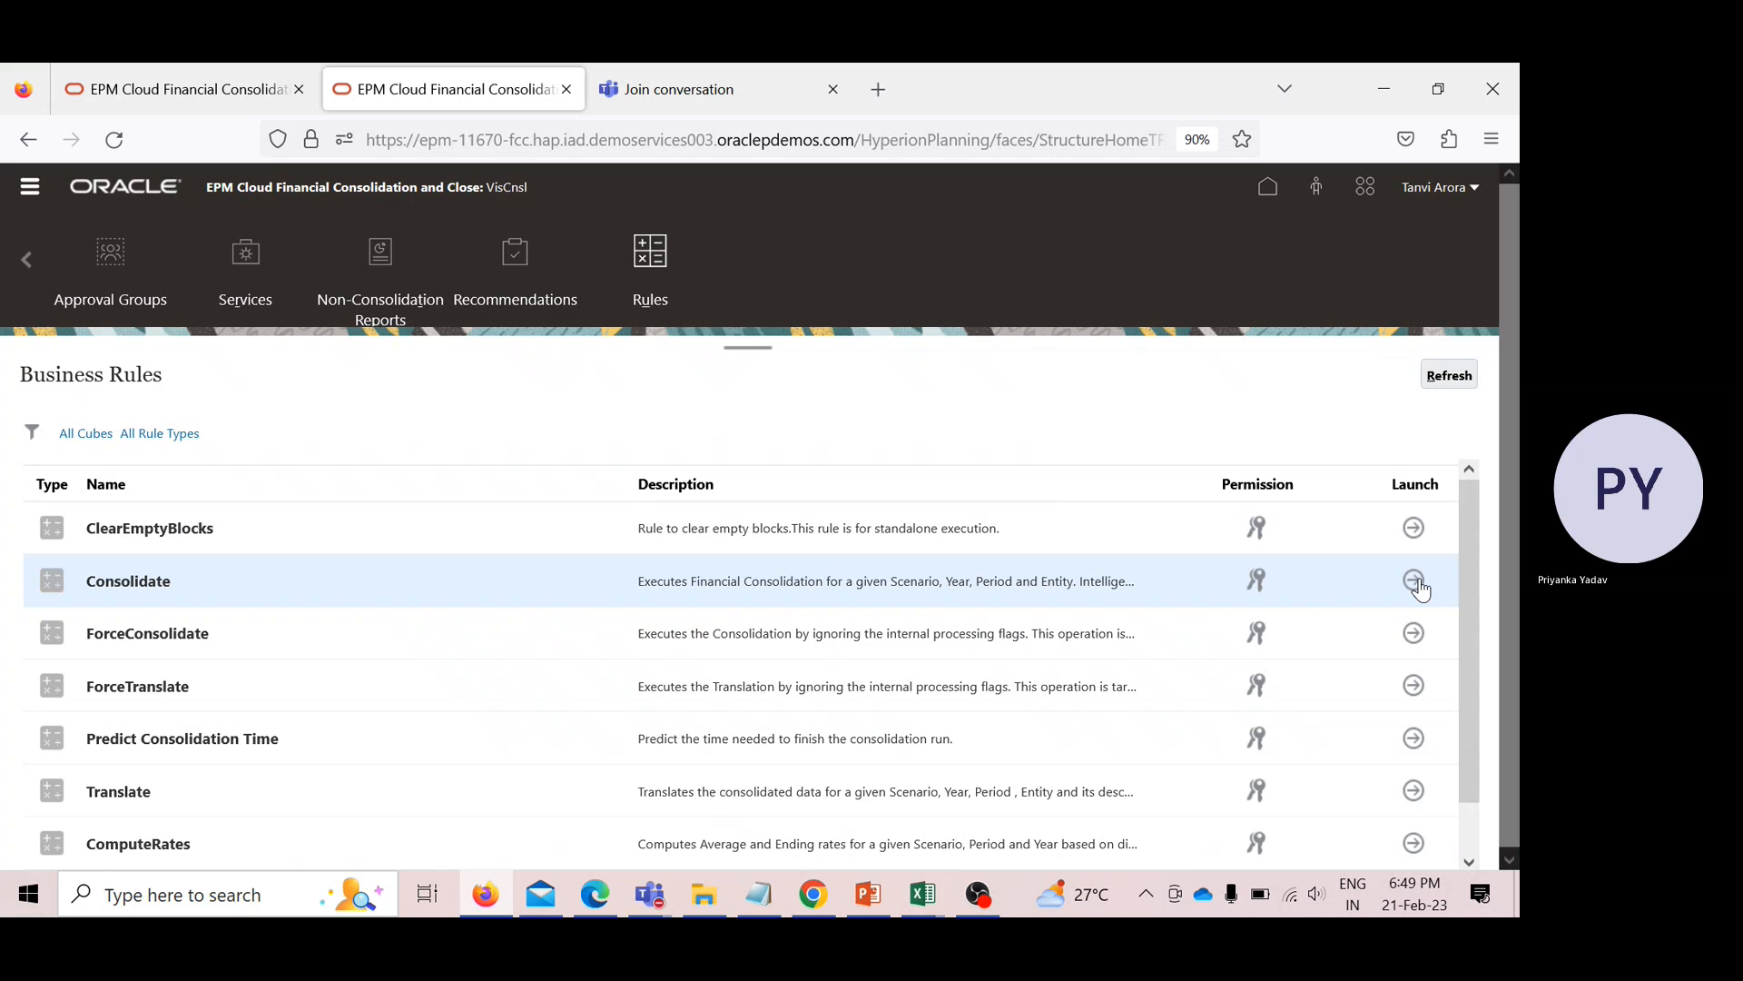
pyautogui.click(1414, 581)
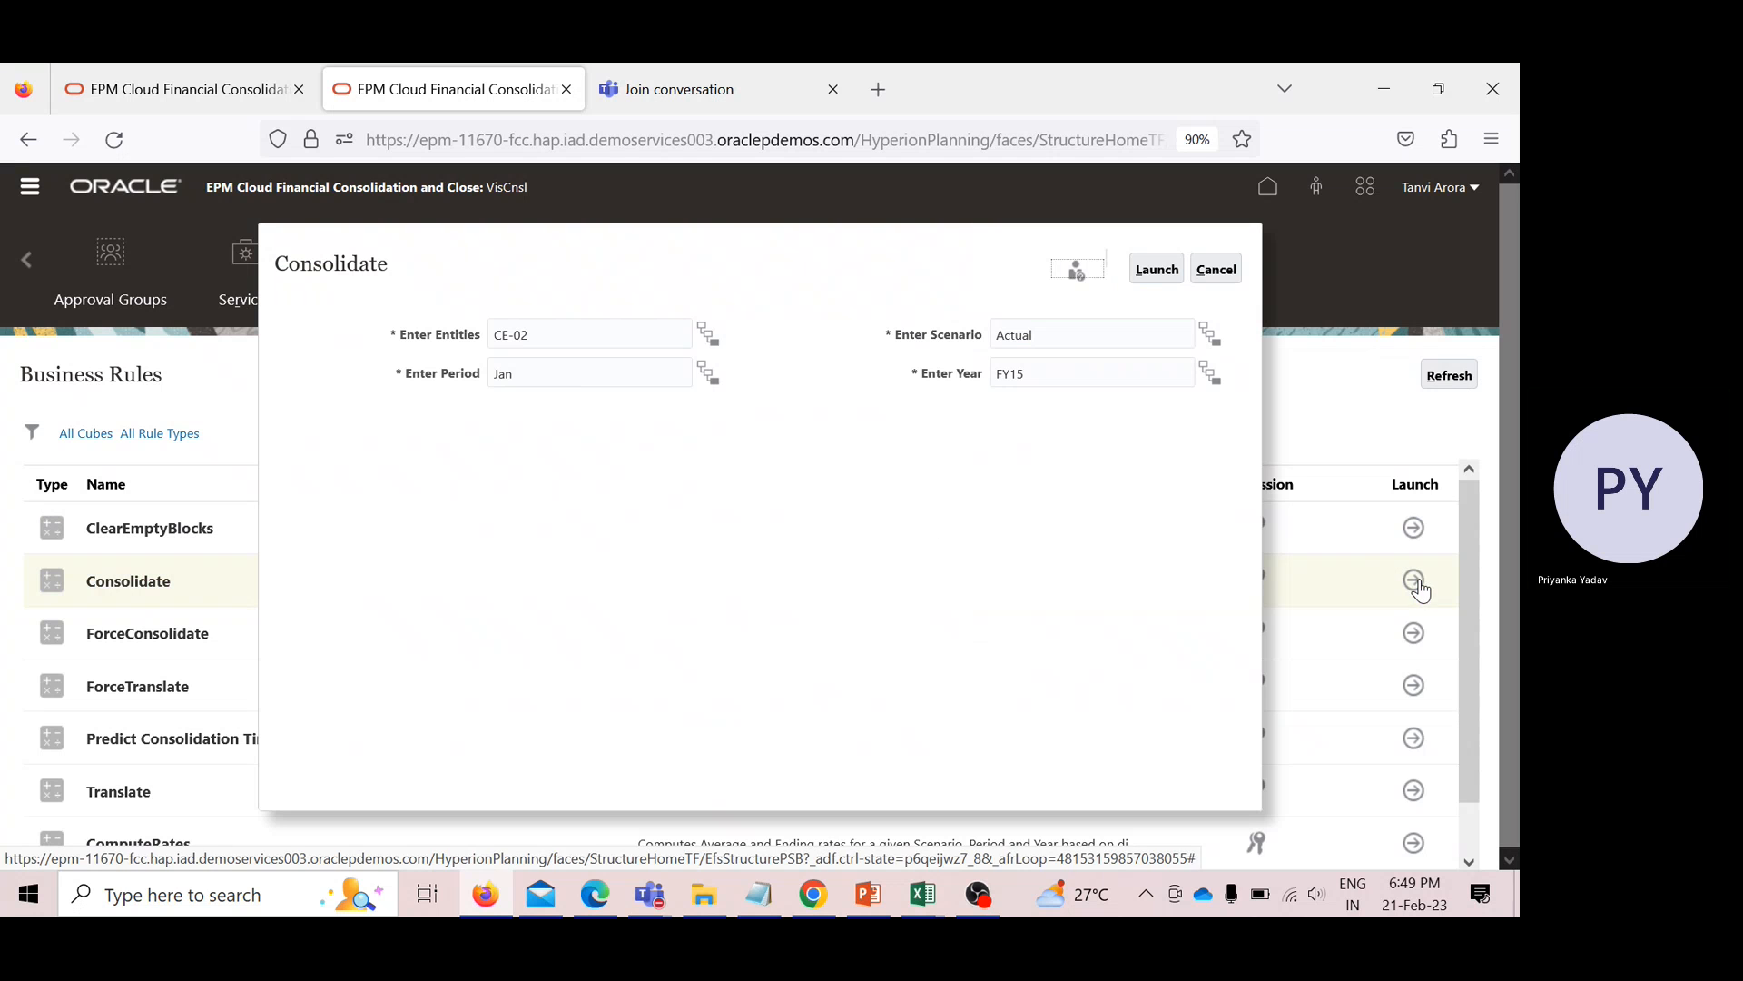
pyautogui.click(578, 342)
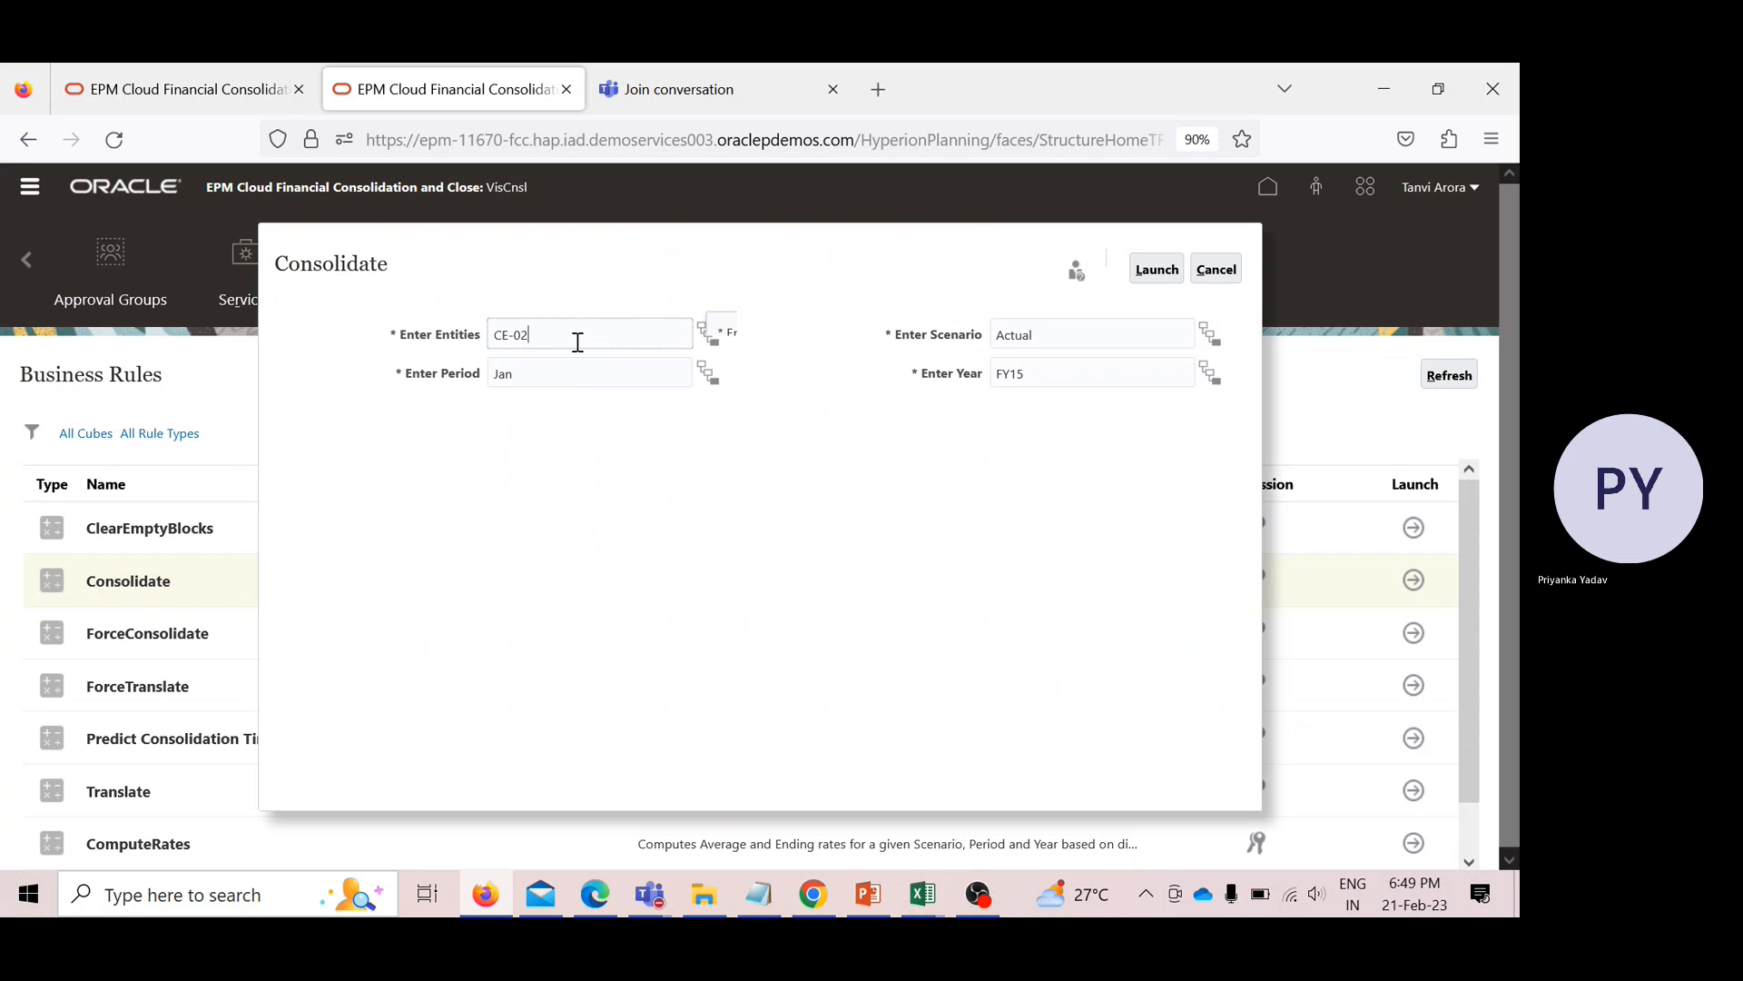
pyautogui.press('BackSpace')
pyautogui.write('1')
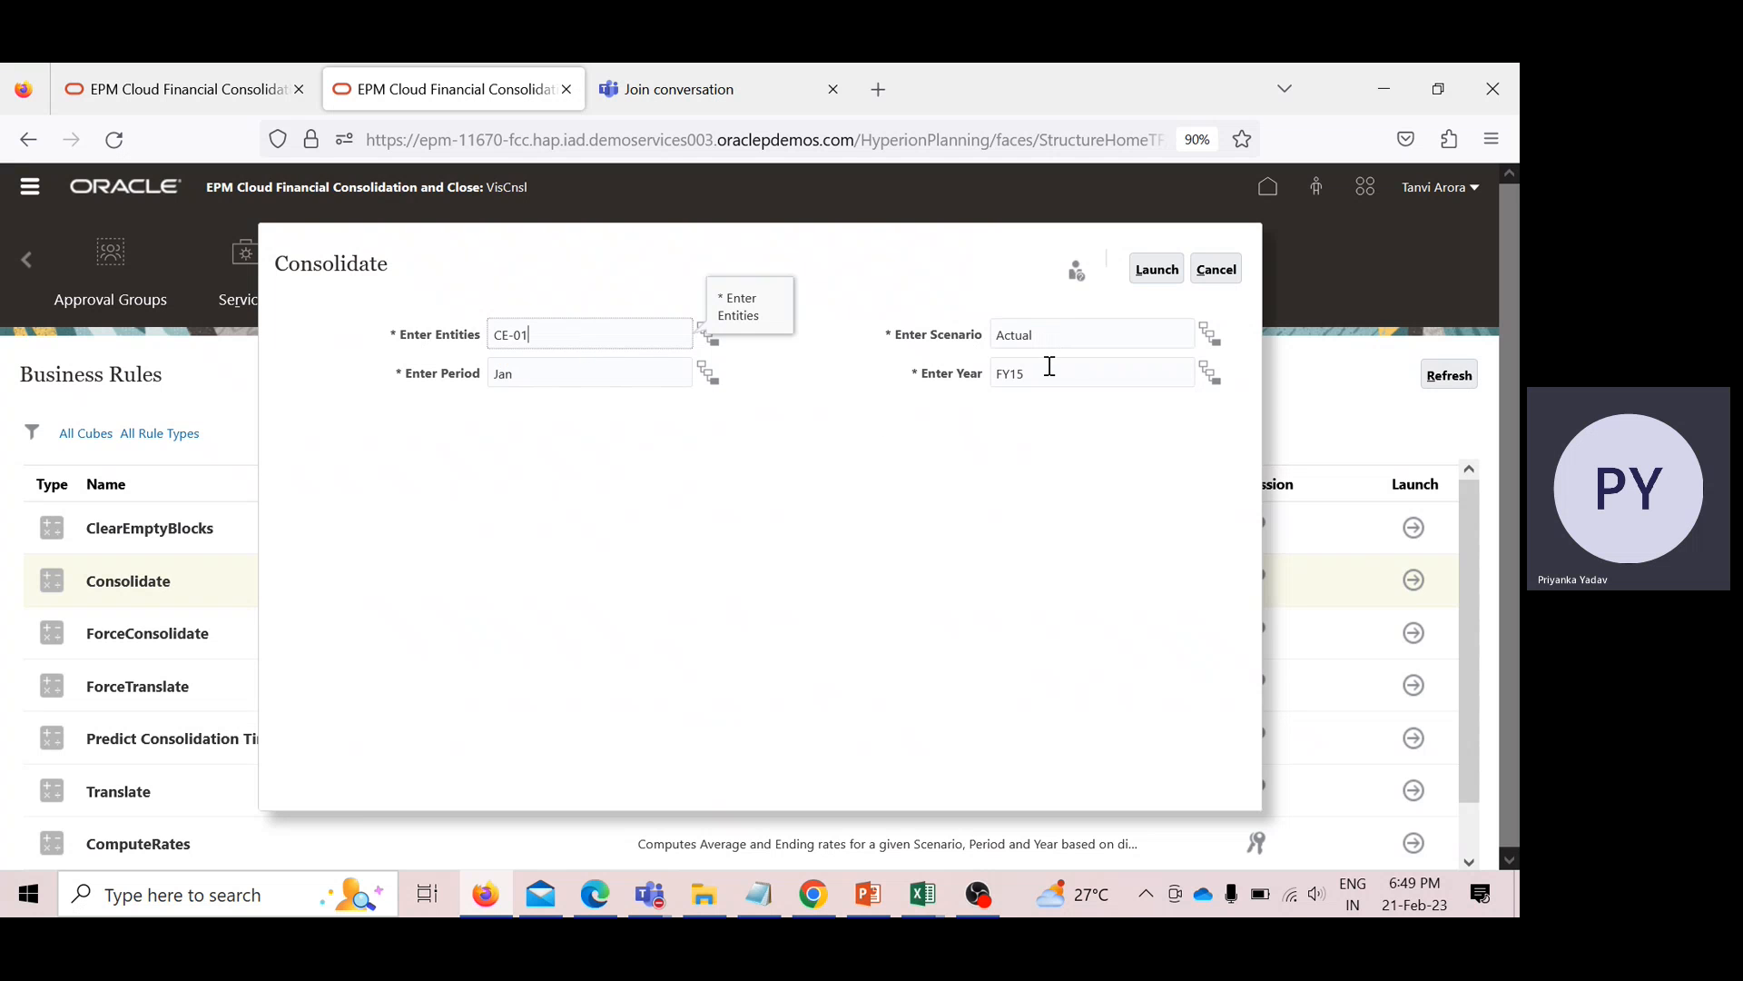
pyautogui.click(1155, 270)
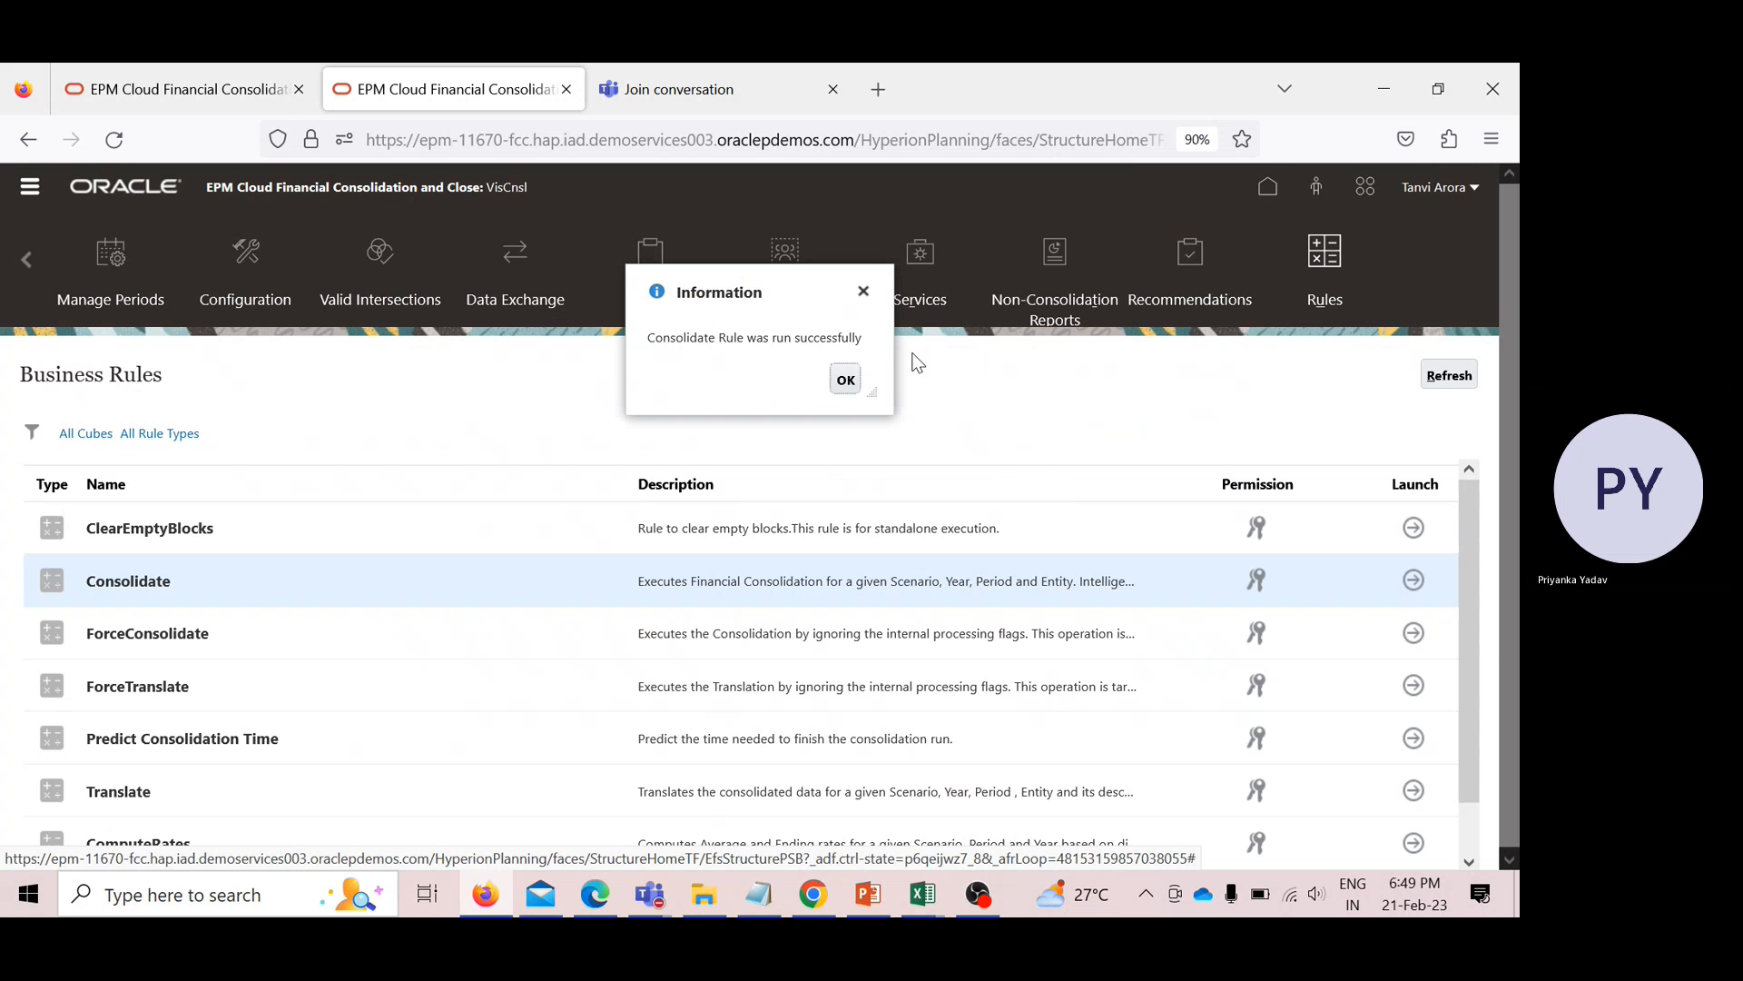
pyautogui.click(845, 380)
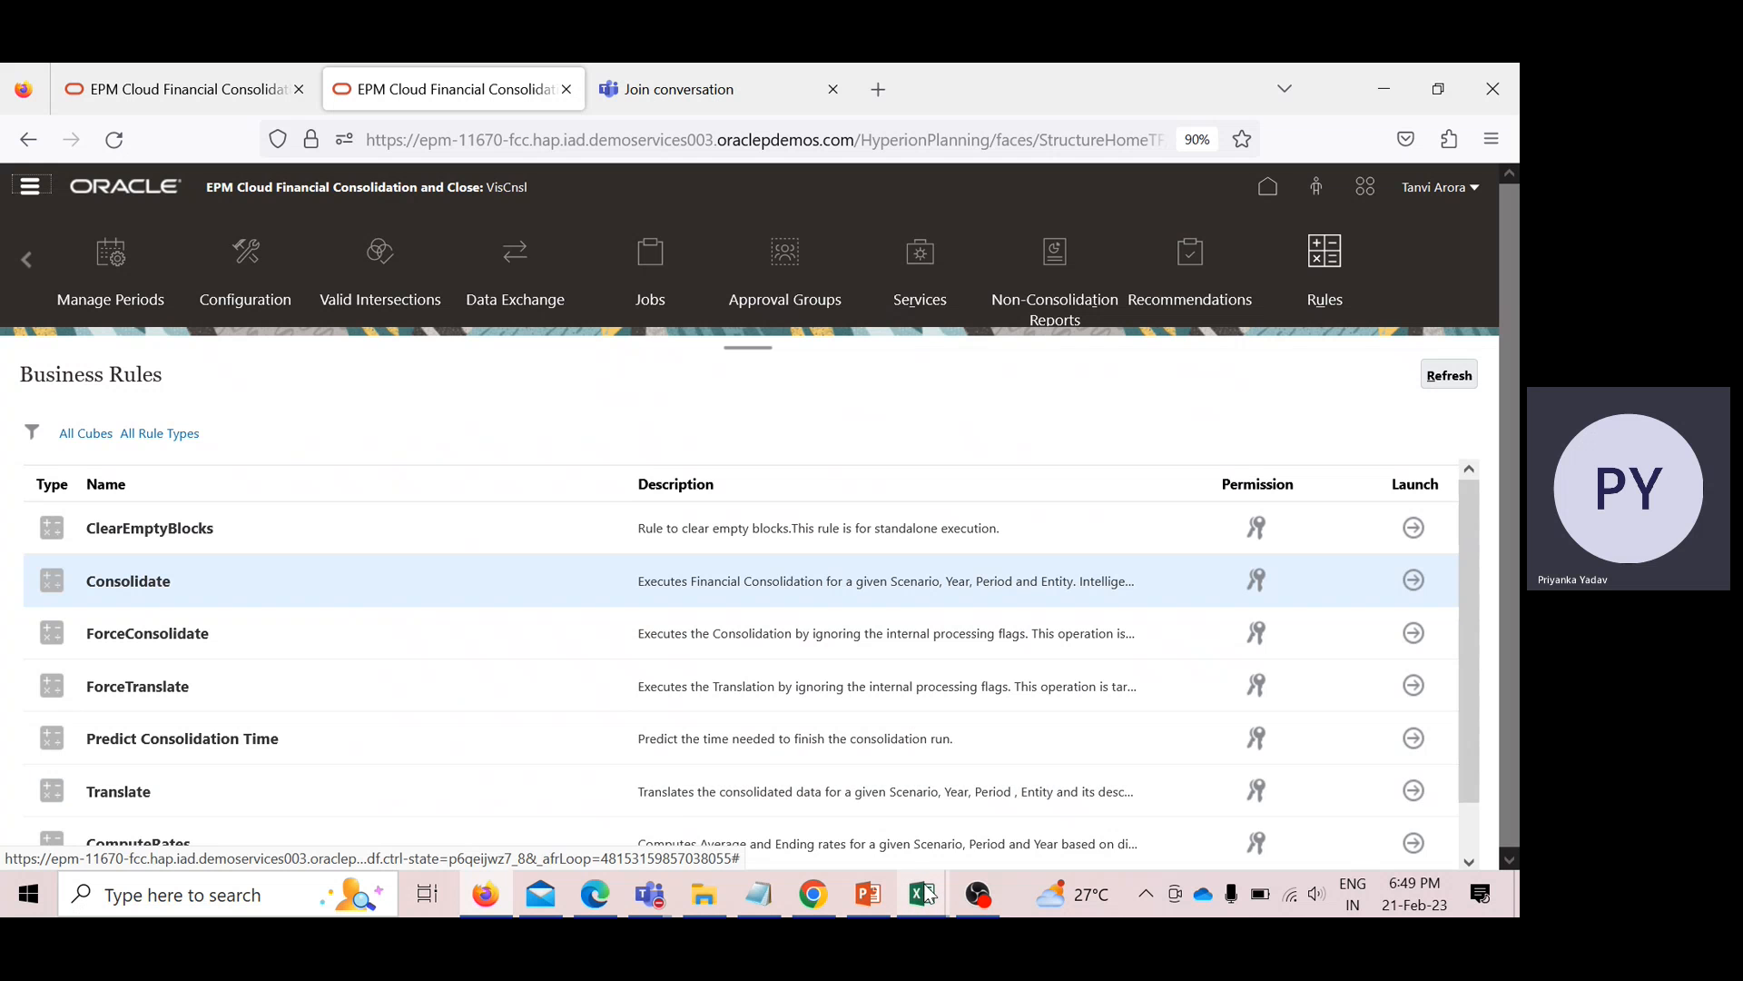
# Switch to the Rules workbook in Excel and show the output1 sheet.
pyautogui.moveTo(928, 894)
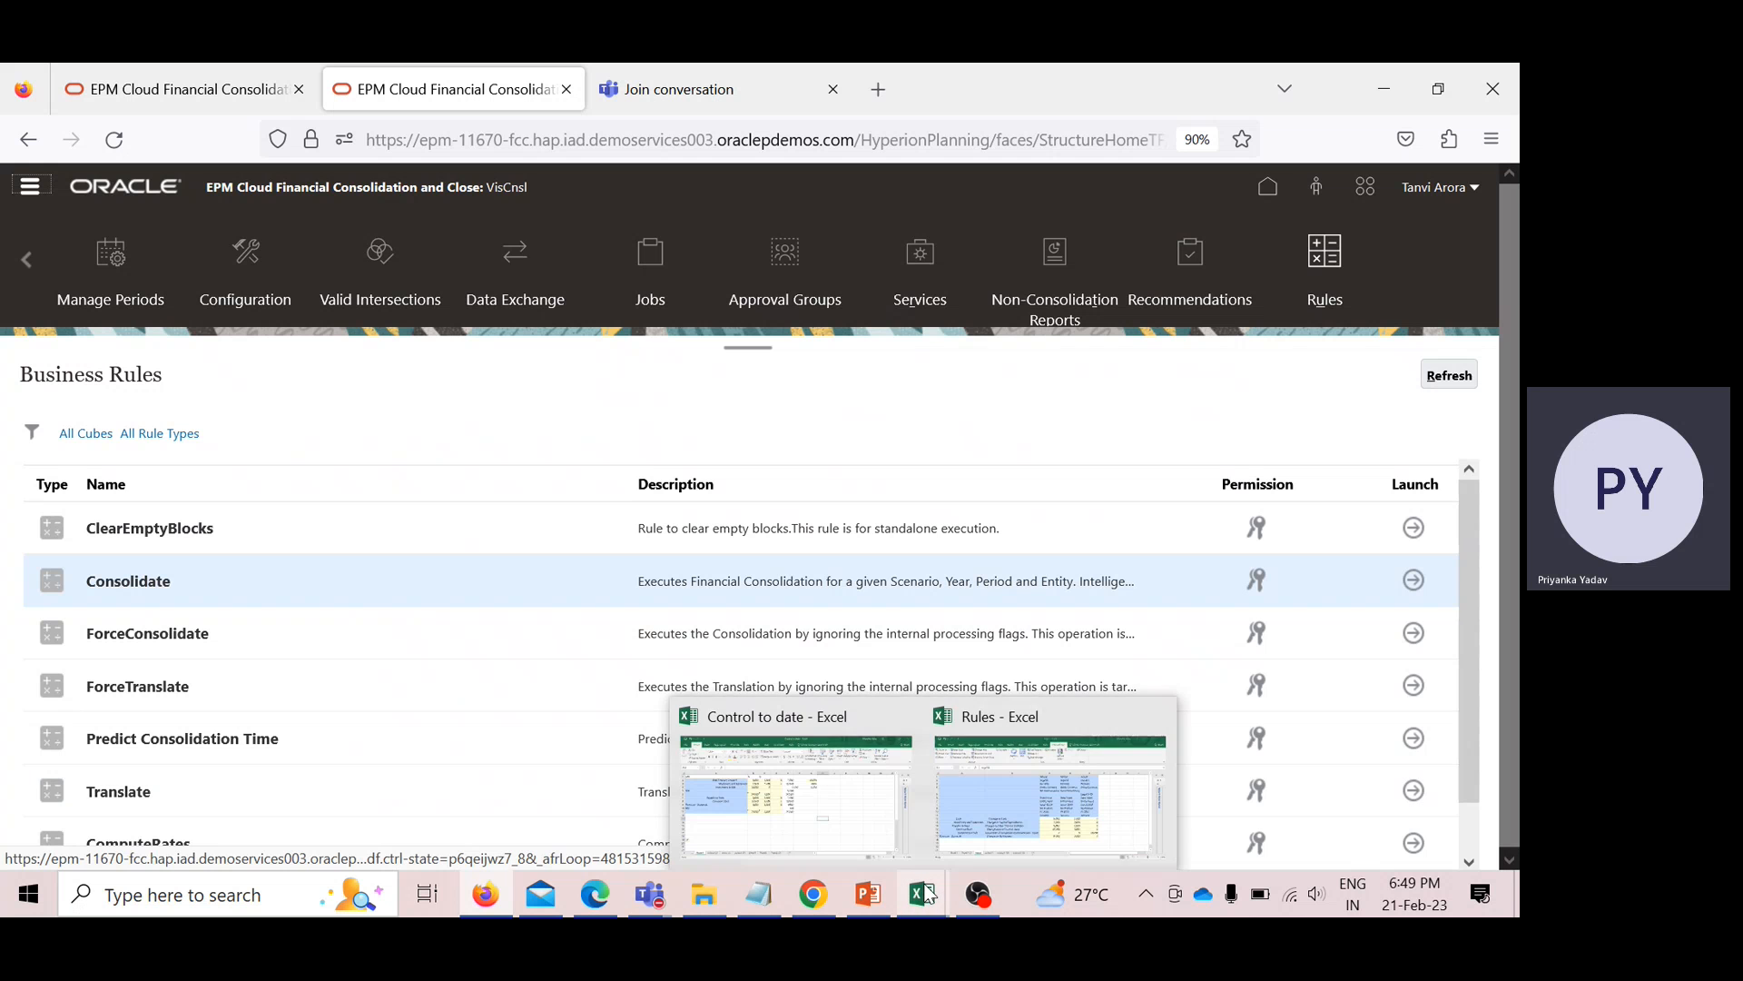
pyautogui.click(951, 831)
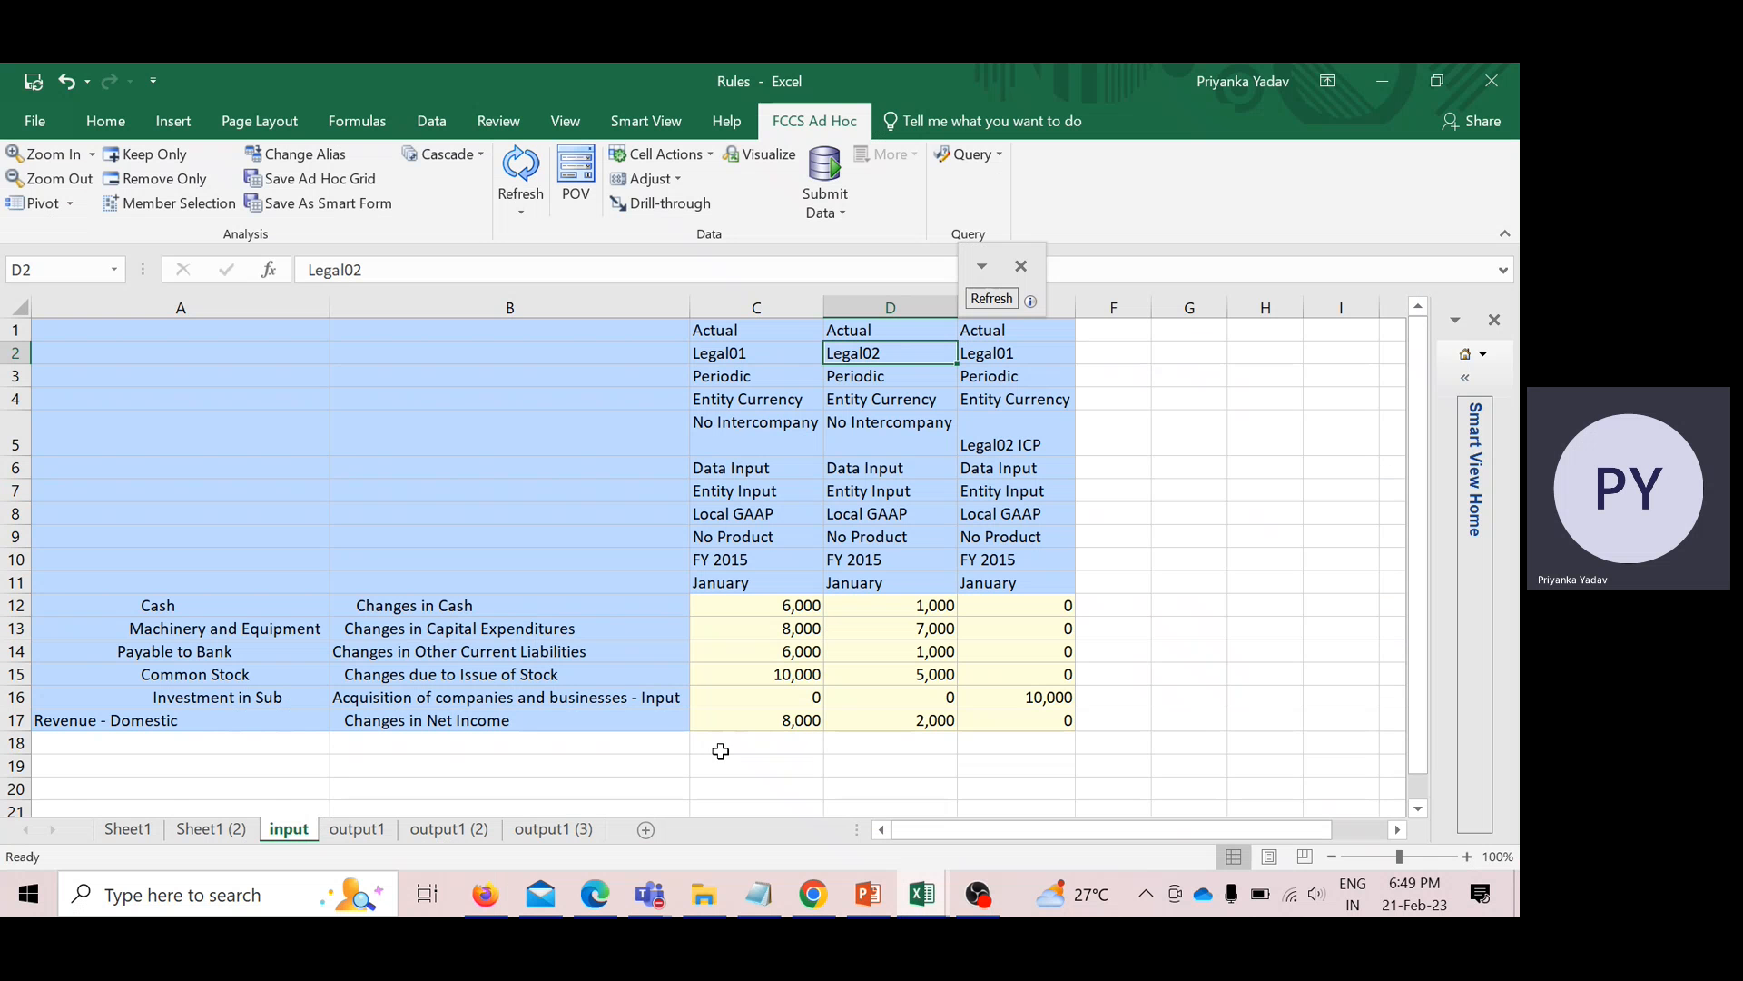
pyautogui.click(358, 829)
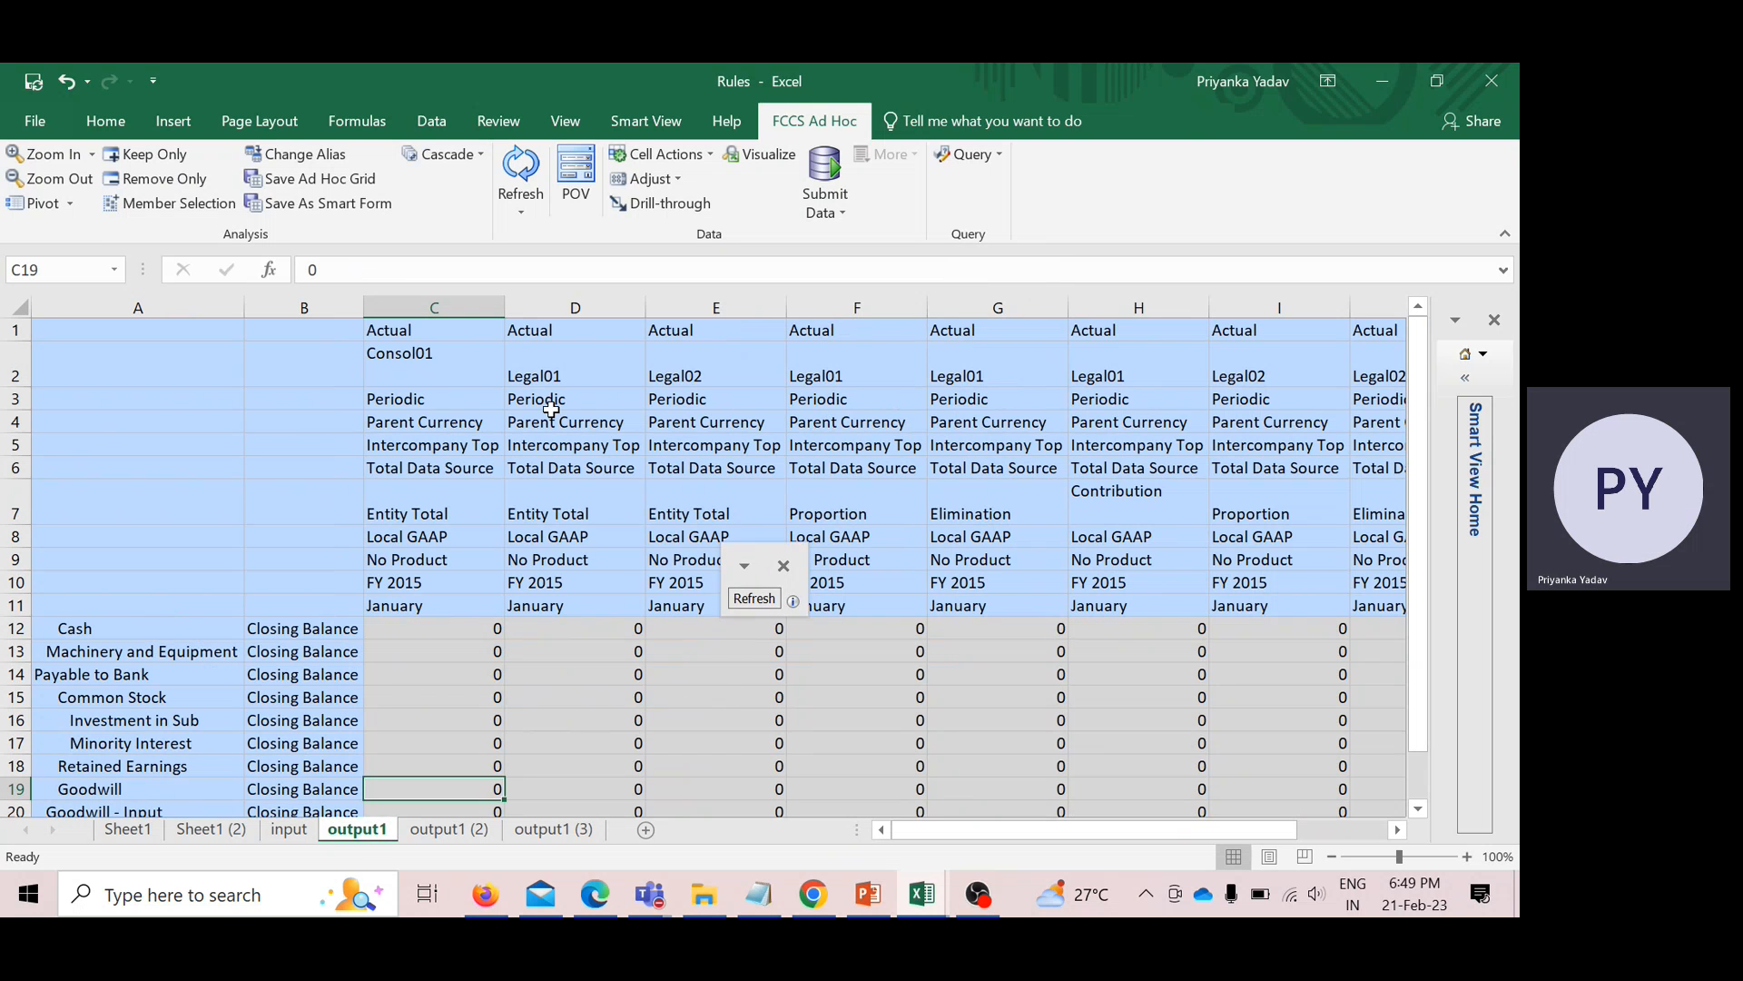
# Examine the entity and consolidation headings in the output1 grid for Consol01, Legal01 and Legal02, including Proportion, Elimination and Contribution.
pyautogui.click(451, 359)
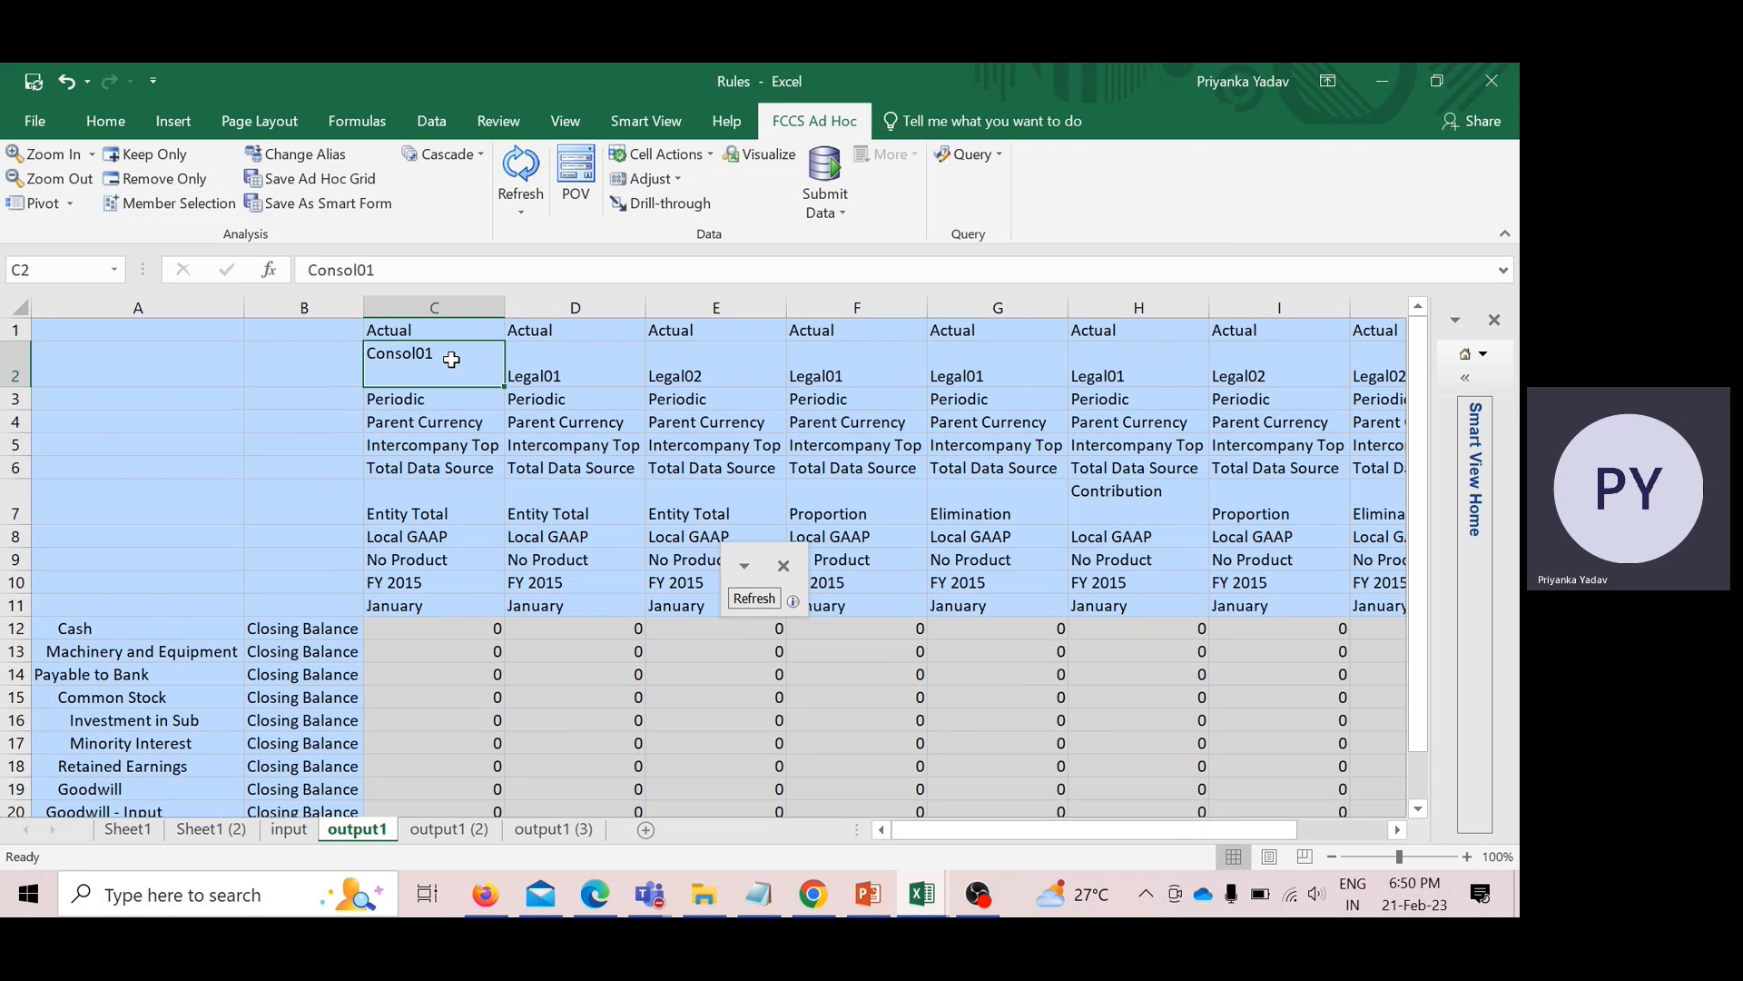
pyautogui.click(548, 362)
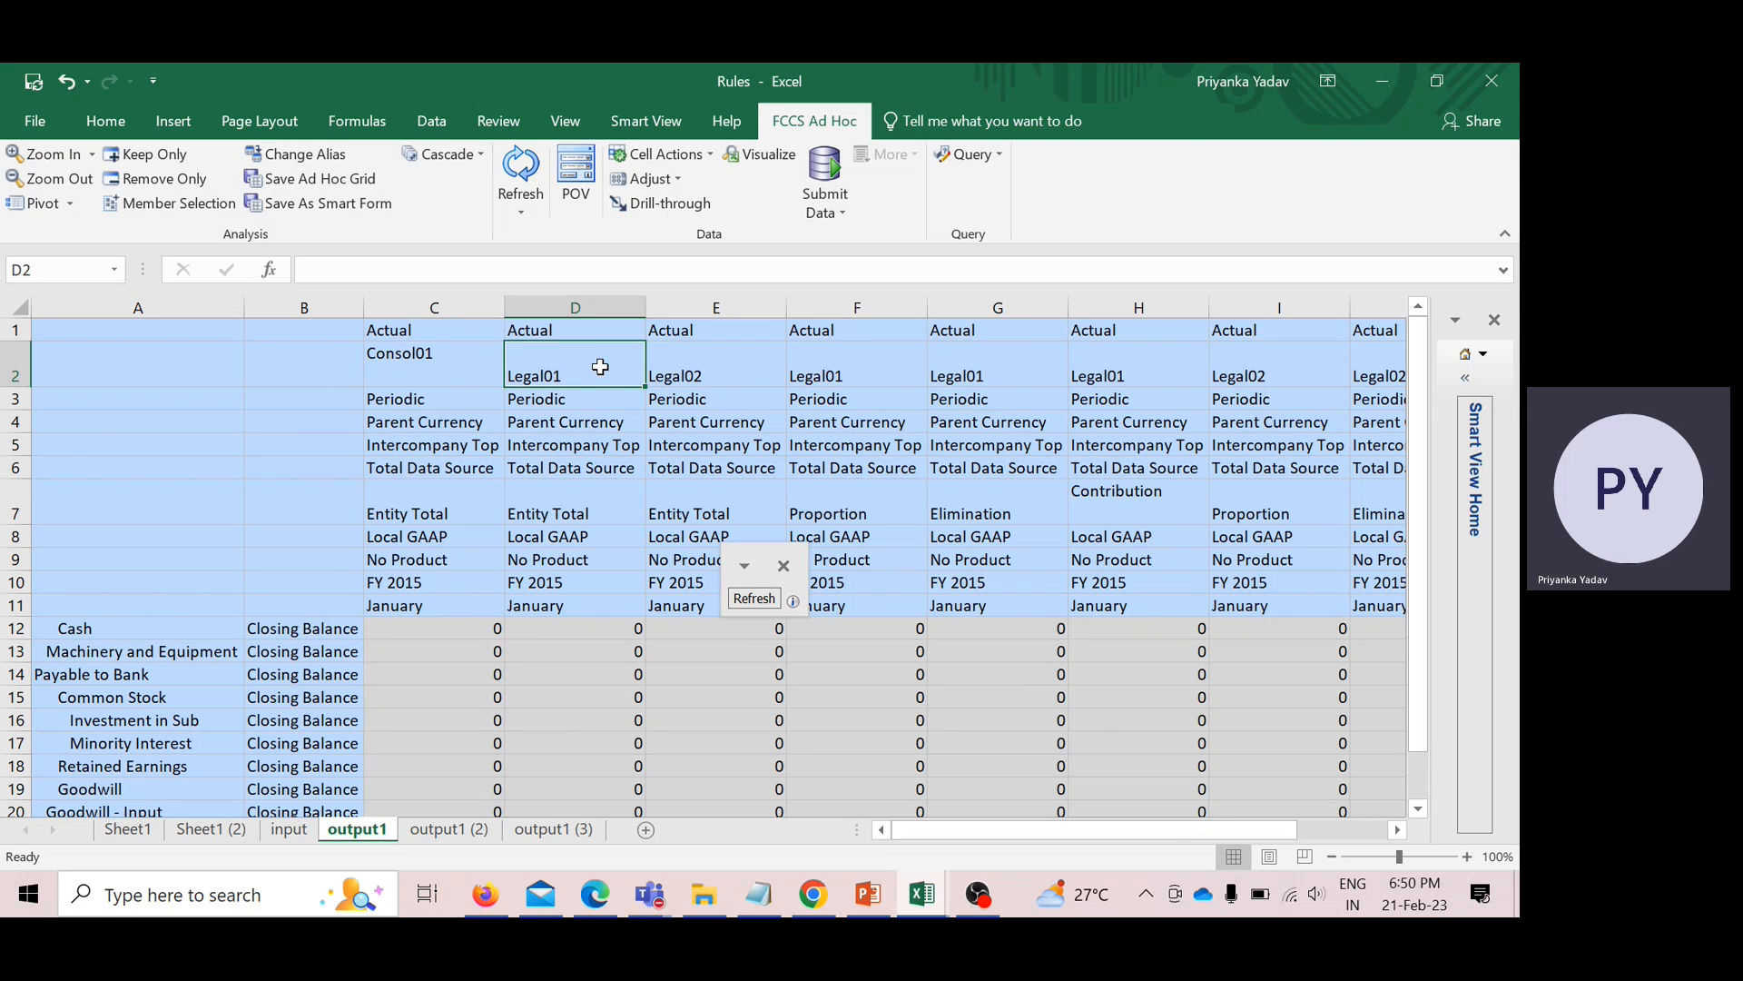
pyautogui.click(675, 367)
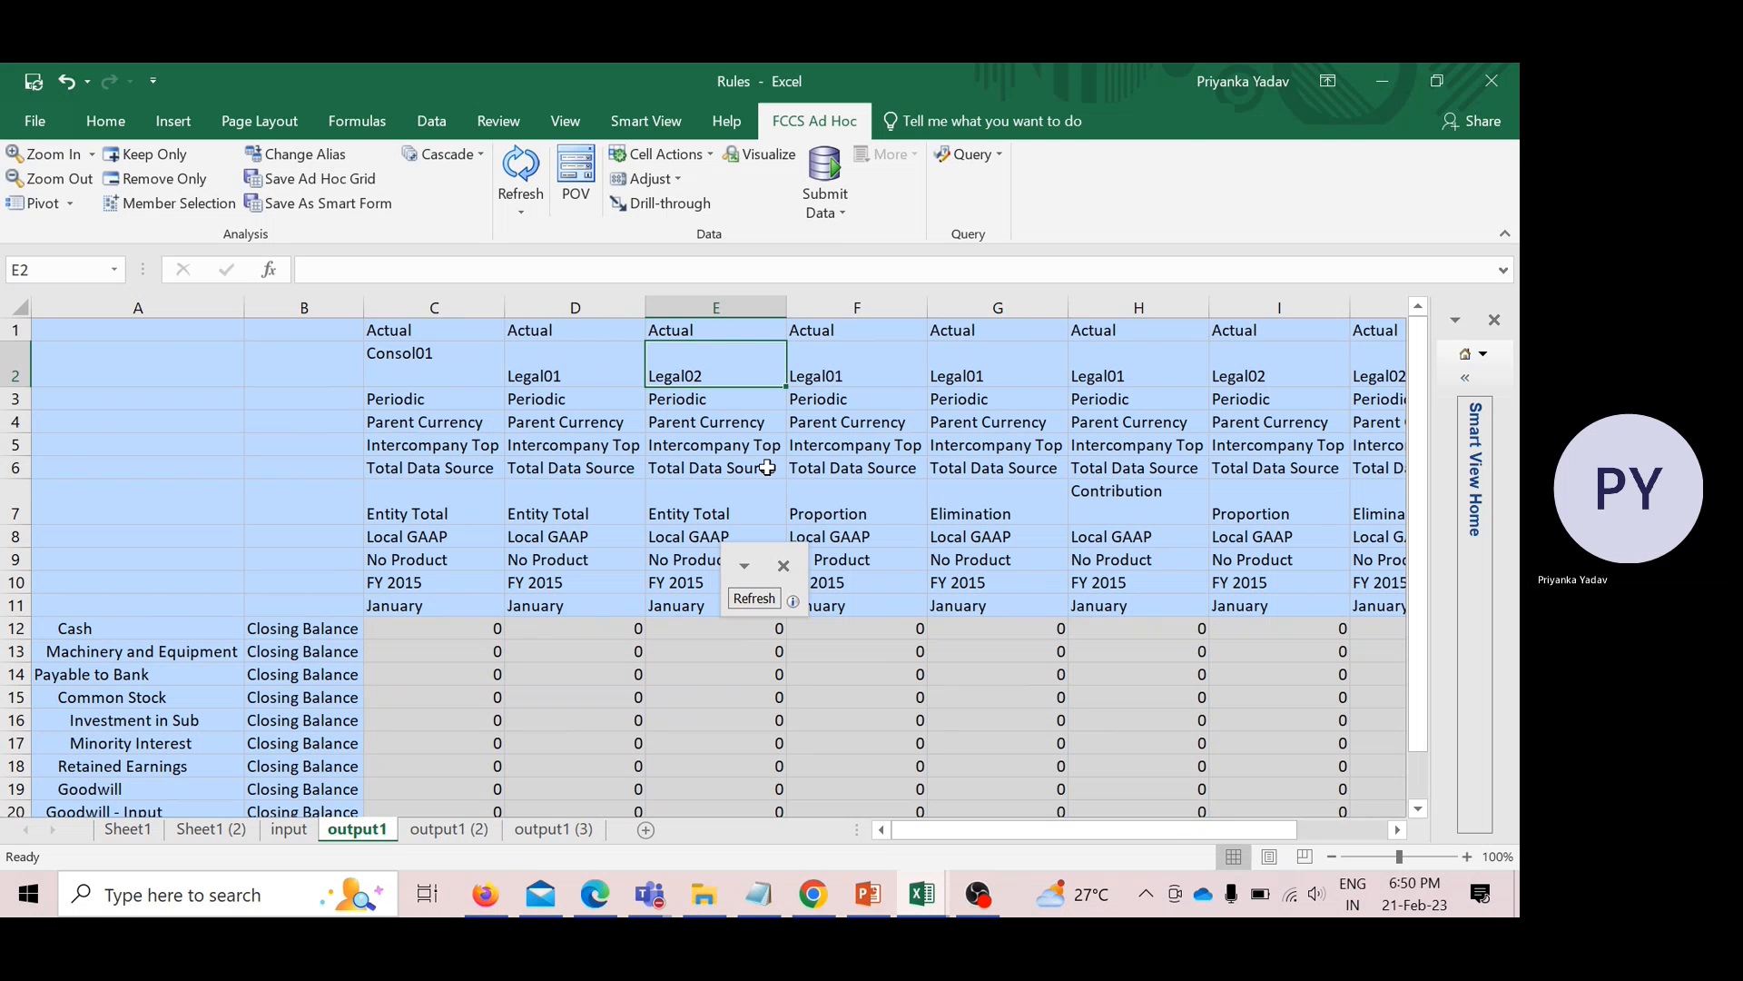
pyautogui.click(783, 566)
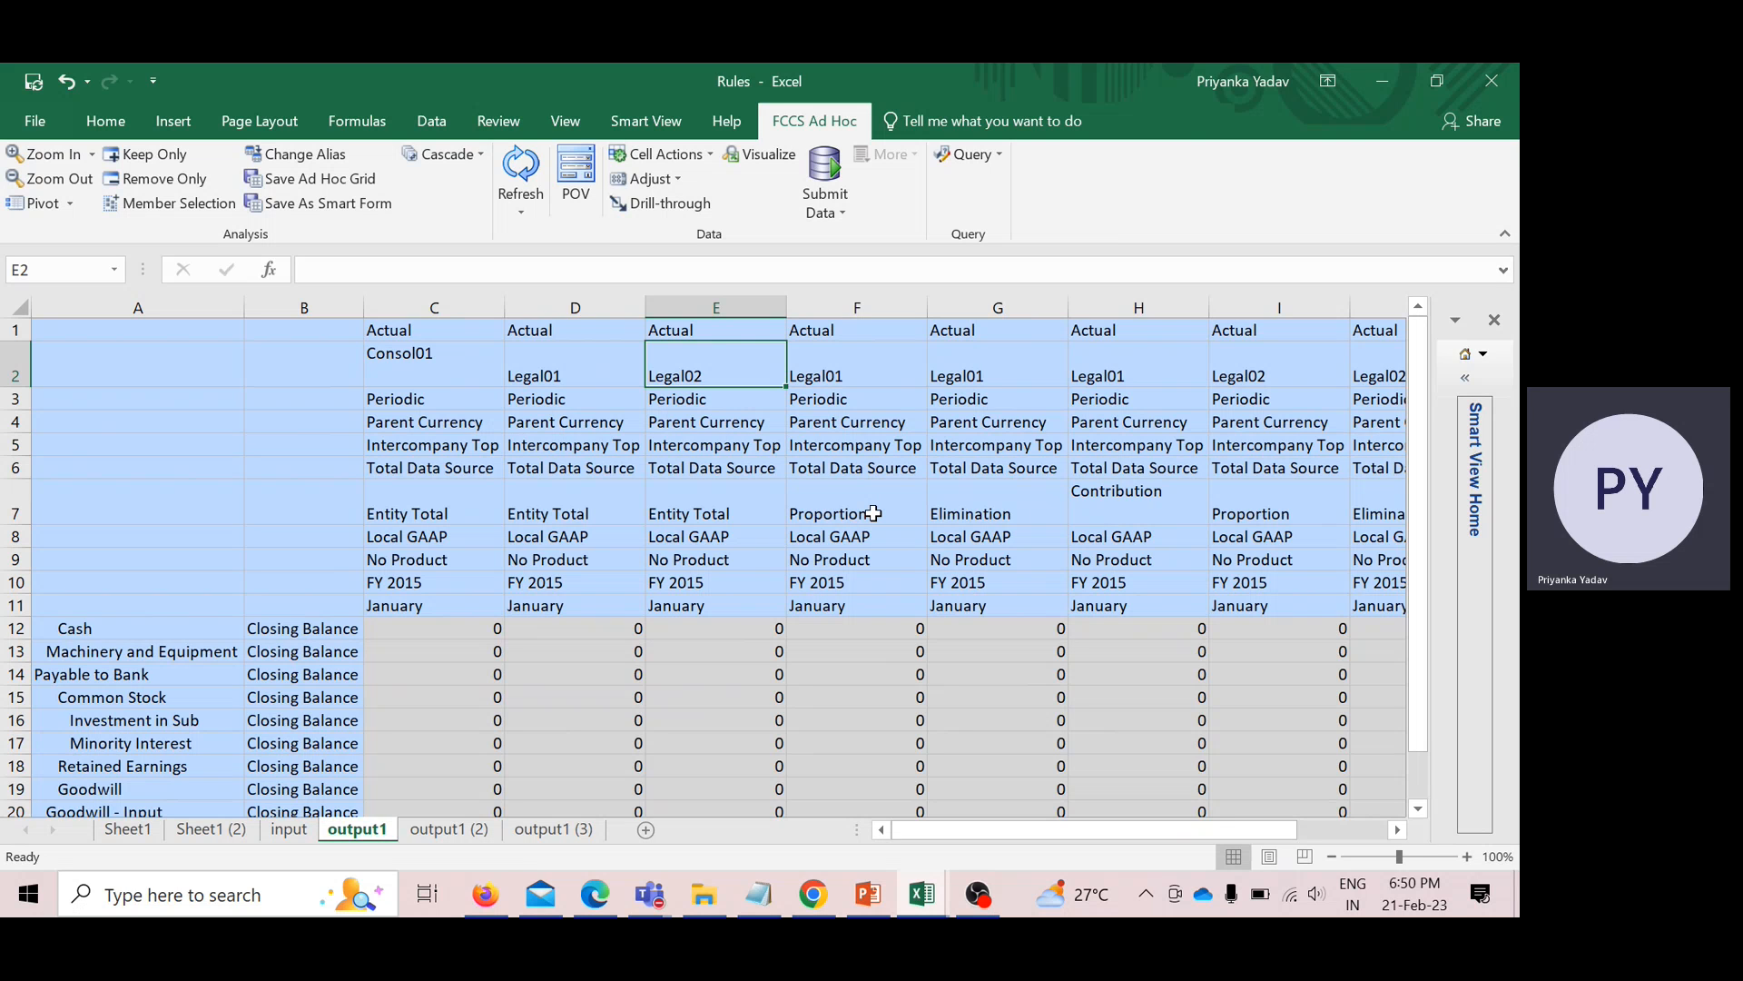
pyautogui.click(872, 513)
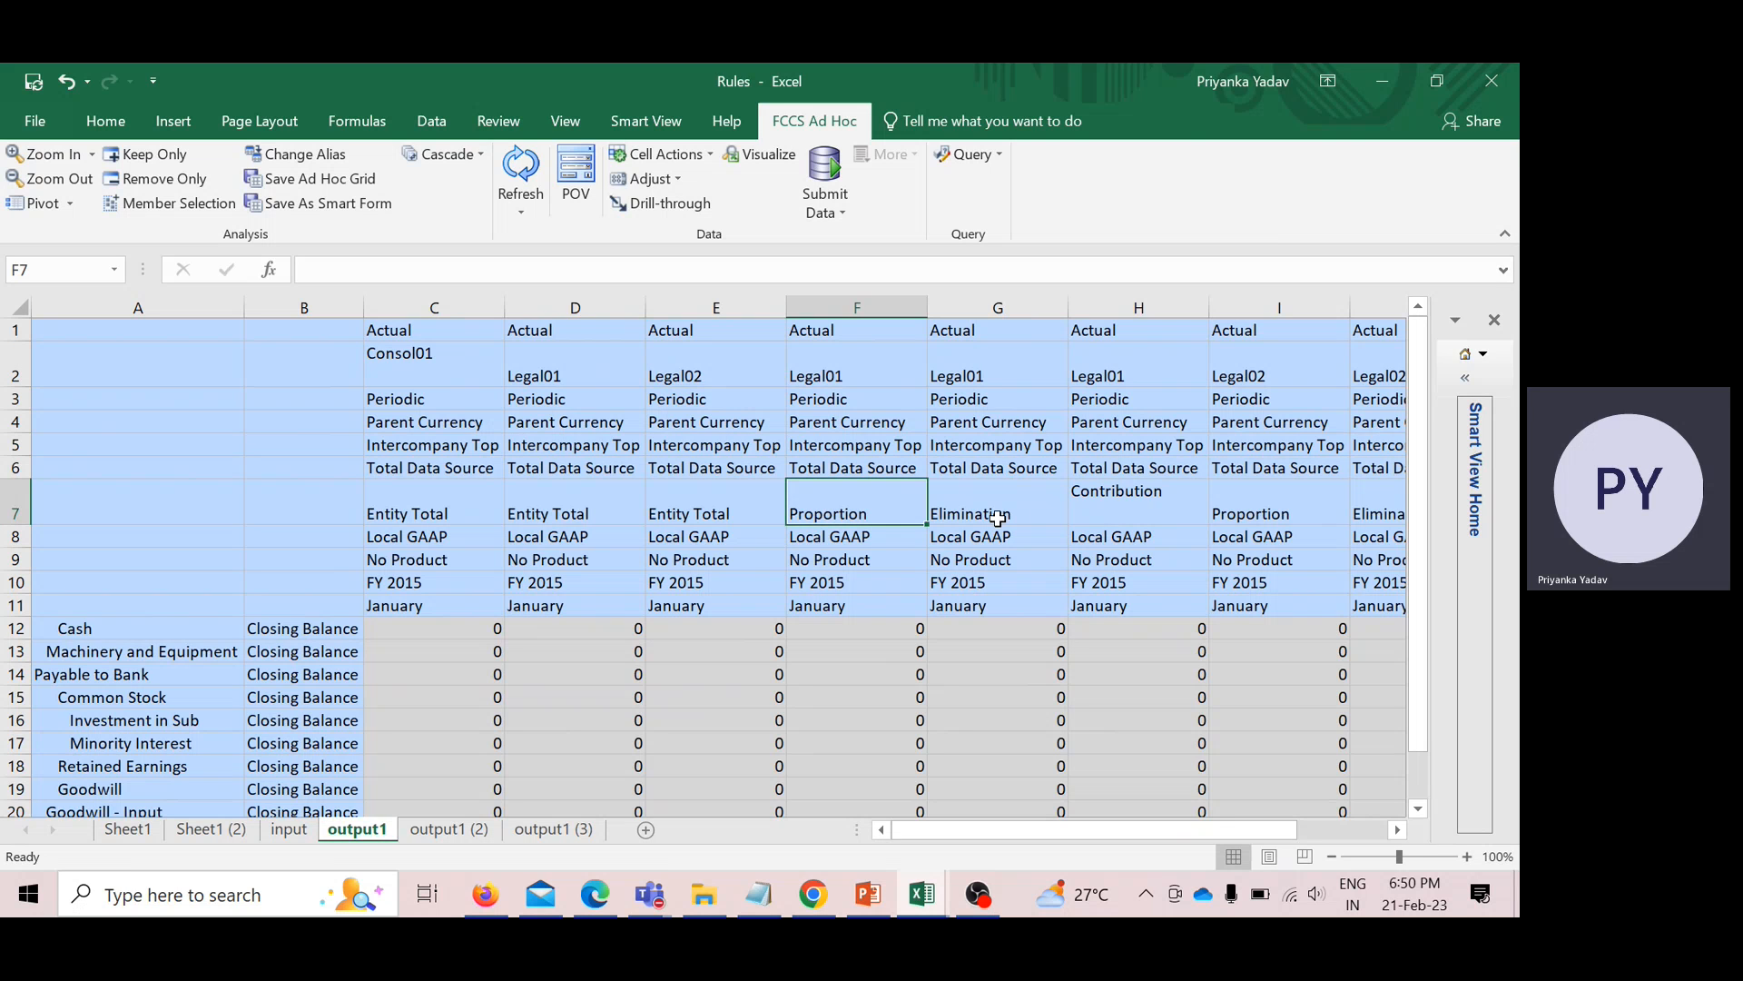
pyautogui.click(998, 518)
pyautogui.click(1092, 512)
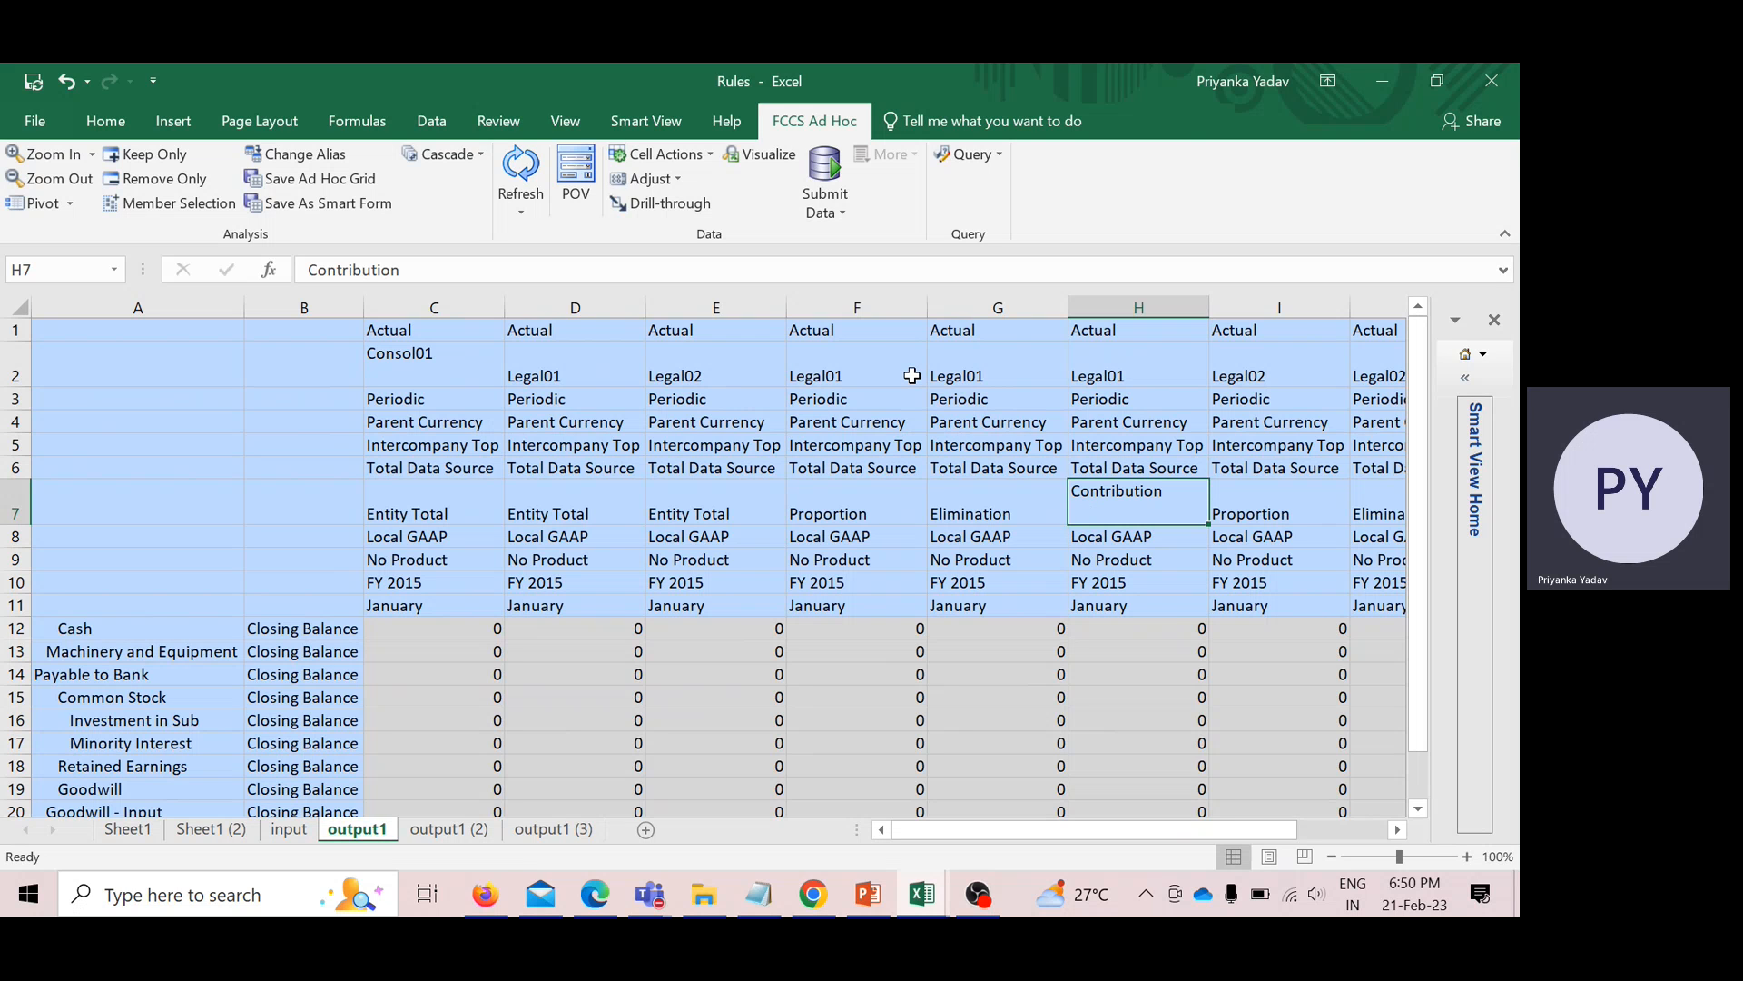
pyautogui.moveTo(911, 375); pyautogui.dragTo(1090, 375)
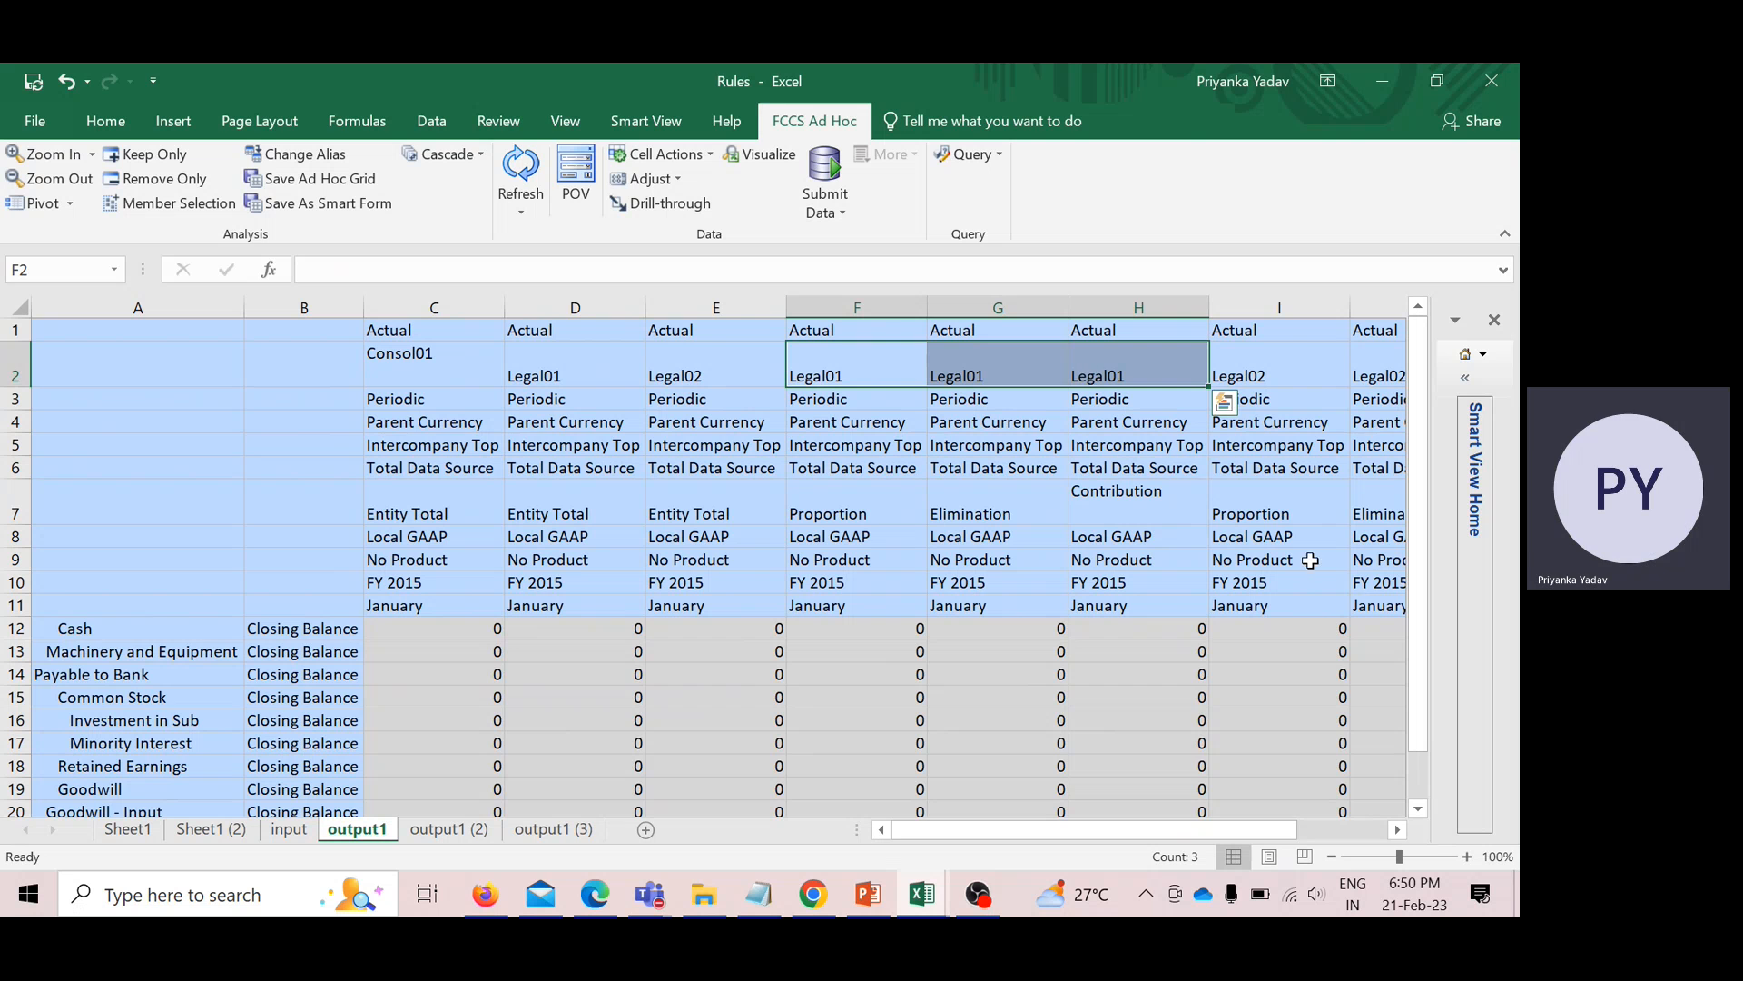
pyautogui.click(1398, 830)
pyautogui.click(1398, 830)
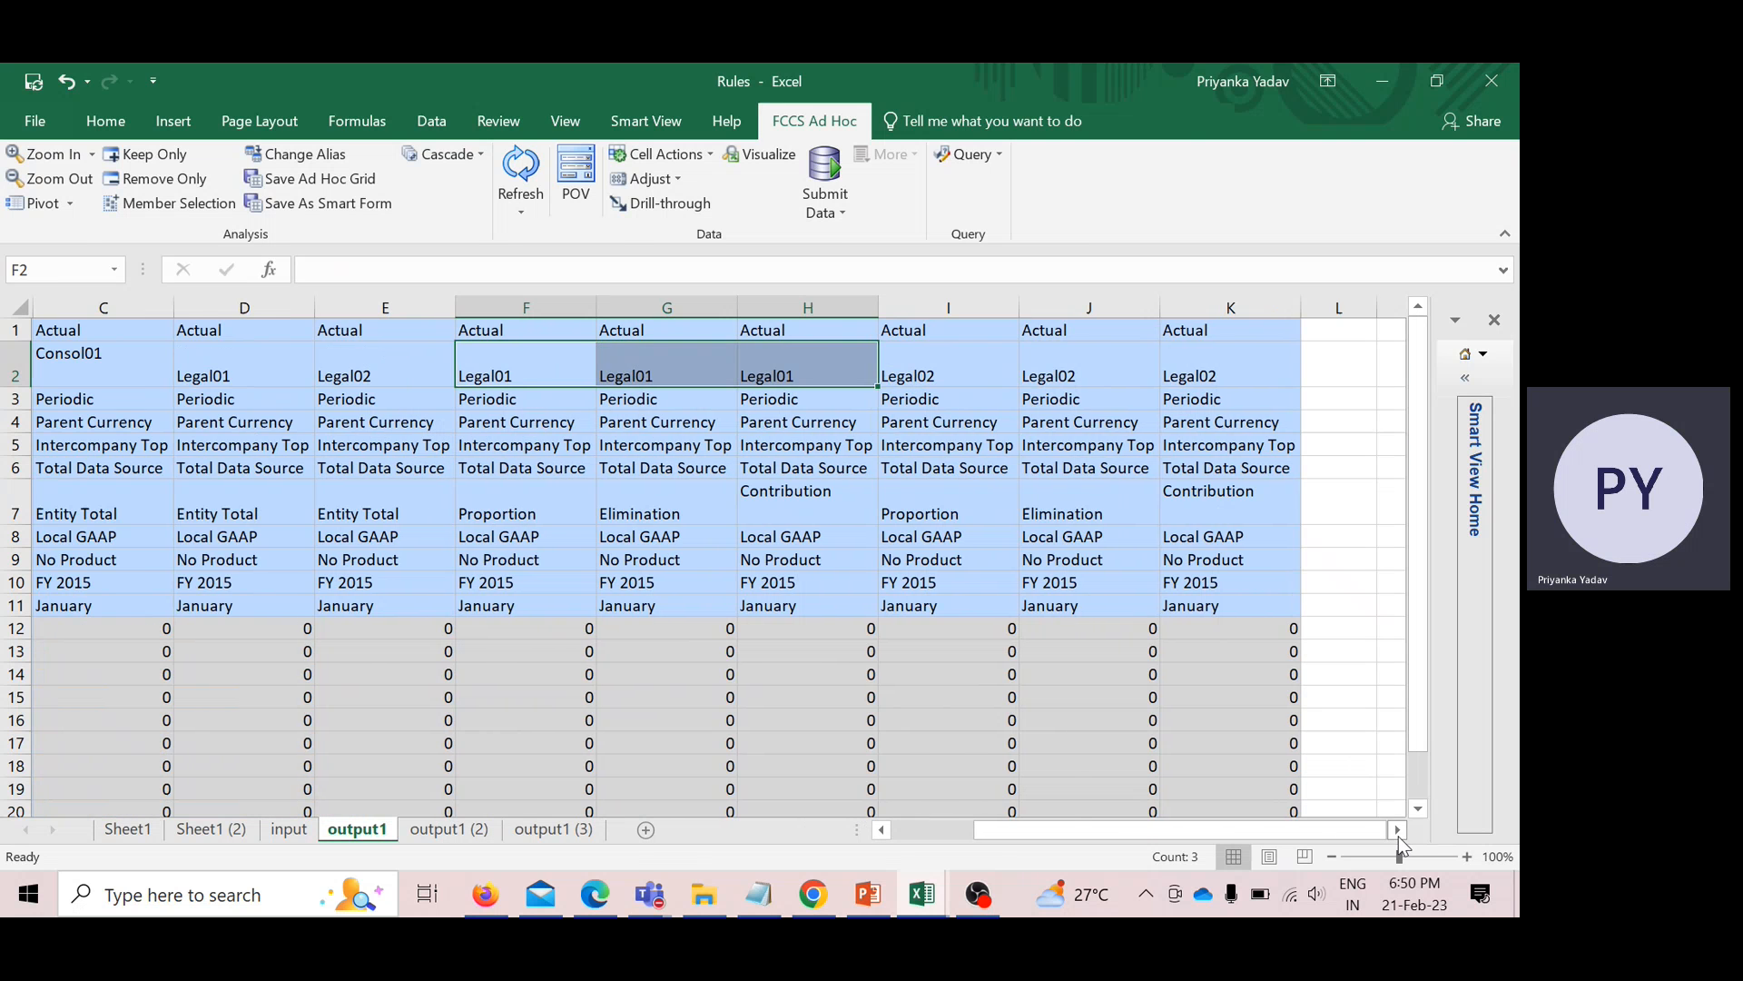
pyautogui.click(996, 374)
pyautogui.moveTo(996, 374); pyautogui.dragTo(1172, 376)
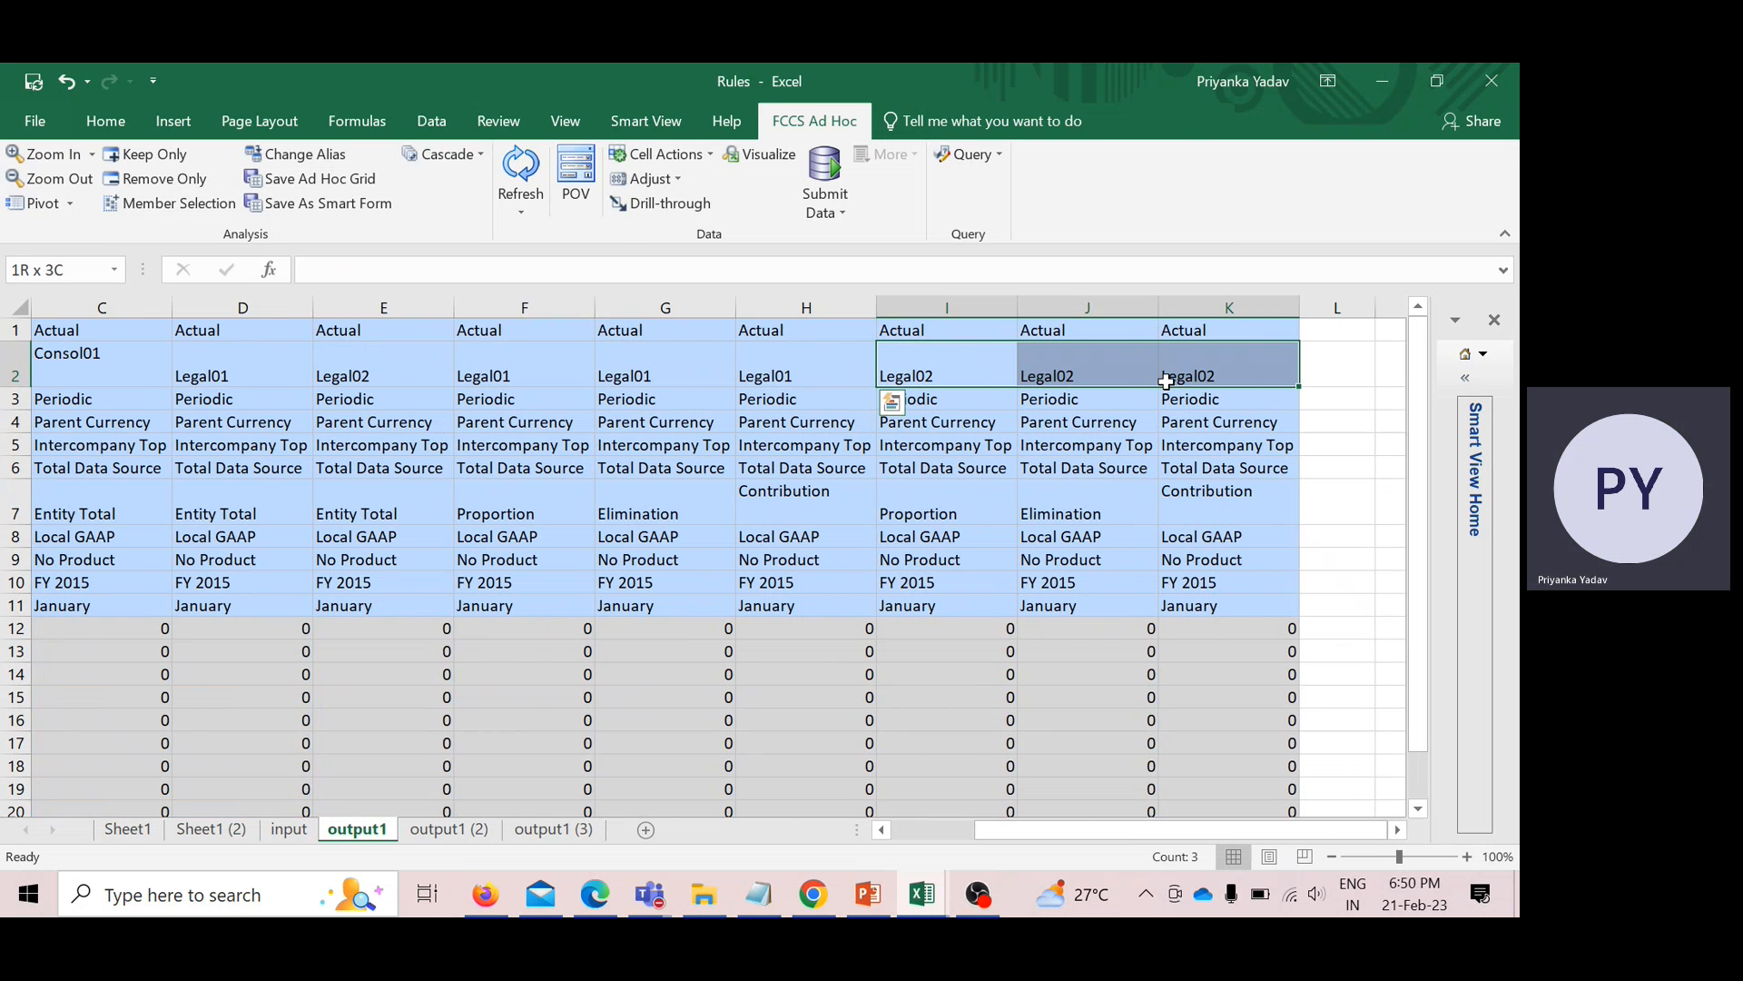
pyautogui.click(882, 830)
pyautogui.click(882, 830)
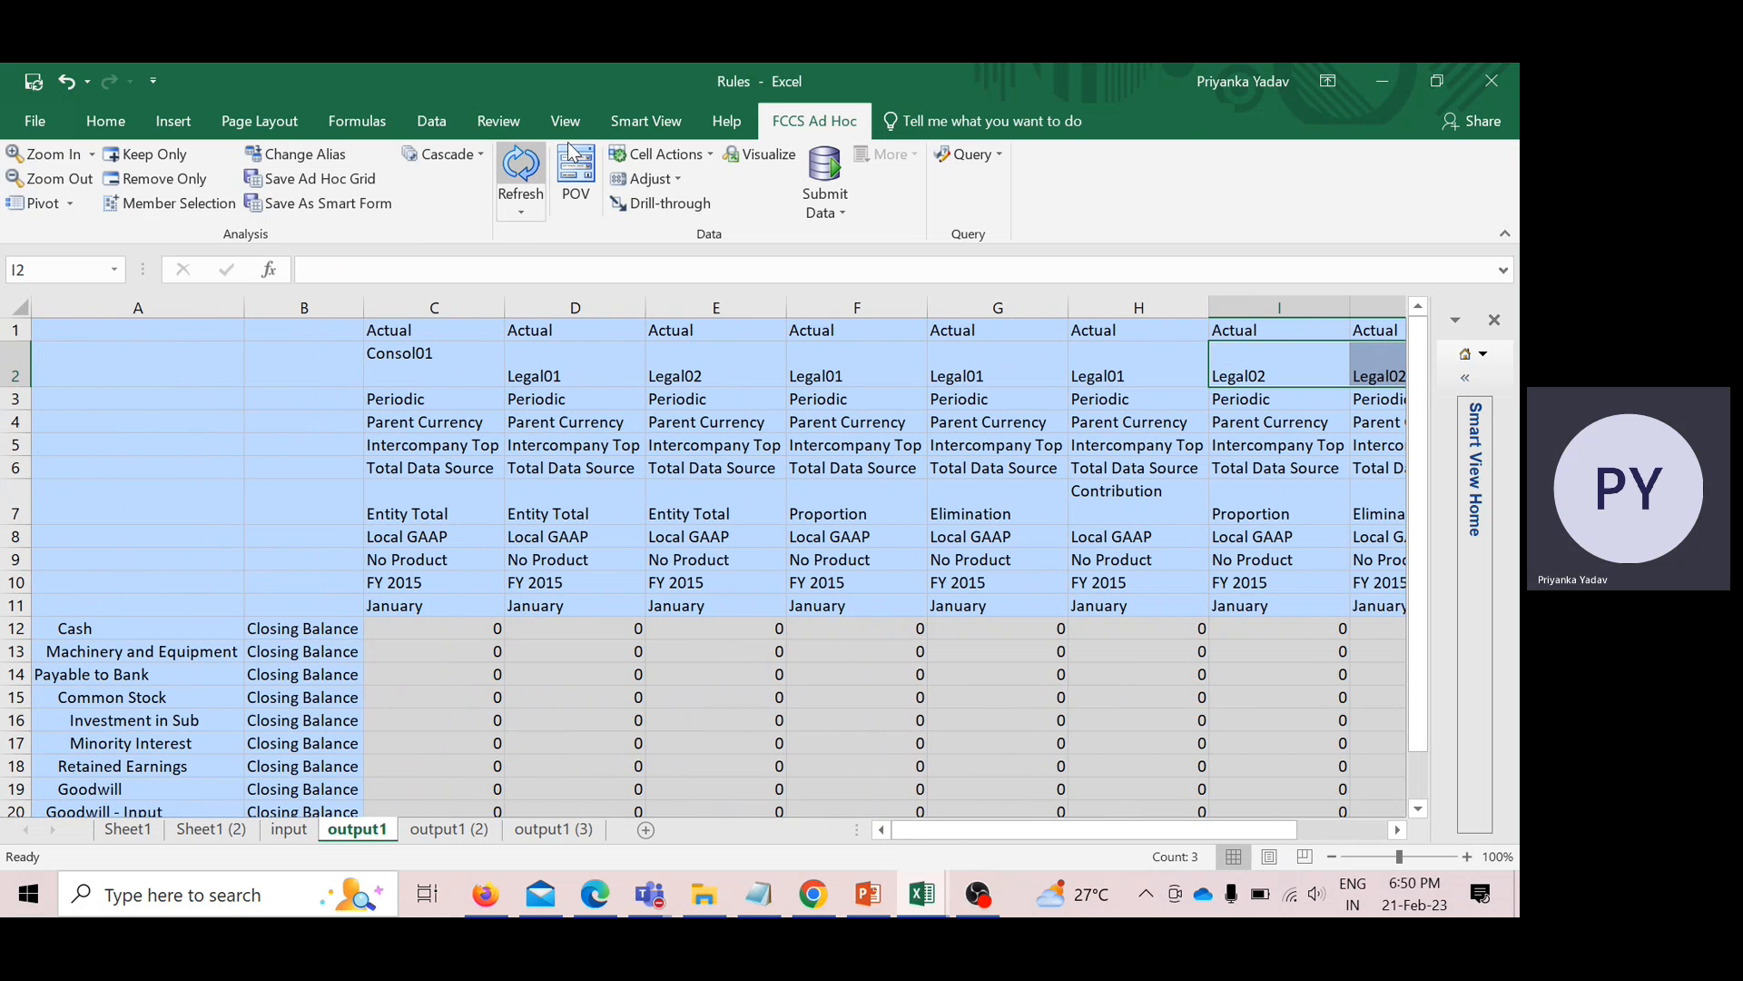
# Refresh the output1 ad hoc grid and review the closing balances from Cash to Goodwill - Offset.
pyautogui.click(525, 171)
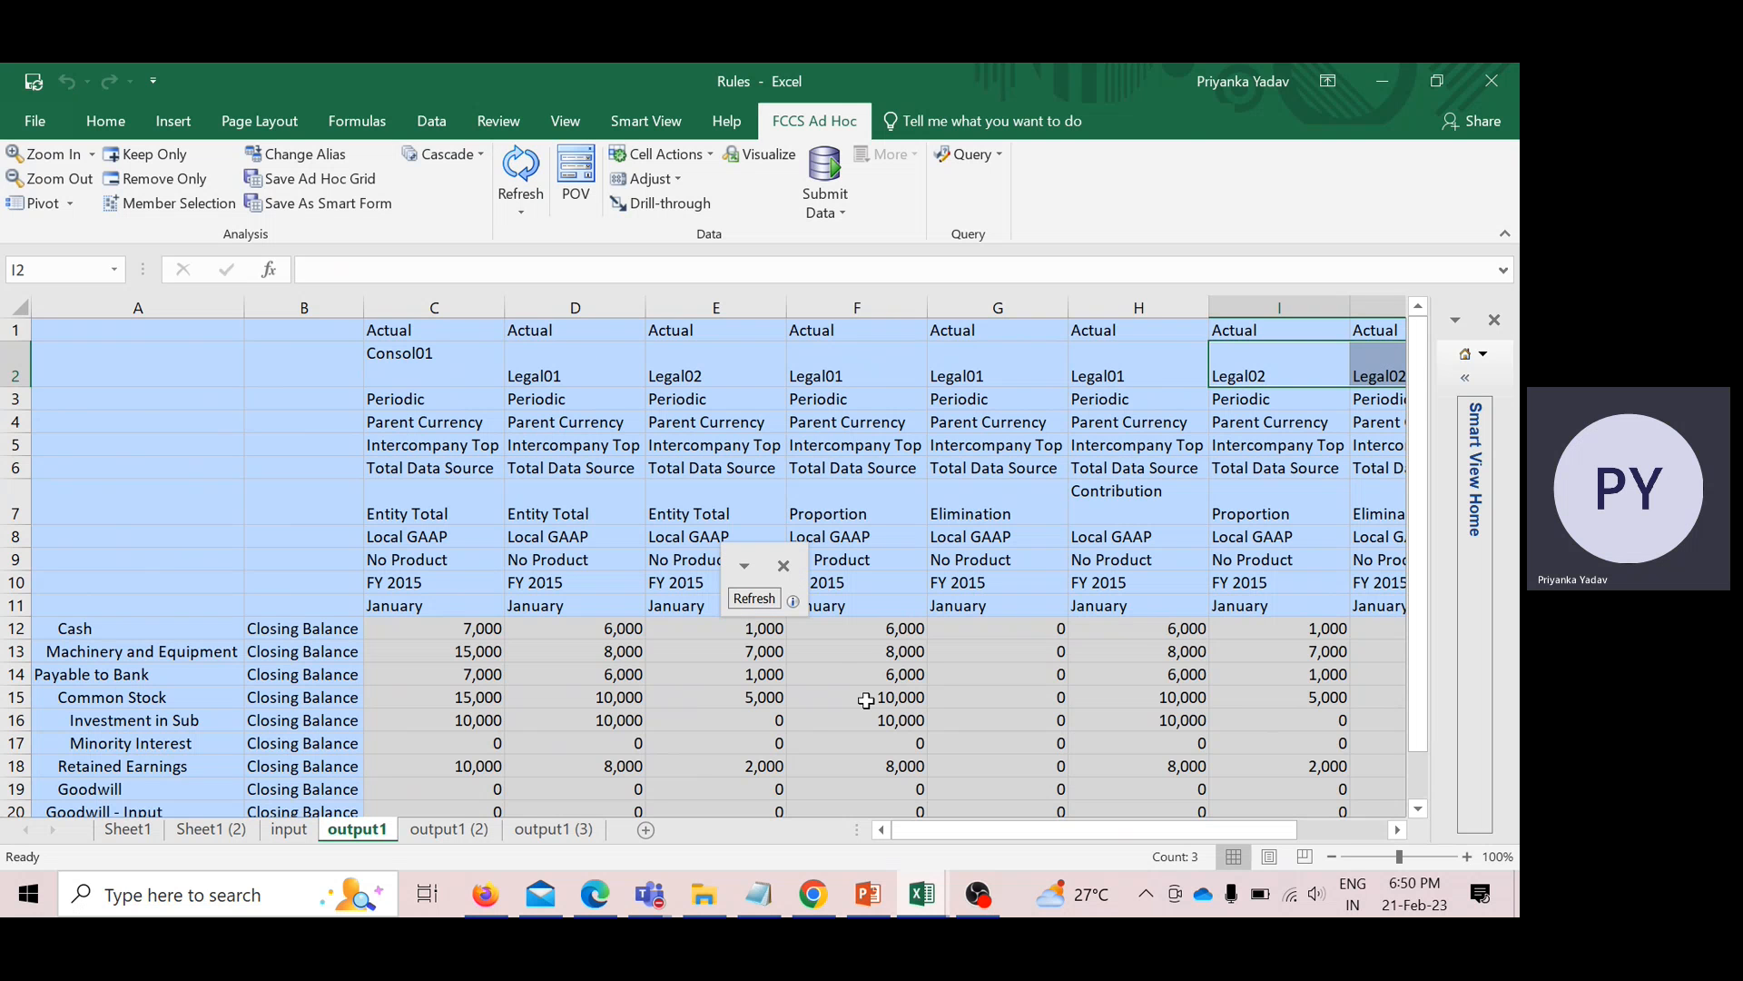
pyautogui.scroll(-2, 867, 700)
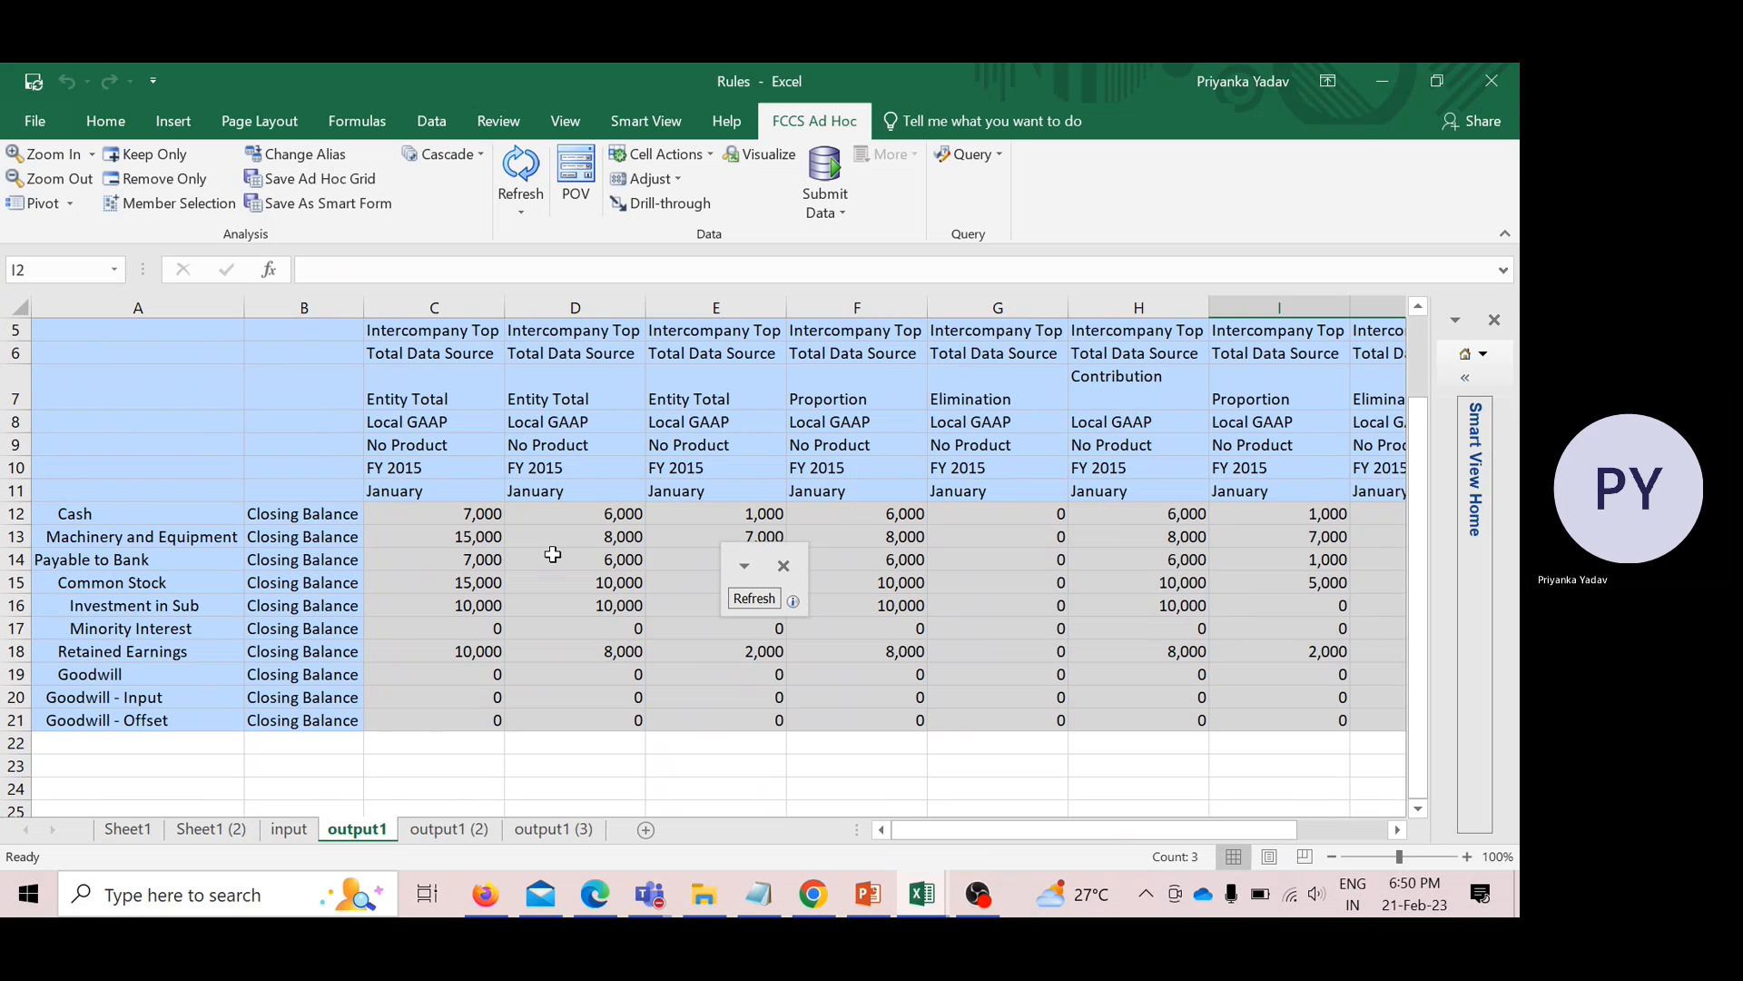
pyautogui.click(781, 565)
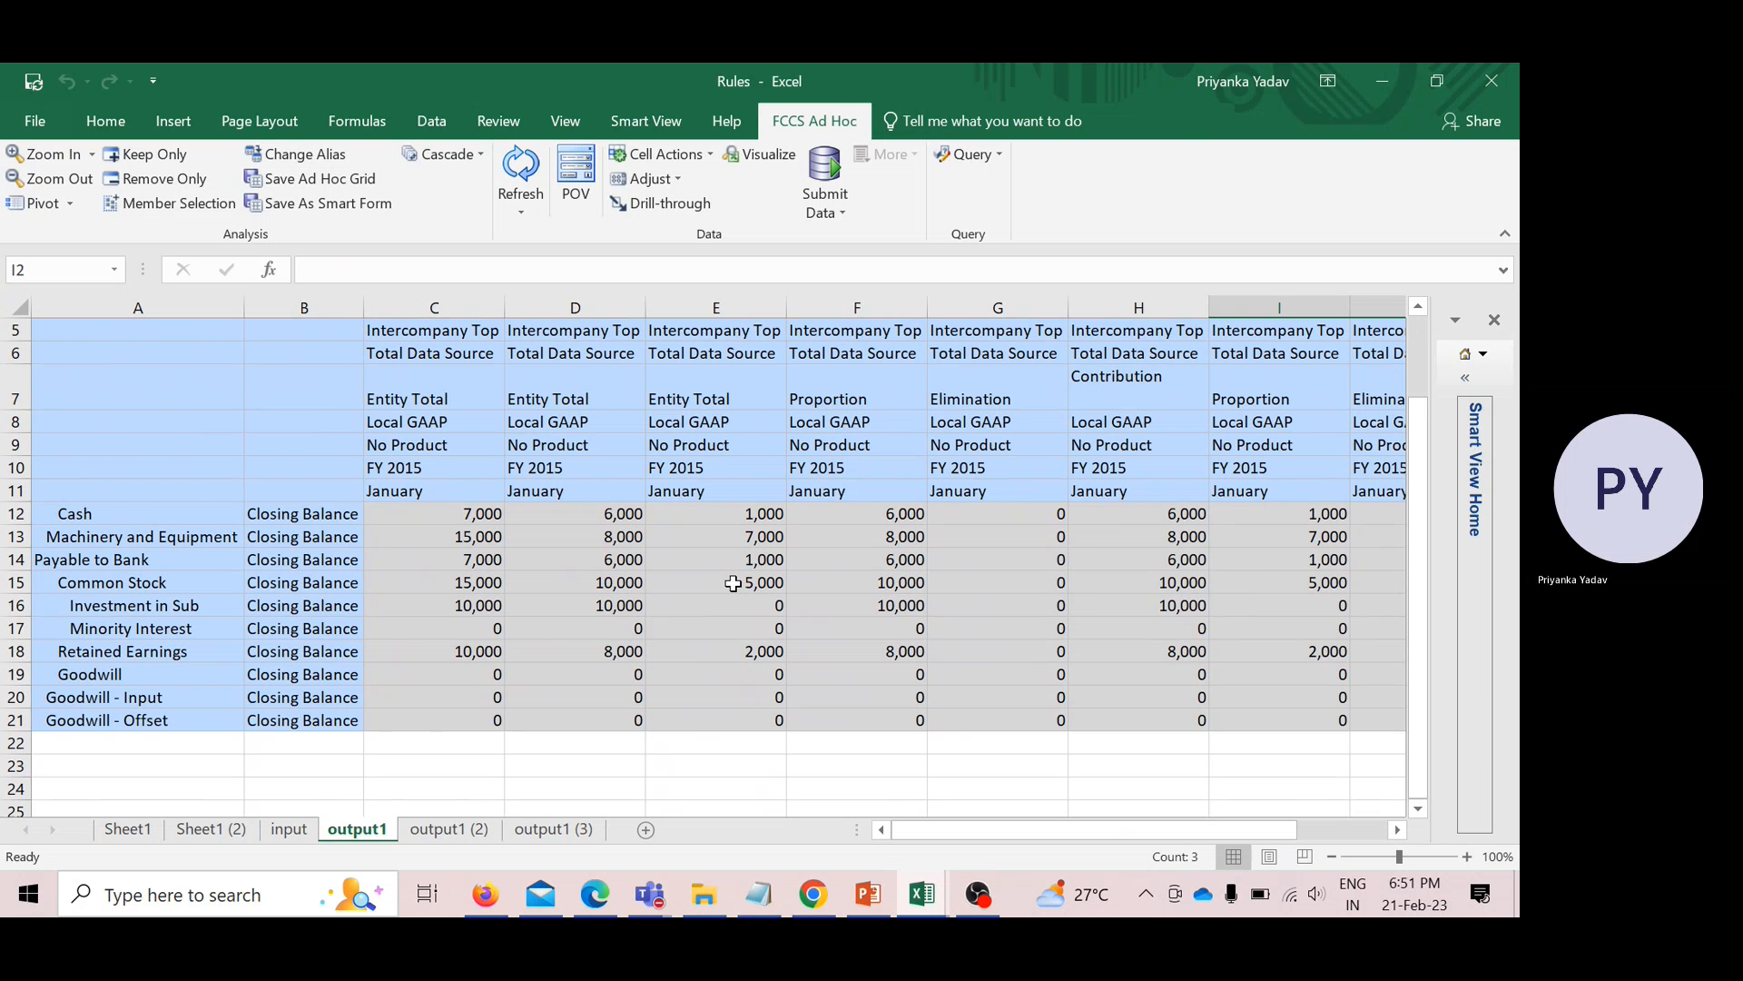
pyautogui.scroll(2, 734, 584)
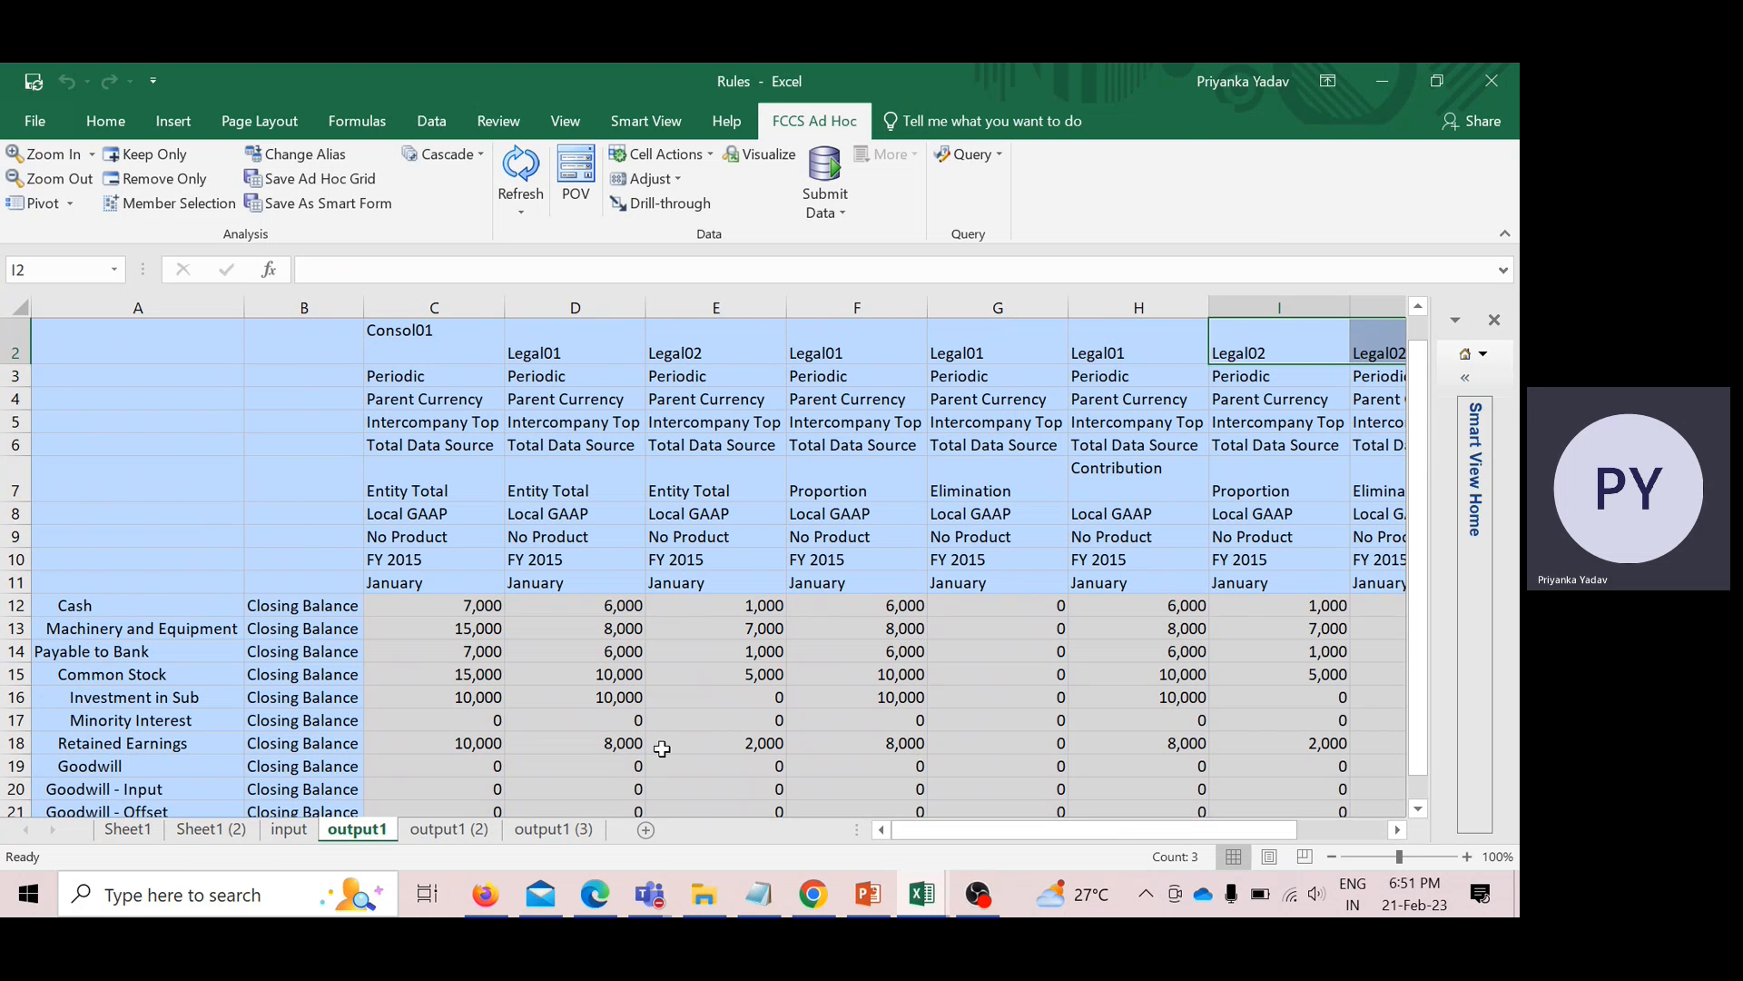
pyautogui.scroll(-1, 662, 748)
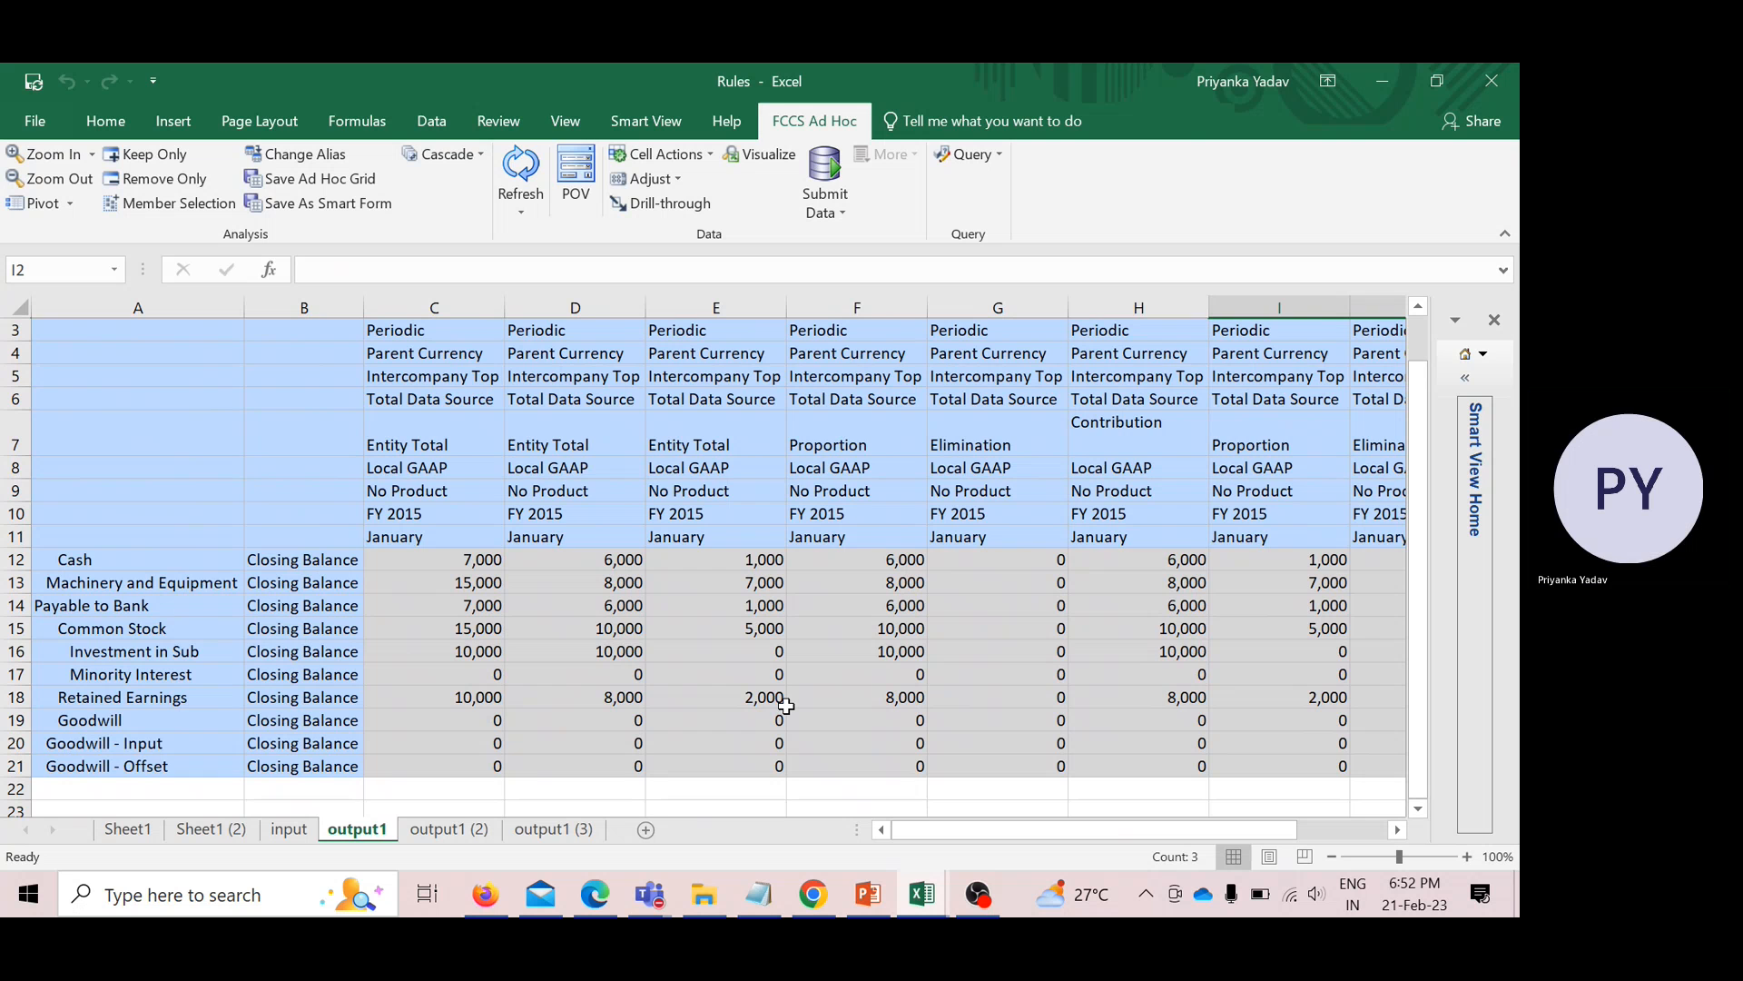
# Switch to Oracle Financial Consolidation and Close in the browser and open the Configurable Consolidation rules of the Consolidated process.
pyautogui.click(482, 906)
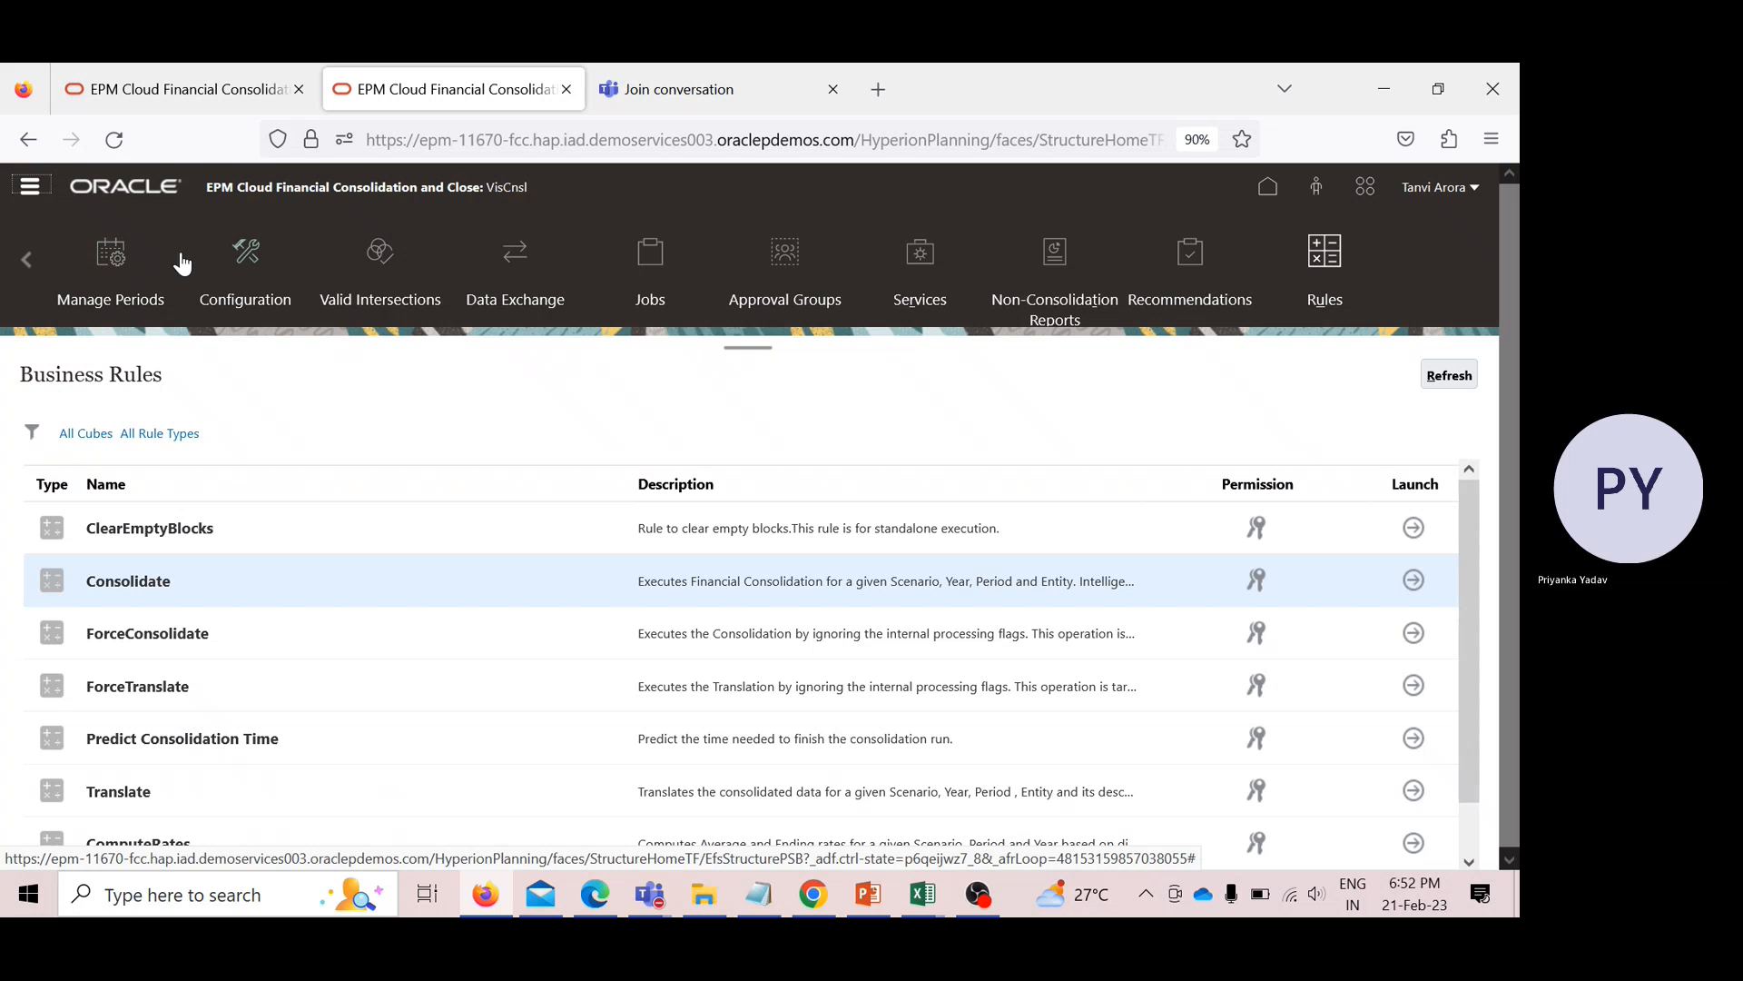
pyautogui.click(252, 263)
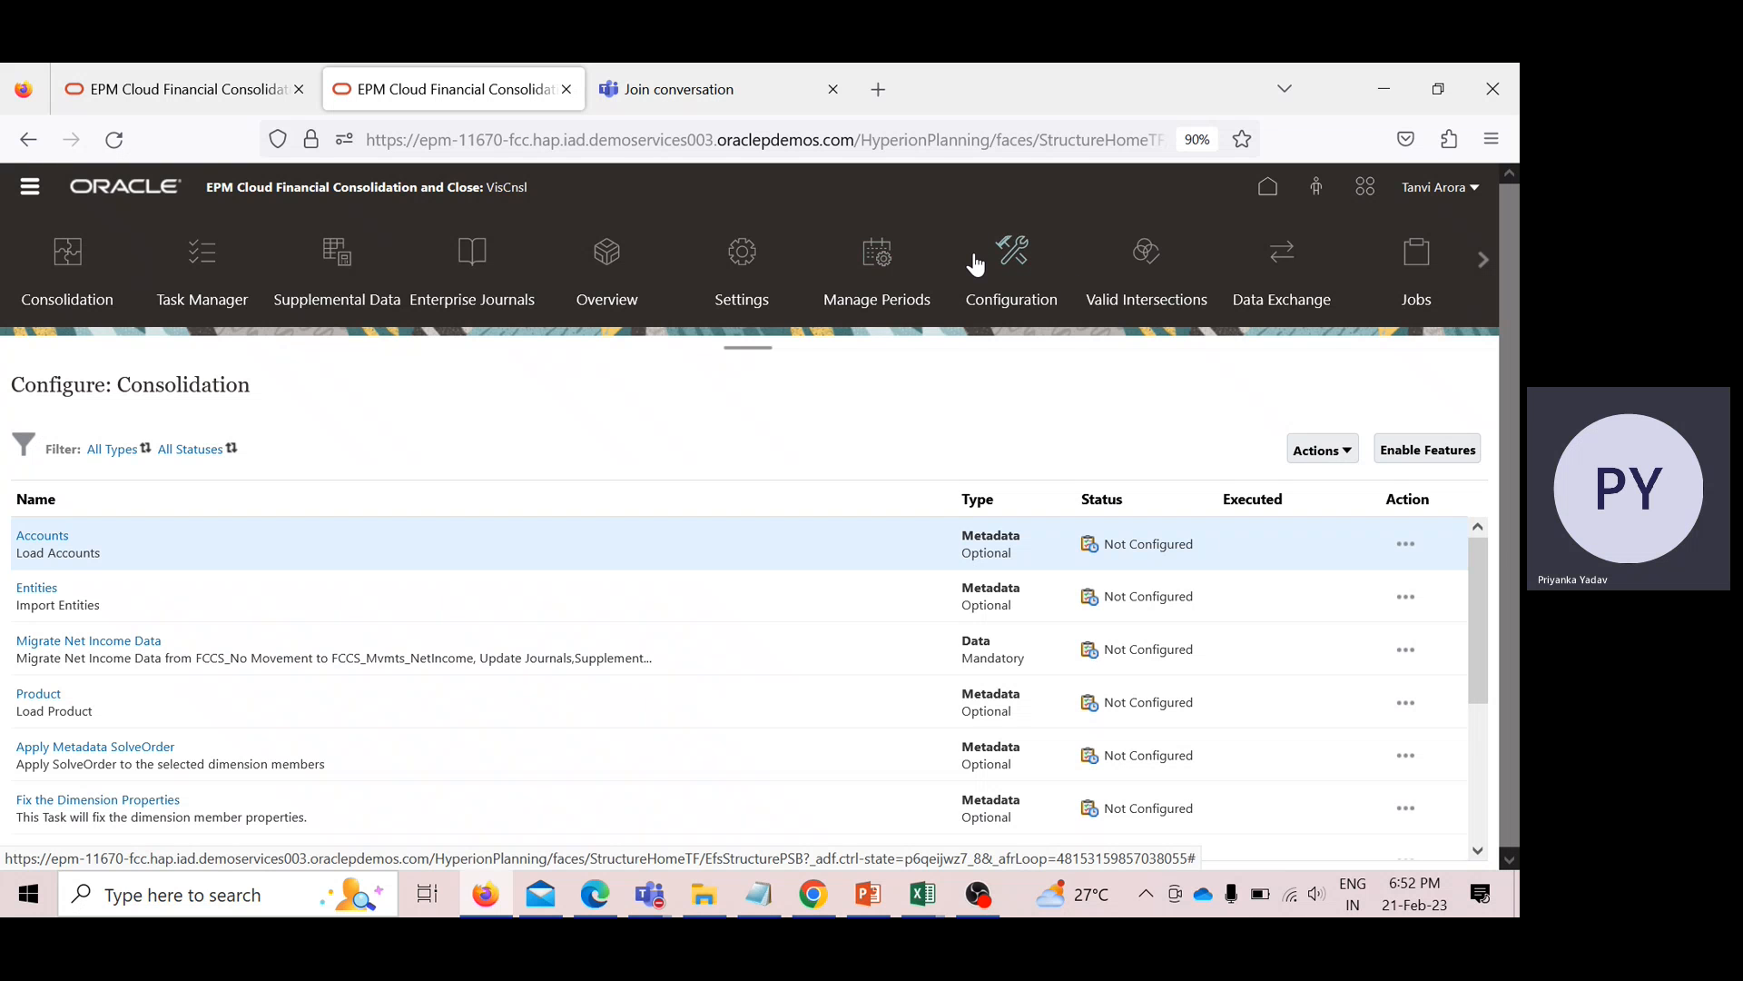
pyautogui.click(69, 261)
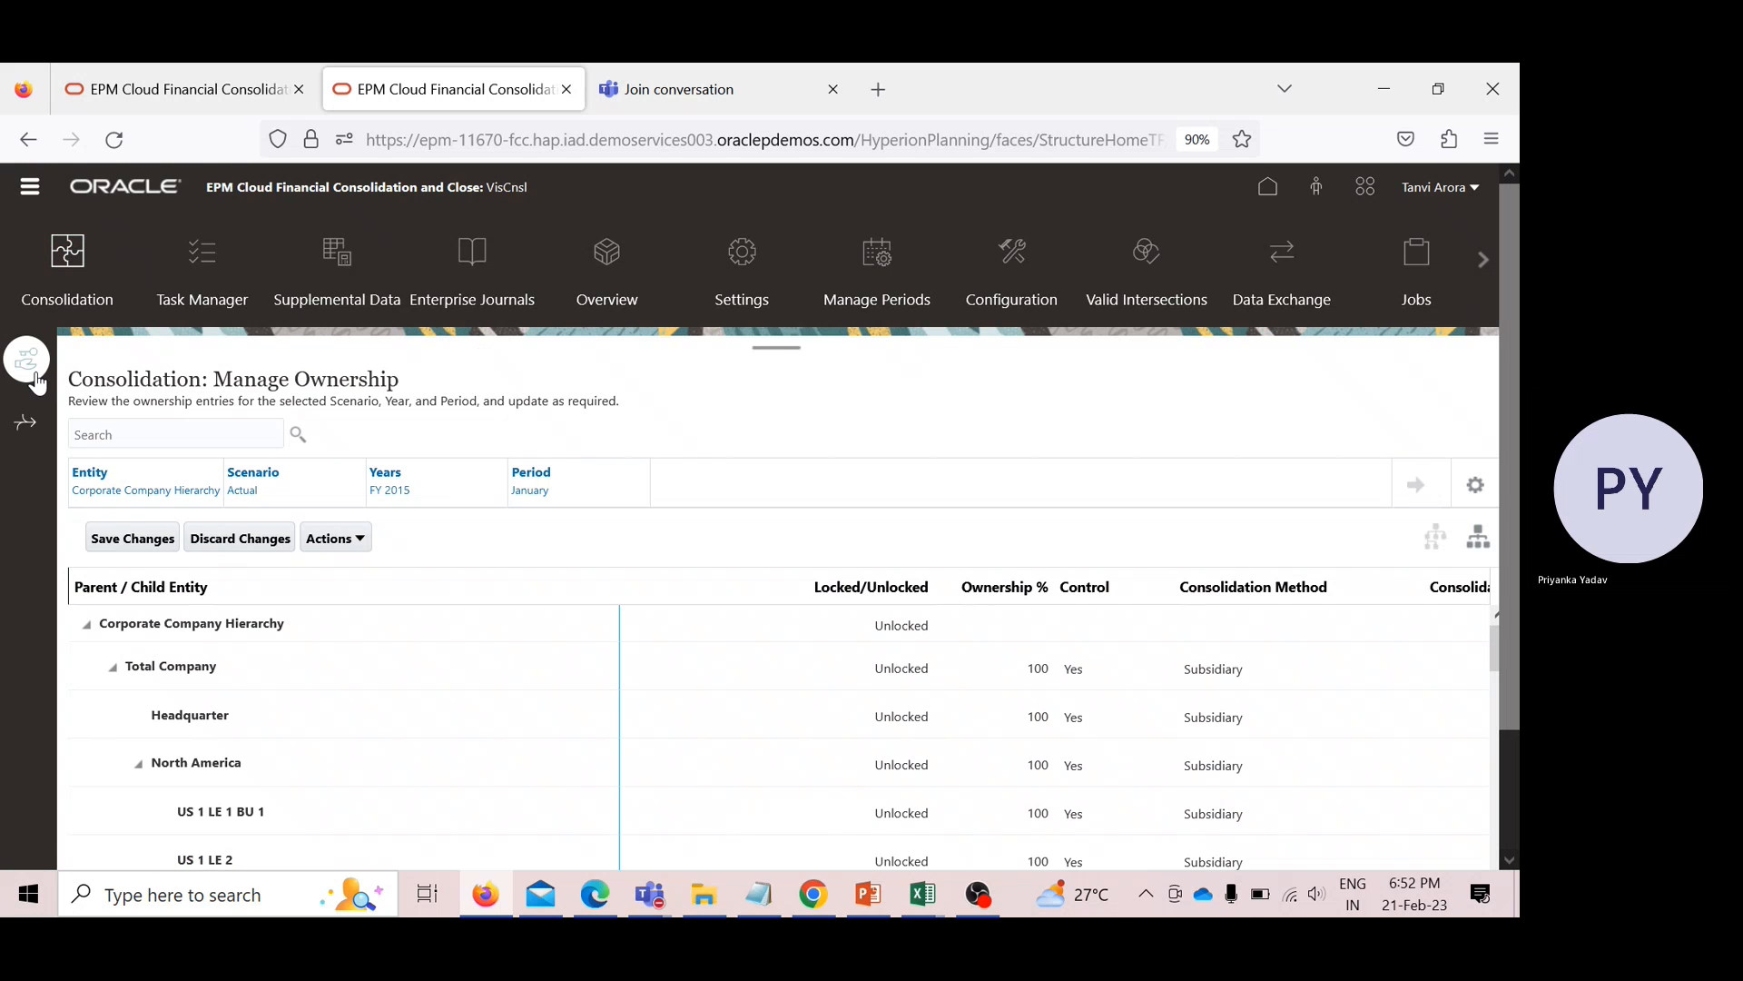
pyautogui.click(29, 422)
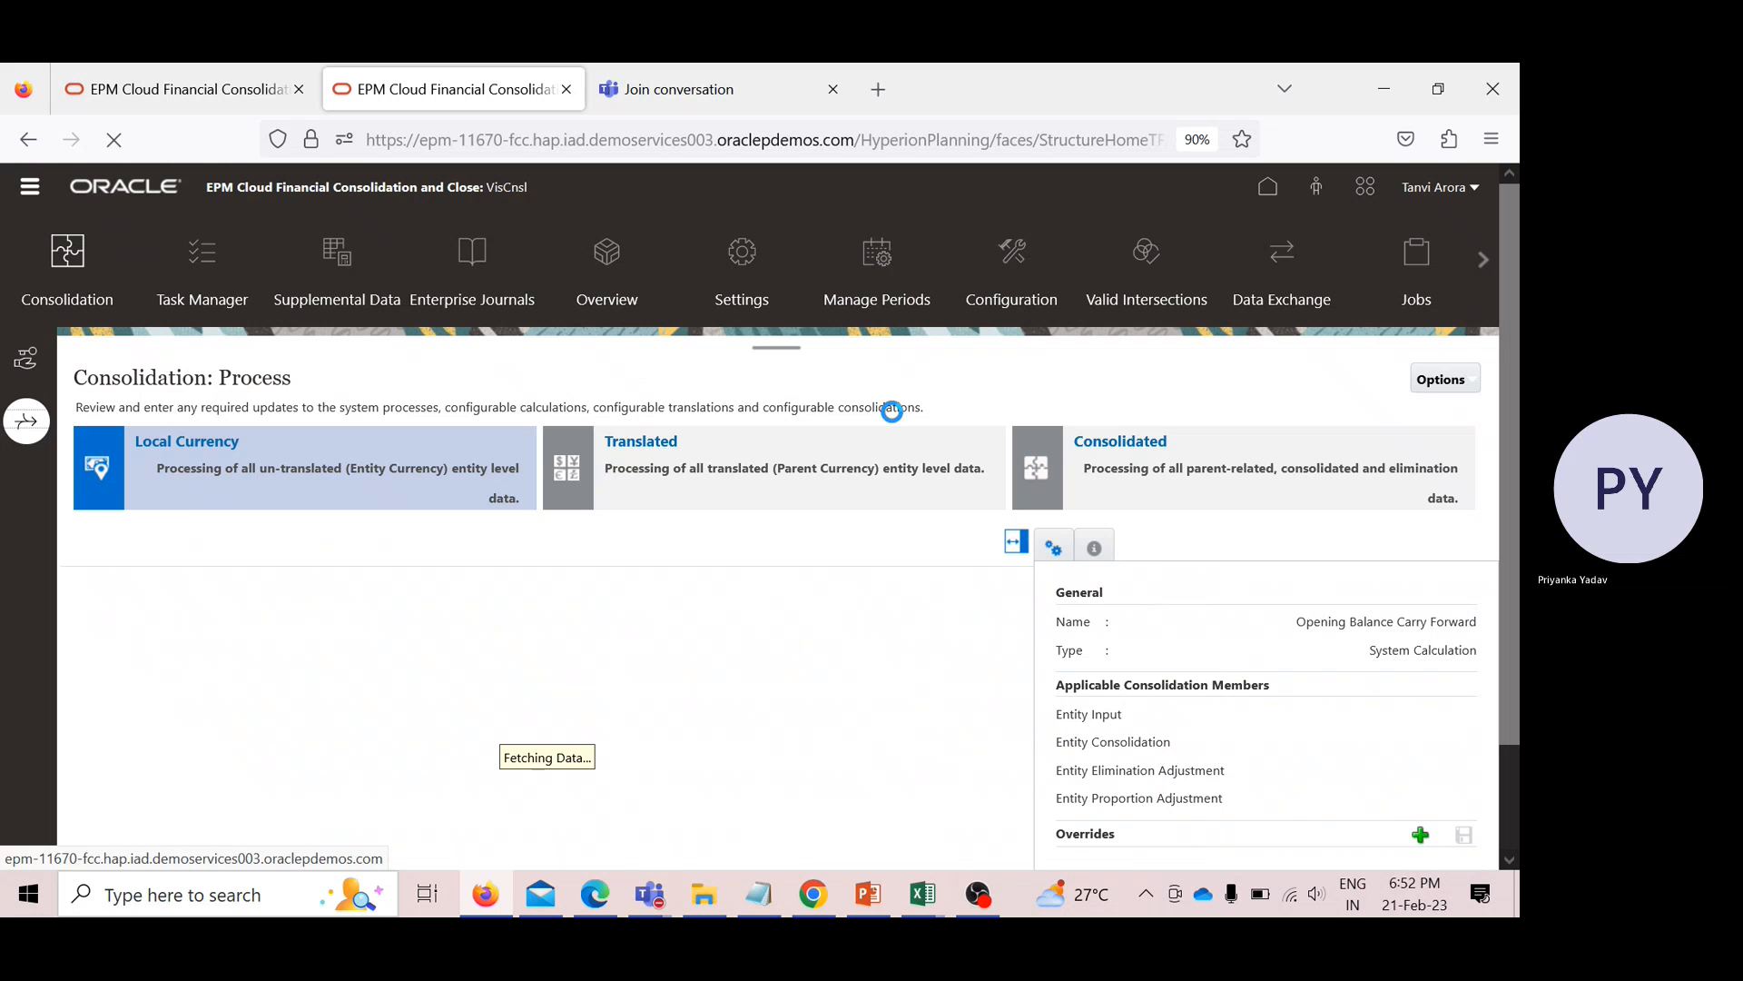
pyautogui.click(1135, 440)
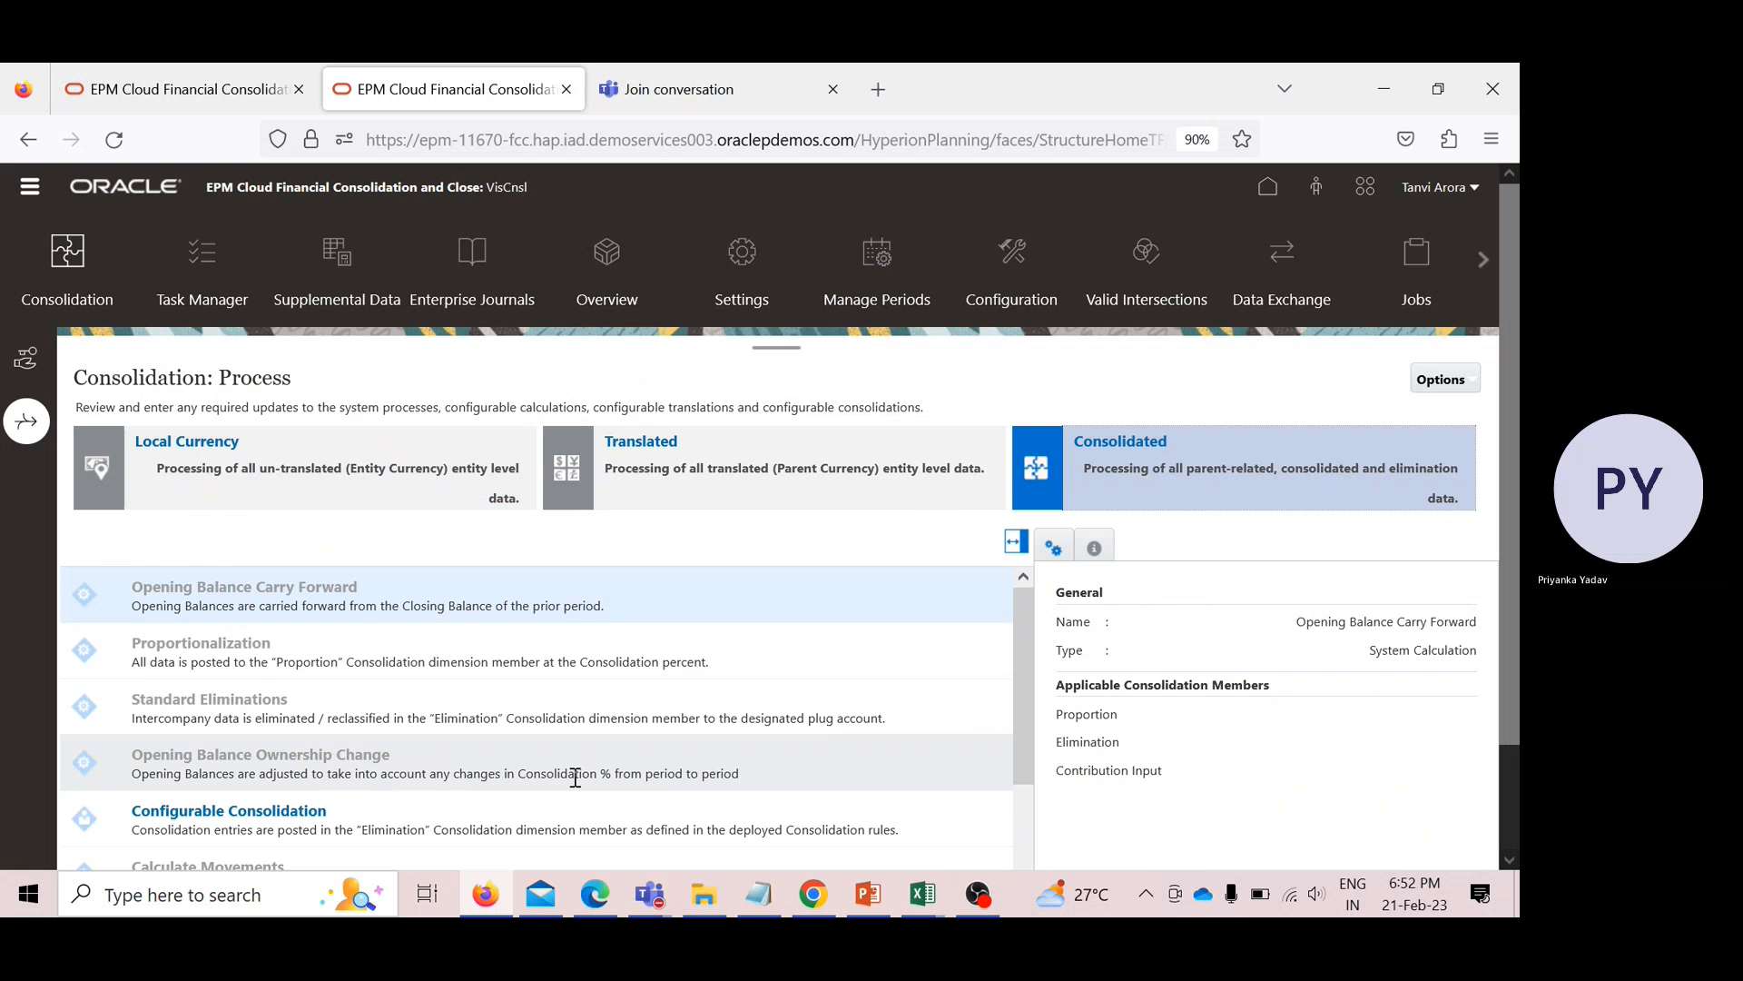
pyautogui.click(261, 824)
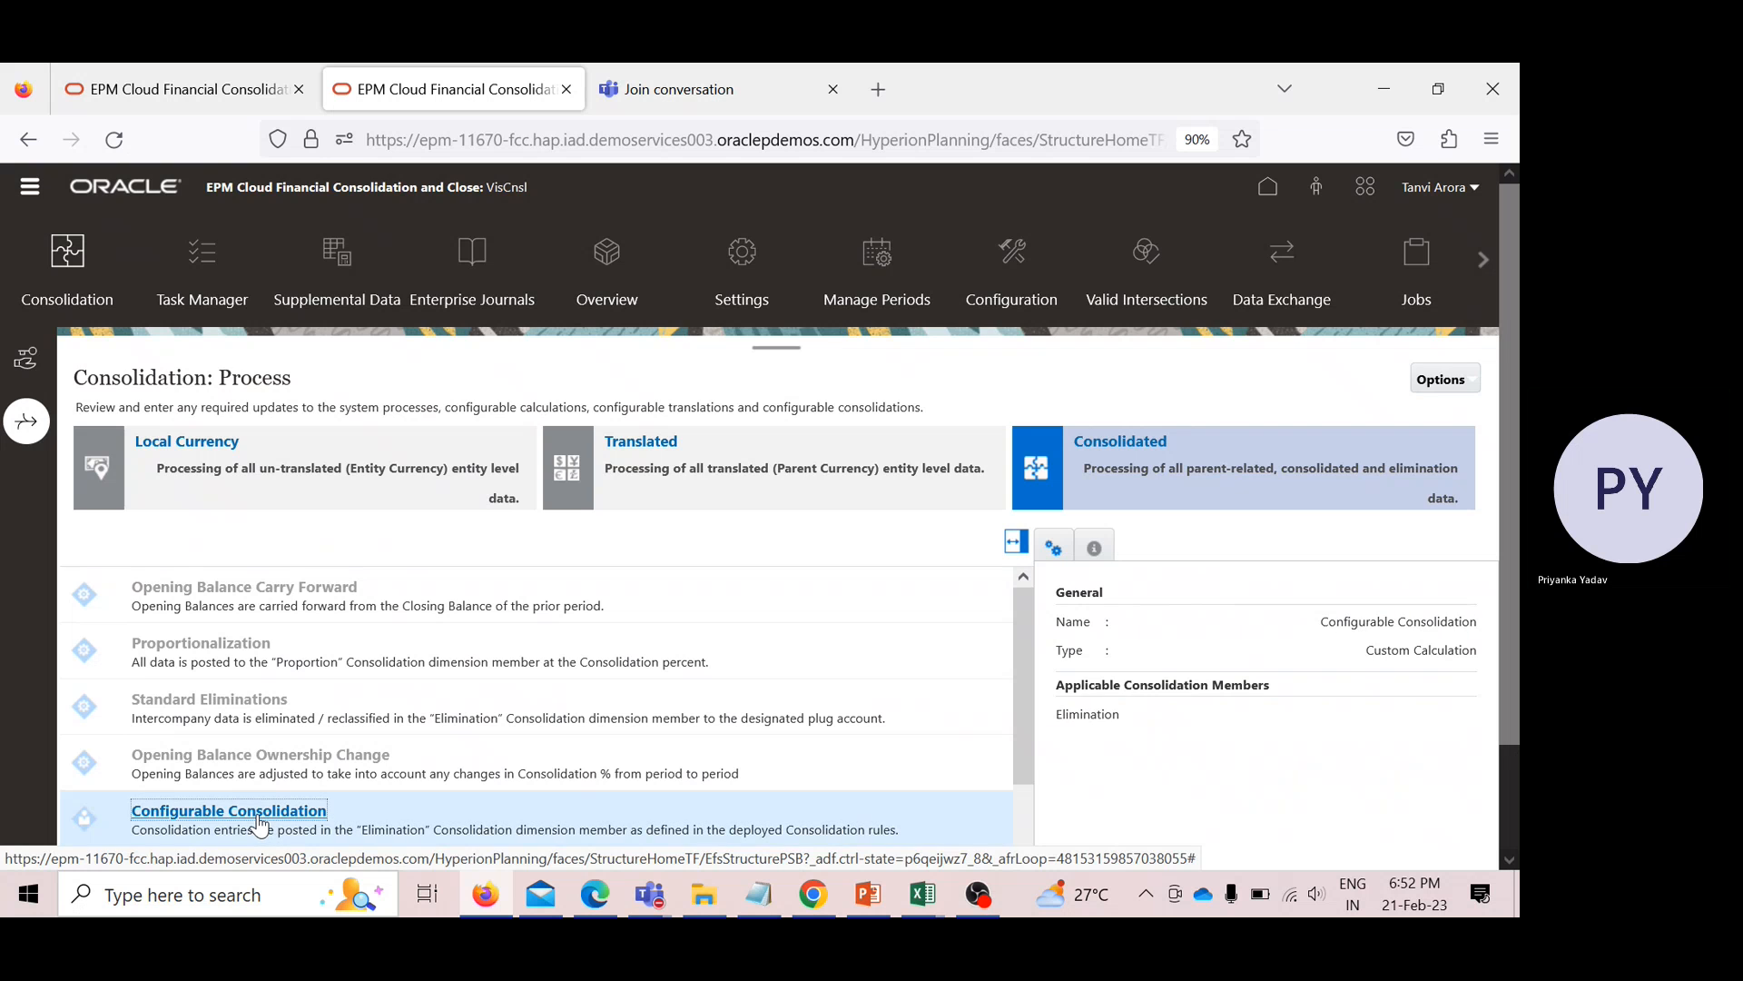
pyautogui.click(257, 814)
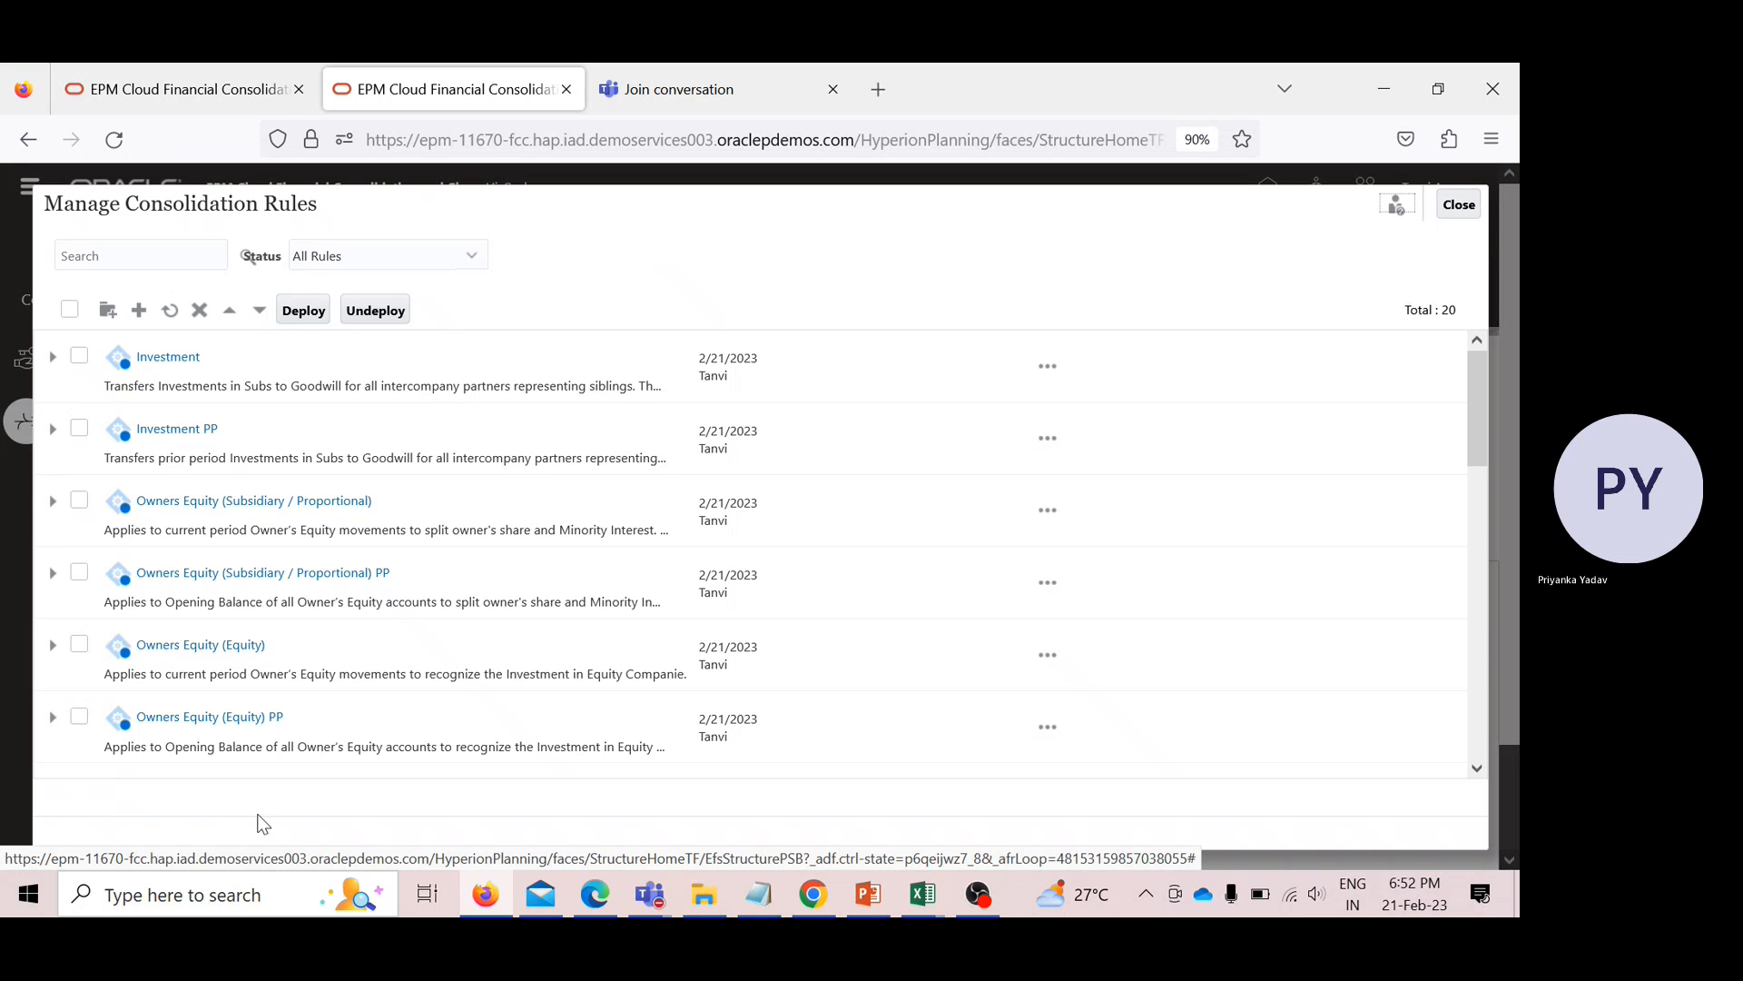
# Deploy the Investment and Investment PP consolidation rules and close the rule manager.
pyautogui.click(80, 357)
pyautogui.click(80, 431)
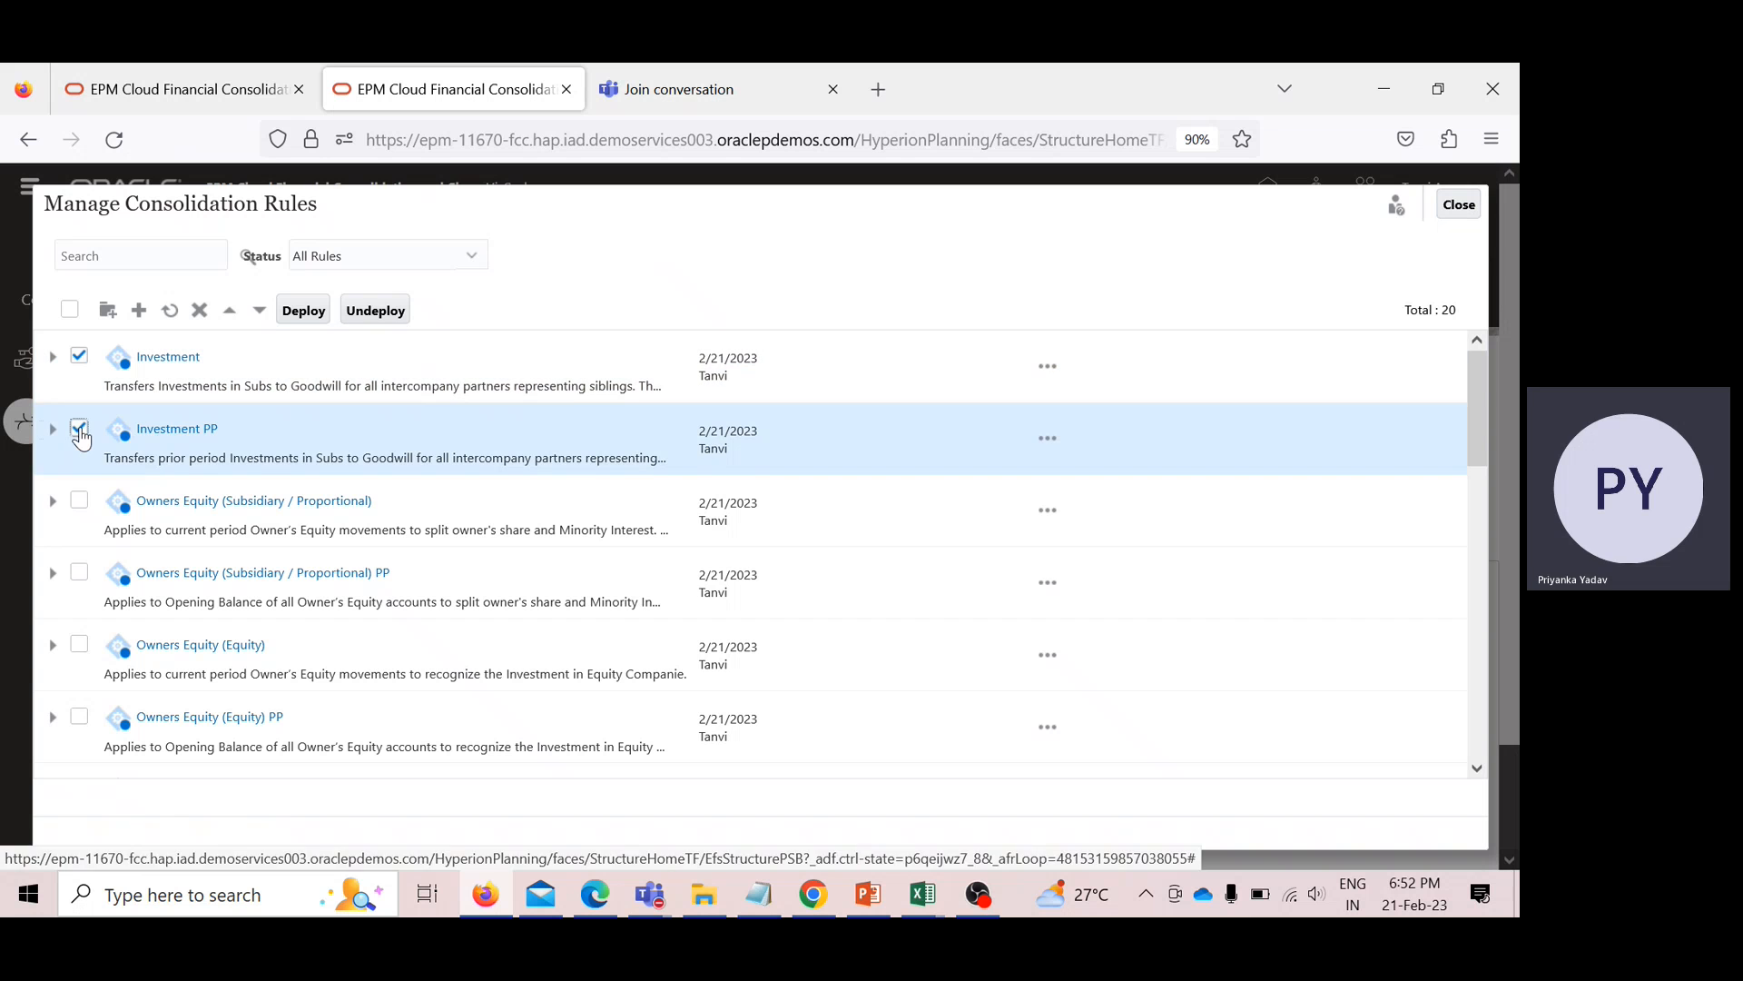
pyautogui.click(305, 310)
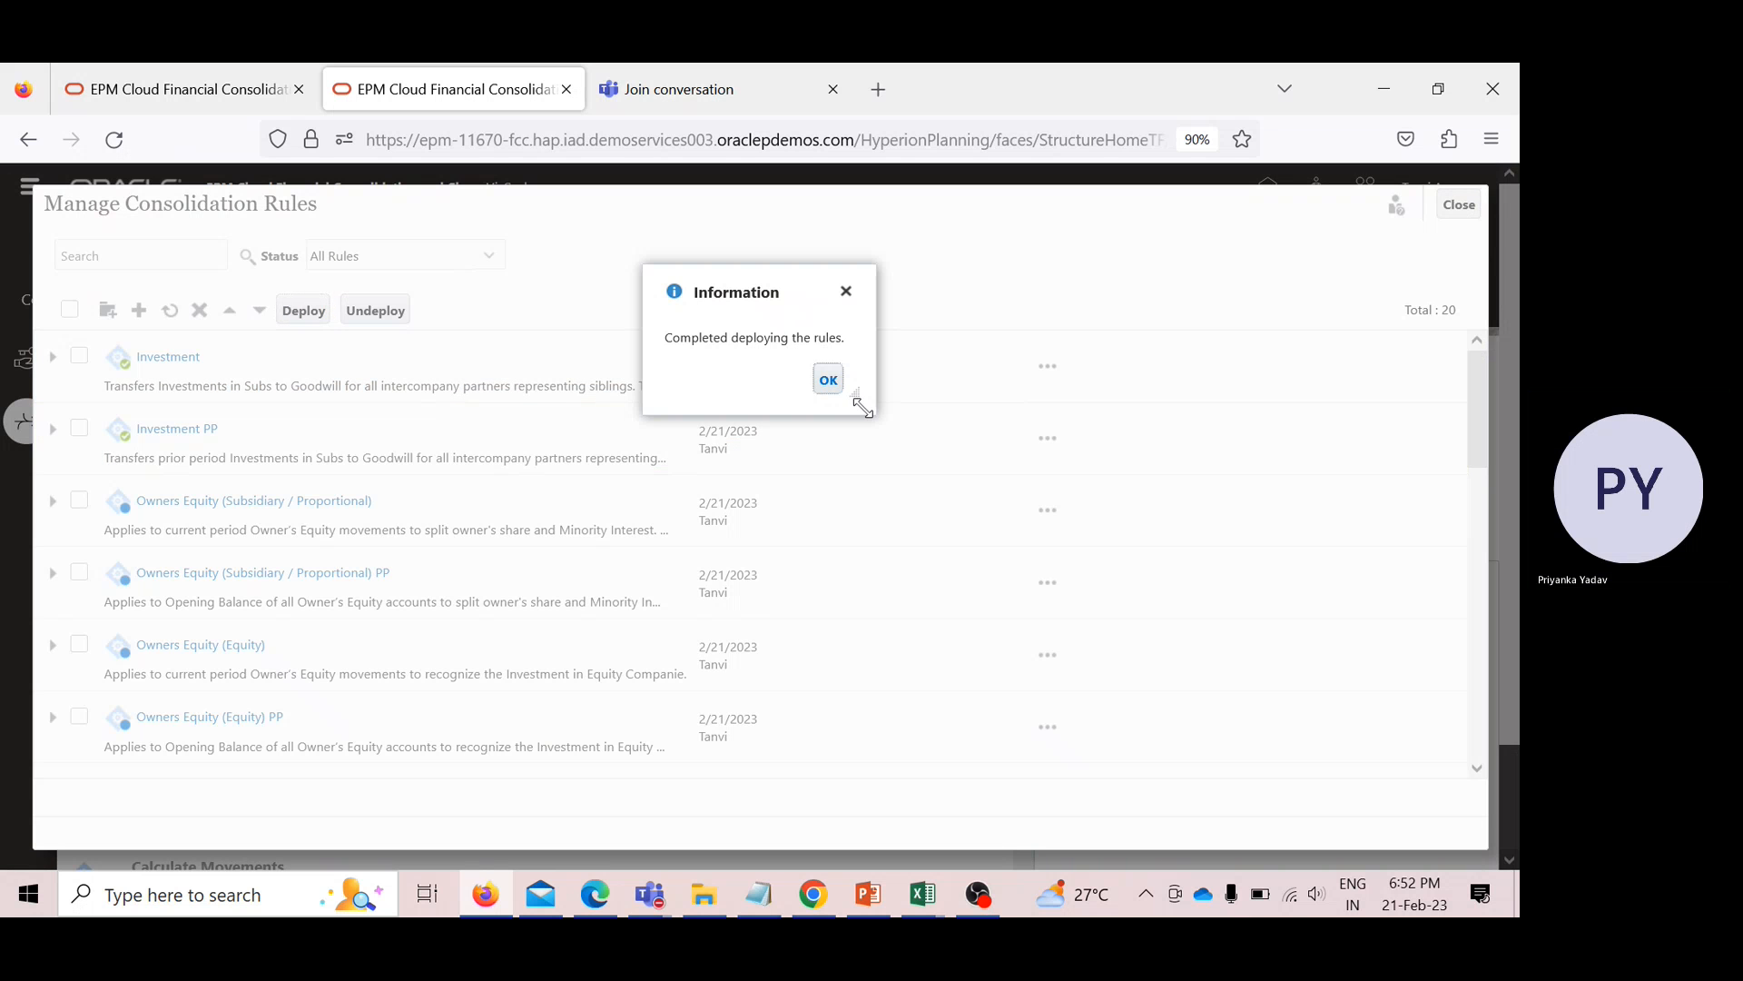
pyautogui.click(828, 379)
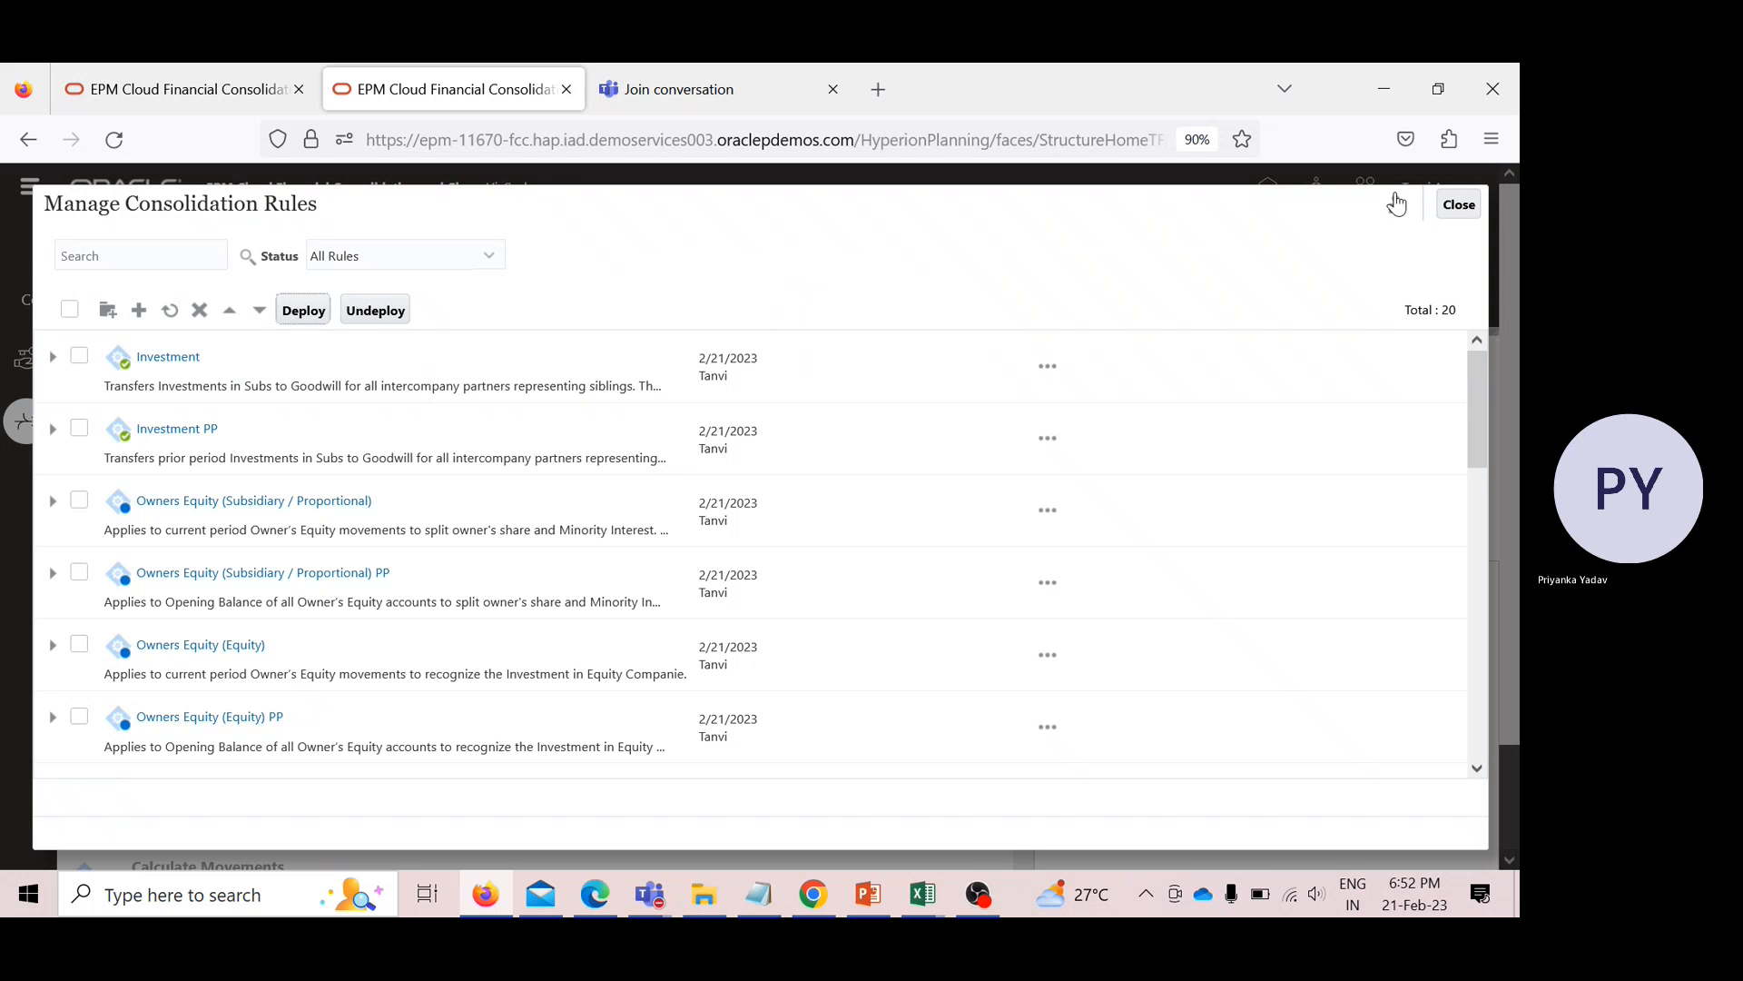
pyautogui.click(1456, 207)
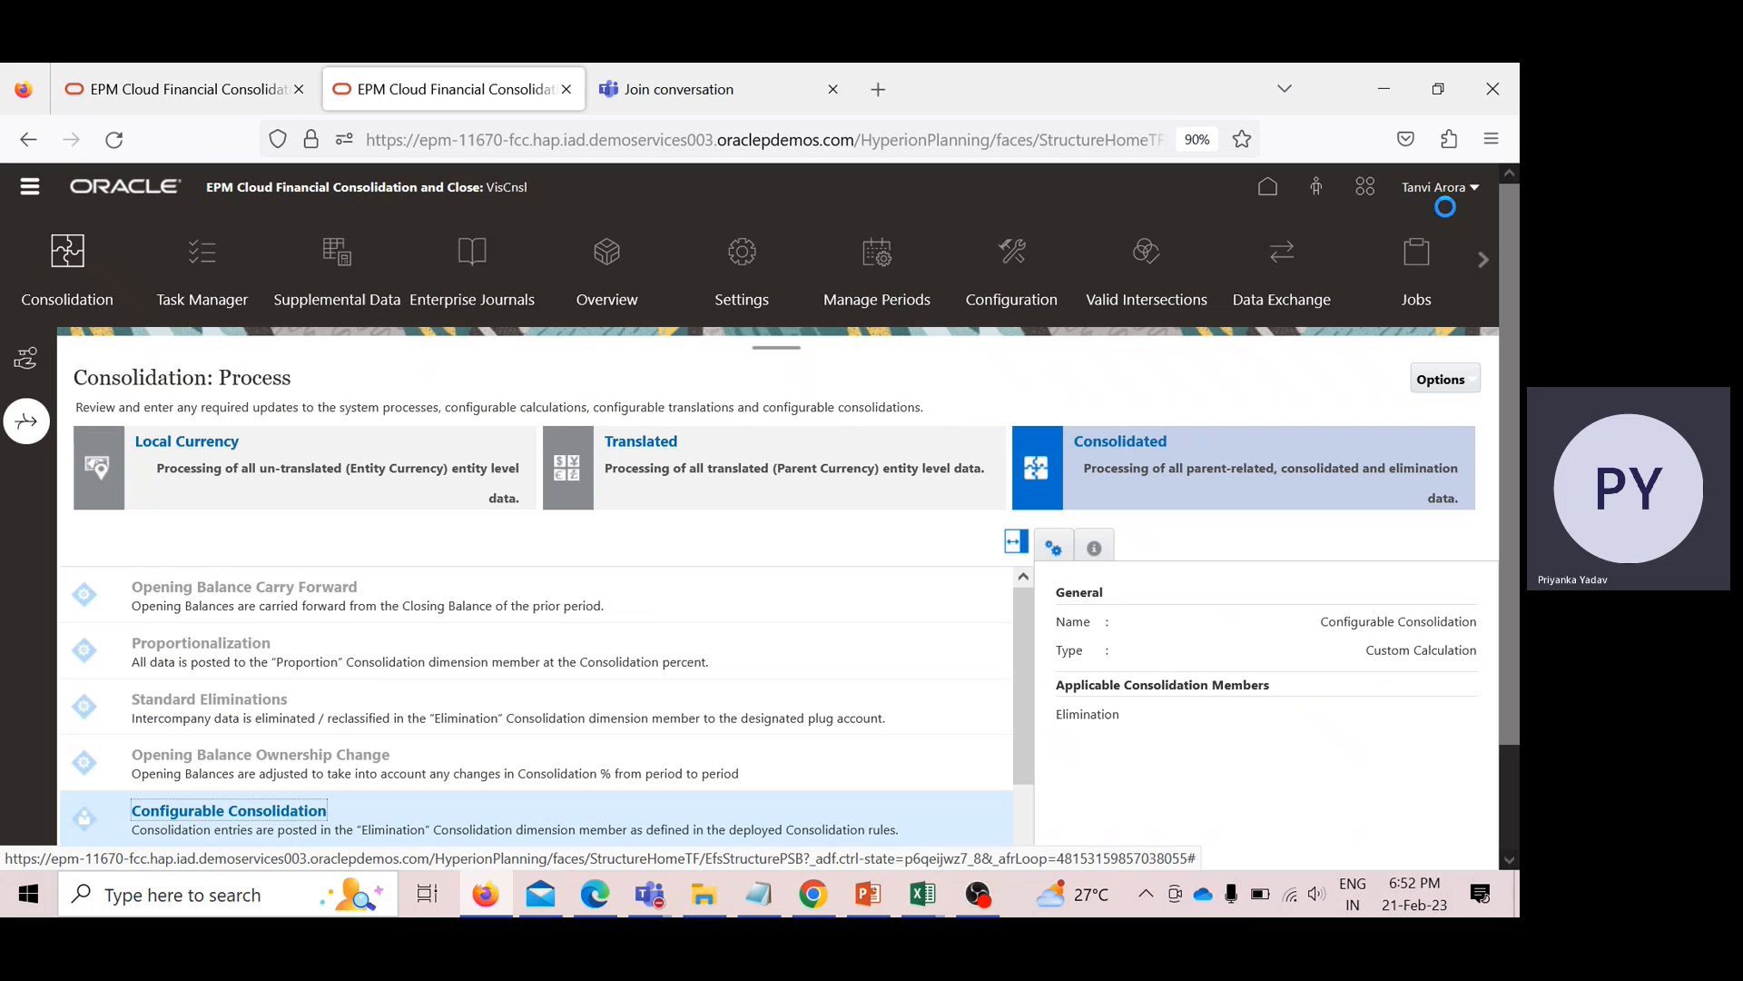
# Launch the Consolidate business rule for entity CE-01, scenario Actual, period Jan and year FY15.
pyautogui.click(34, 201)
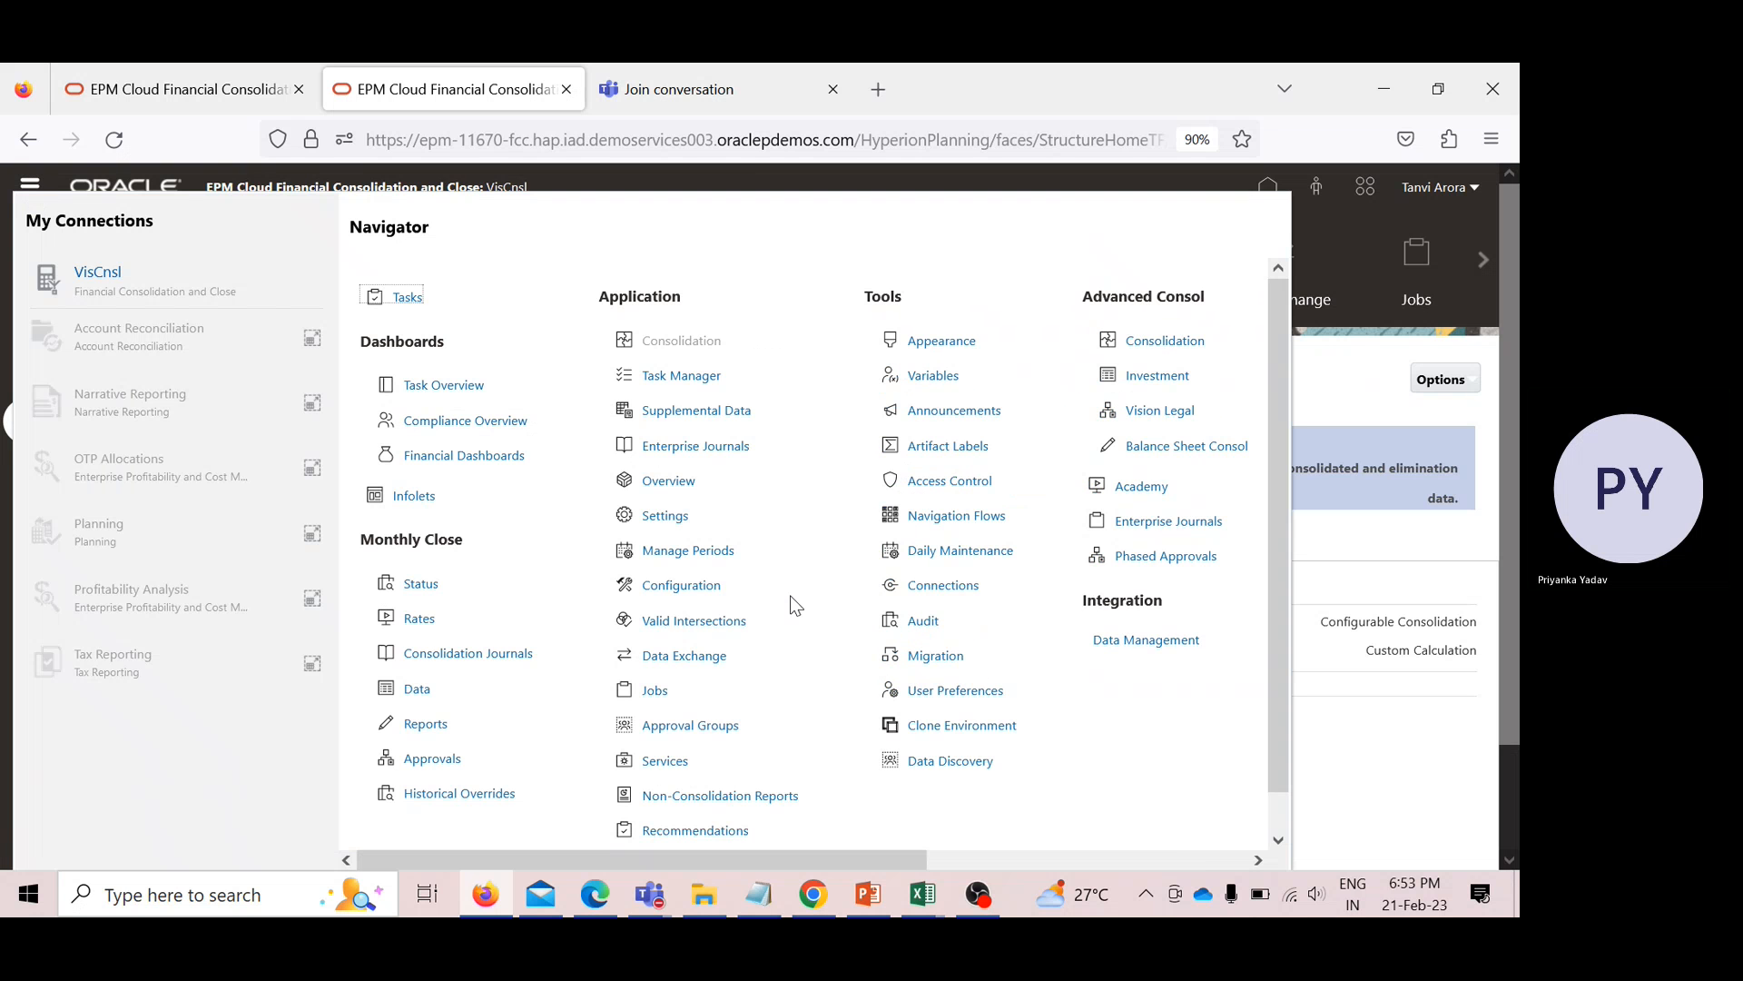
pyautogui.scroll(-1, 790, 605)
pyautogui.click(658, 829)
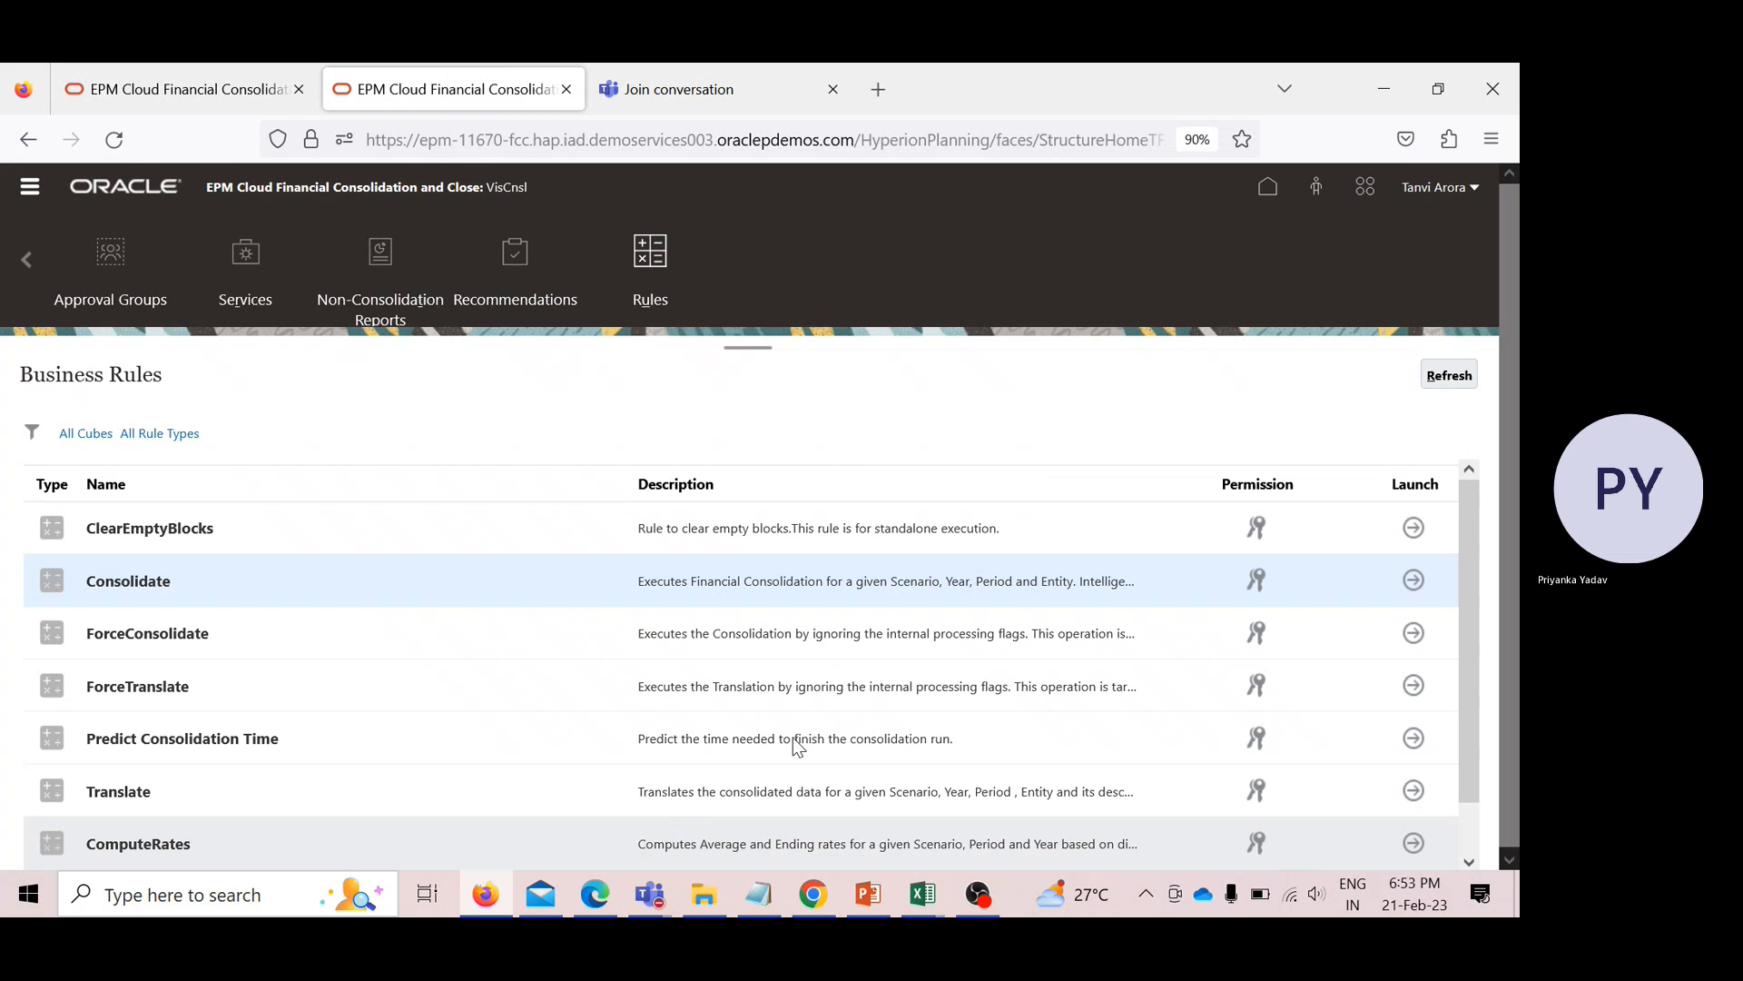
pyautogui.click(1415, 582)
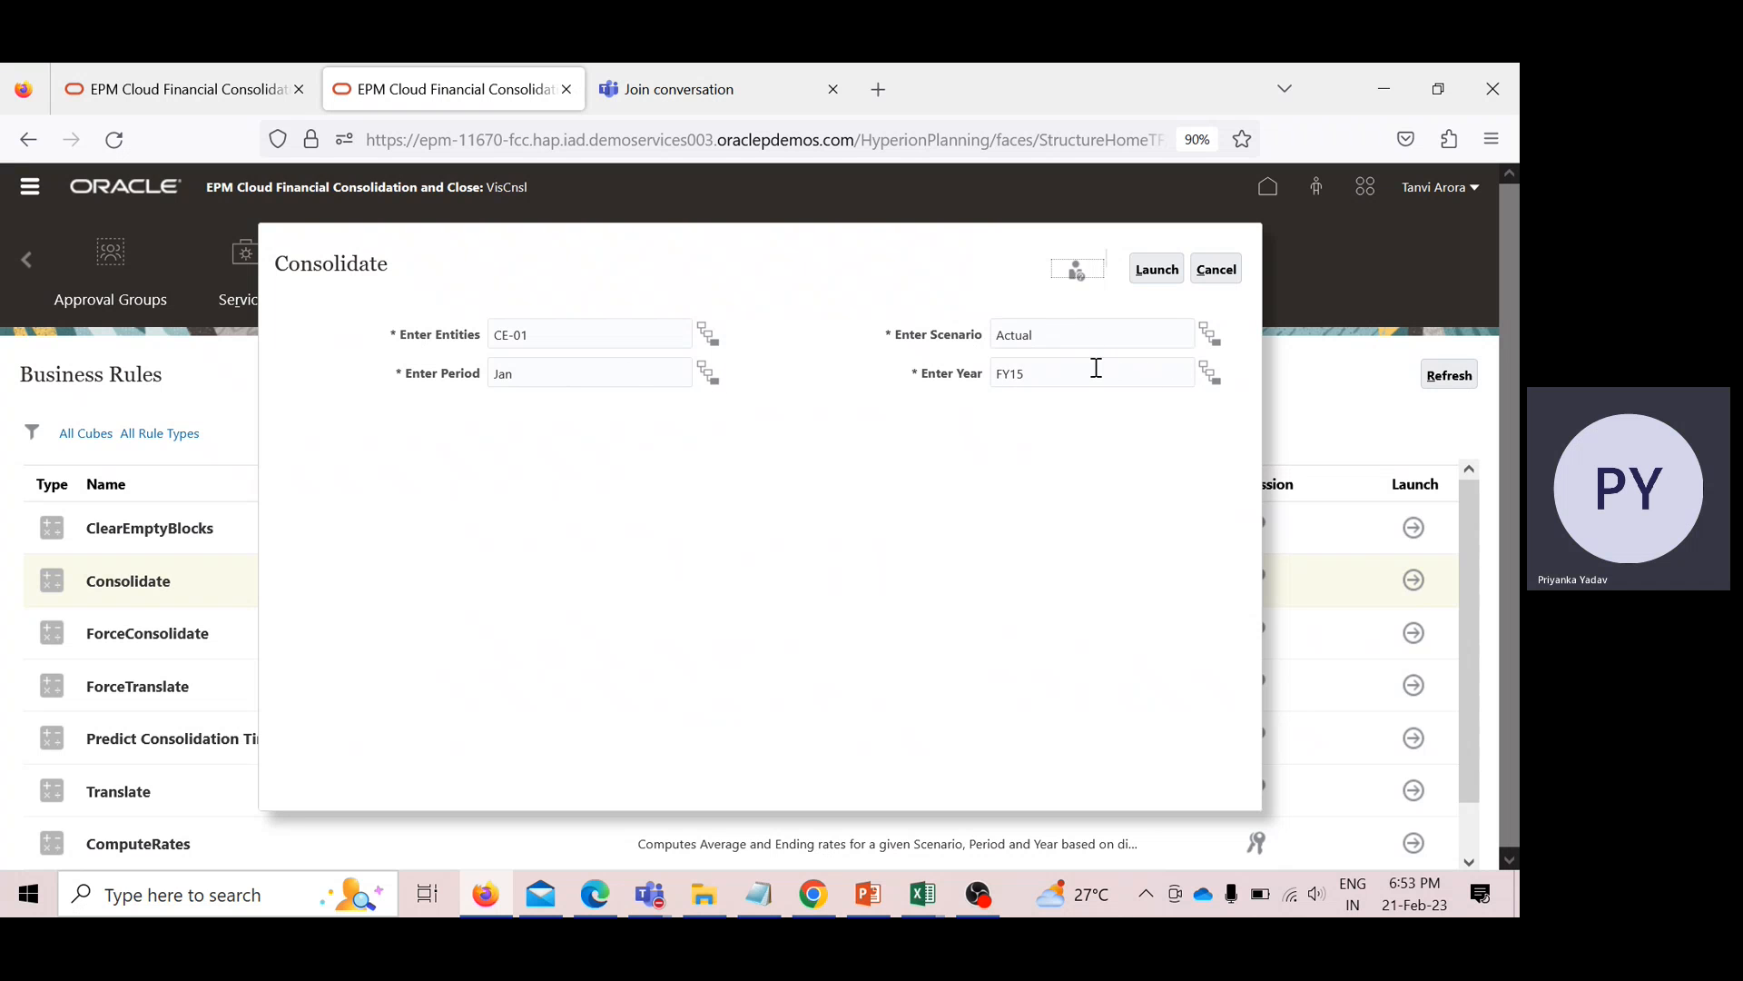
pyautogui.click(1159, 274)
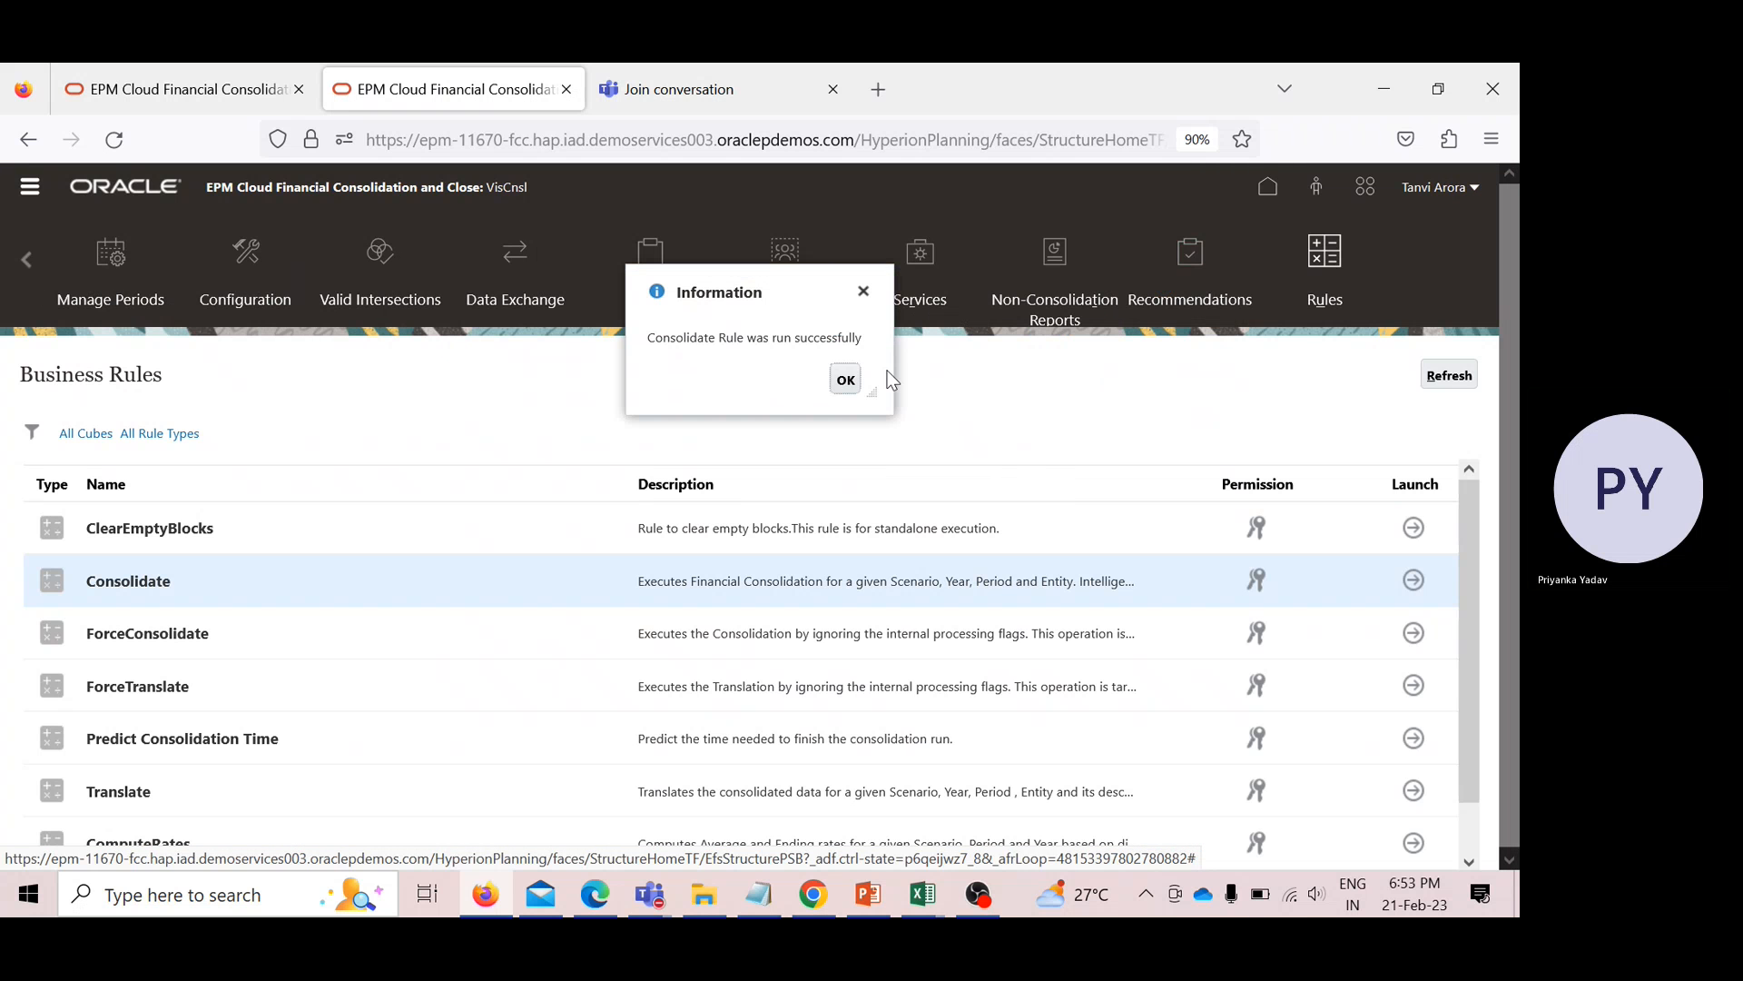
pyautogui.click(839, 380)
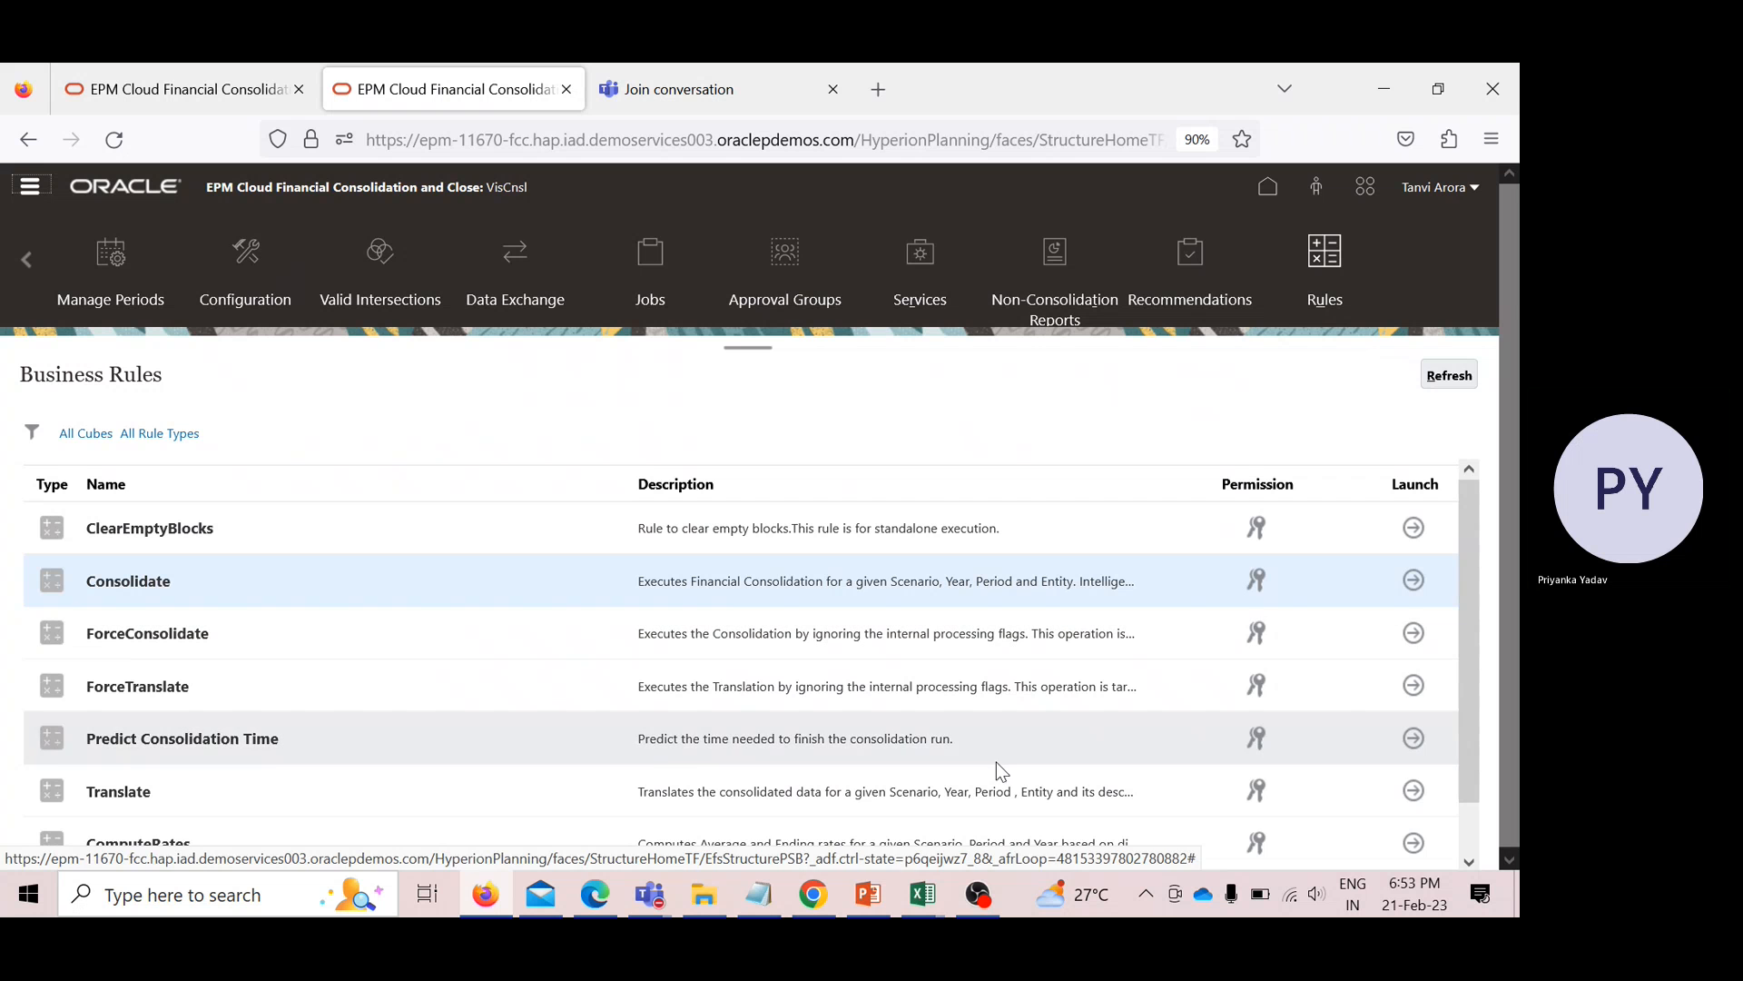
# Switch back to the Rules workbook in Excel and refresh the output1 grid to review the Investment in Sub and Goodwill rows.
pyautogui.moveTo(928, 899)
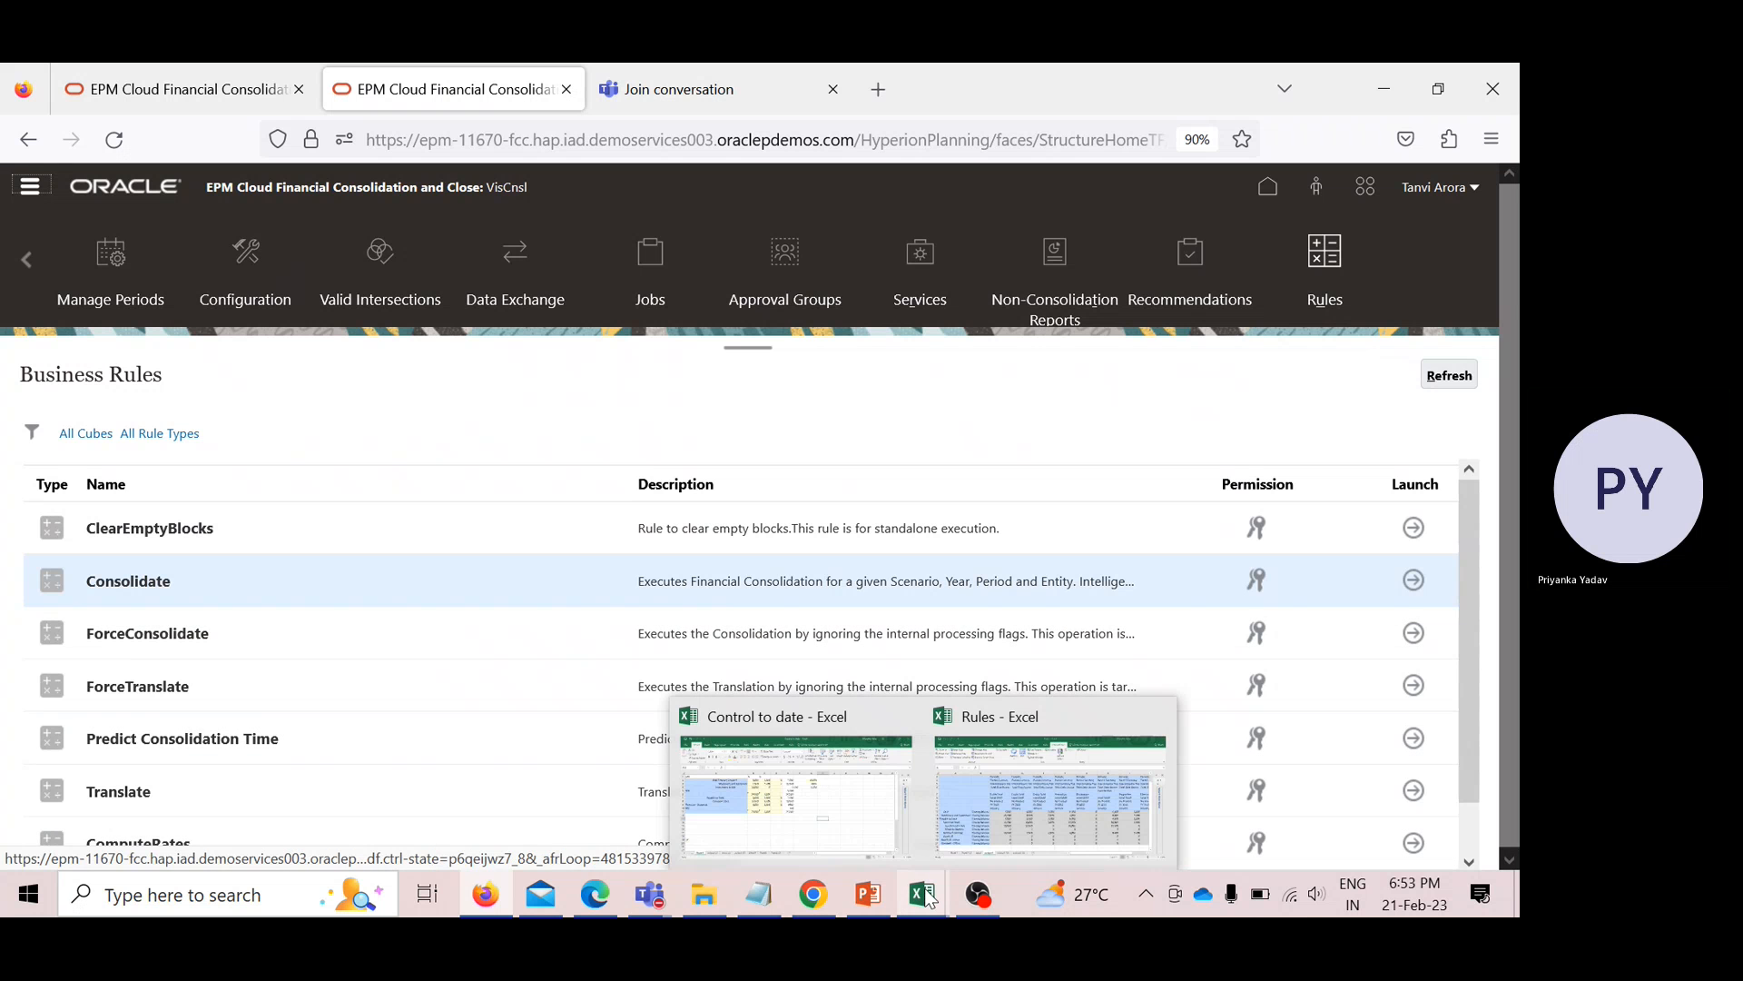
pyautogui.click(960, 841)
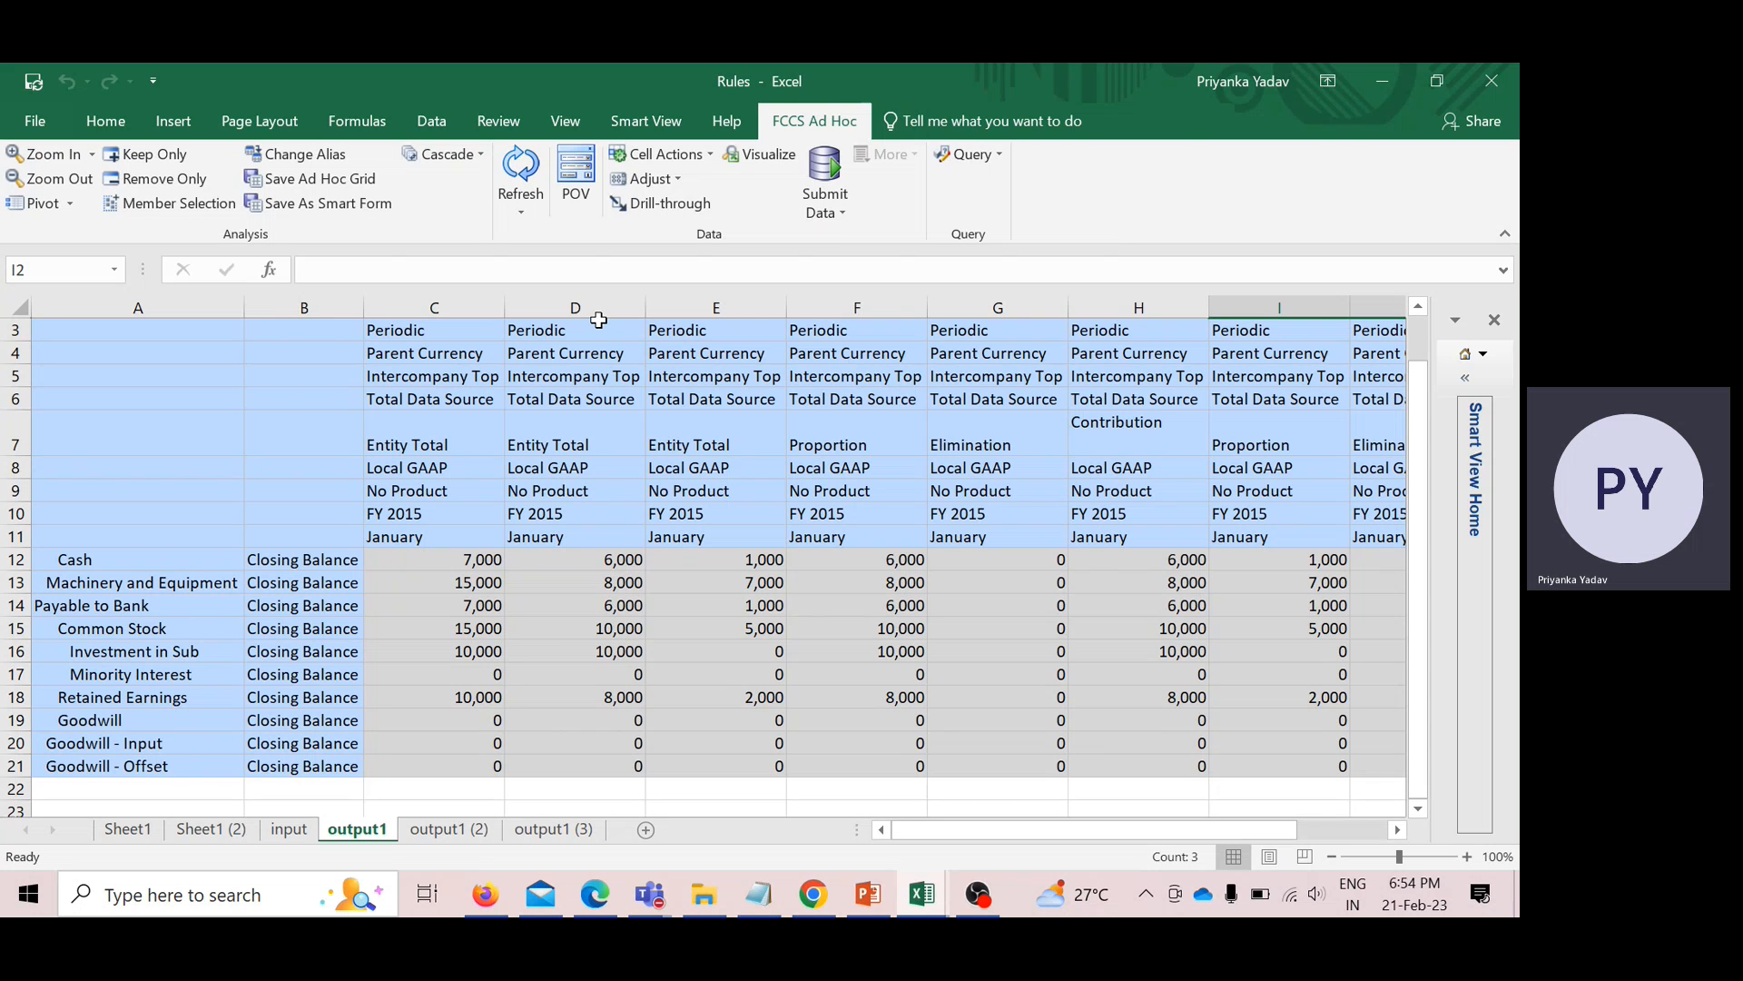
pyautogui.click(534, 185)
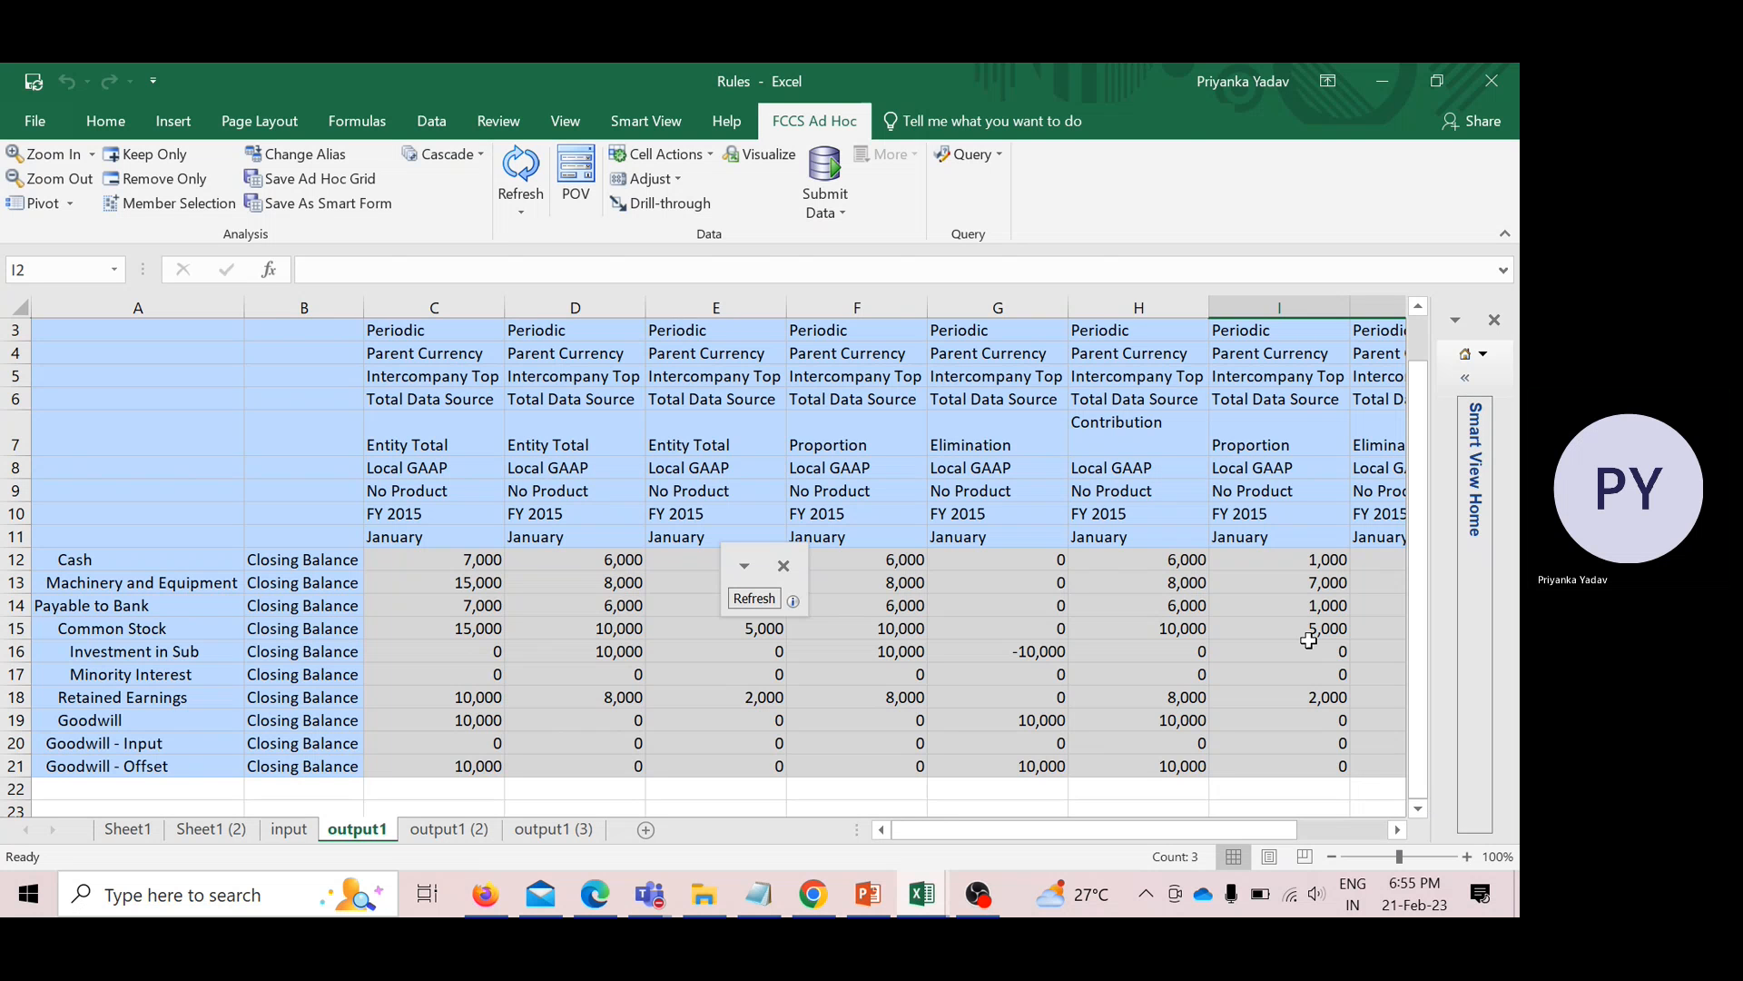
pyautogui.scroll(1, 1307, 640)
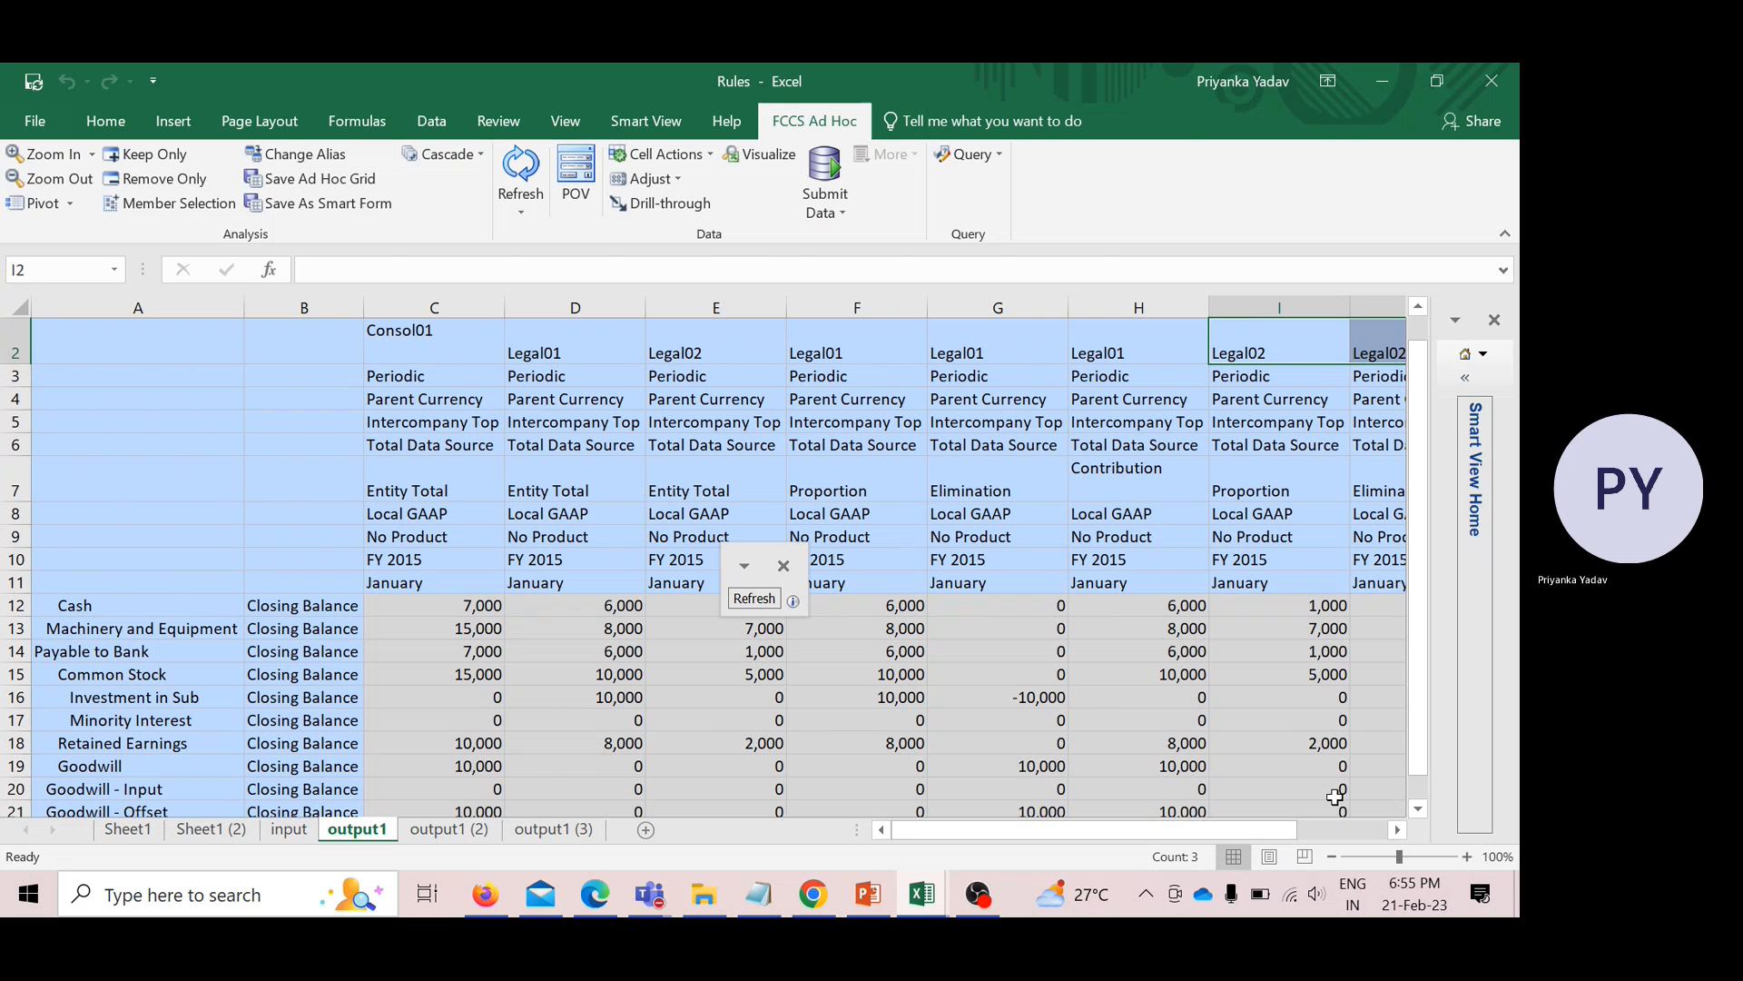
# Examine the Proportion, Elimination and Contribution columns of Legal01 and Legal02 across the output1 grid's account rows.
pyautogui.scroll(-1, 1335, 797)
pyautogui.click(1397, 829)
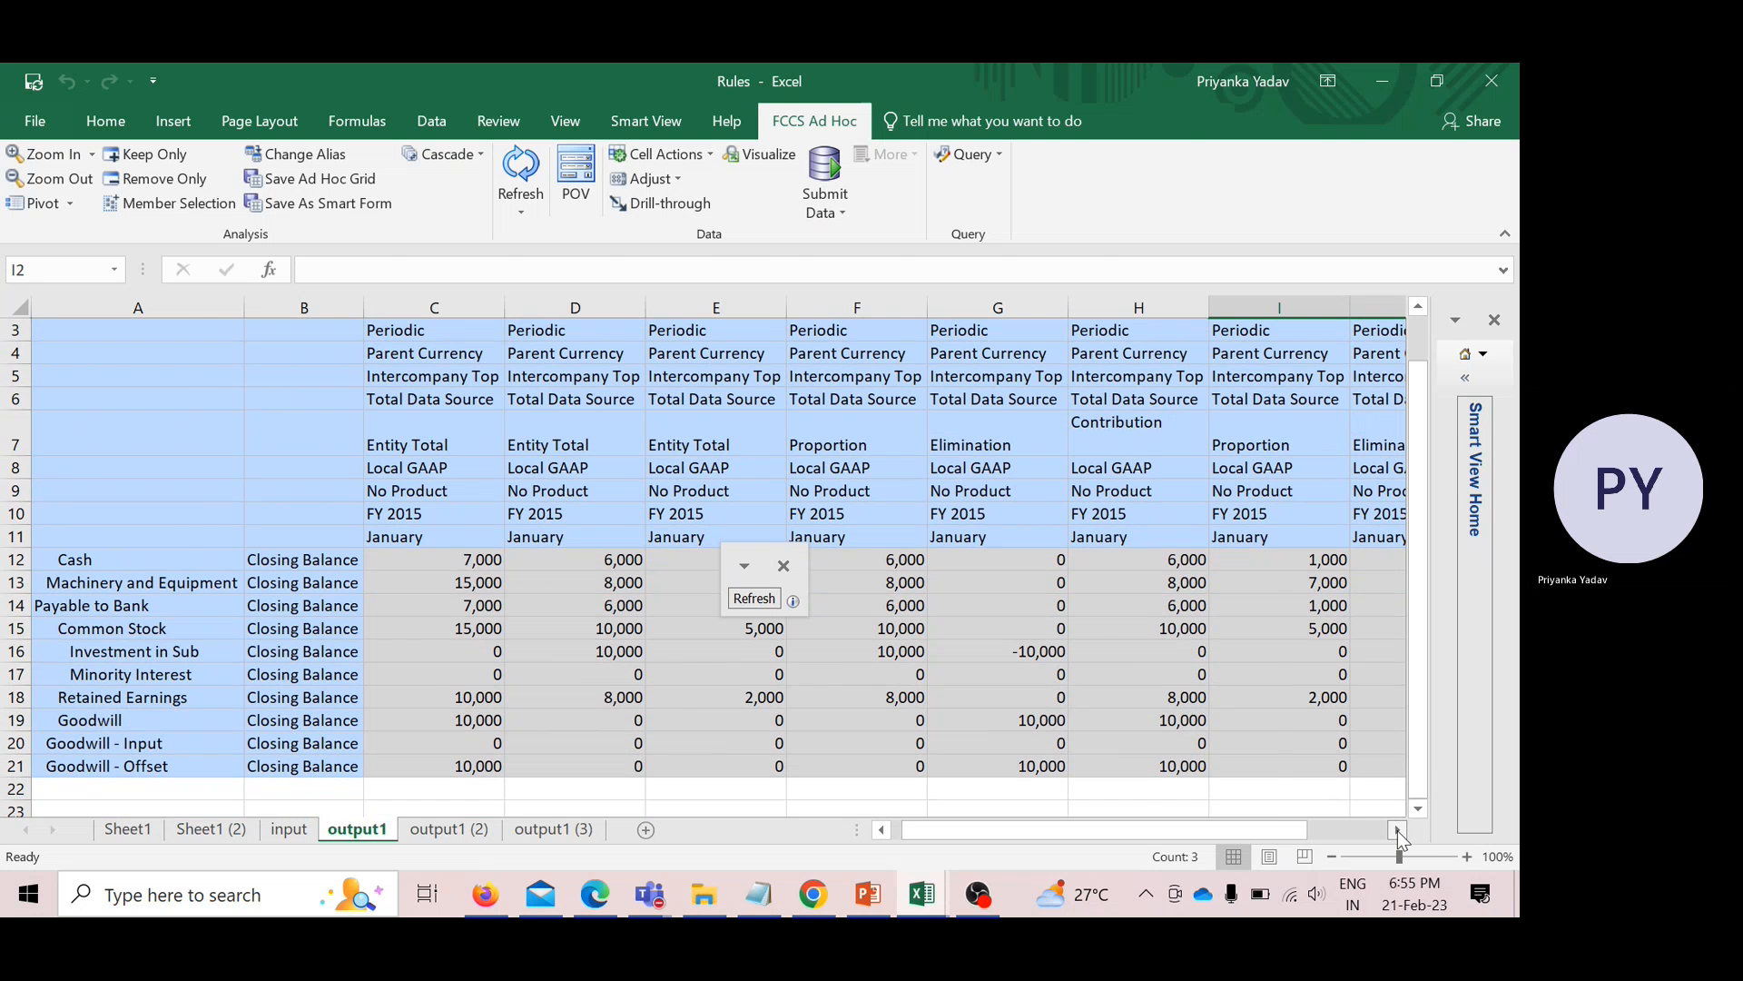
pyautogui.click(1397, 830)
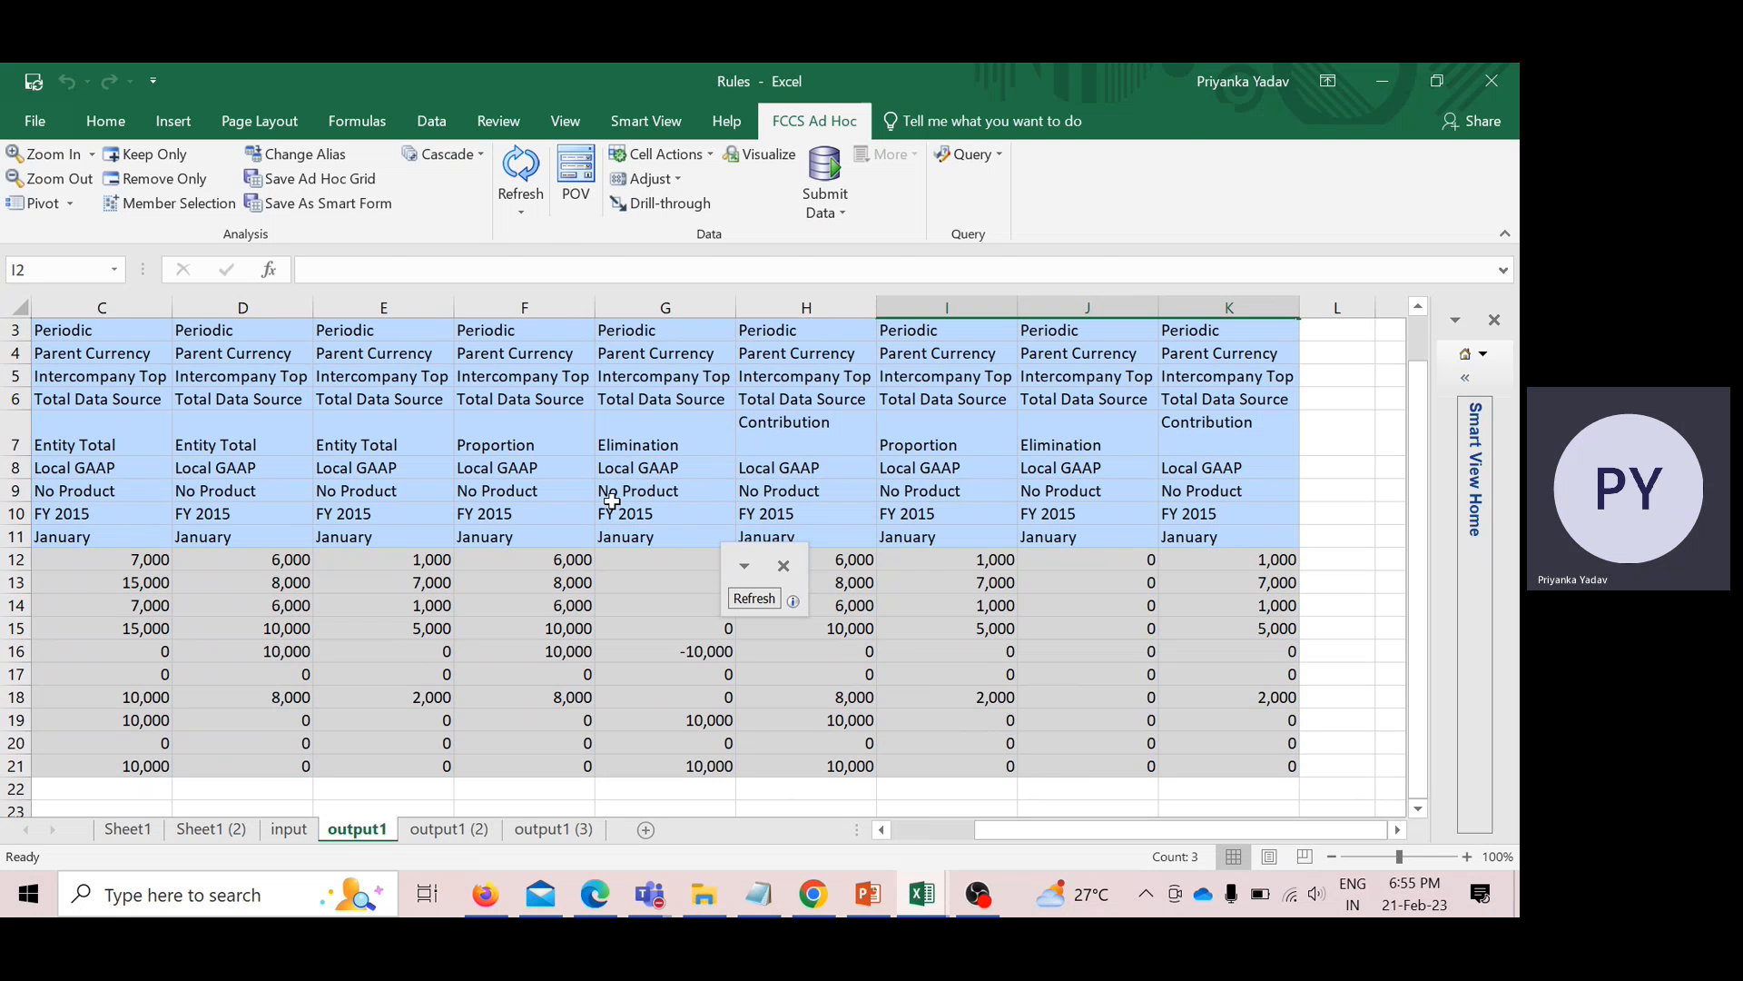
pyautogui.scroll(1, 612, 501)
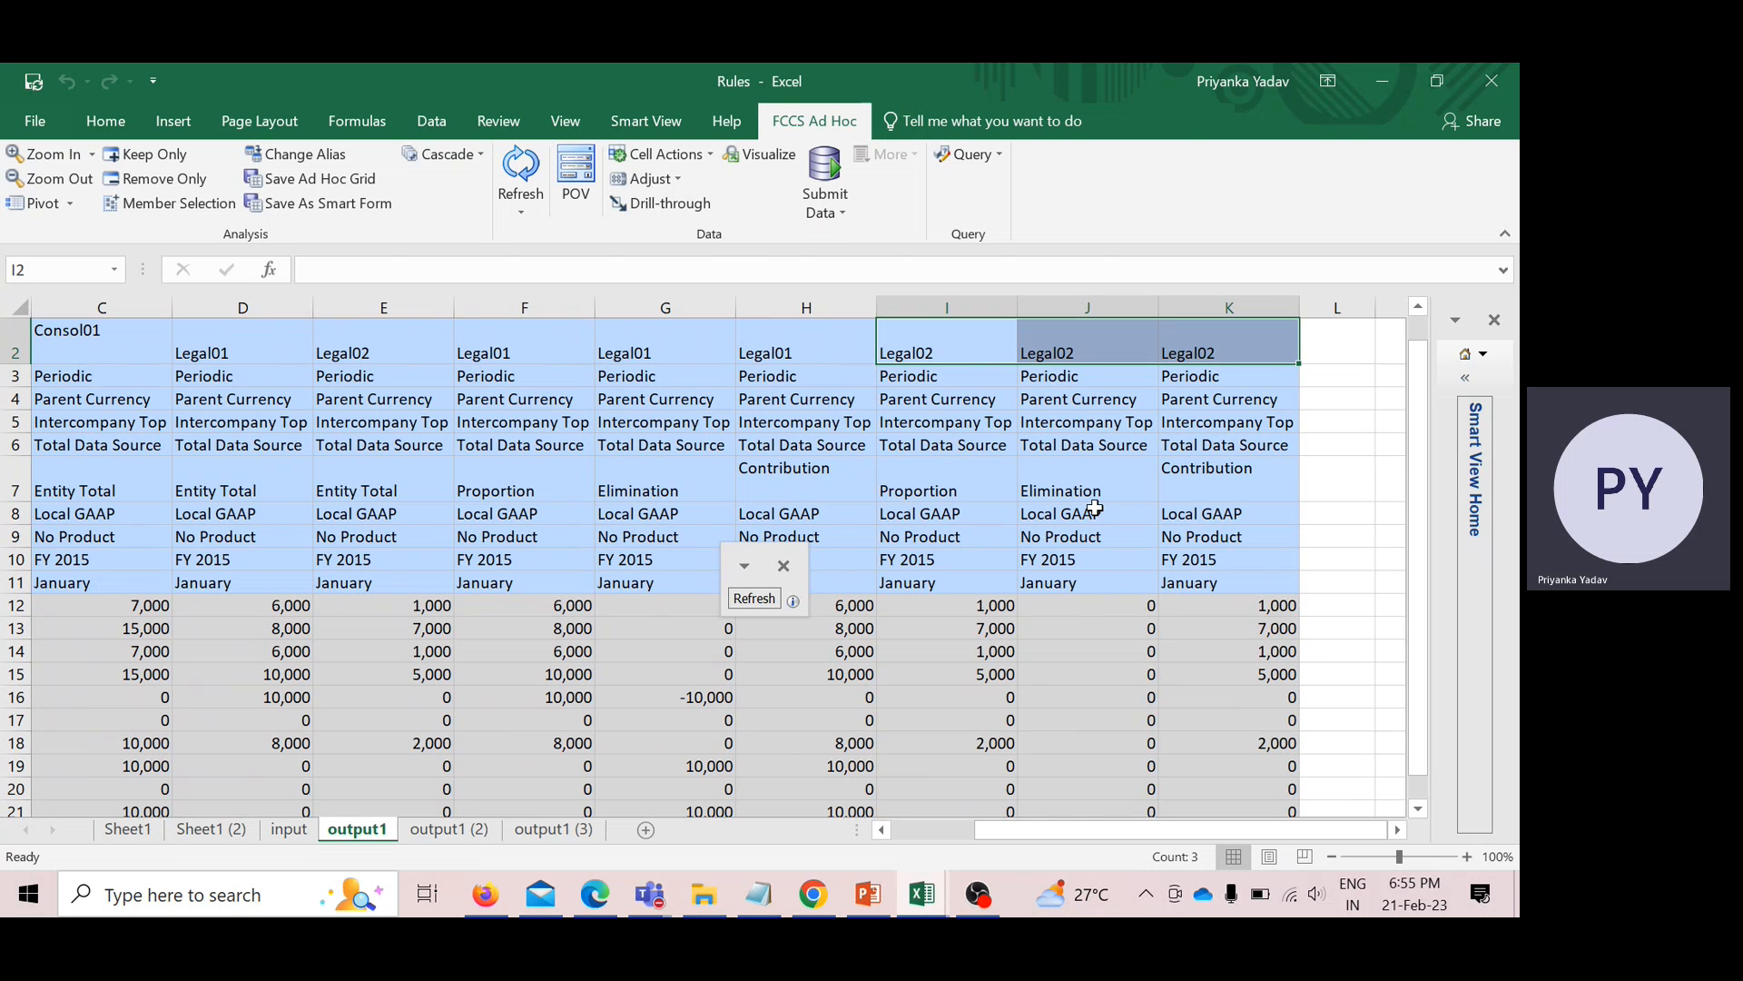
pyautogui.scroll(-1, 1095, 508)
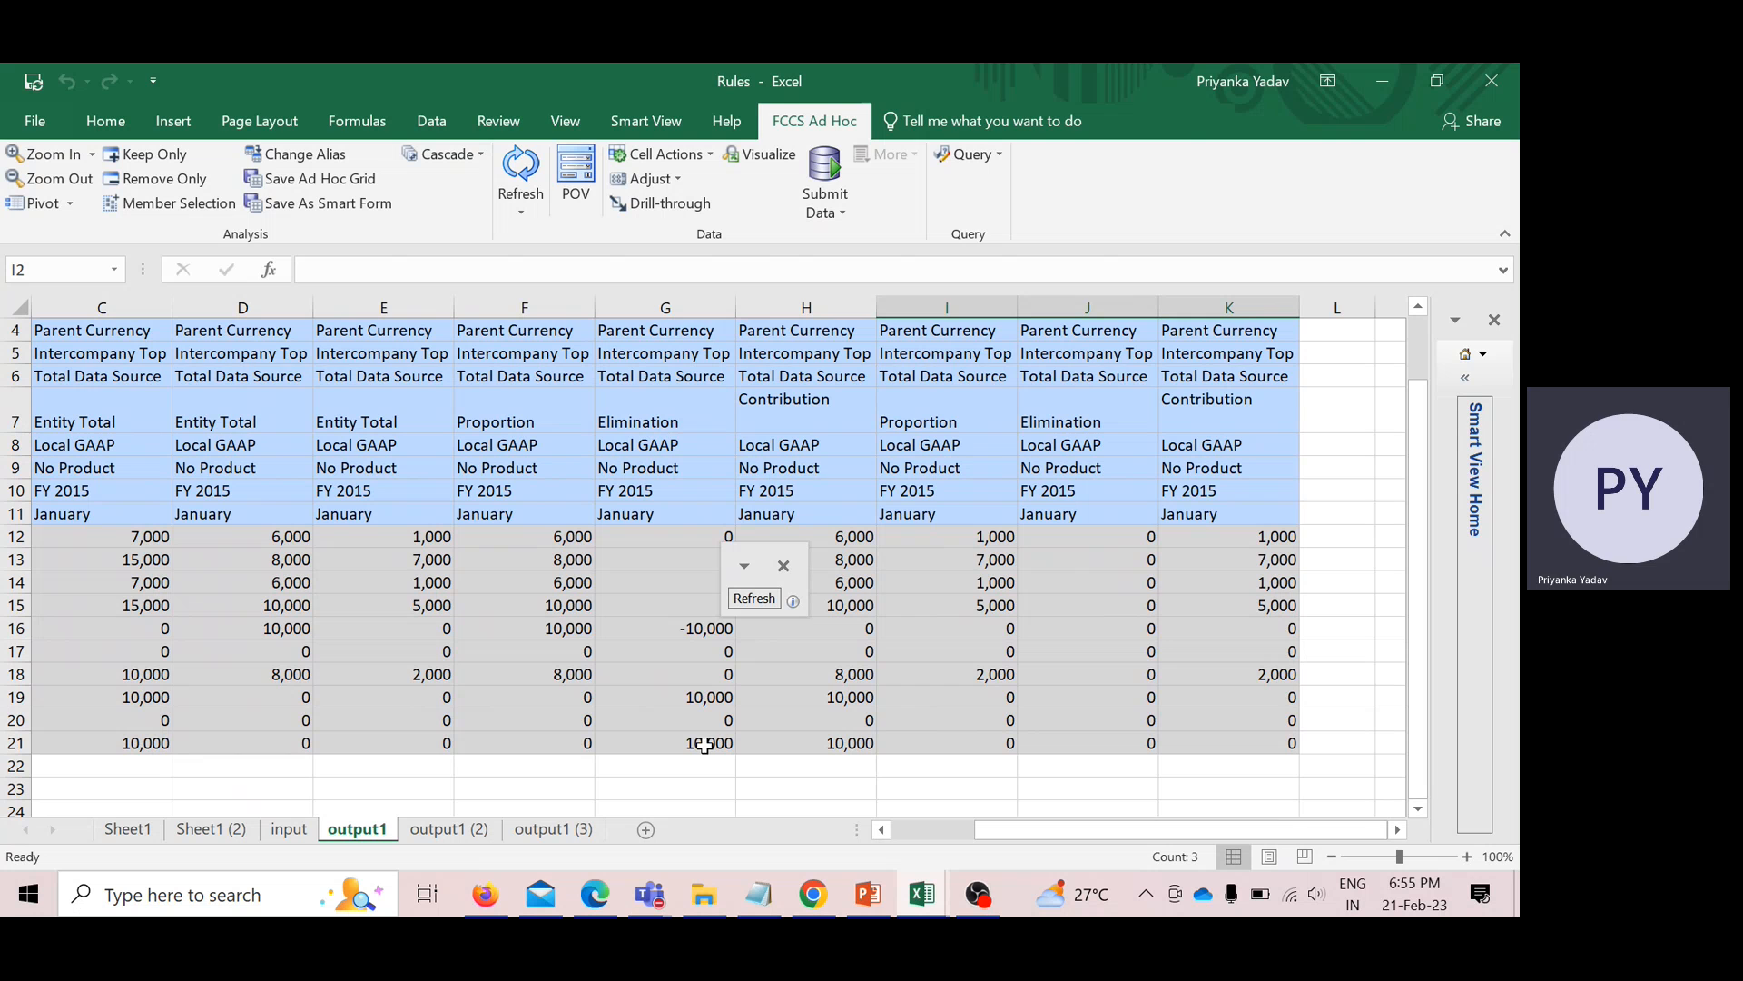
pyautogui.moveTo(1026, 826); pyautogui.dragTo(901, 835)
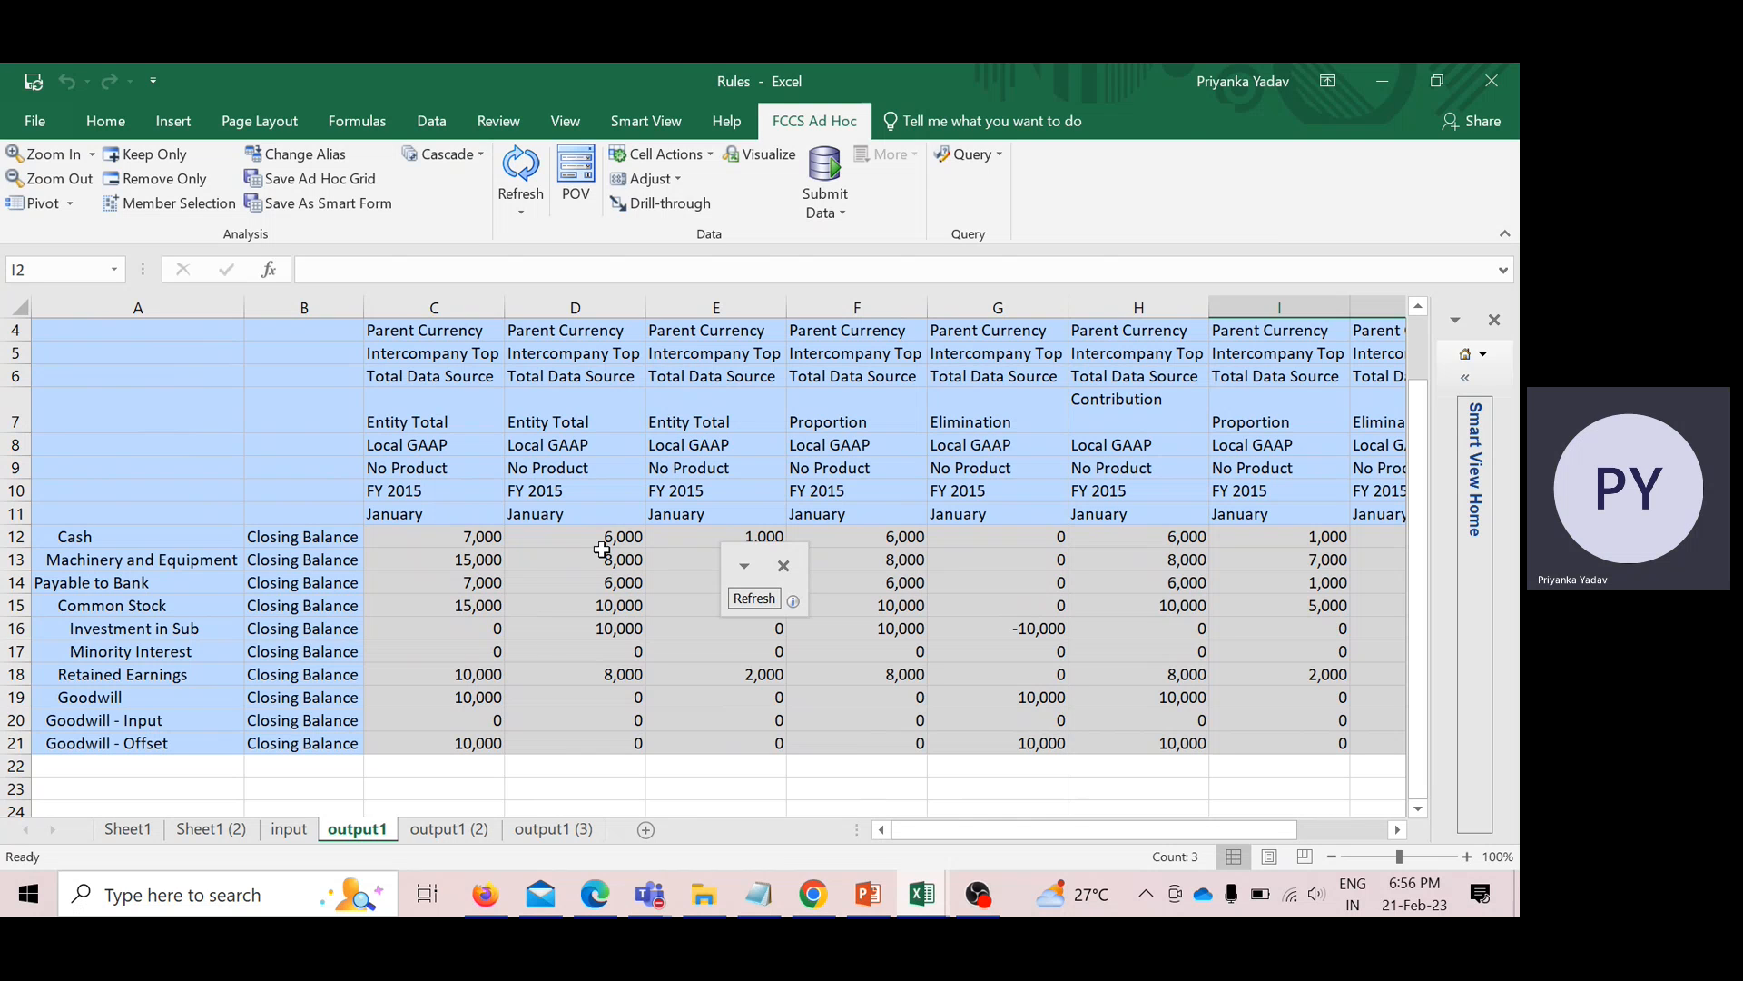
pyautogui.click(784, 565)
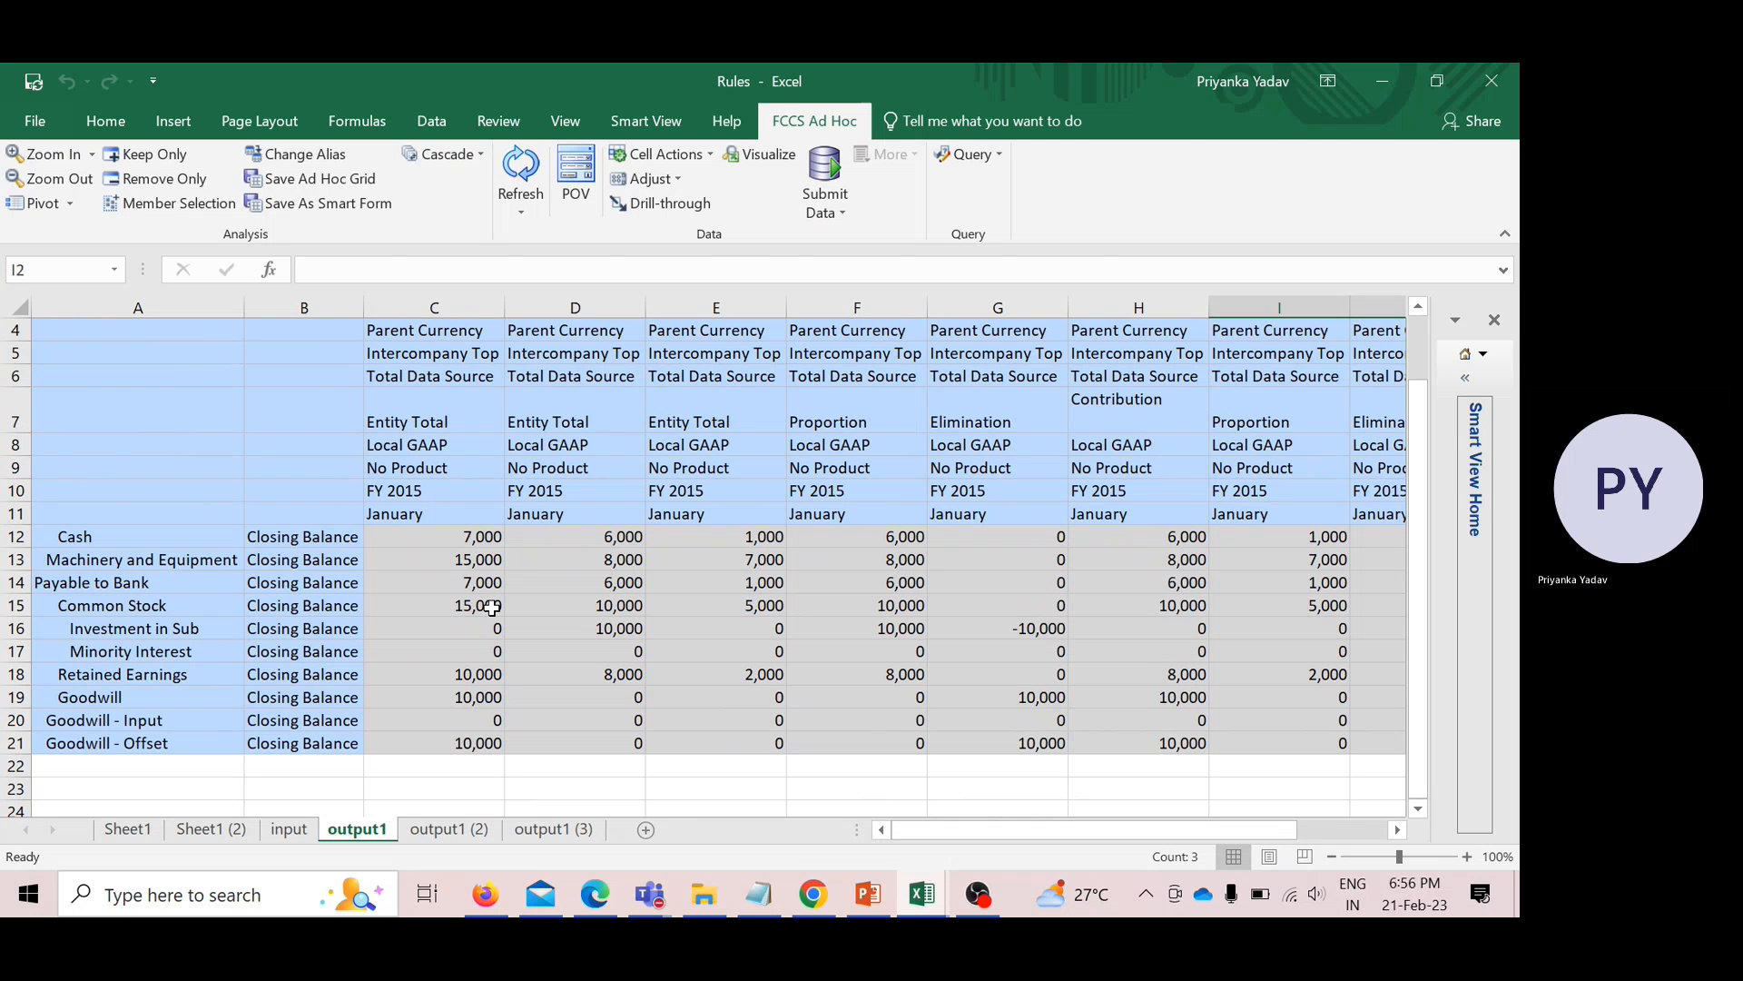
# Switch to Oracle Financial Consolidation and Close in the browser and open the Configurable Consolidation rules of the Consolidated process.
pyautogui.click(488, 896)
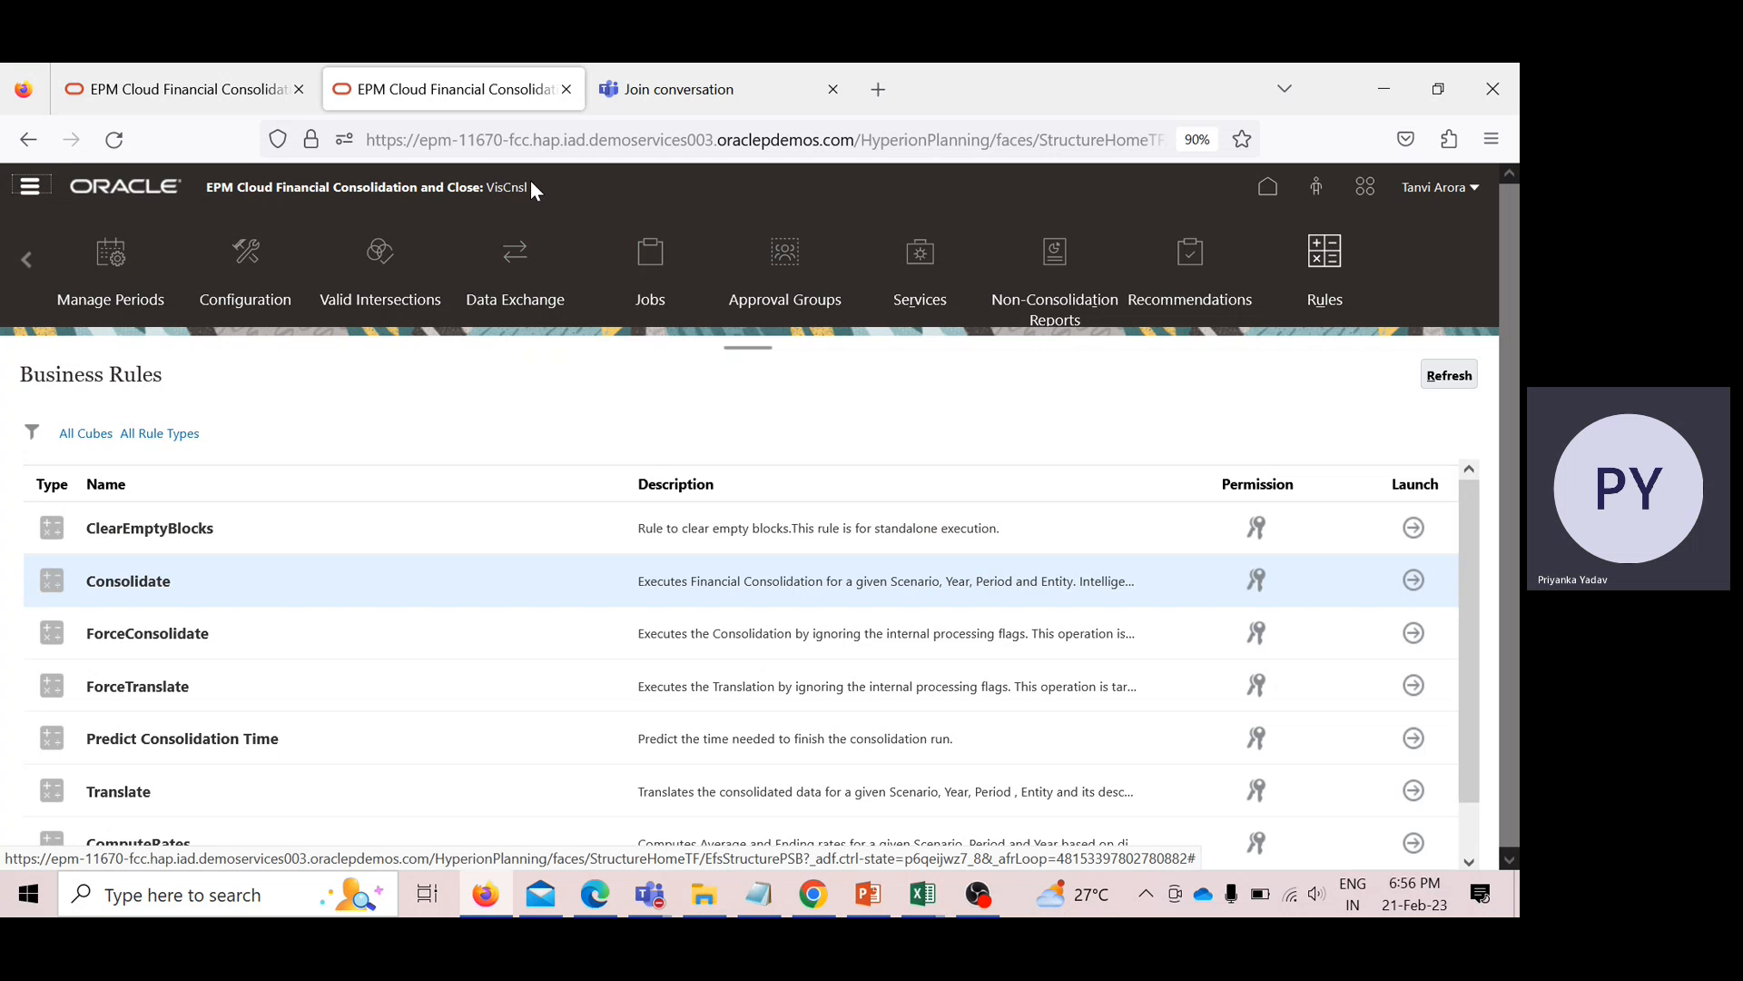
pyautogui.click(31, 192)
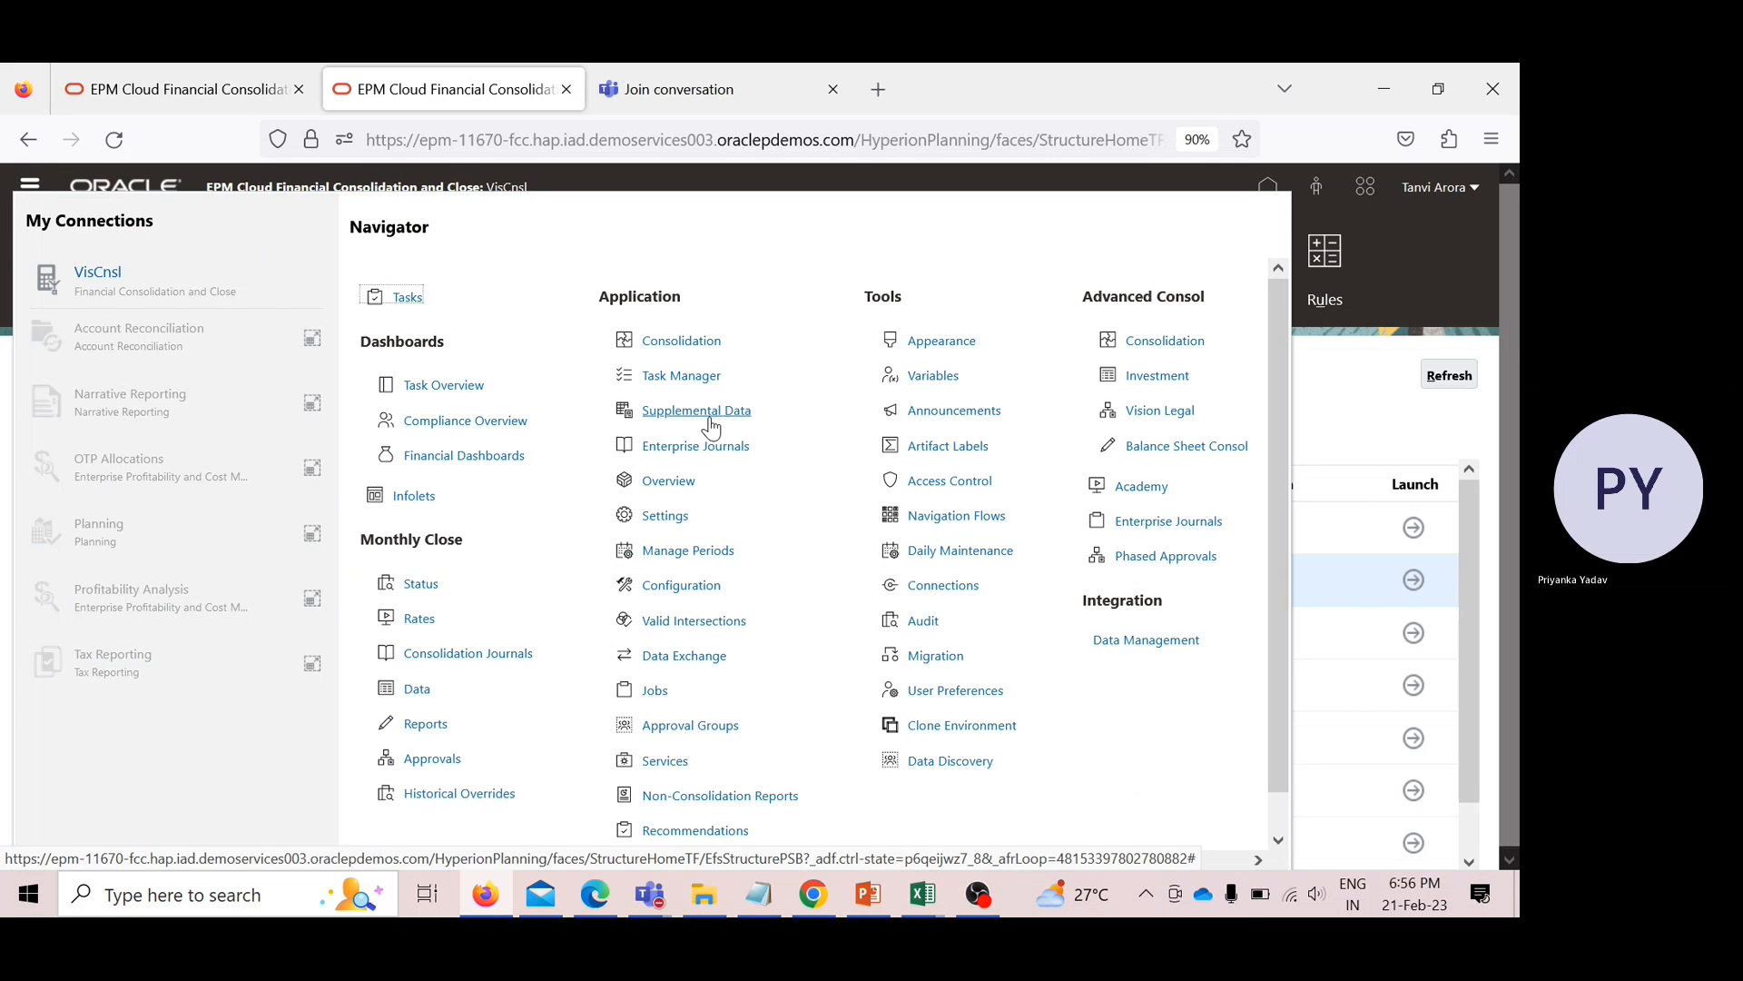
pyautogui.click(699, 343)
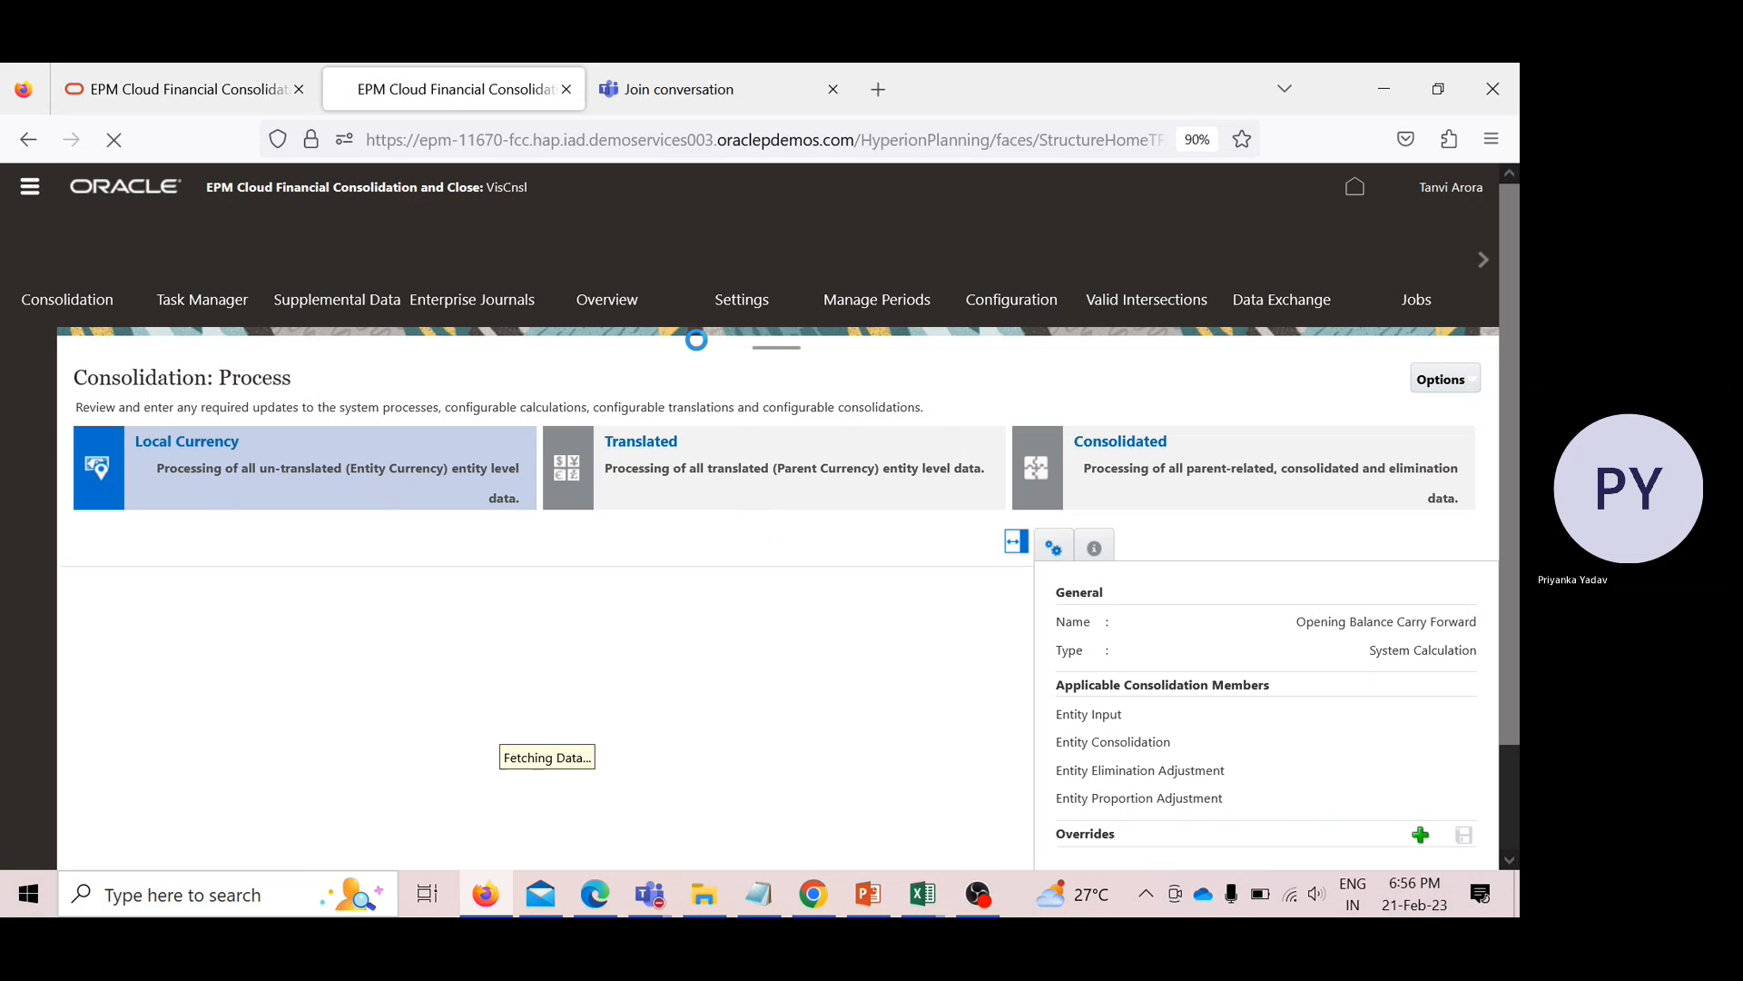
pyautogui.click(1121, 440)
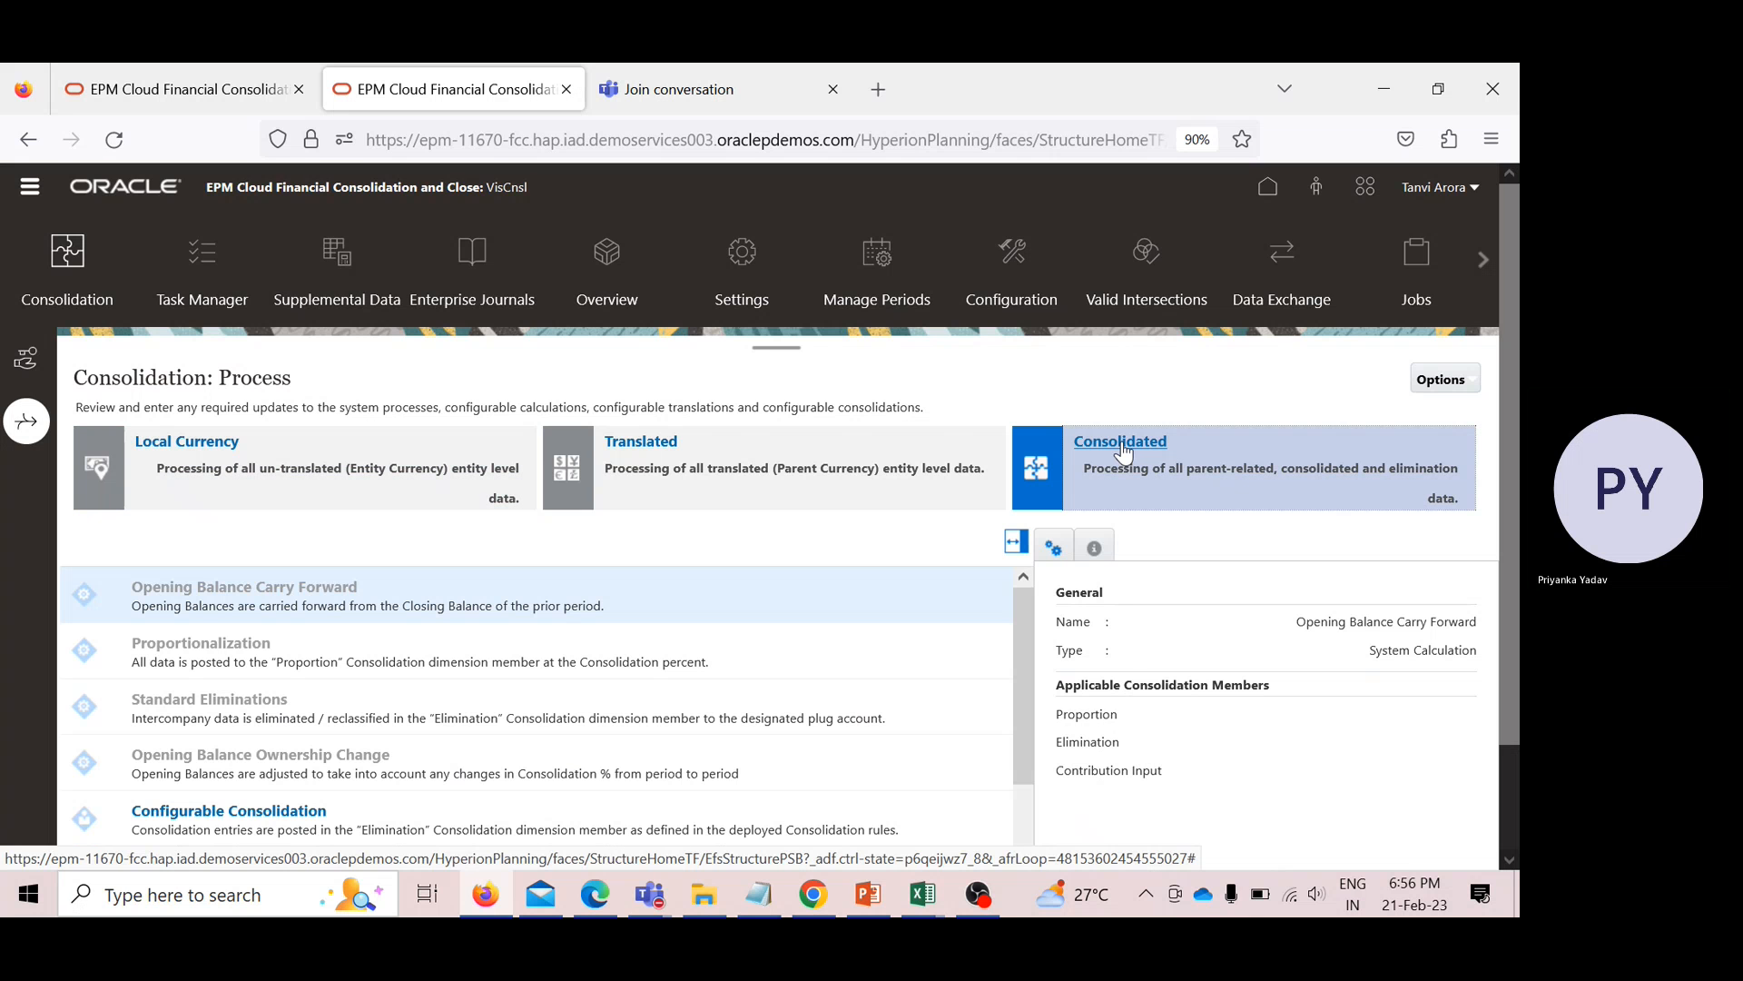
pyautogui.click(316, 817)
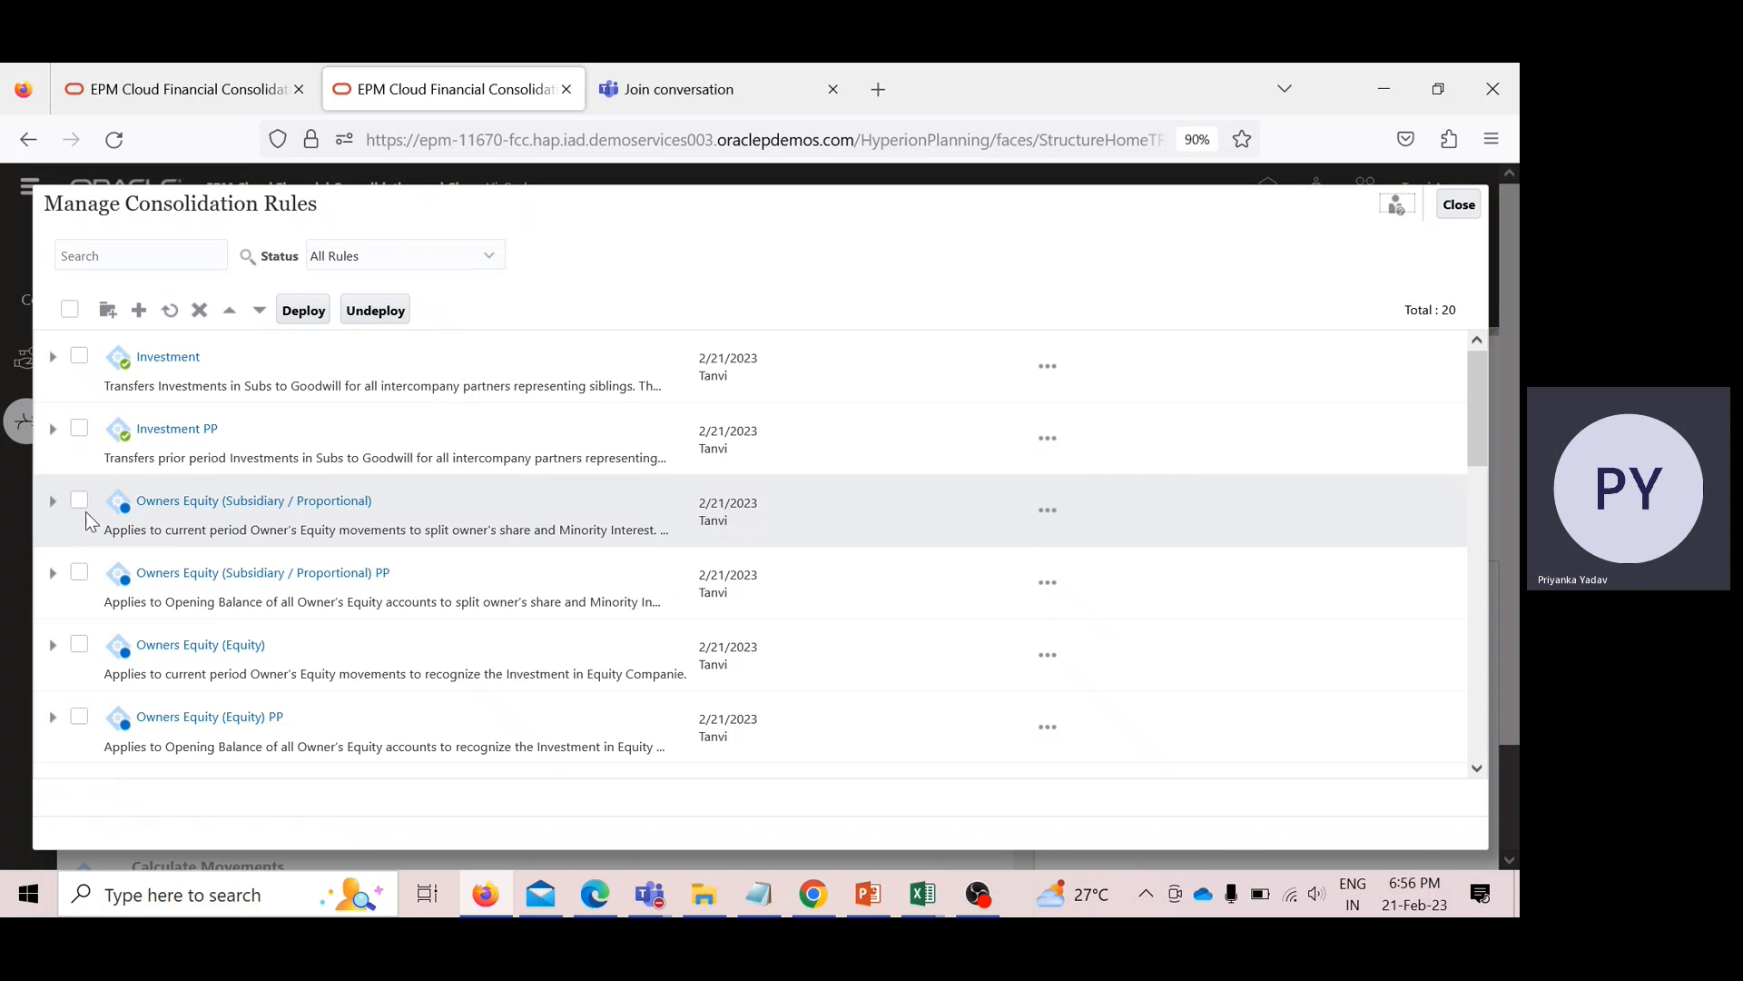
# Deploy the Owners Equity rules (Subsidiary / Proportional), (Subsidiary / Proportional) PP, (Equity), (Equity) PP and (Holding), and close the rule manager.
pyautogui.click(83, 509)
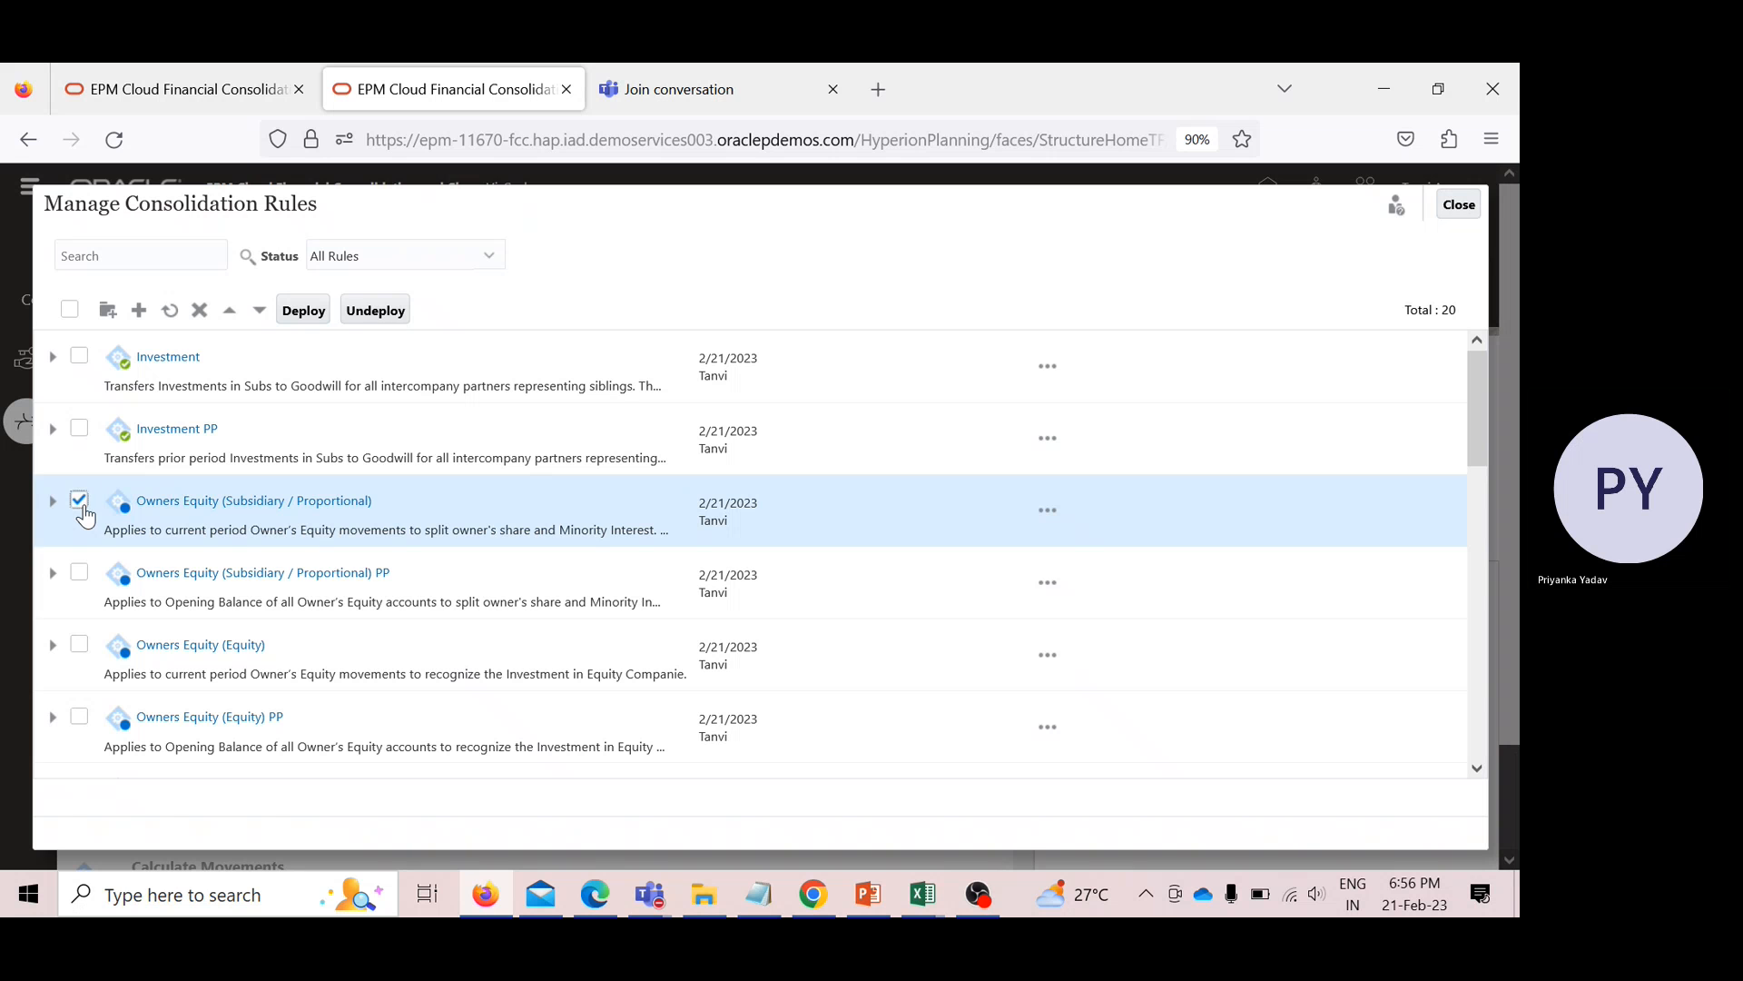
pyautogui.click(80, 573)
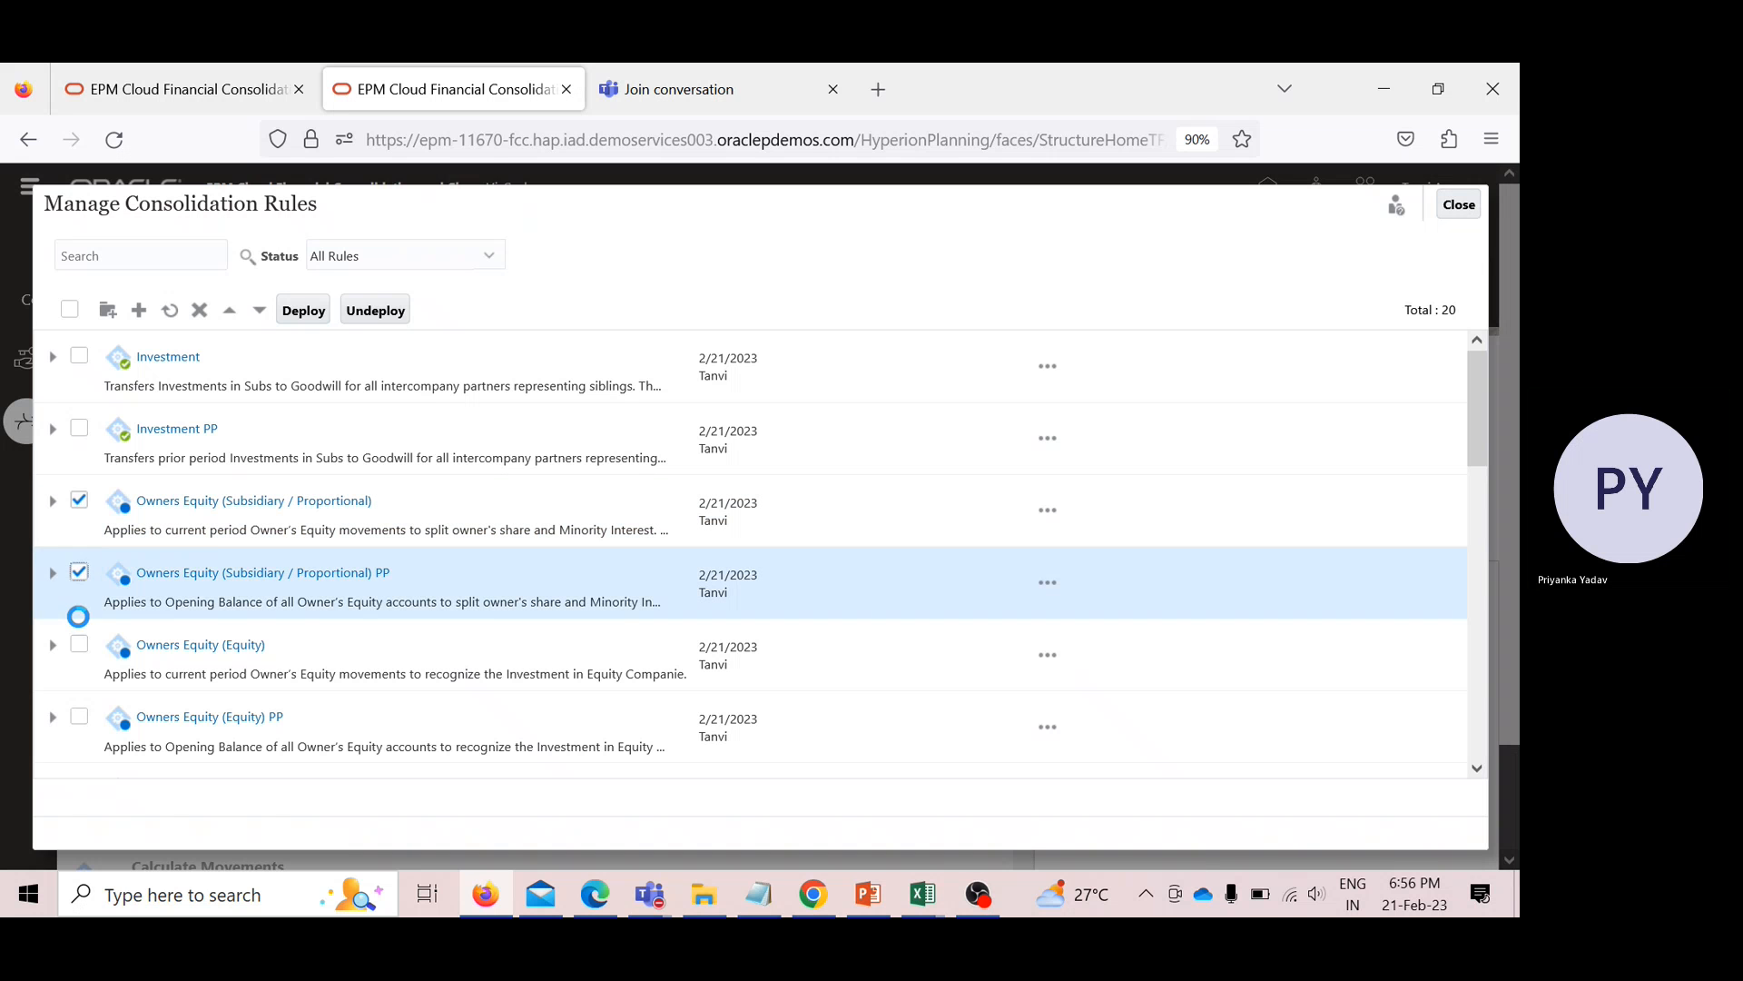
pyautogui.click(85, 649)
pyautogui.click(81, 722)
pyautogui.scroll(-1, 84, 722)
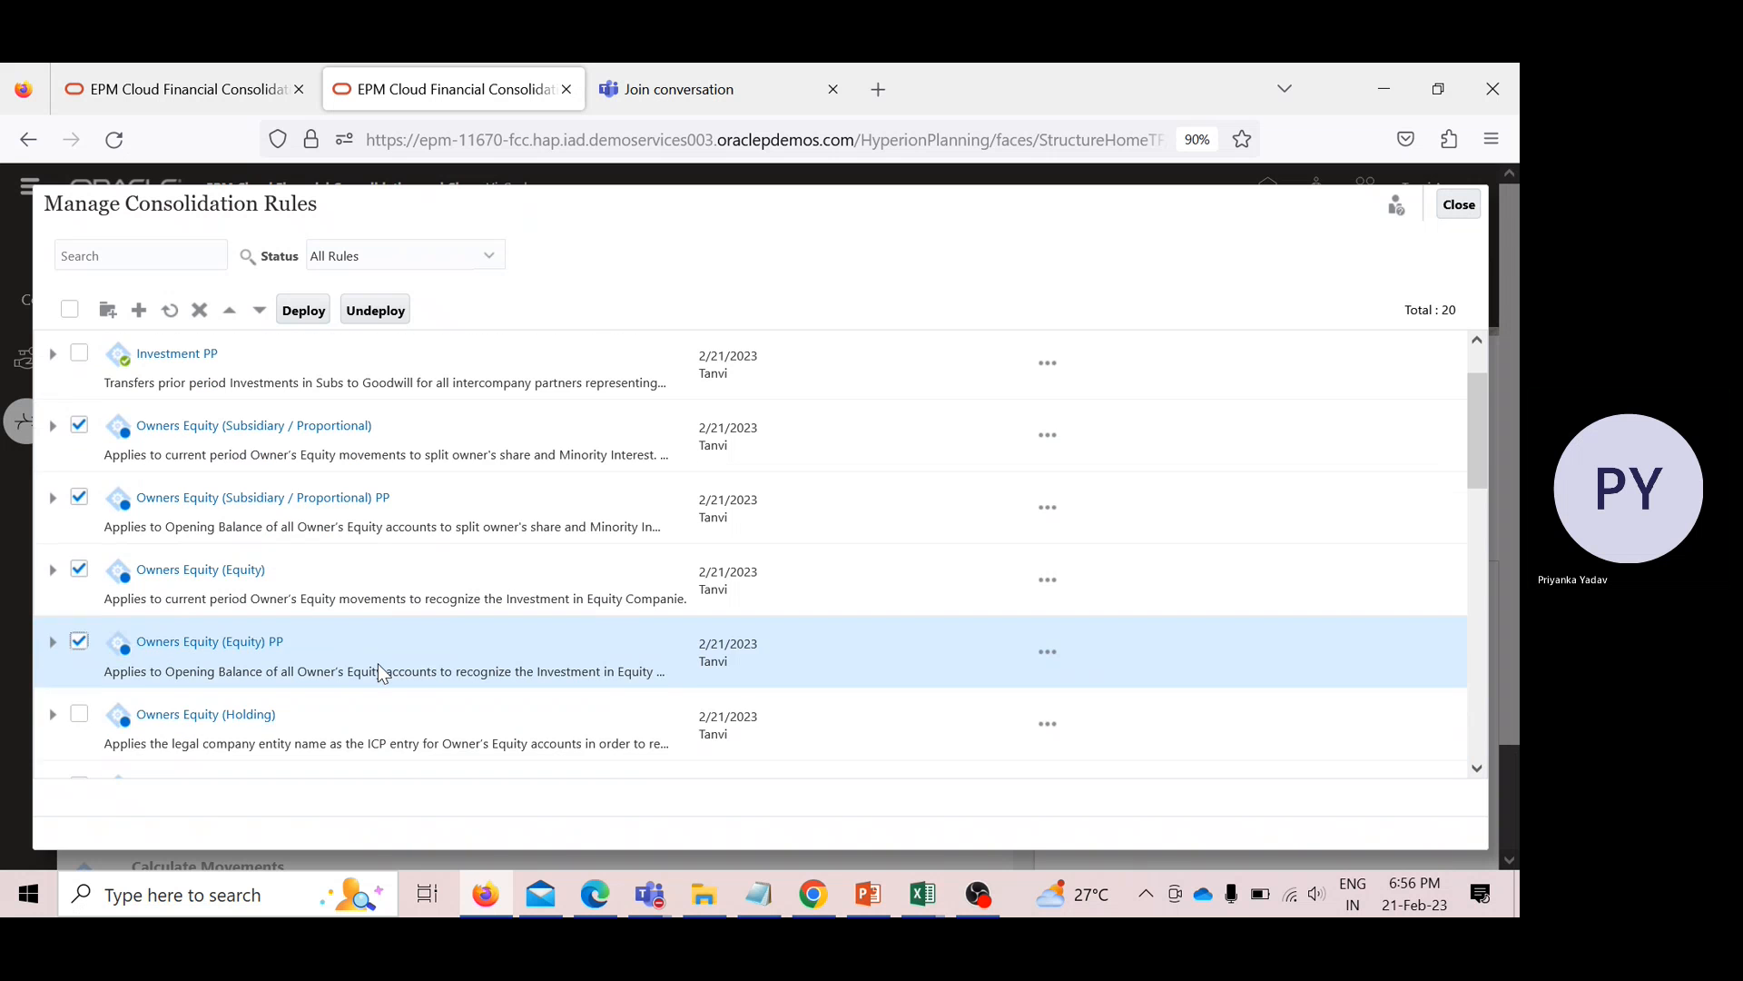
pyautogui.click(83, 717)
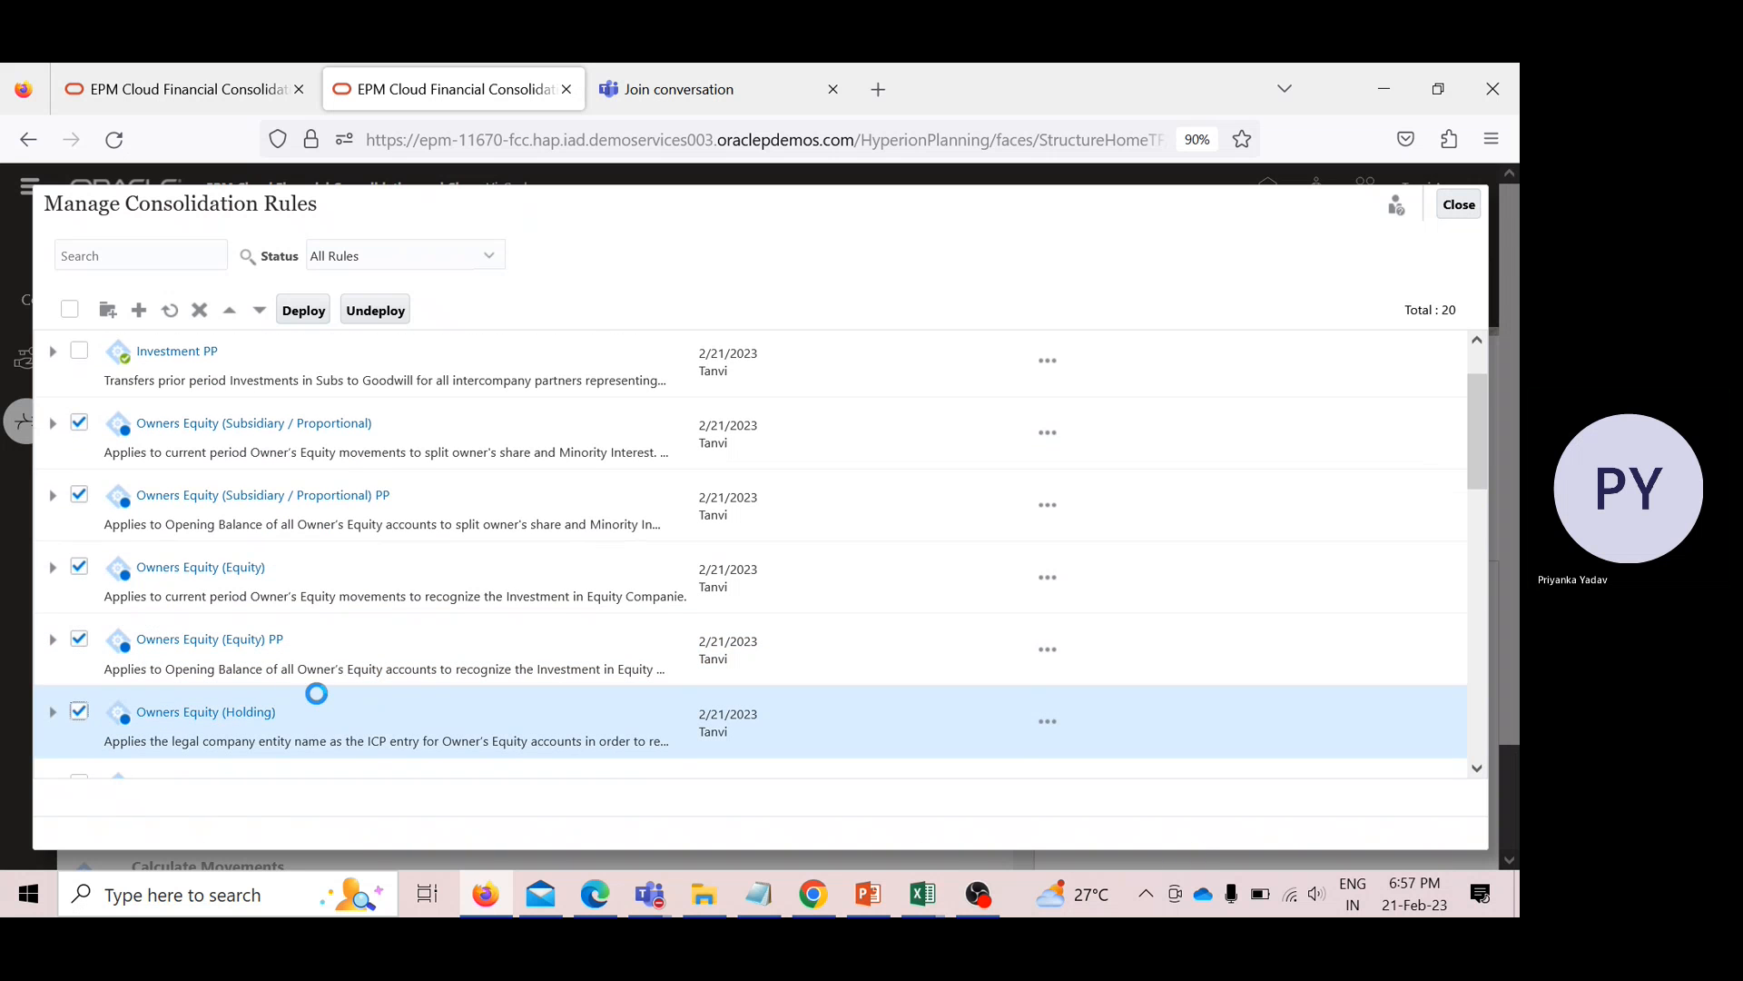
pyautogui.scroll(-1, 318, 693)
pyautogui.click(305, 311)
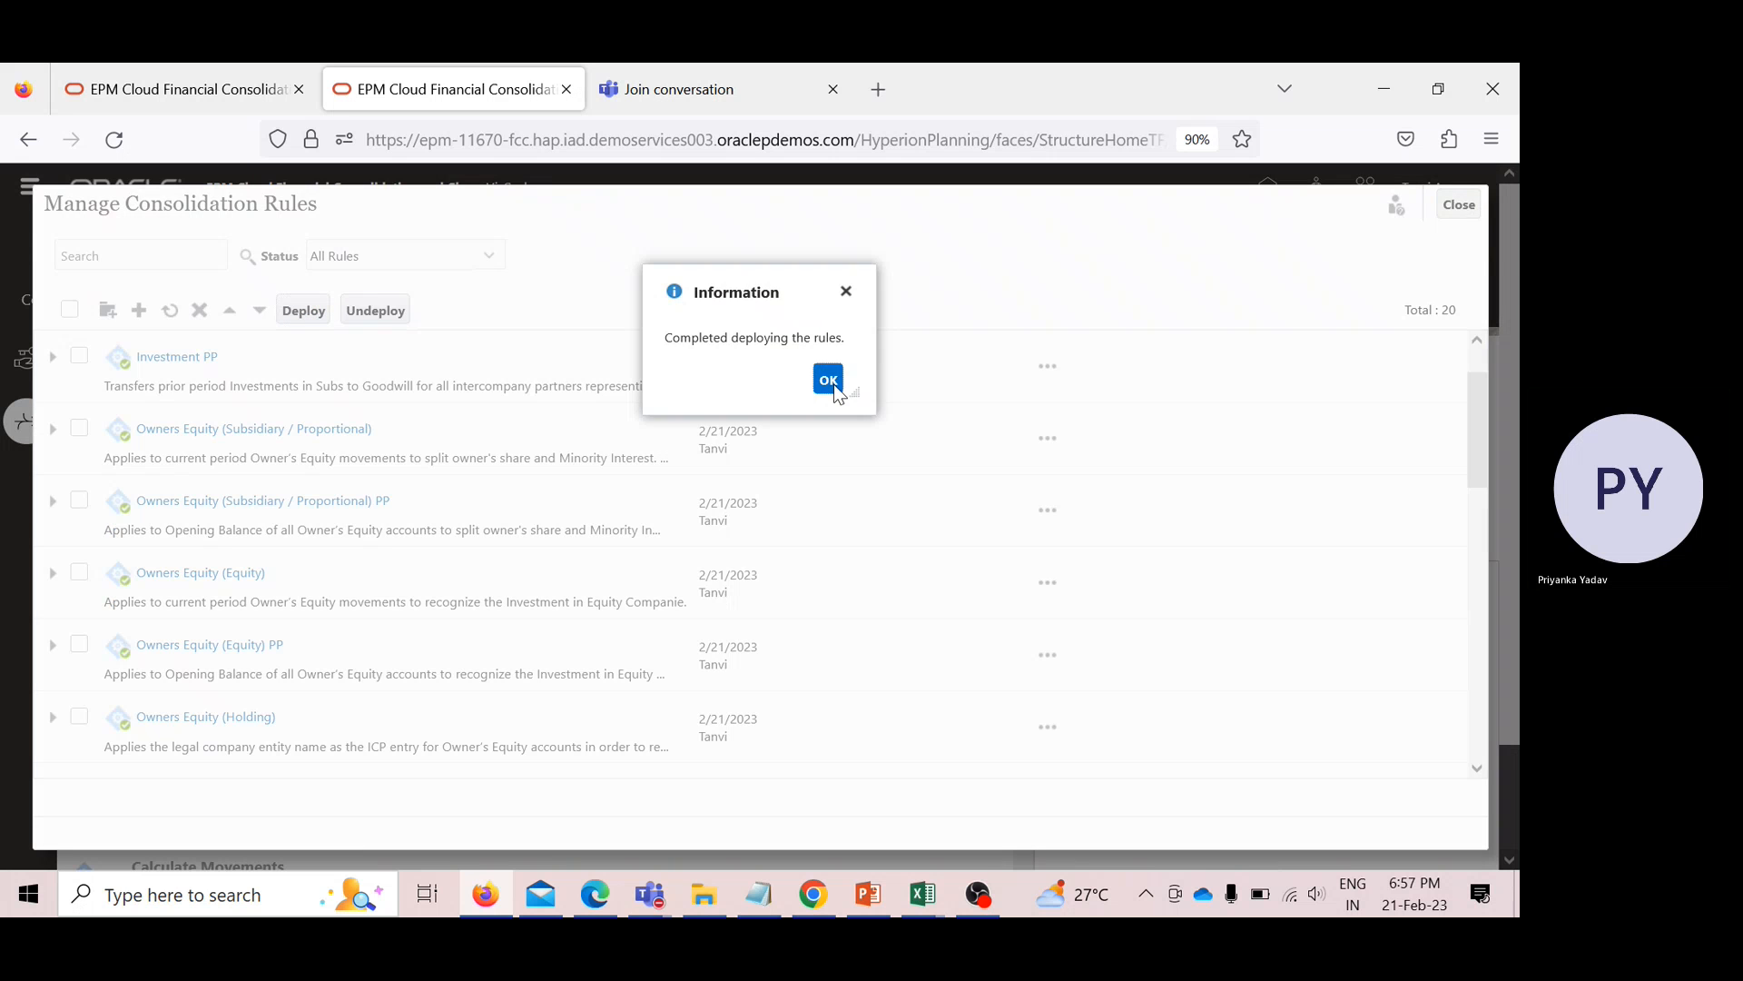
pyautogui.click(832, 384)
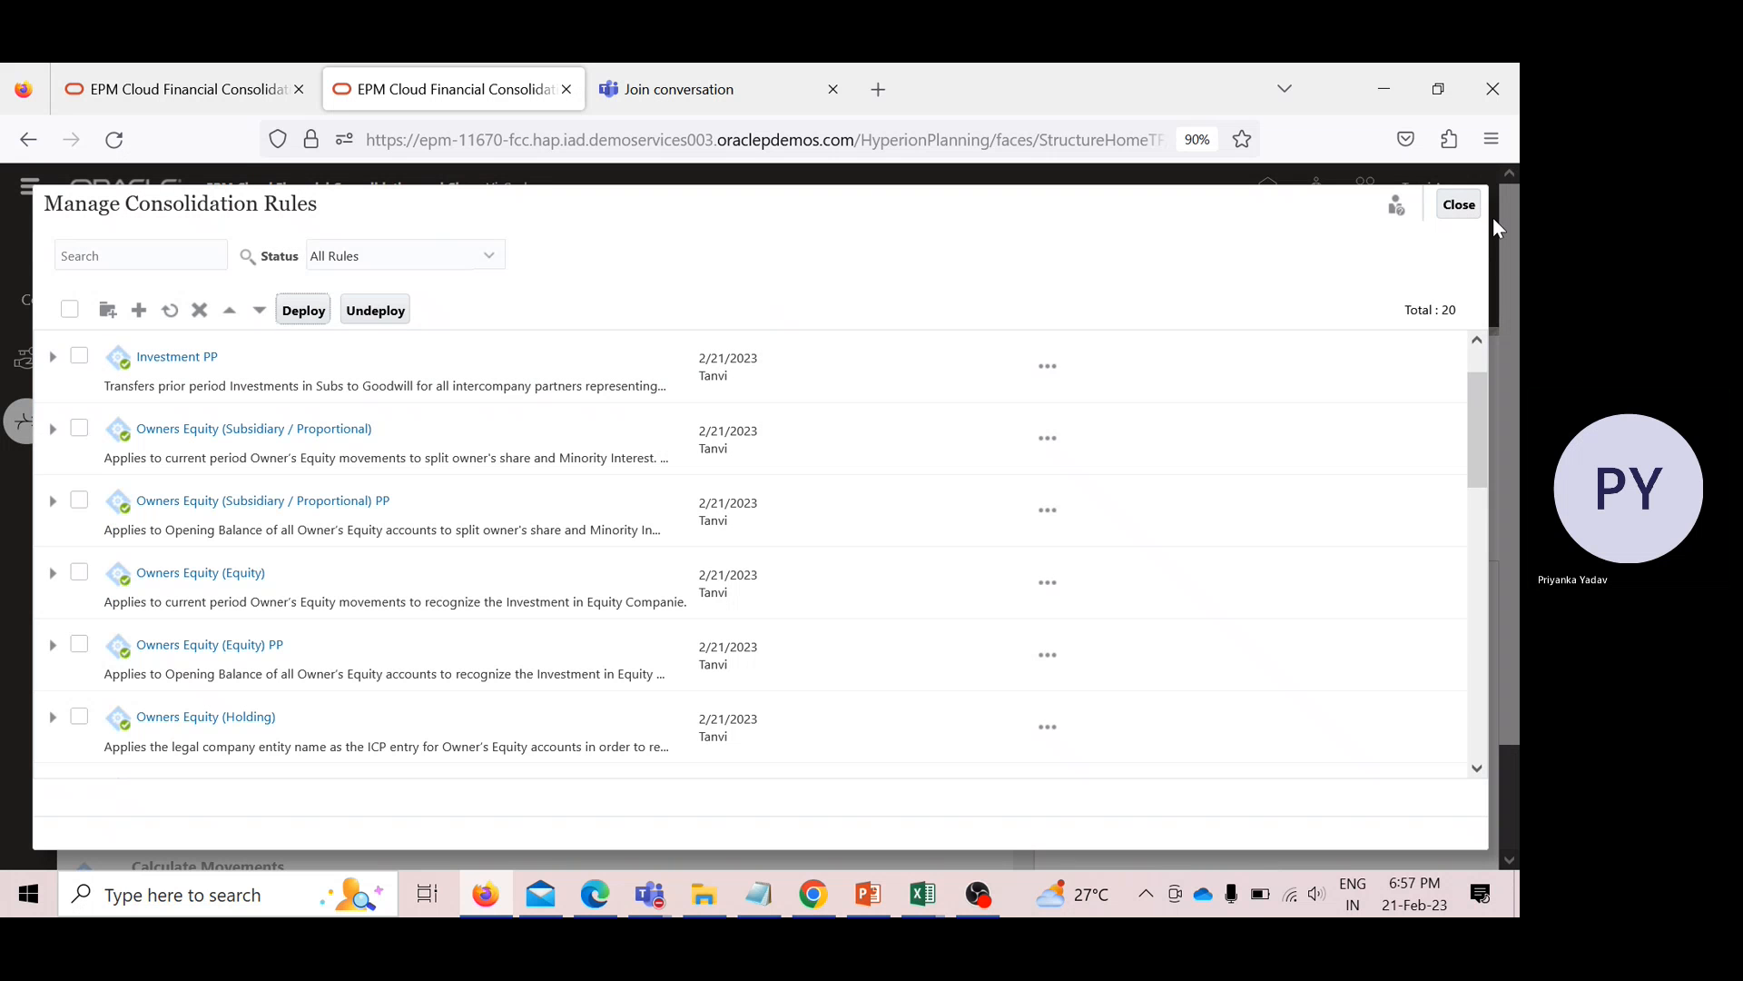
pyautogui.click(1462, 205)
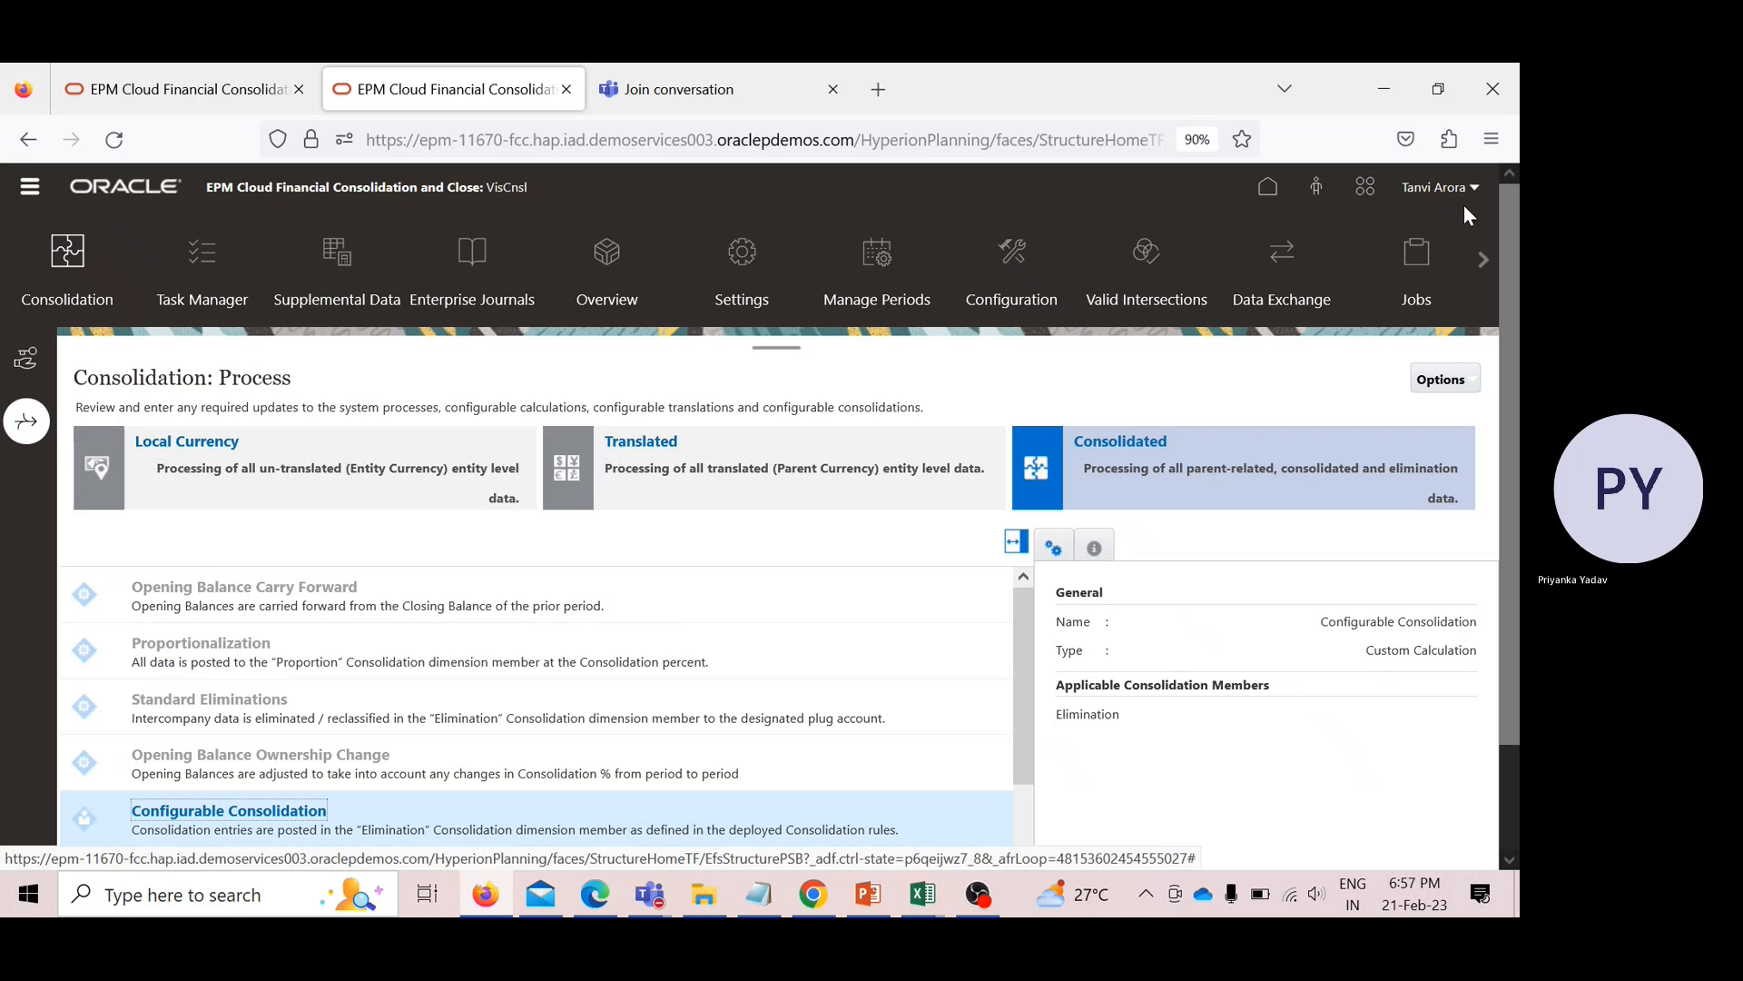
# Launch the Consolidate business rule for entity CE-01, scenario Actual, period Jan and year FY15.
pyautogui.click(31, 194)
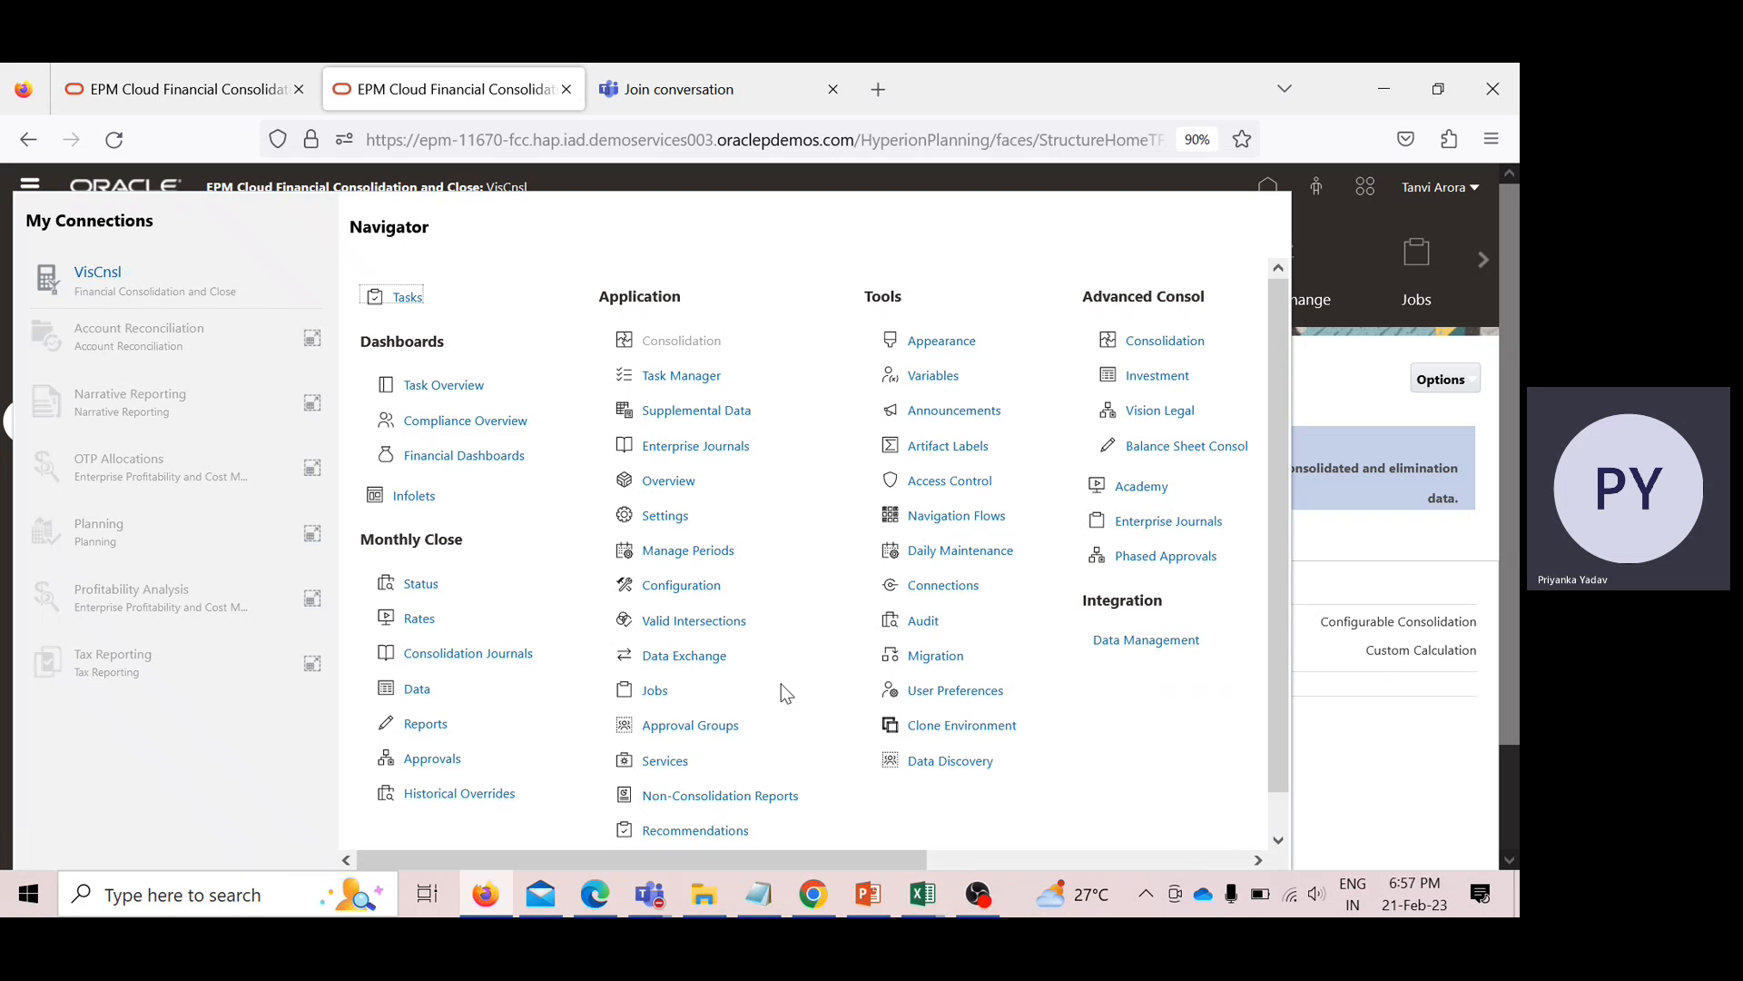
pyautogui.scroll(-1, 781, 684)
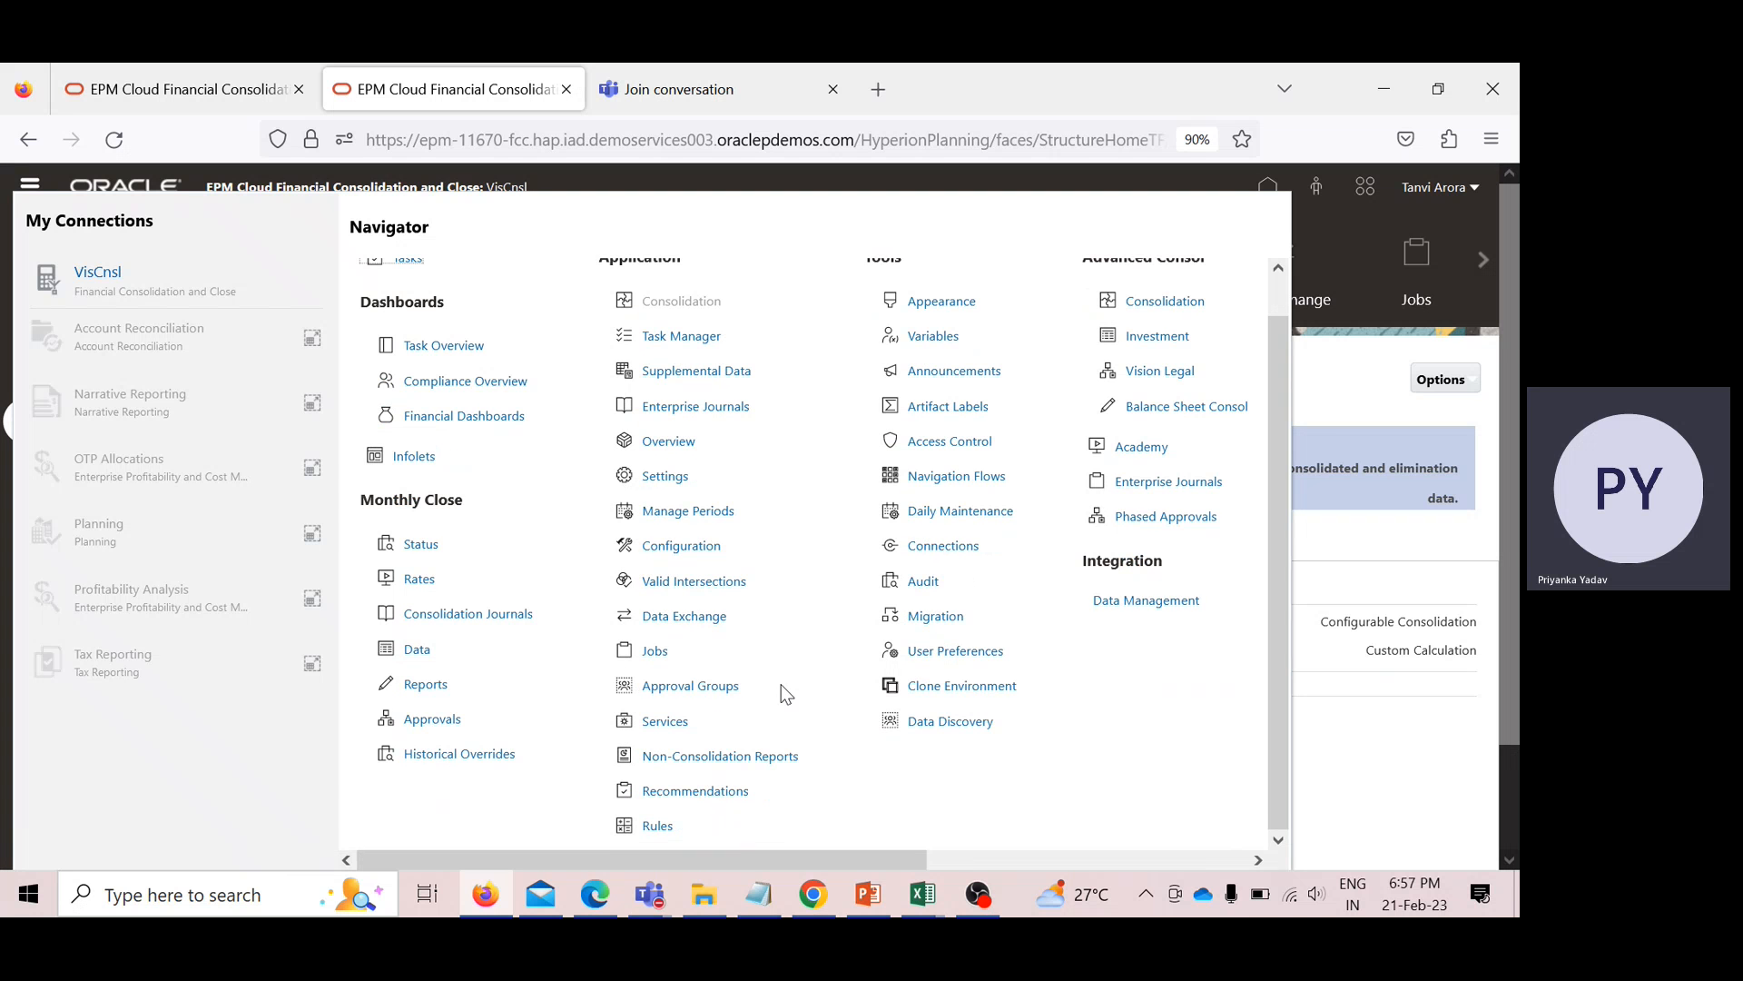
pyautogui.click(659, 828)
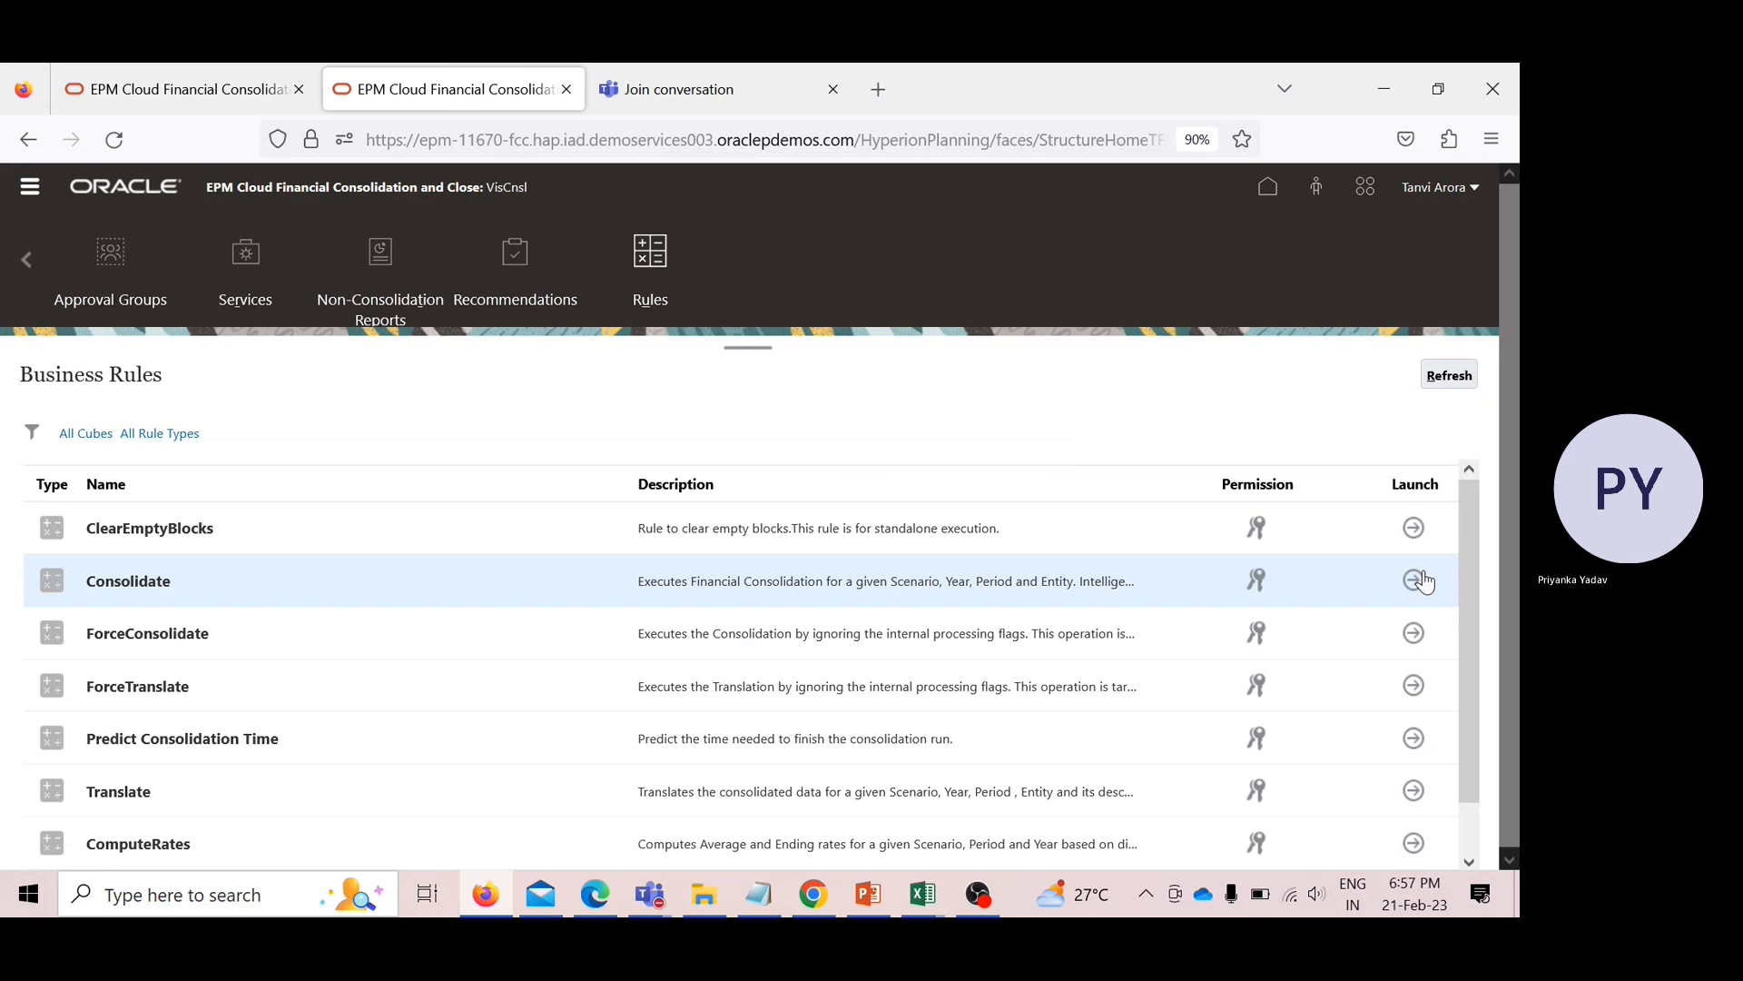
pyautogui.click(1415, 582)
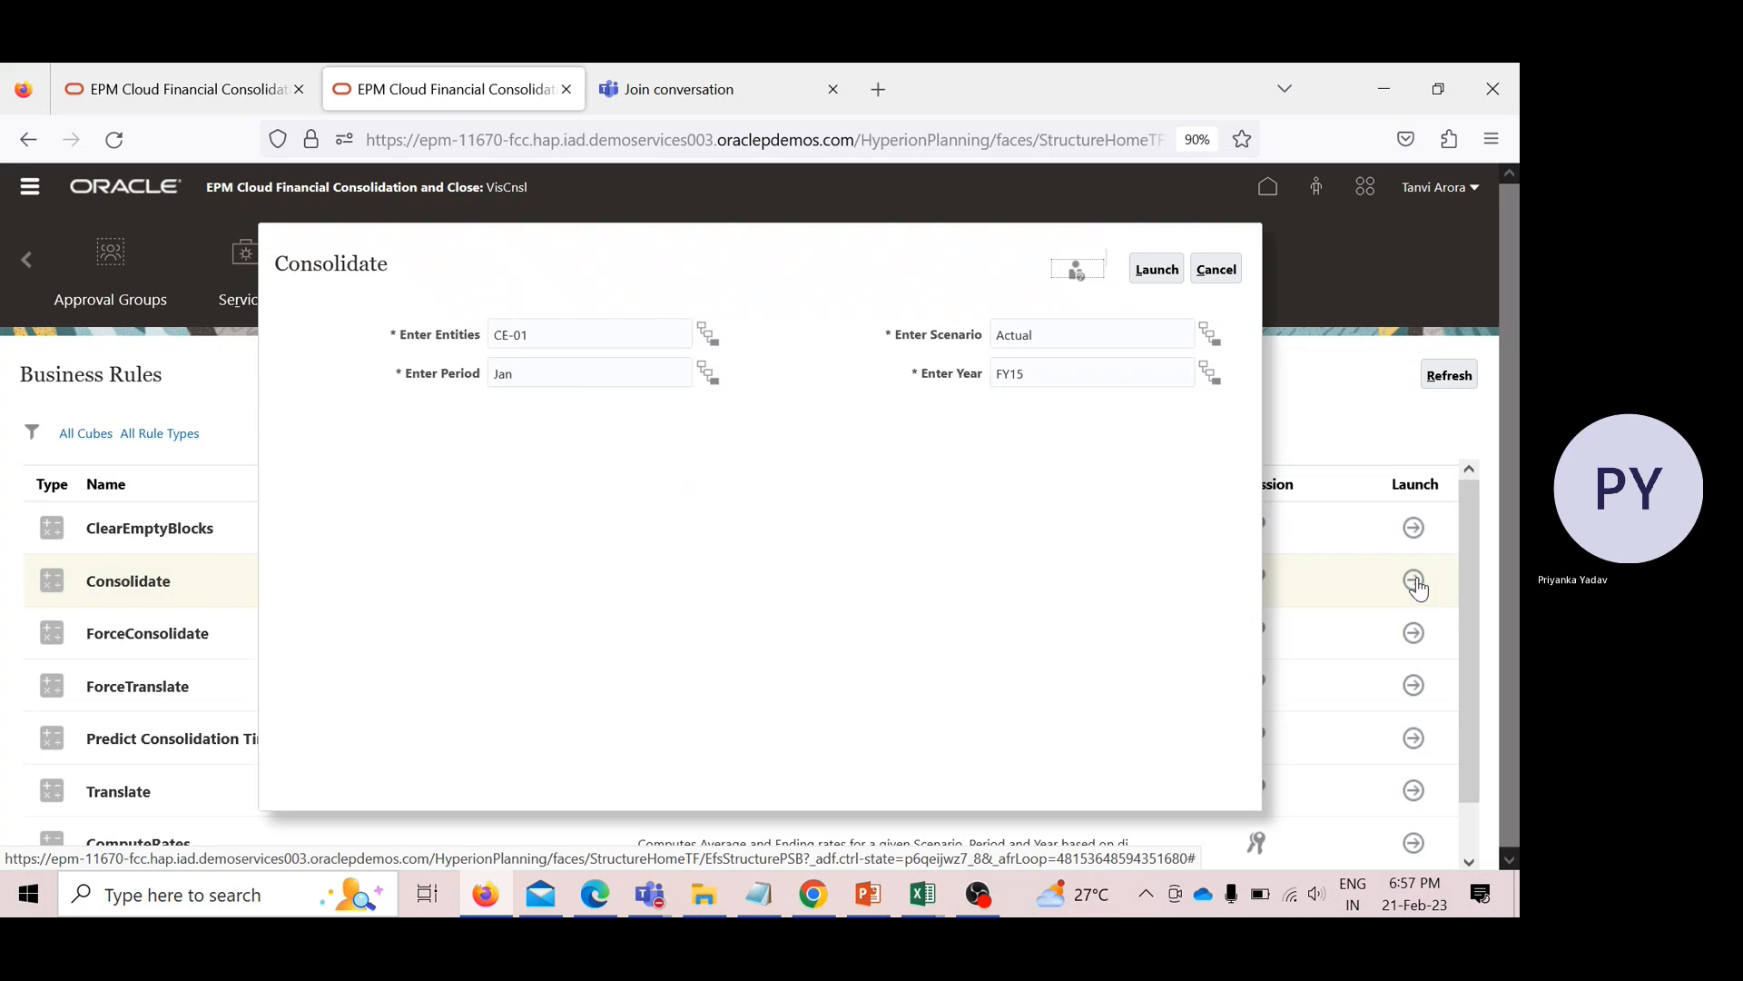
pyautogui.click(1165, 275)
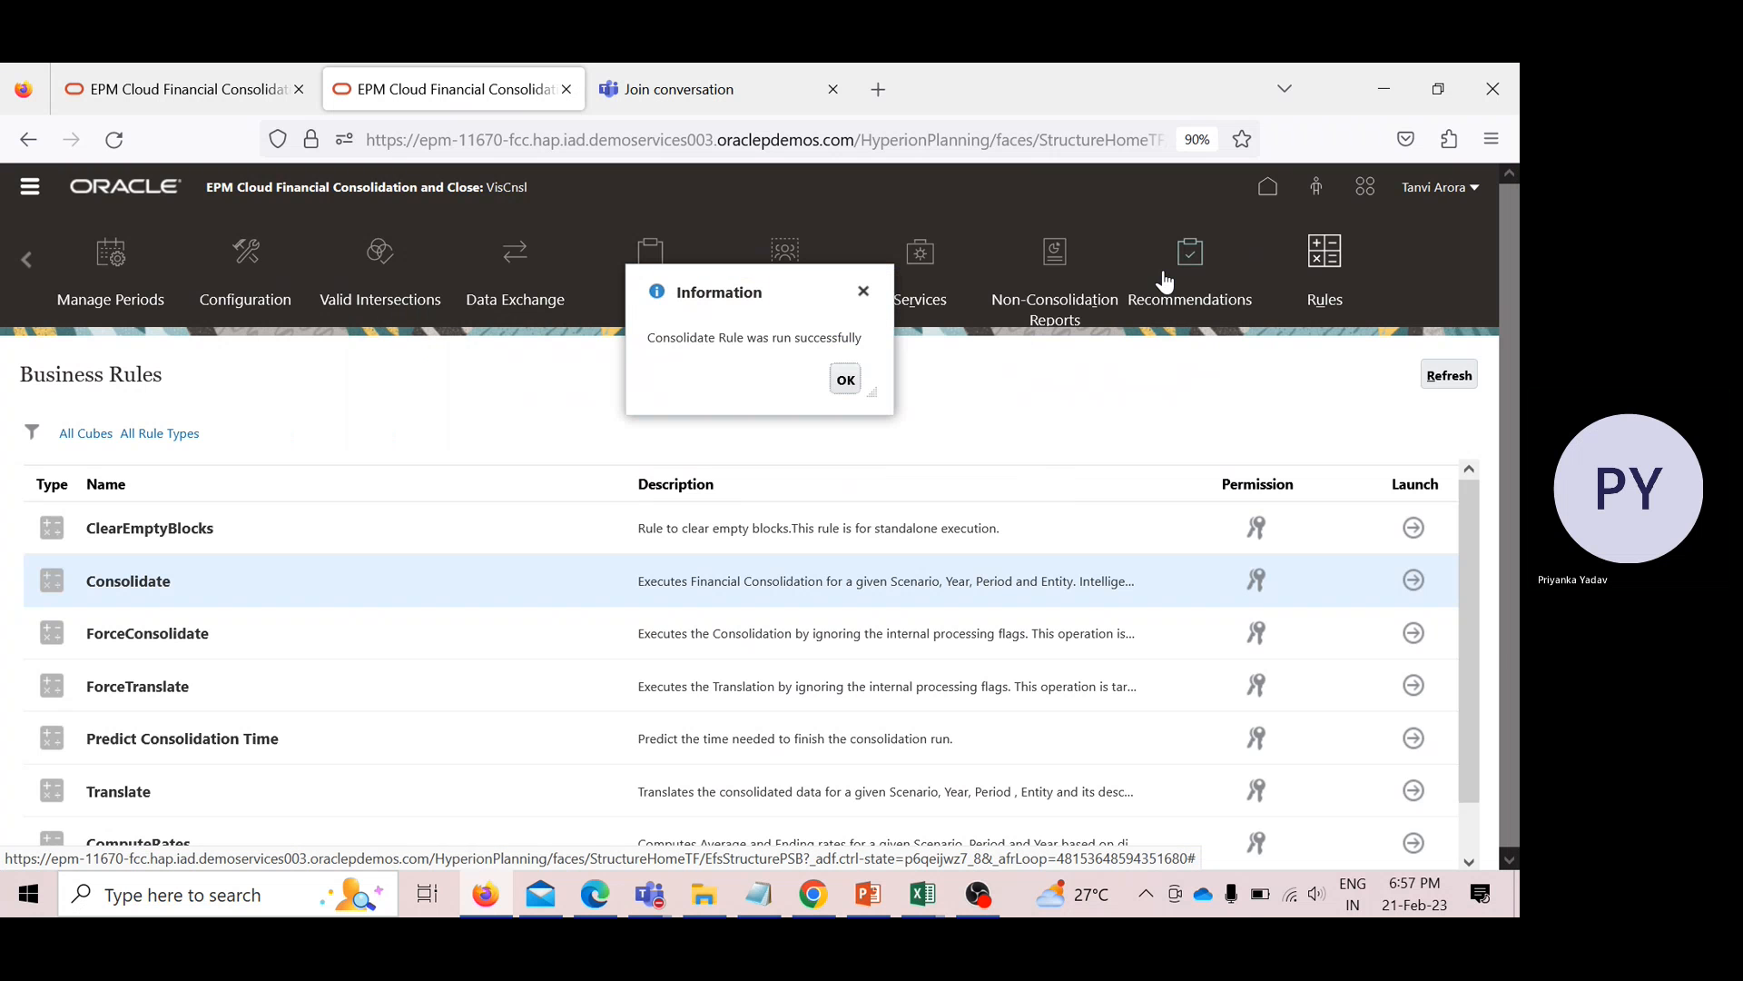
pyautogui.click(845, 382)
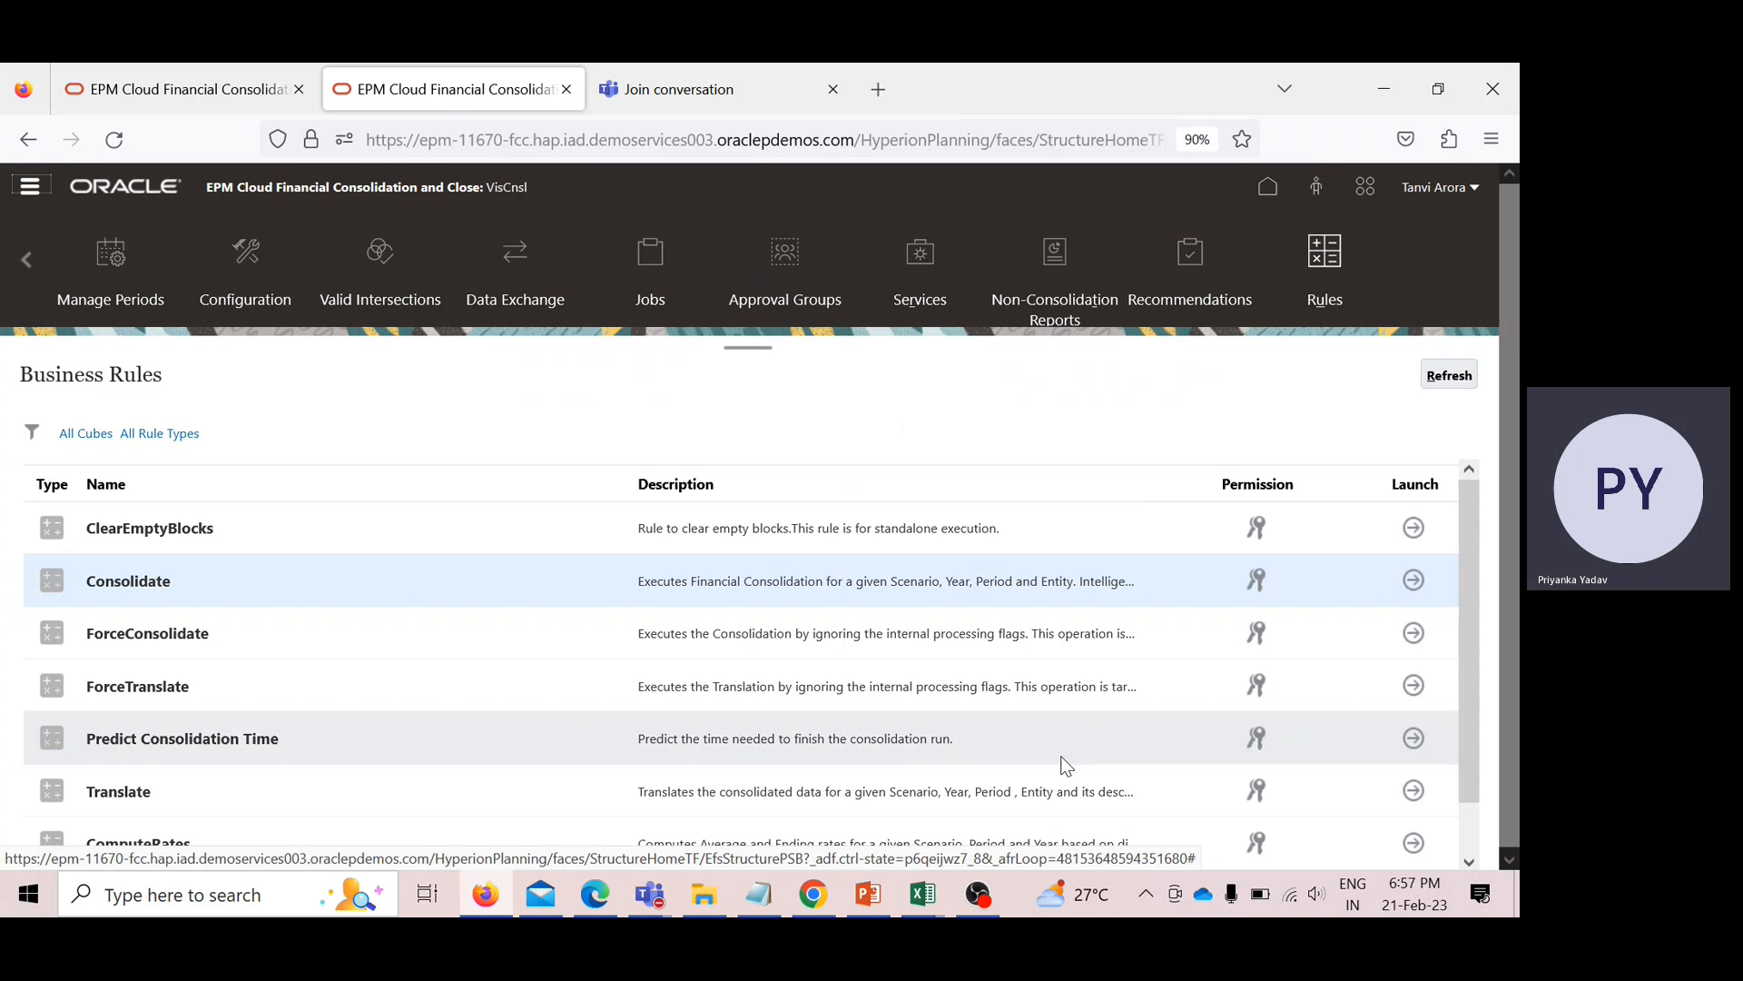
# Switch back to the Rules workbook in Excel, refresh the output1 grid and review Consol01's Common Stock, Minority Interest, Goodwill and Retained Earnings.
pyautogui.moveTo(939, 899)
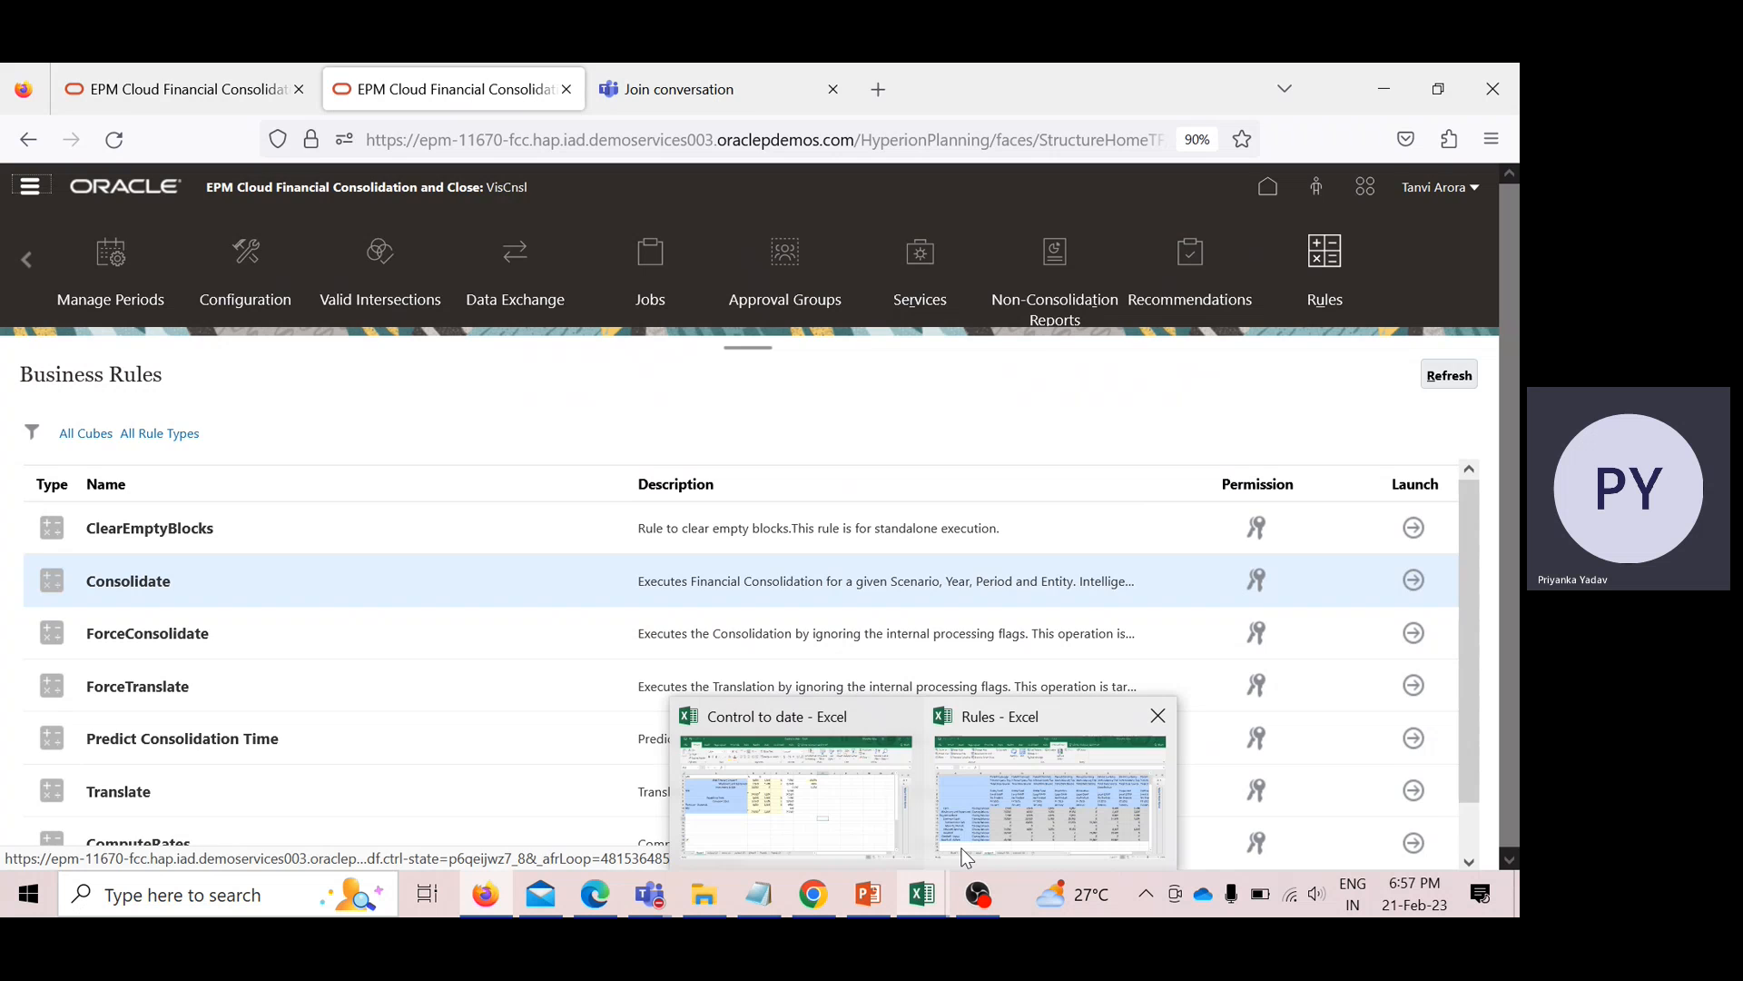
pyautogui.click(966, 857)
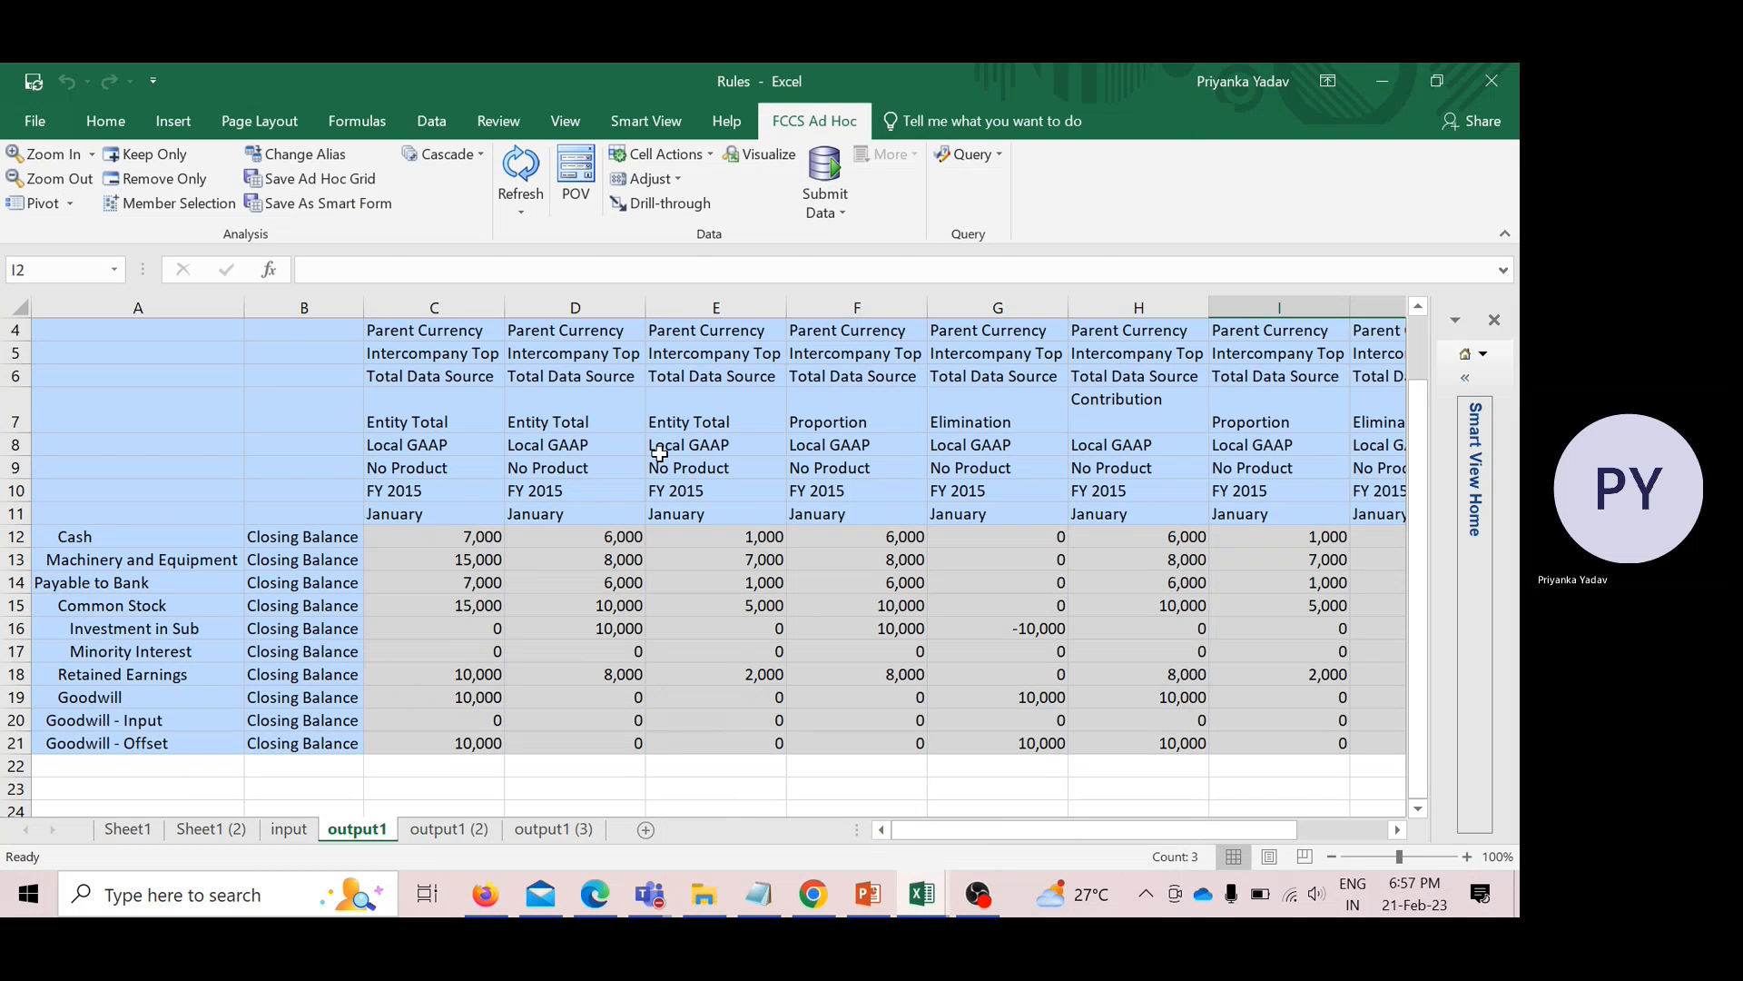
pyautogui.click(521, 182)
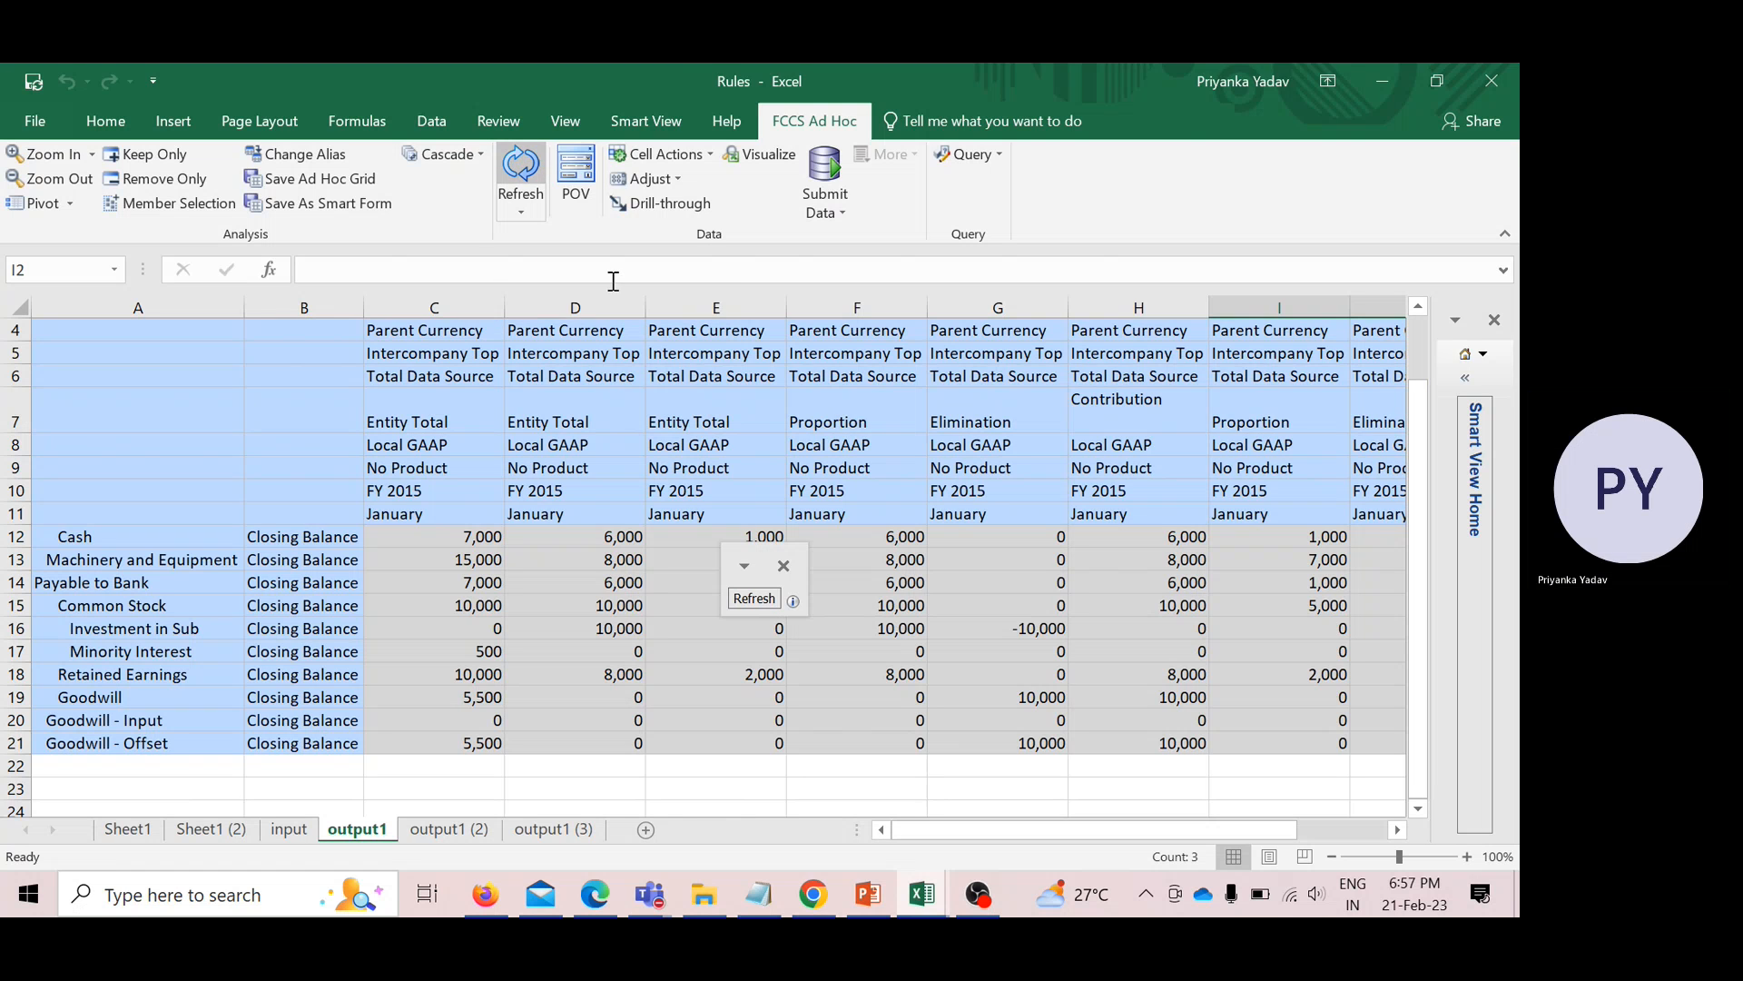
pyautogui.click(783, 567)
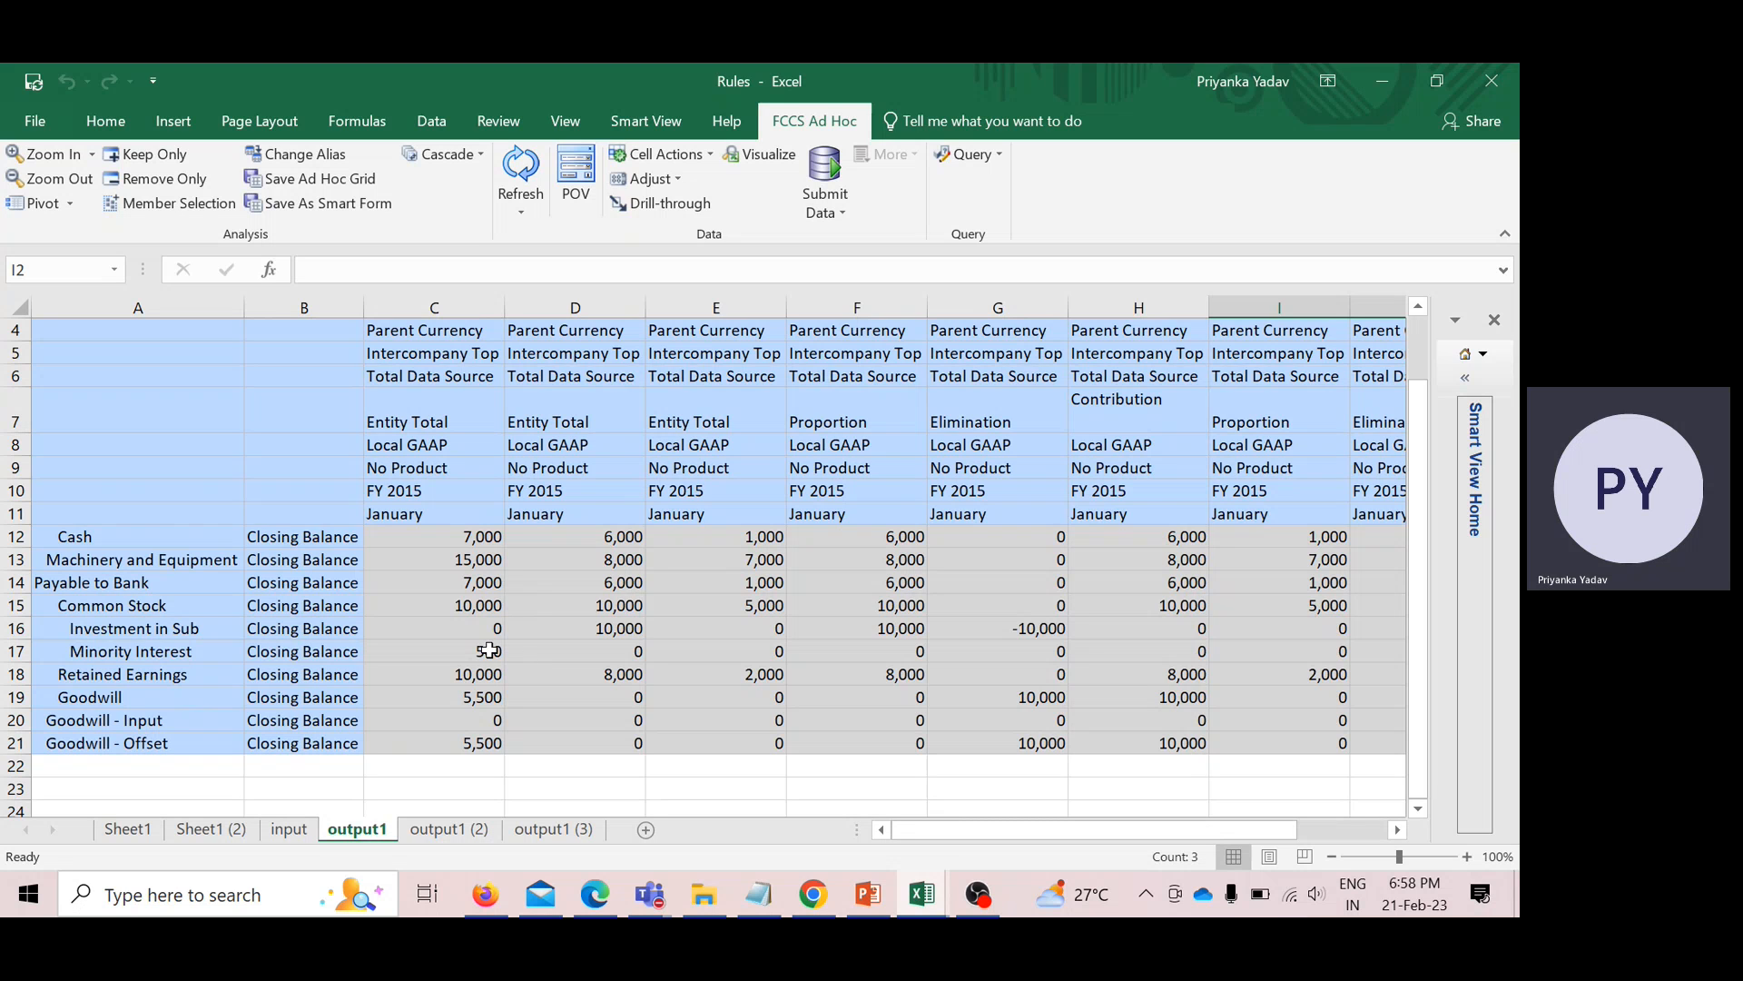
pyautogui.click(561, 606)
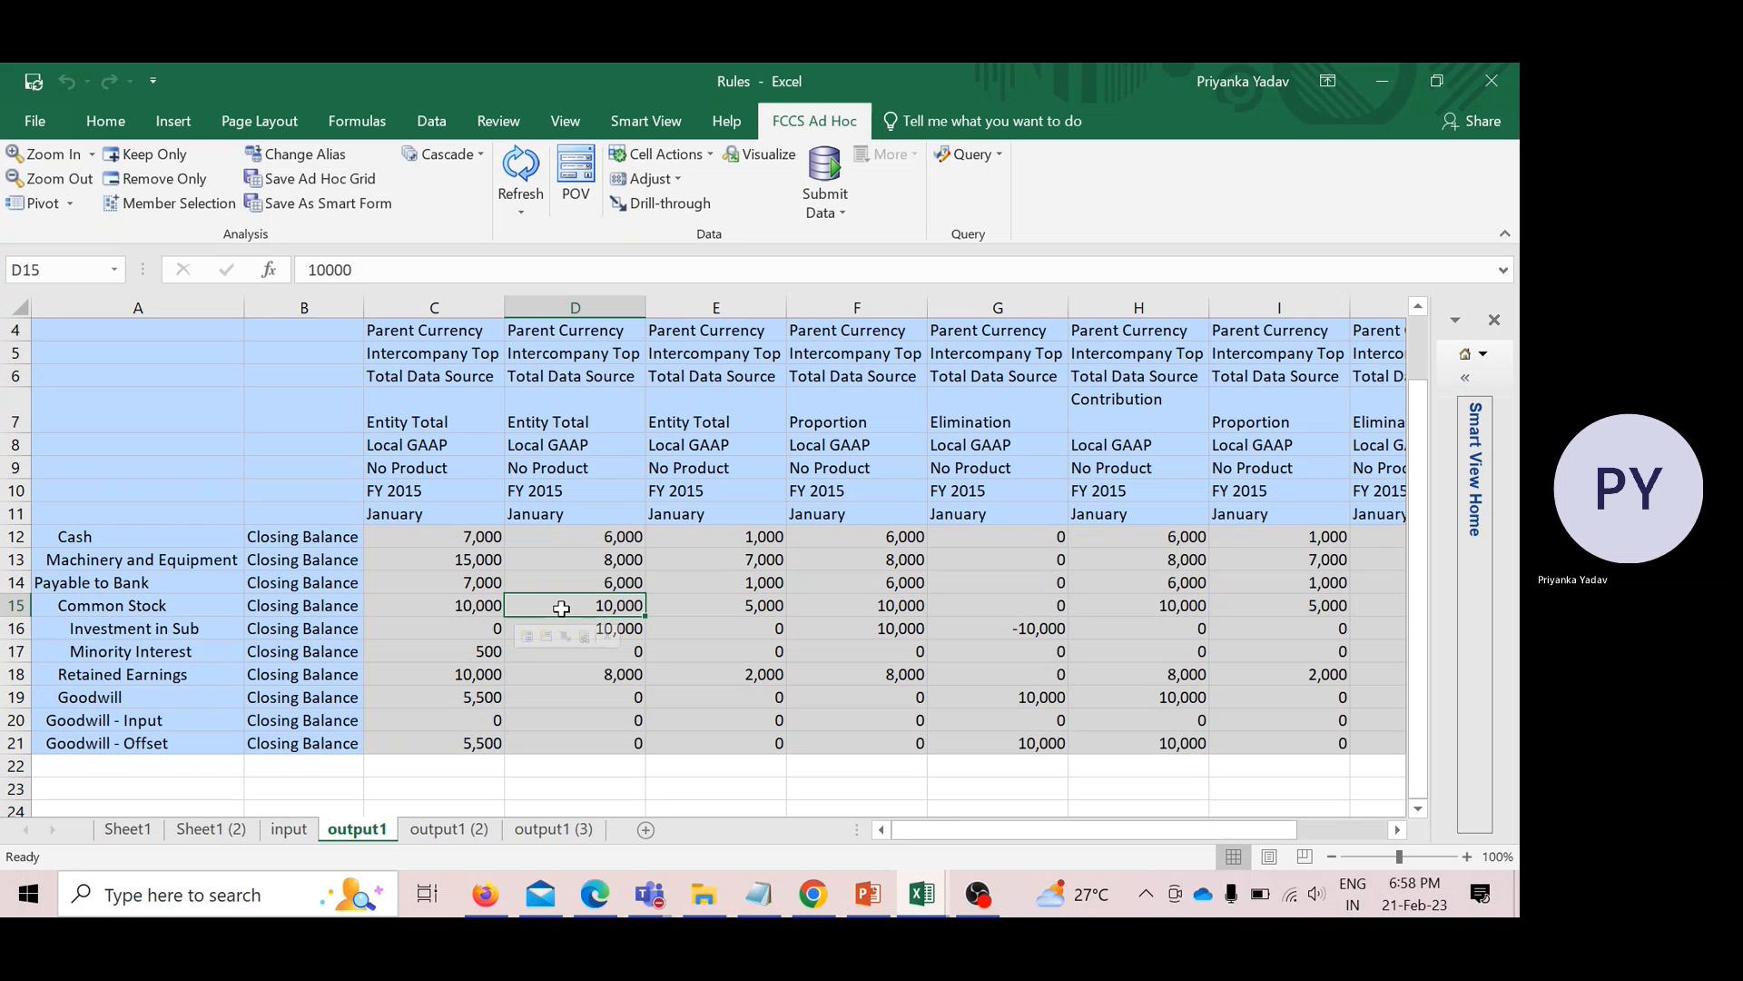
pyautogui.click(483, 653)
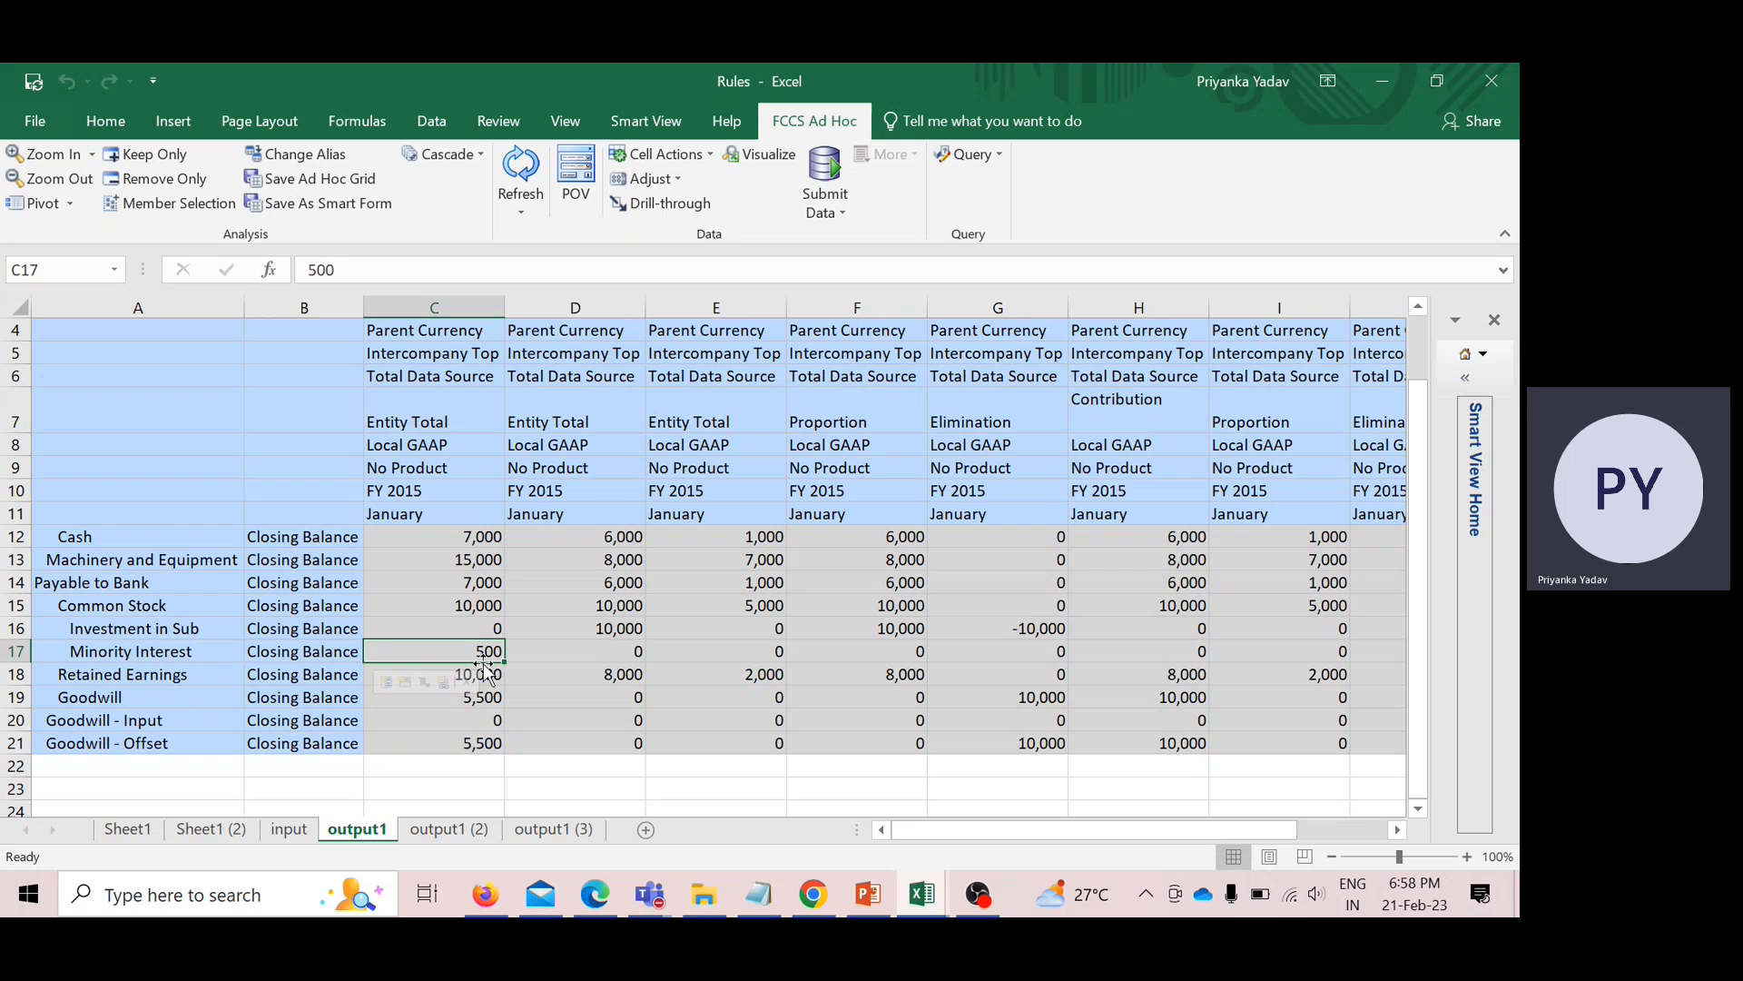
pyautogui.click(483, 697)
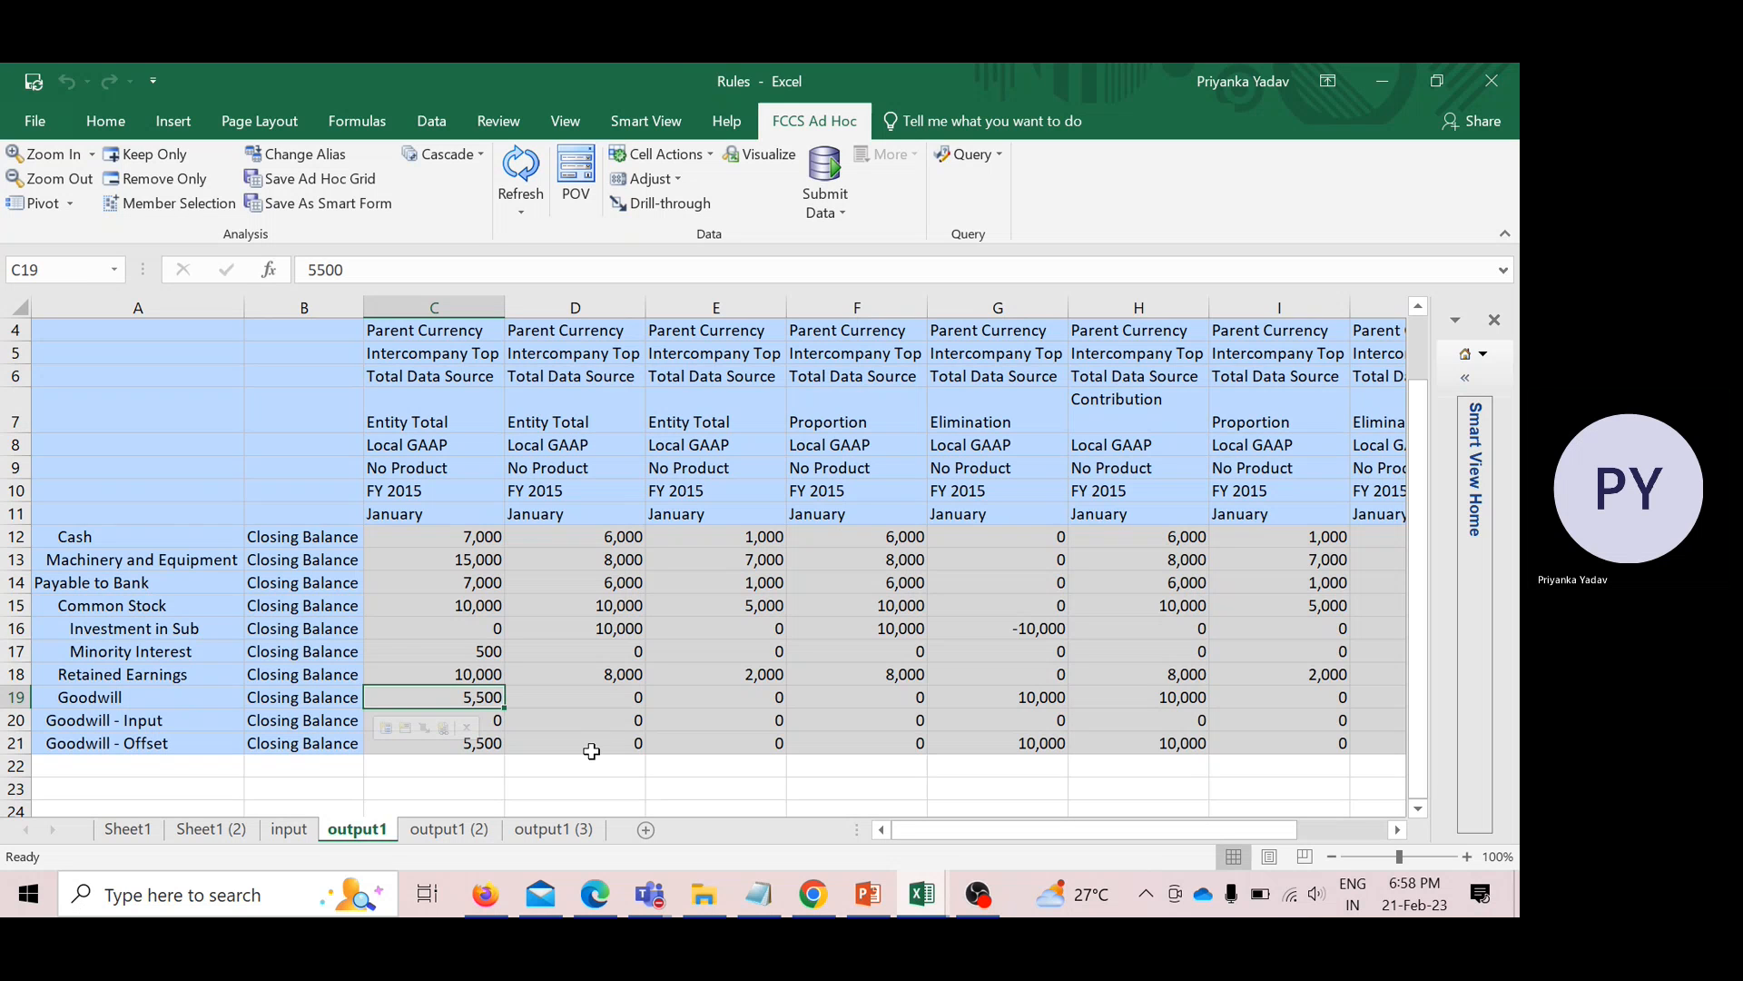
pyautogui.click(488, 672)
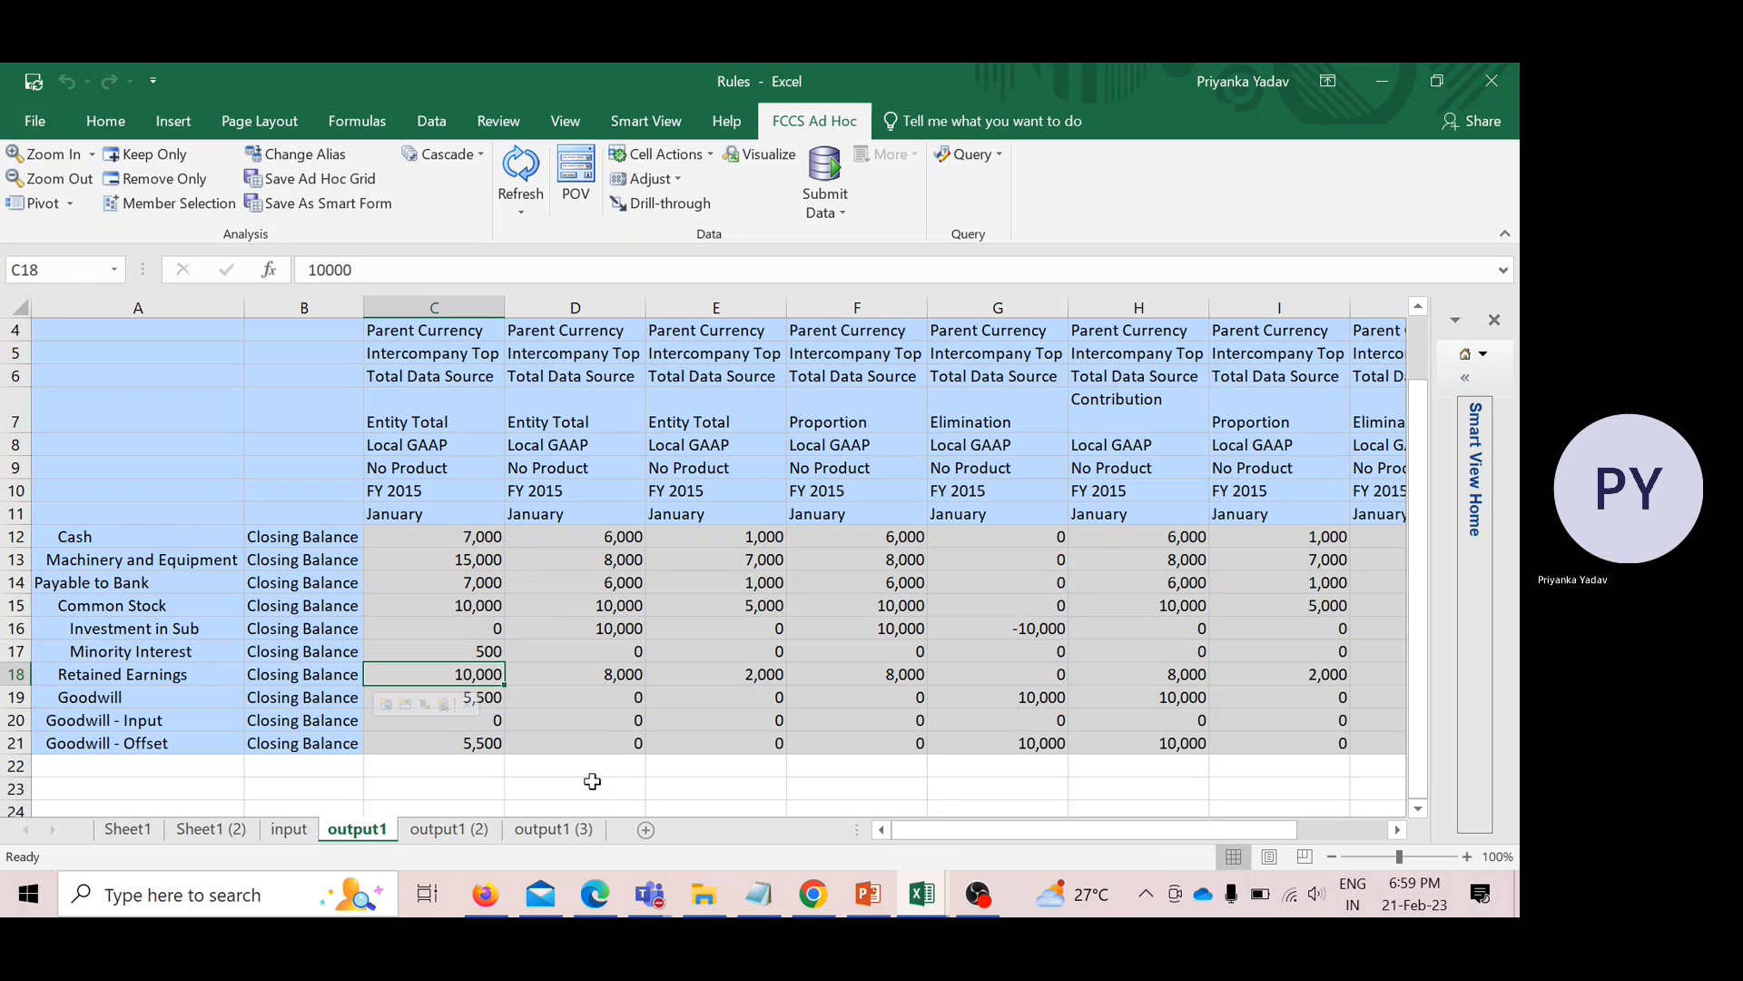
# Switch to Oracle Financial Consolidation and Close in the browser and open the Consolidated process's Configurable Consolidation rules.
pyautogui.click(487, 897)
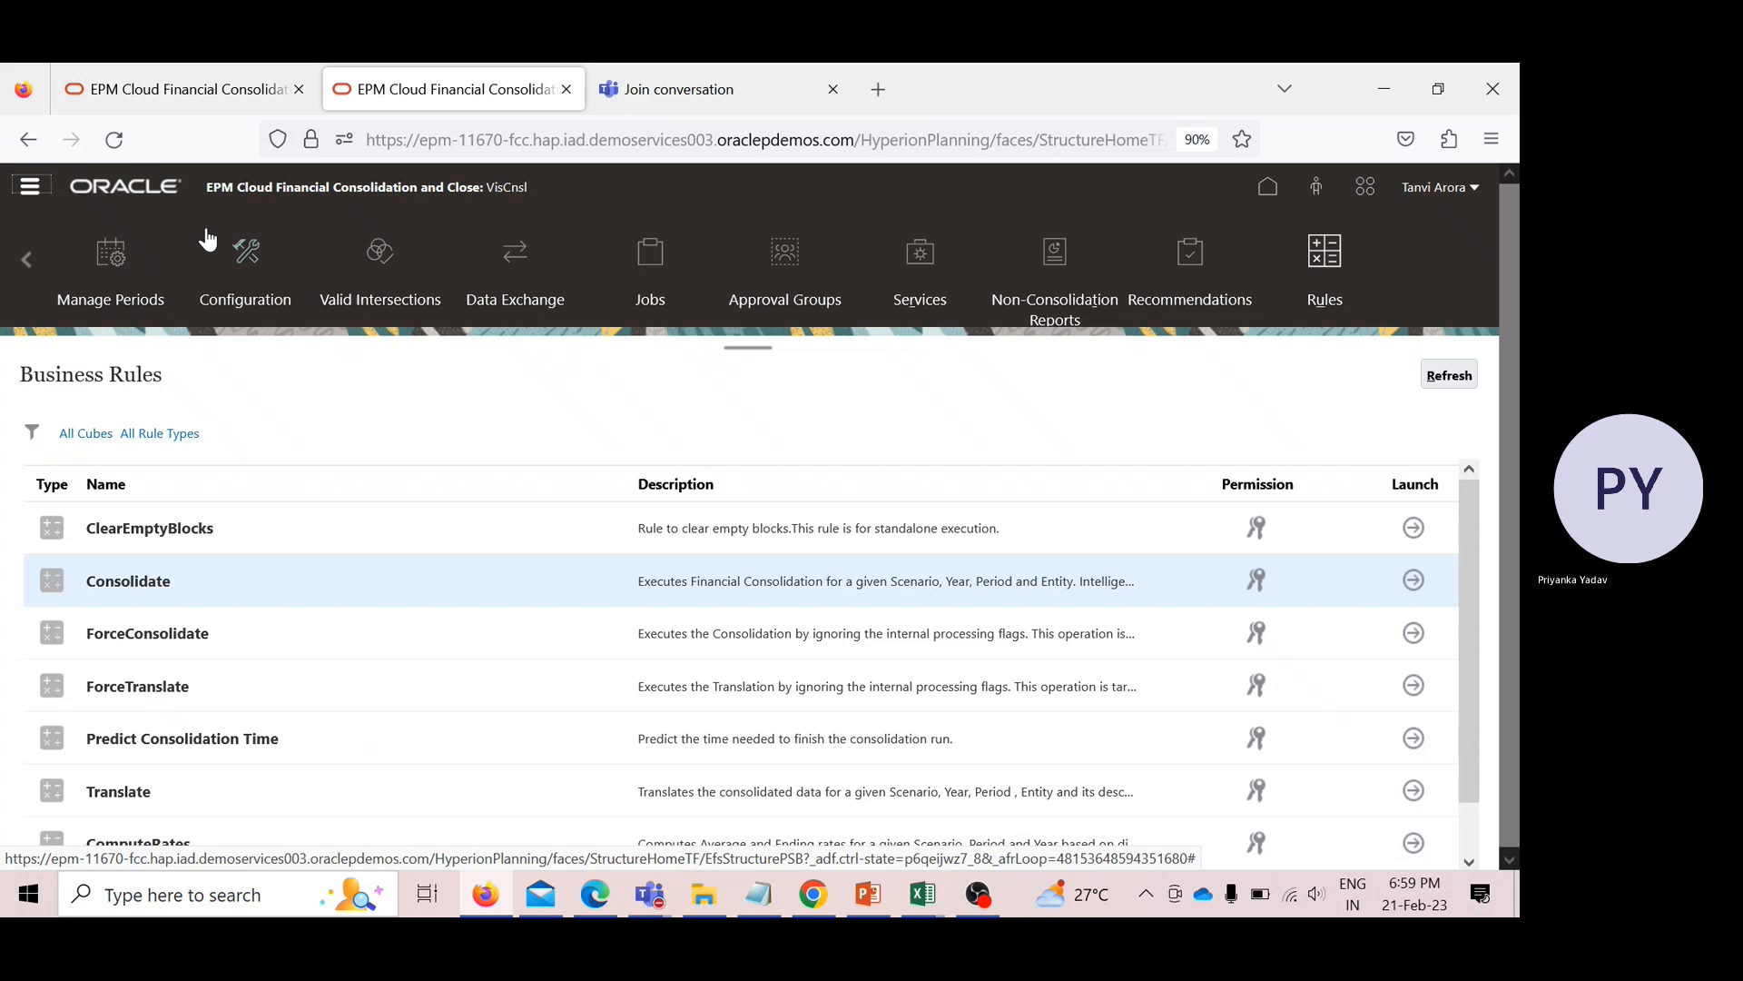
pyautogui.click(32, 190)
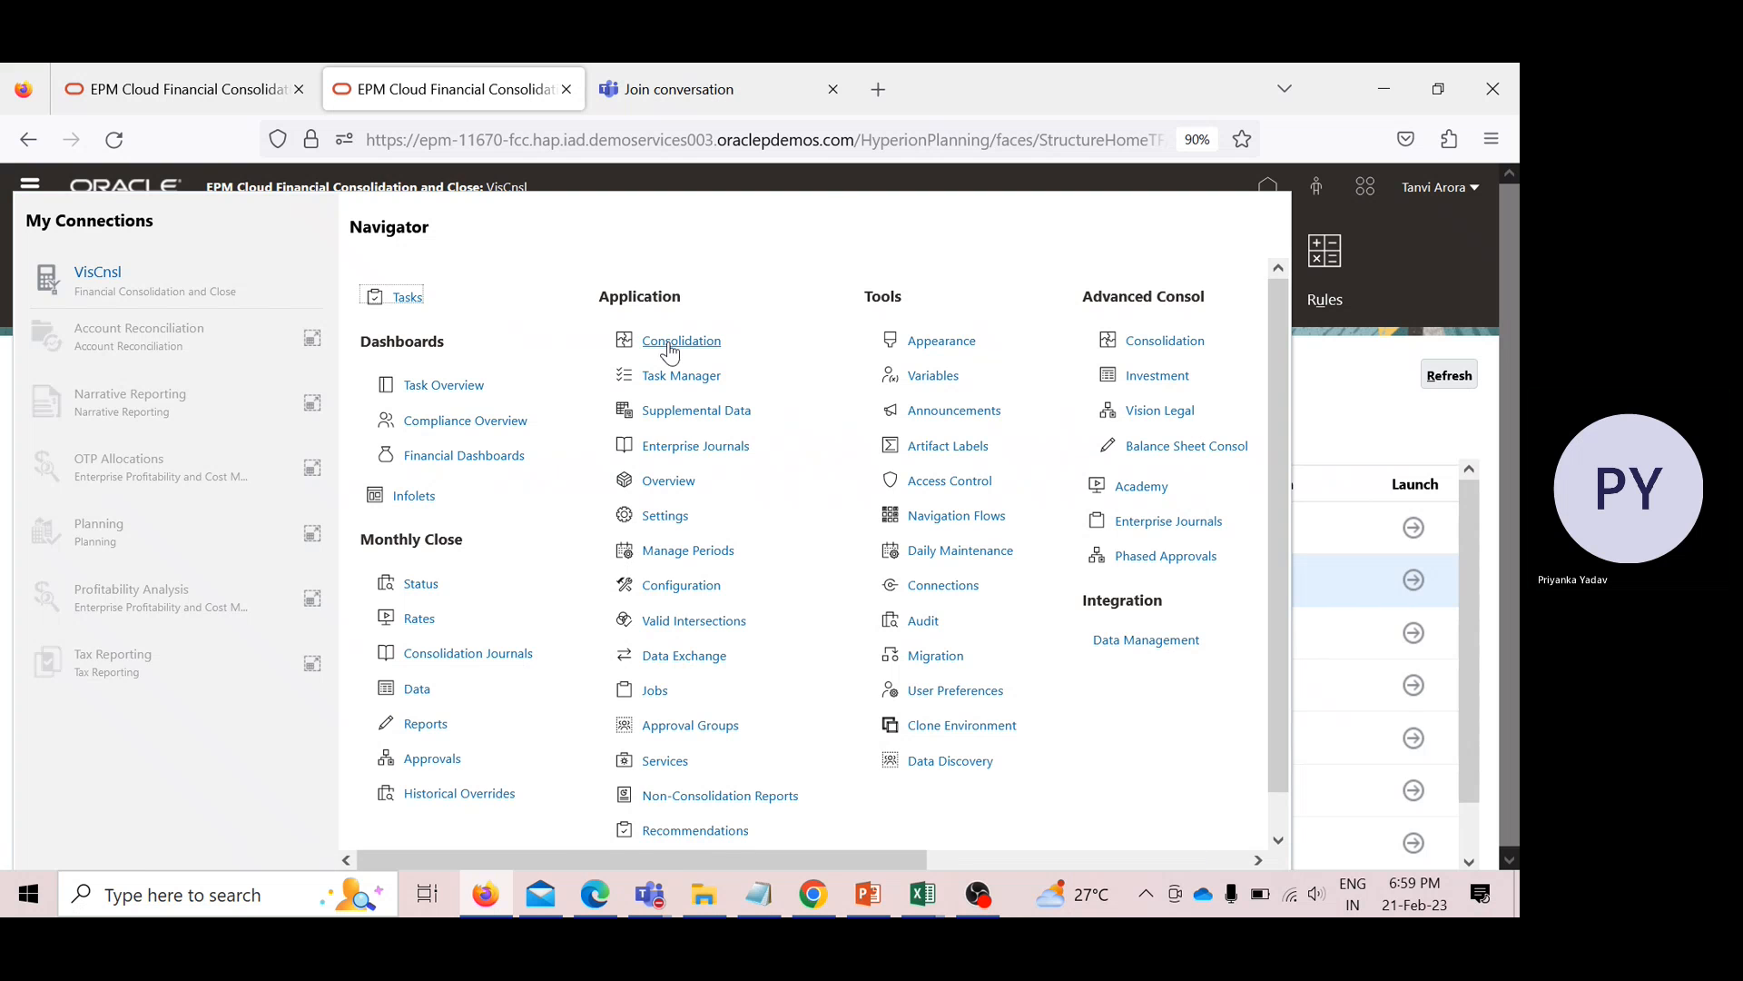
pyautogui.click(676, 344)
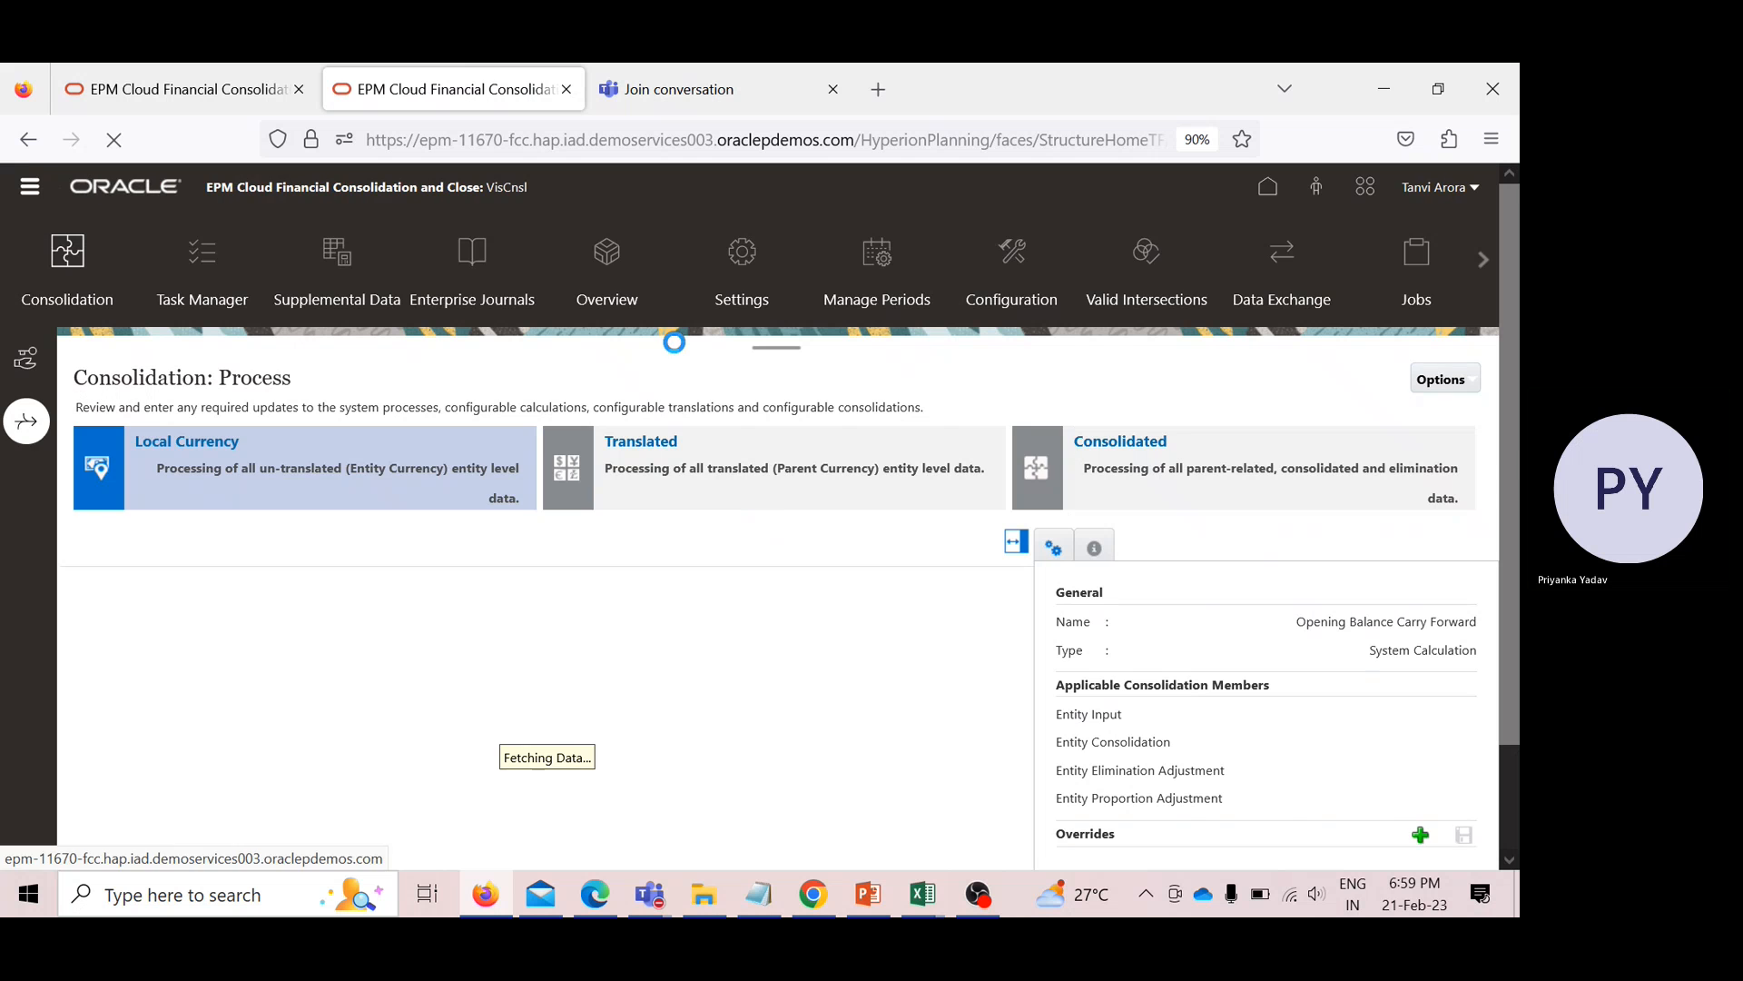
pyautogui.click(1143, 445)
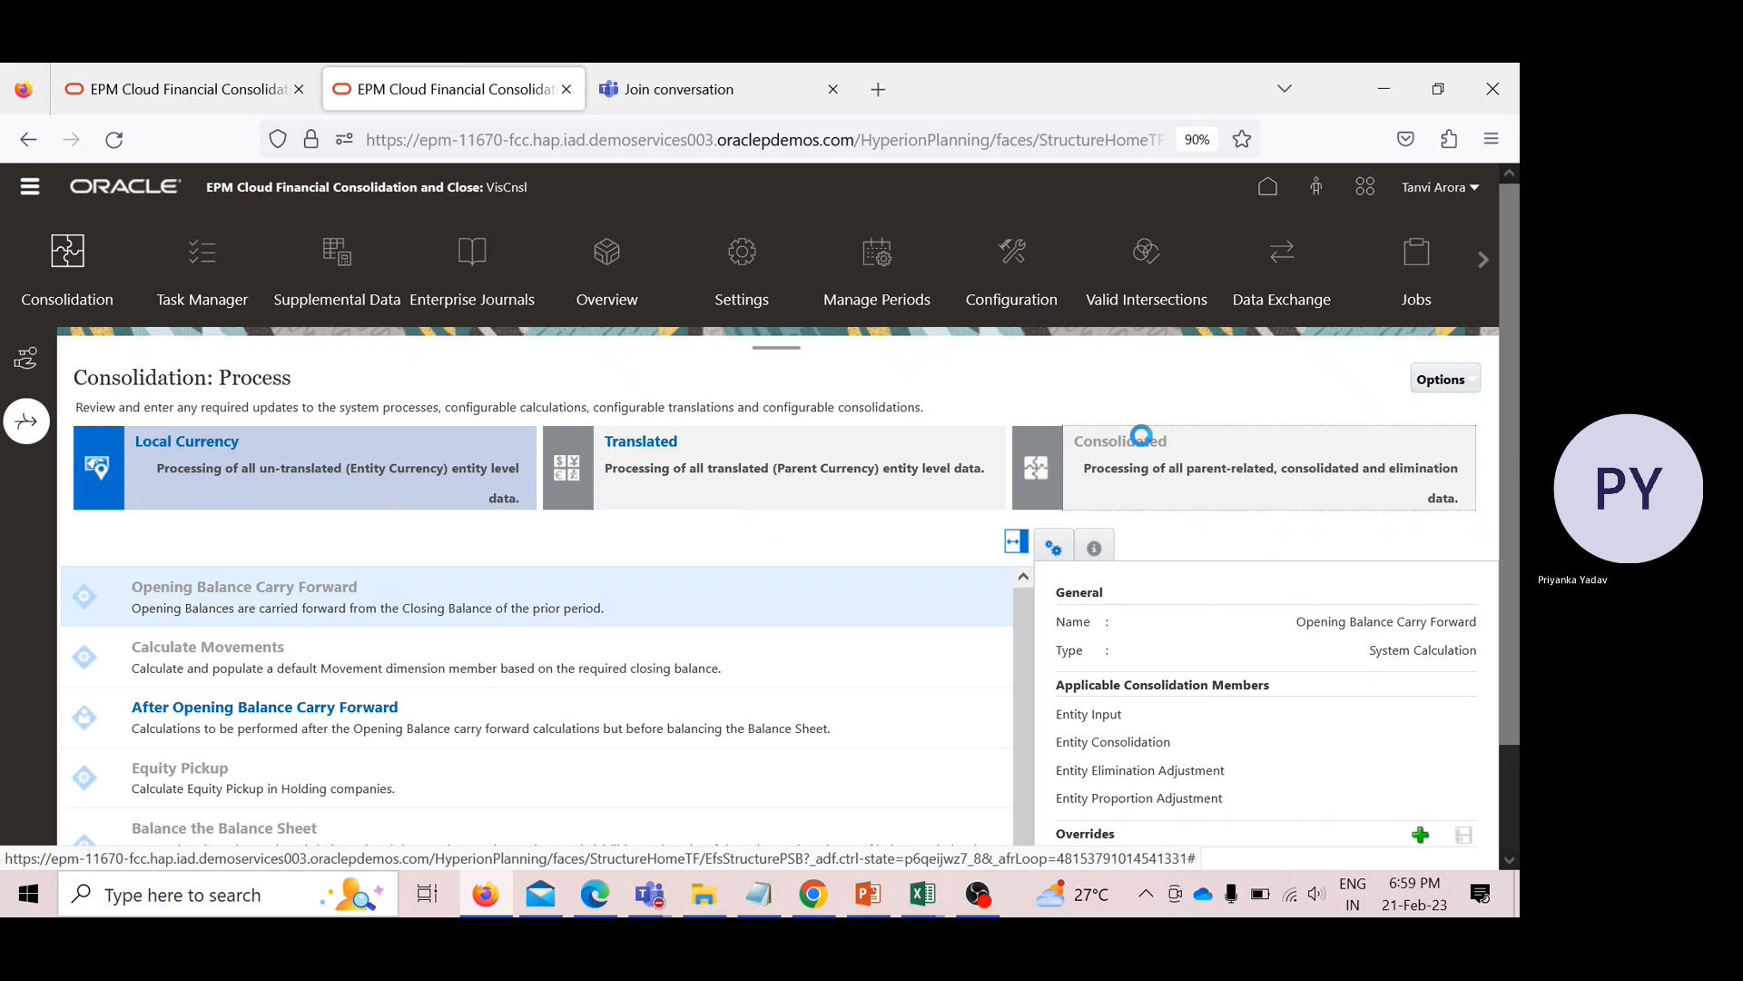
pyautogui.scroll(-2, 737, 601)
pyautogui.click(293, 718)
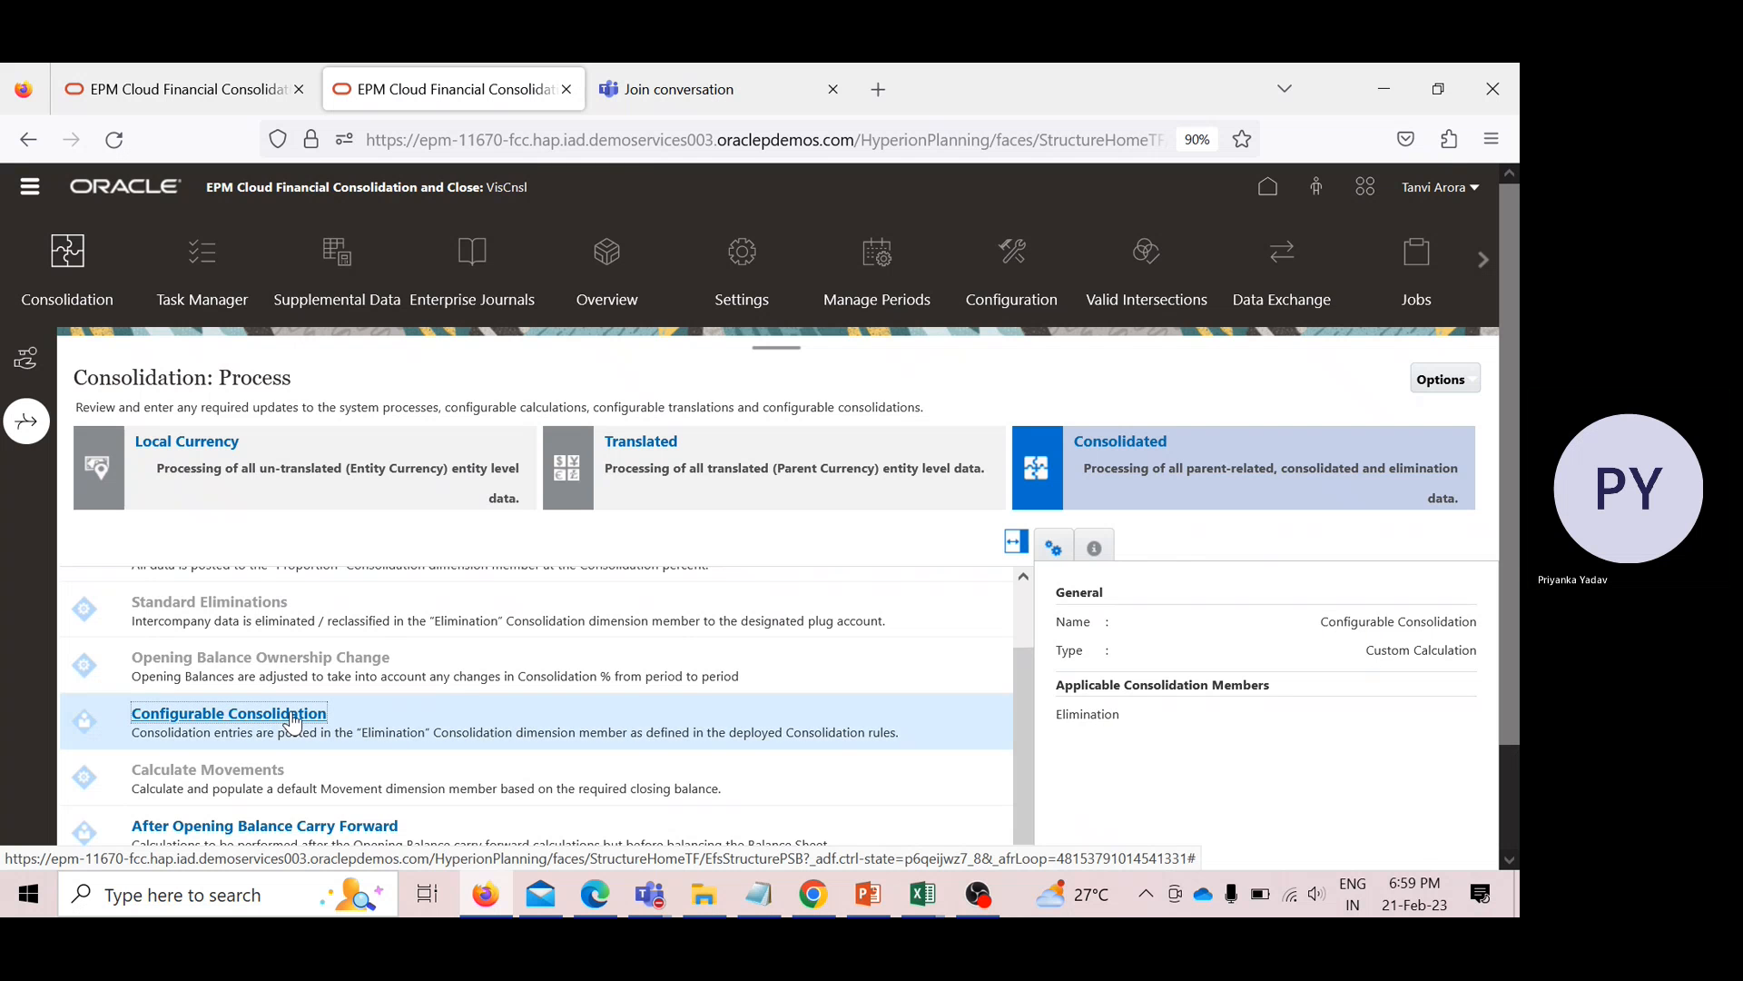
pyautogui.click(292, 718)
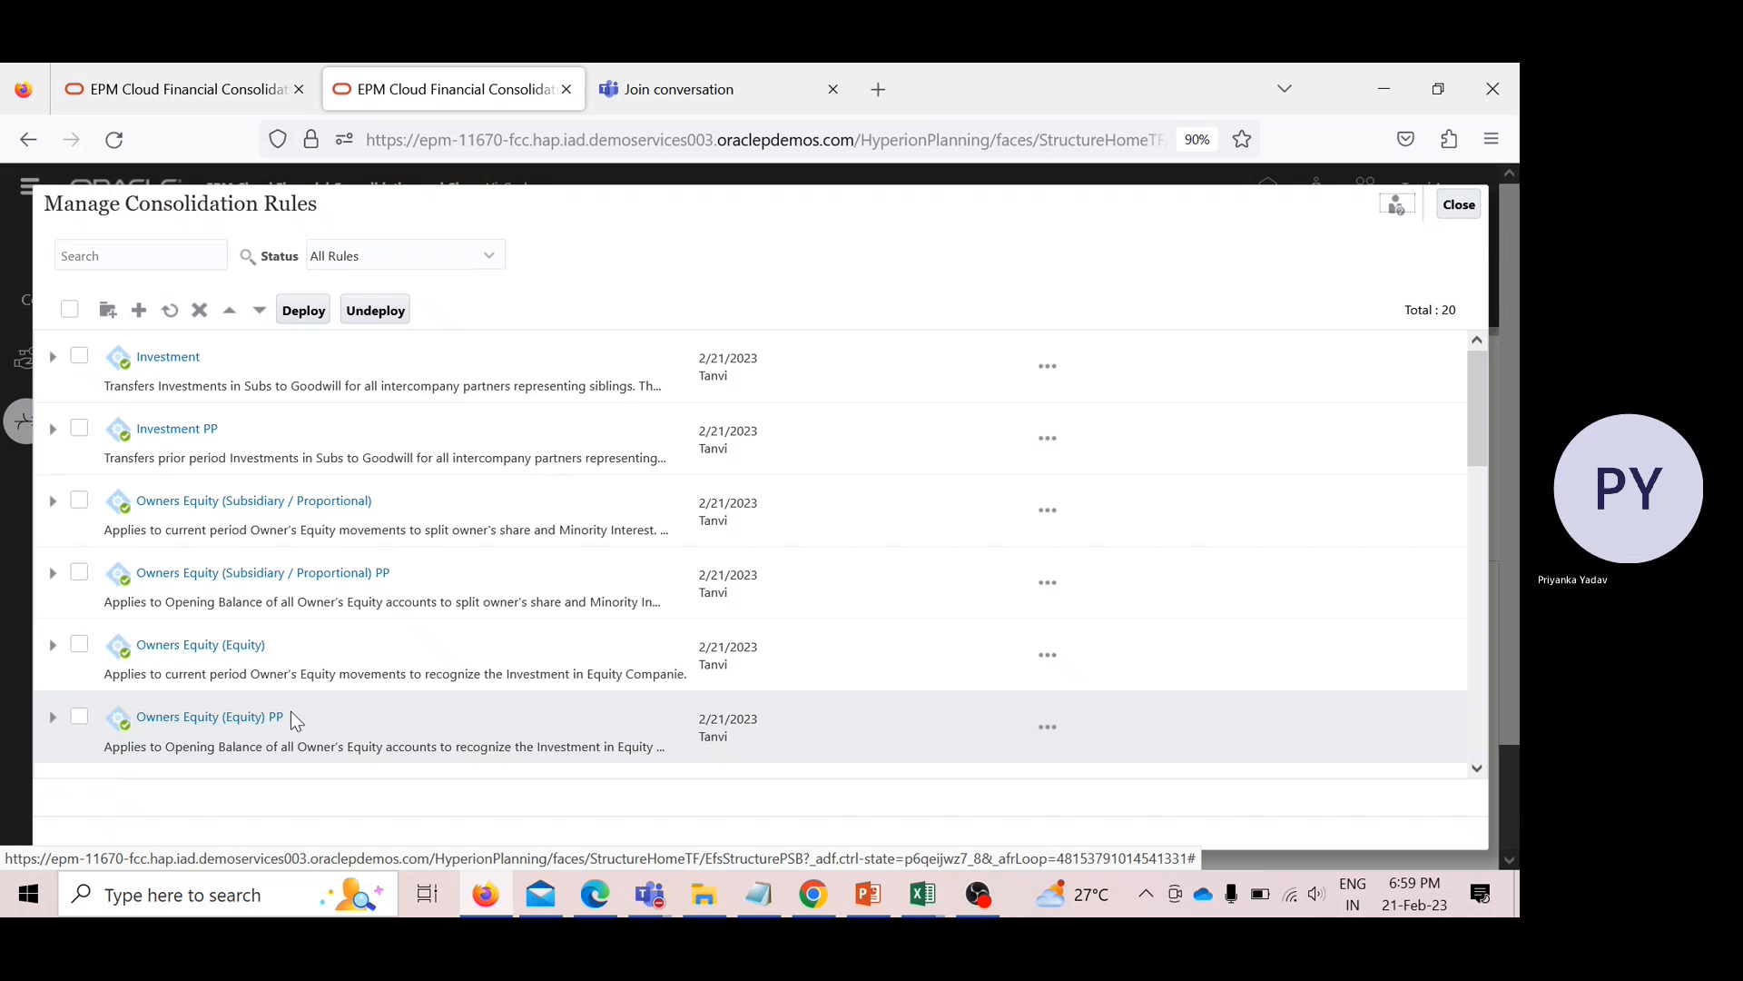
# Deploy the Net Income (Subsidiary) and Net Income (Equity) rules and close the rule manager.
pyautogui.scroll(-4, 292, 717)
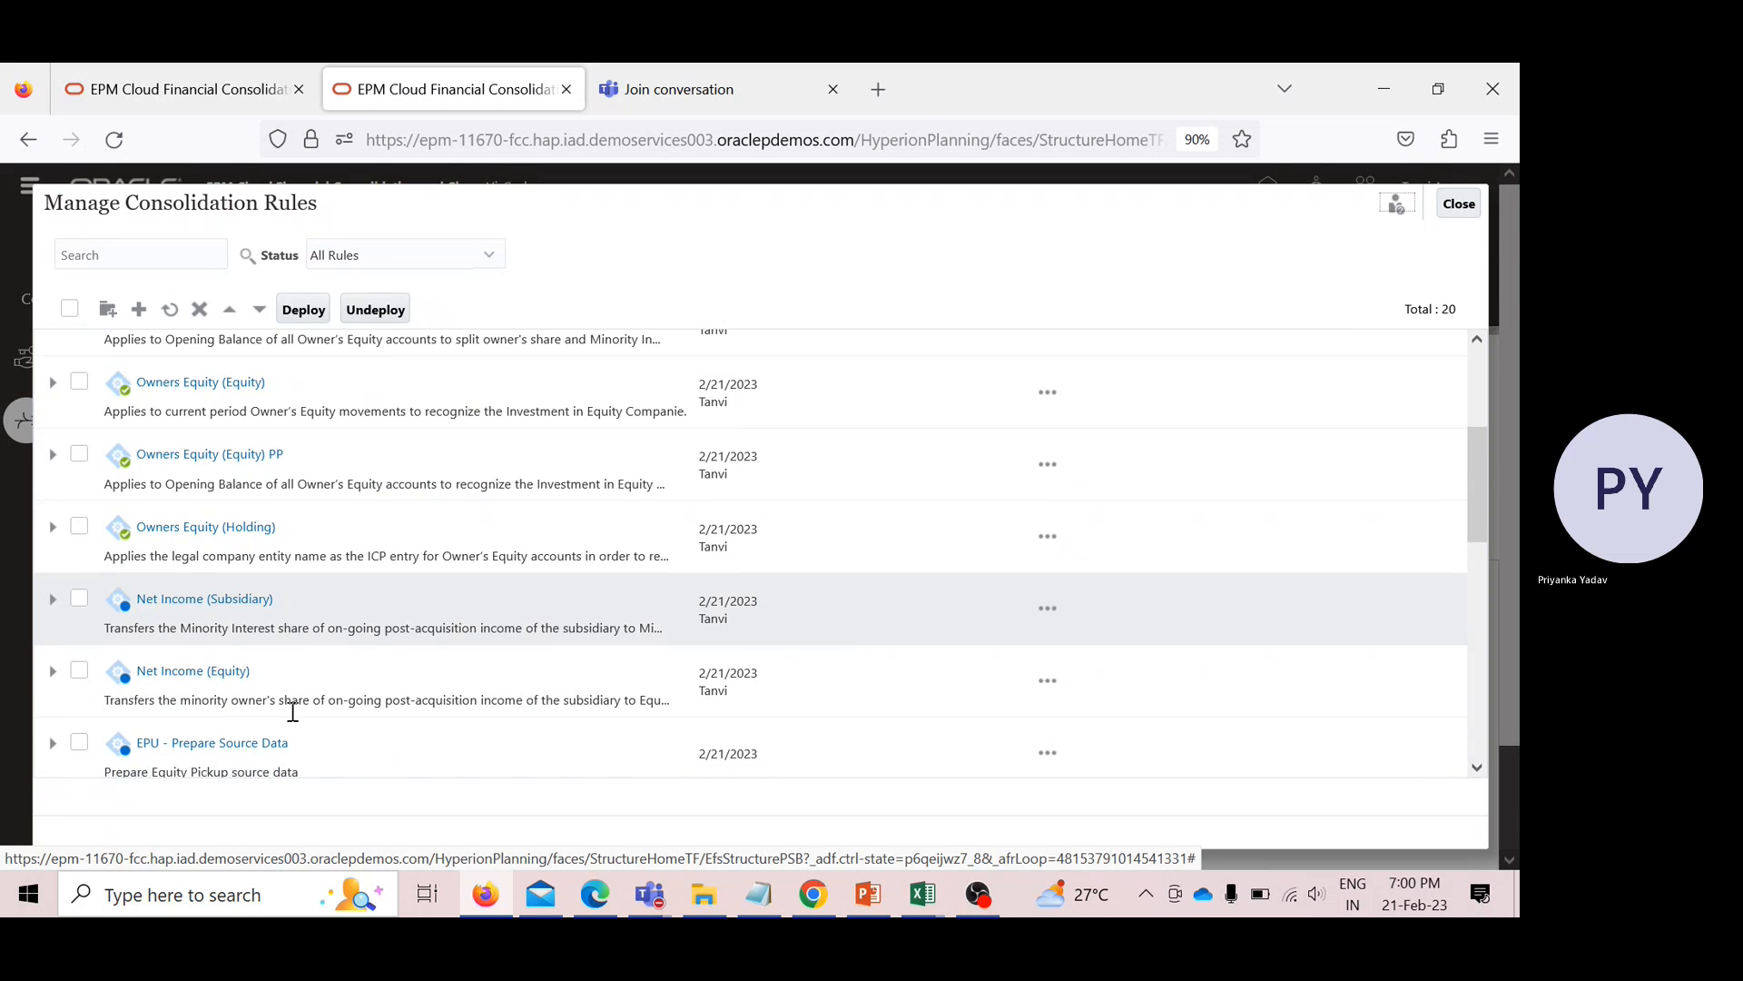
pyautogui.click(78, 602)
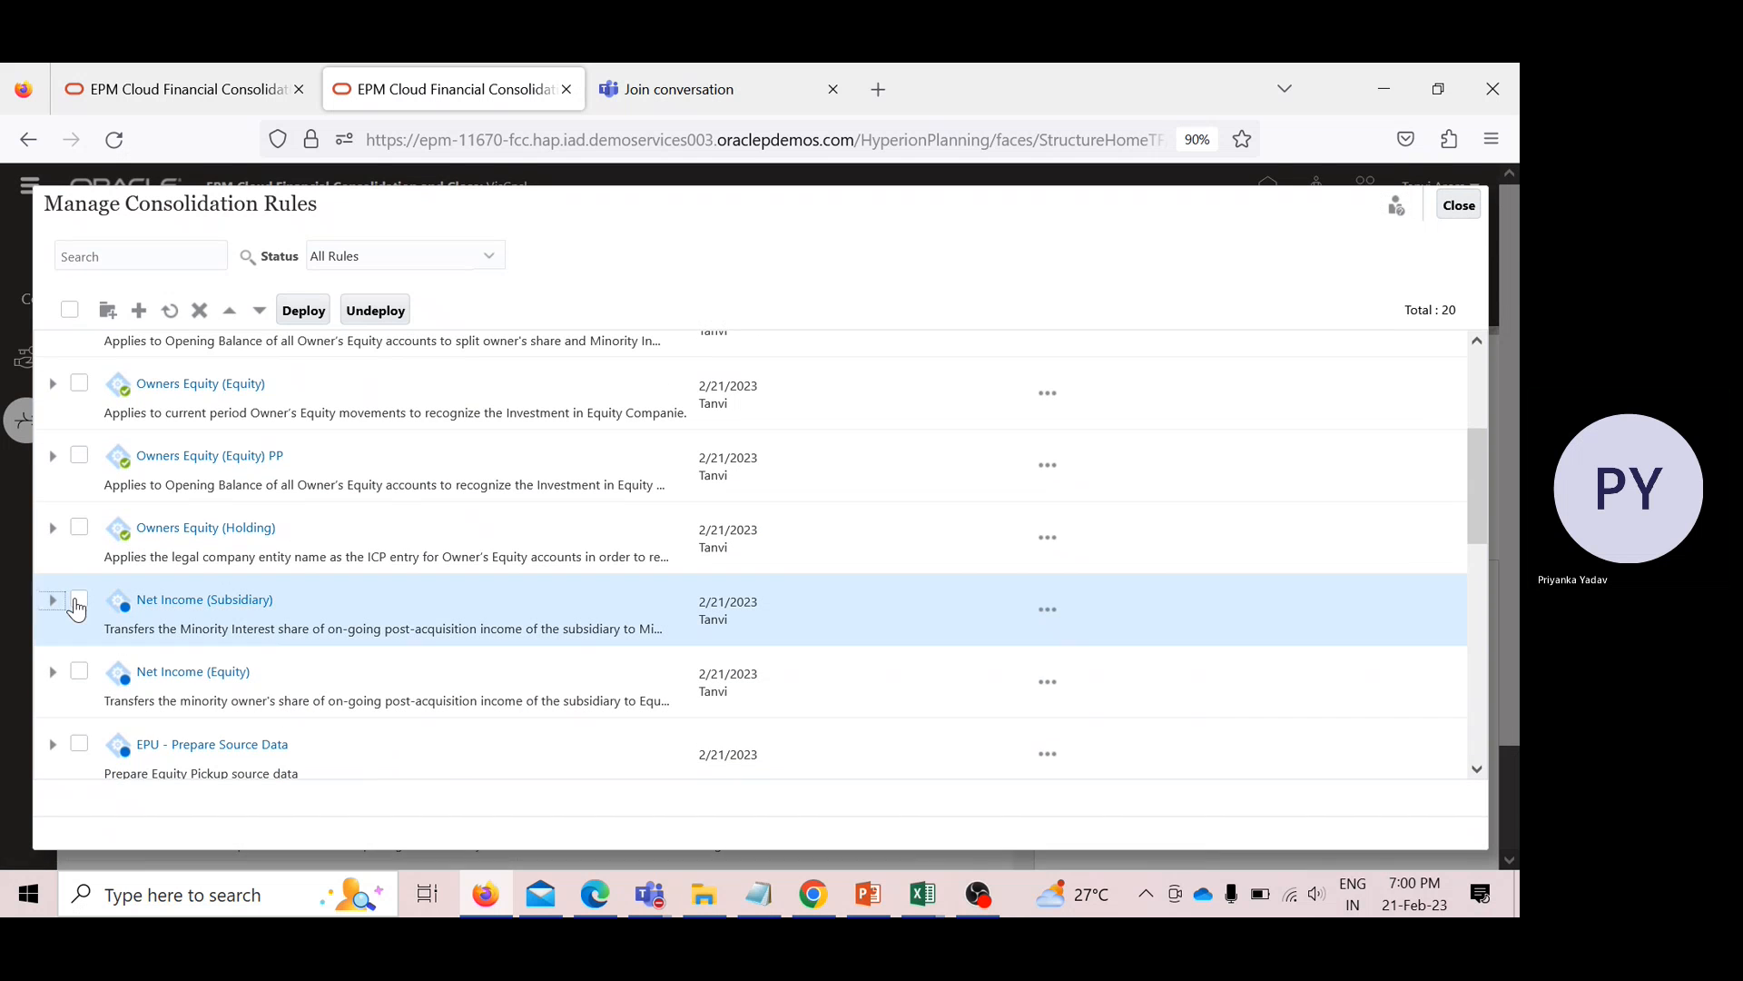
pyautogui.click(79, 673)
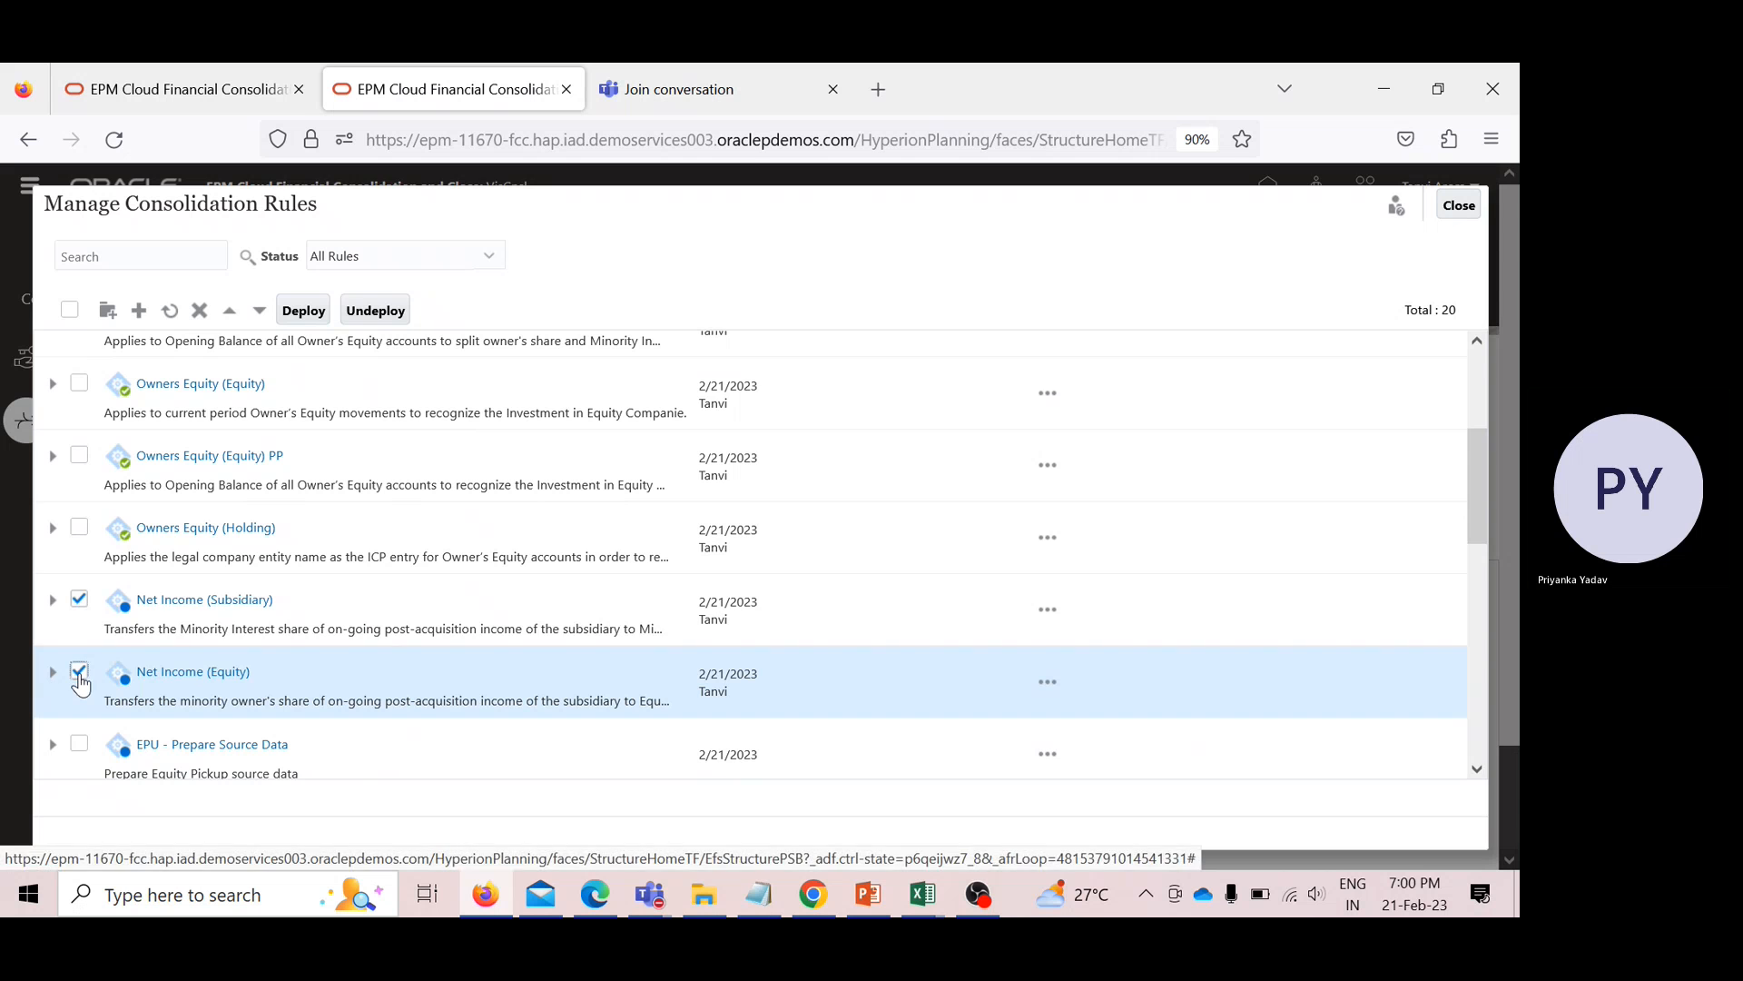
pyautogui.click(307, 313)
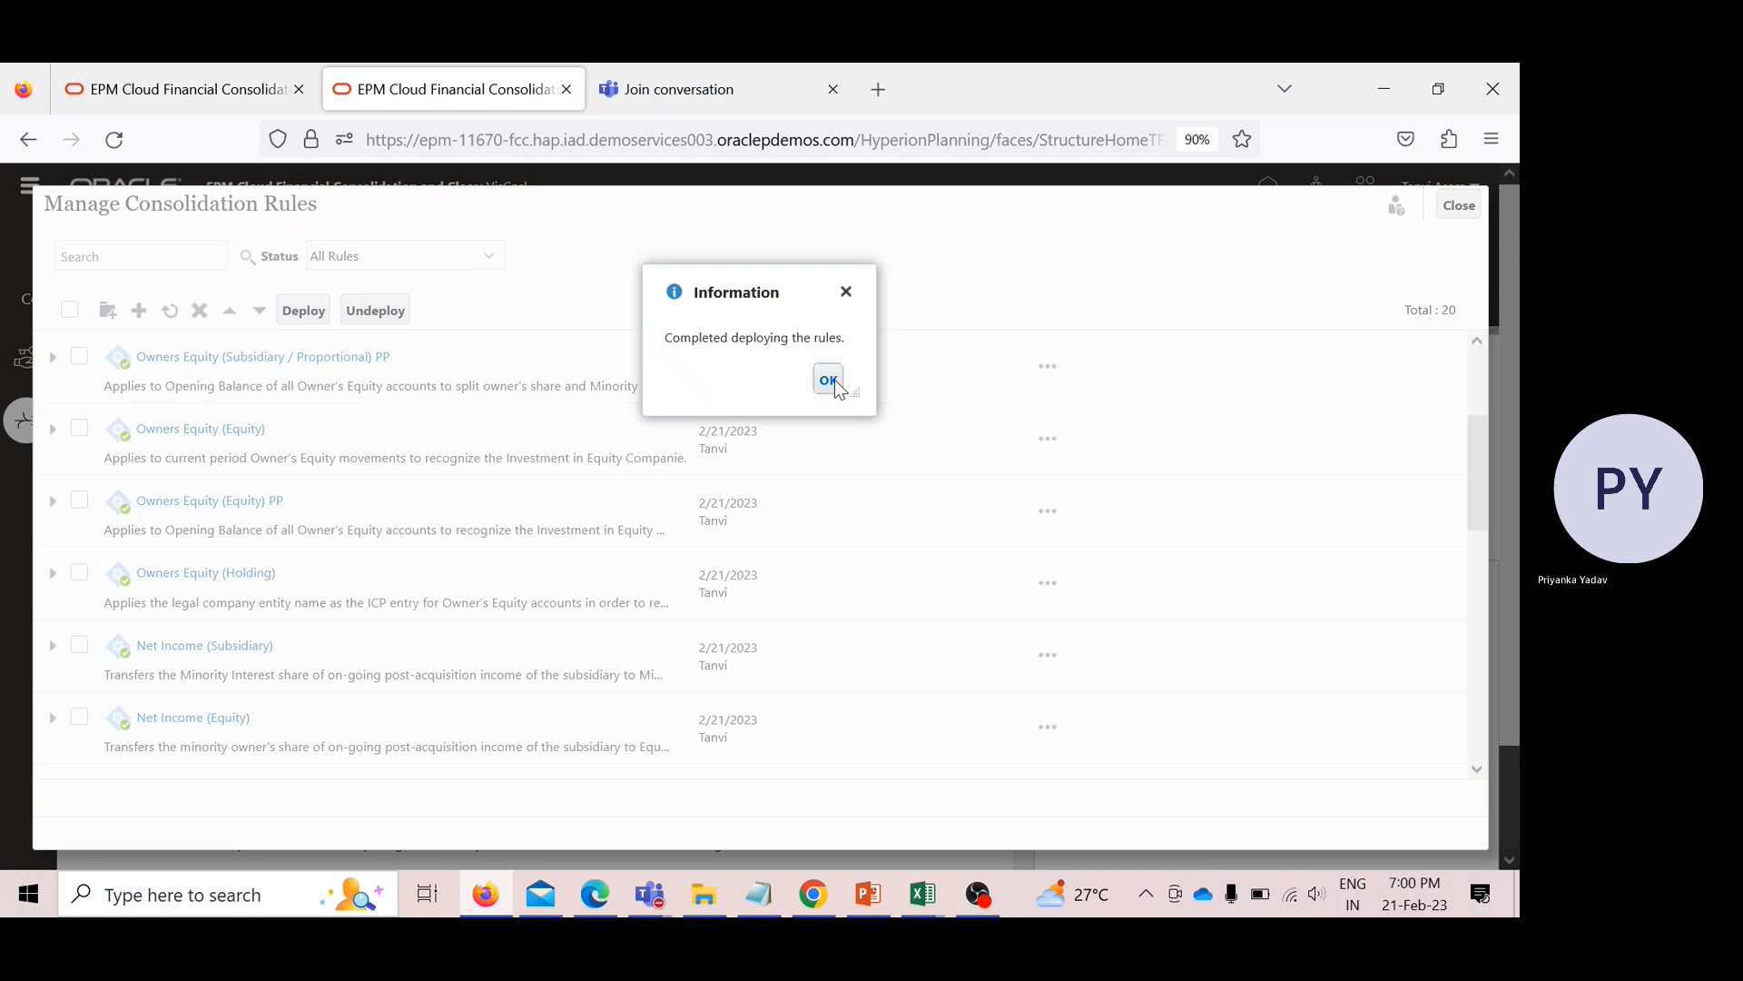
pyautogui.click(829, 381)
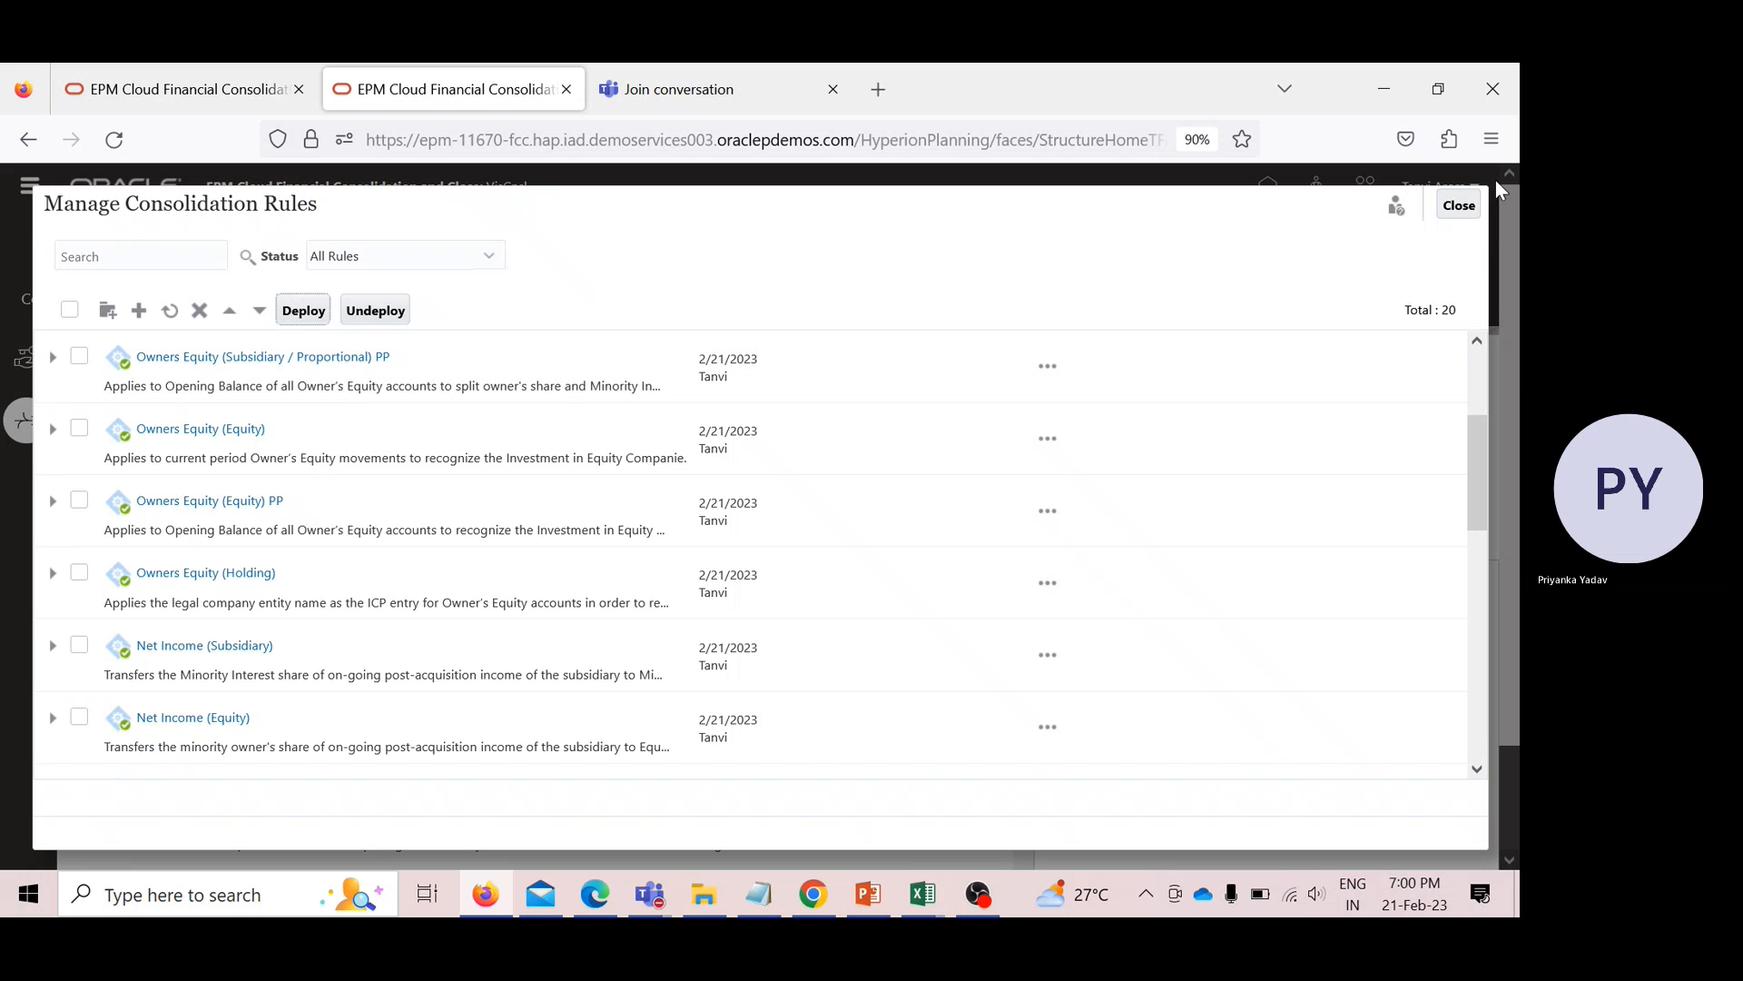
pyautogui.click(1462, 207)
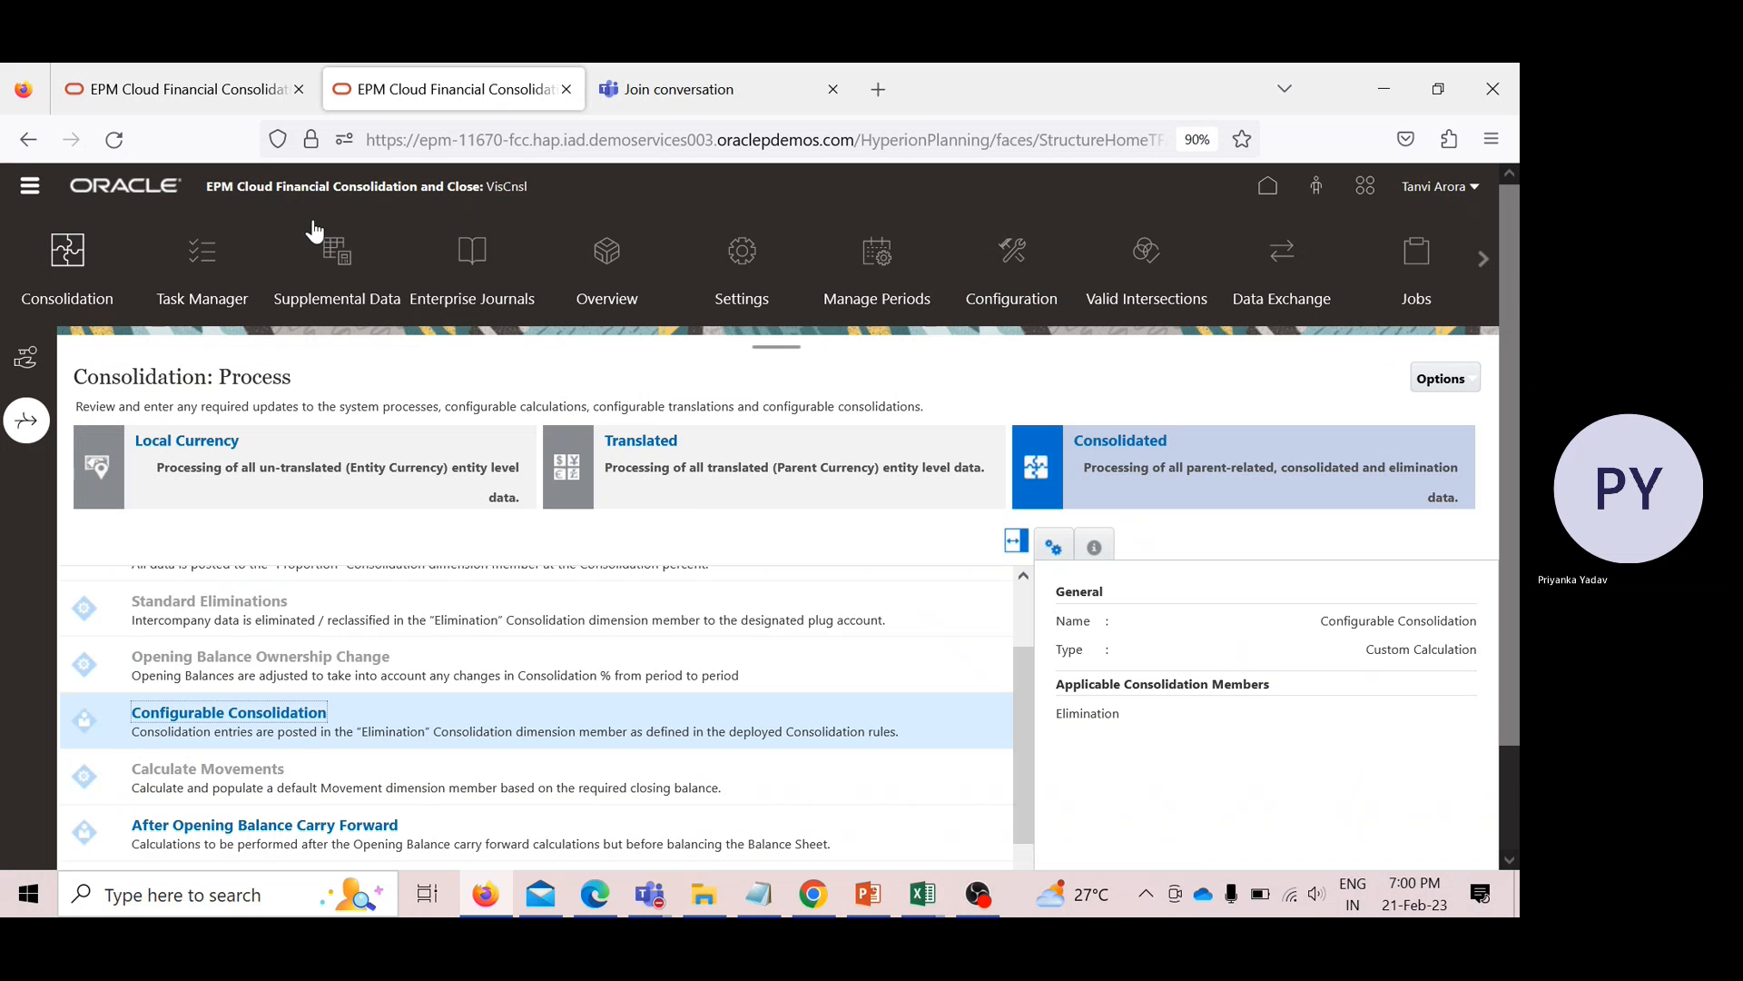
# Launch the Consolidate business rule for entity CE-01, scenario Actual, period Jan, year FY15, and check its status among the recent jobs.
pyautogui.click(31, 188)
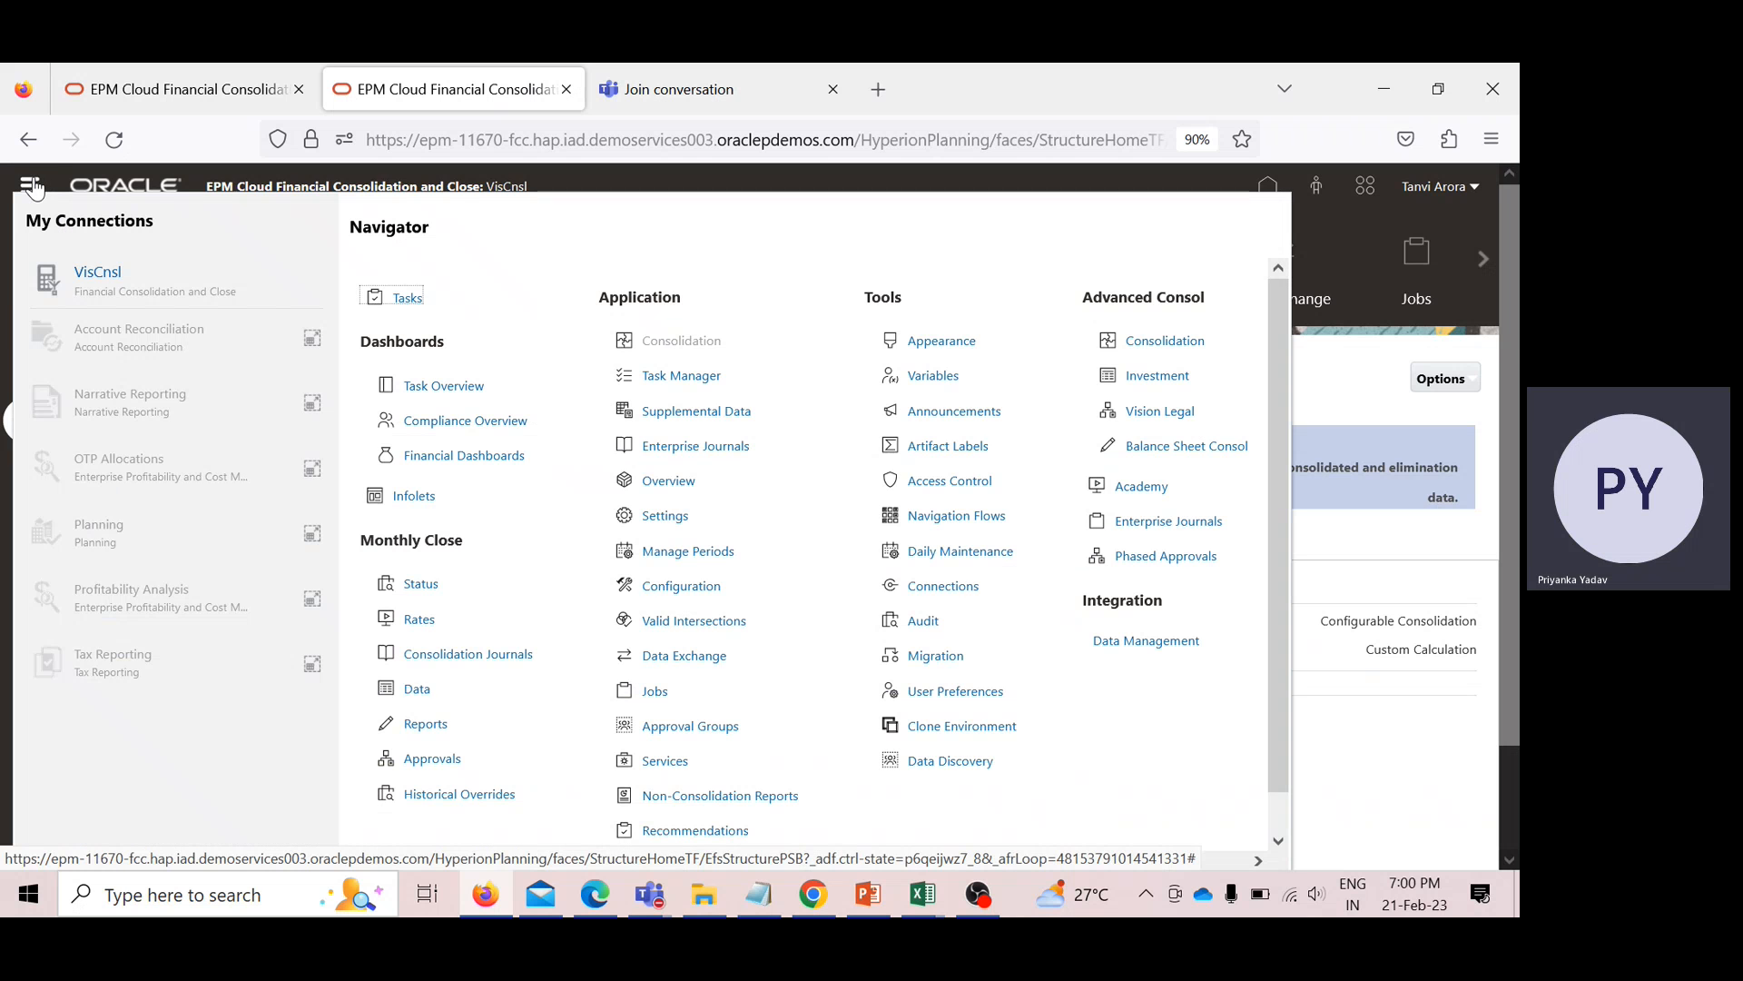
pyautogui.scroll(-1, 537, 525)
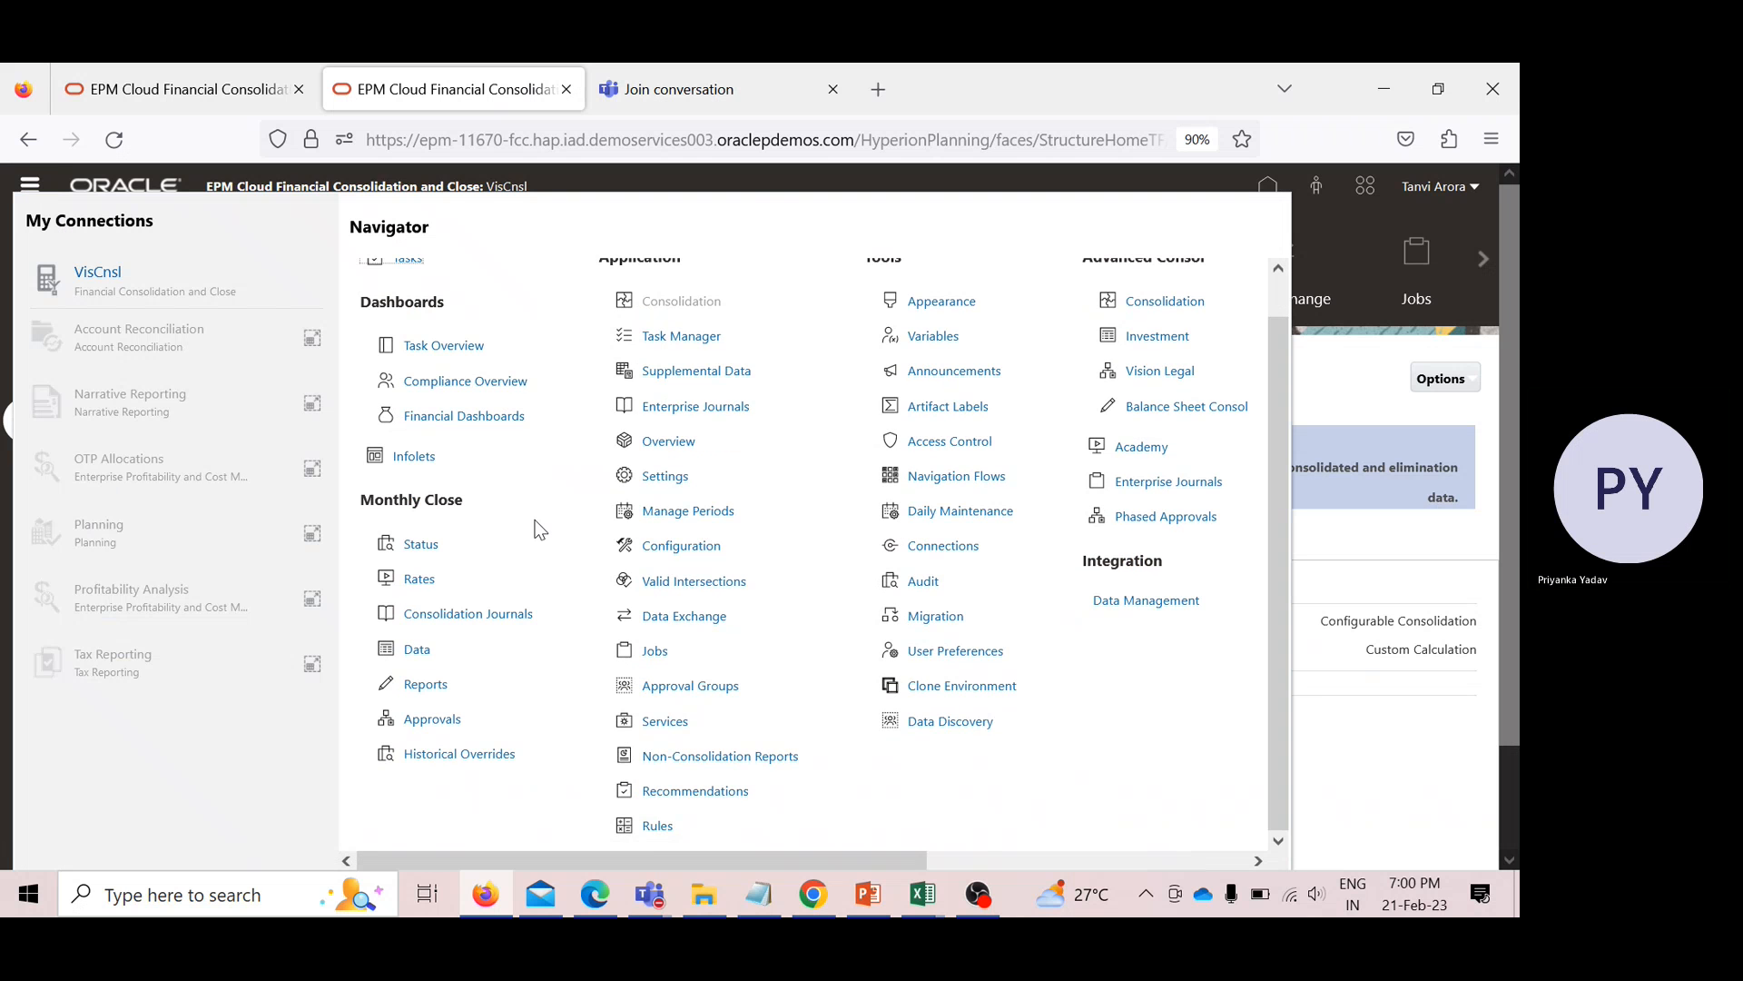
pyautogui.click(658, 826)
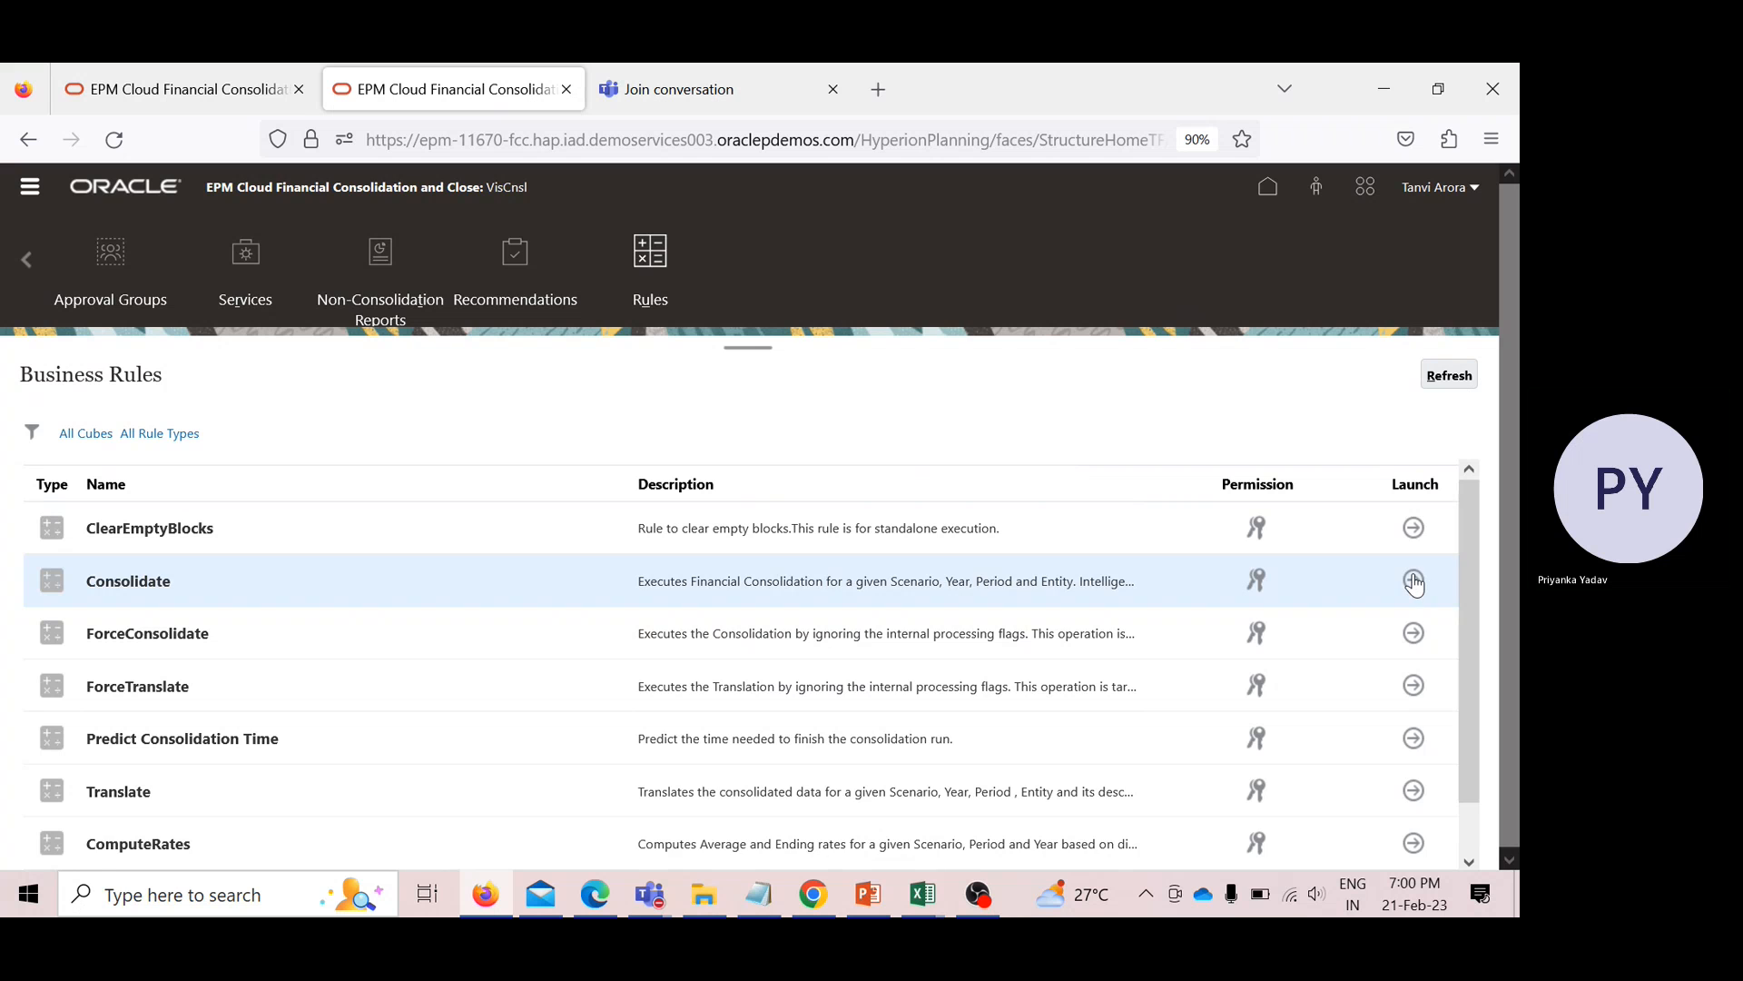
pyautogui.click(1414, 581)
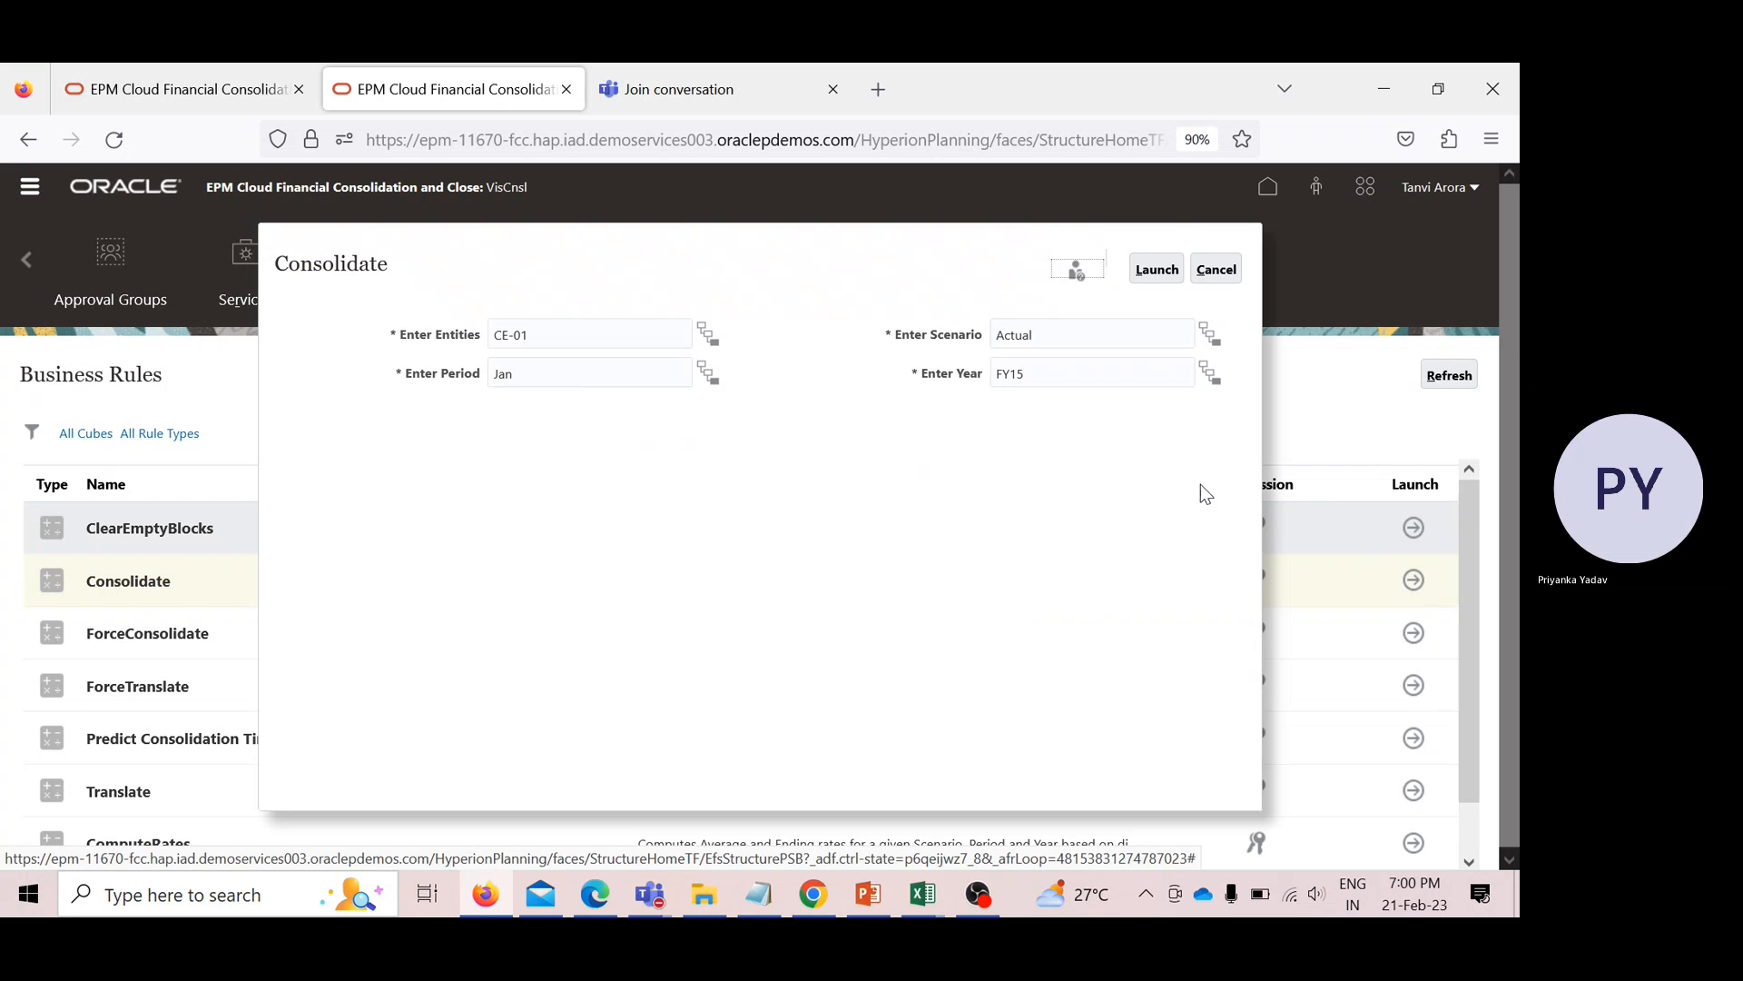
pyautogui.click(1165, 273)
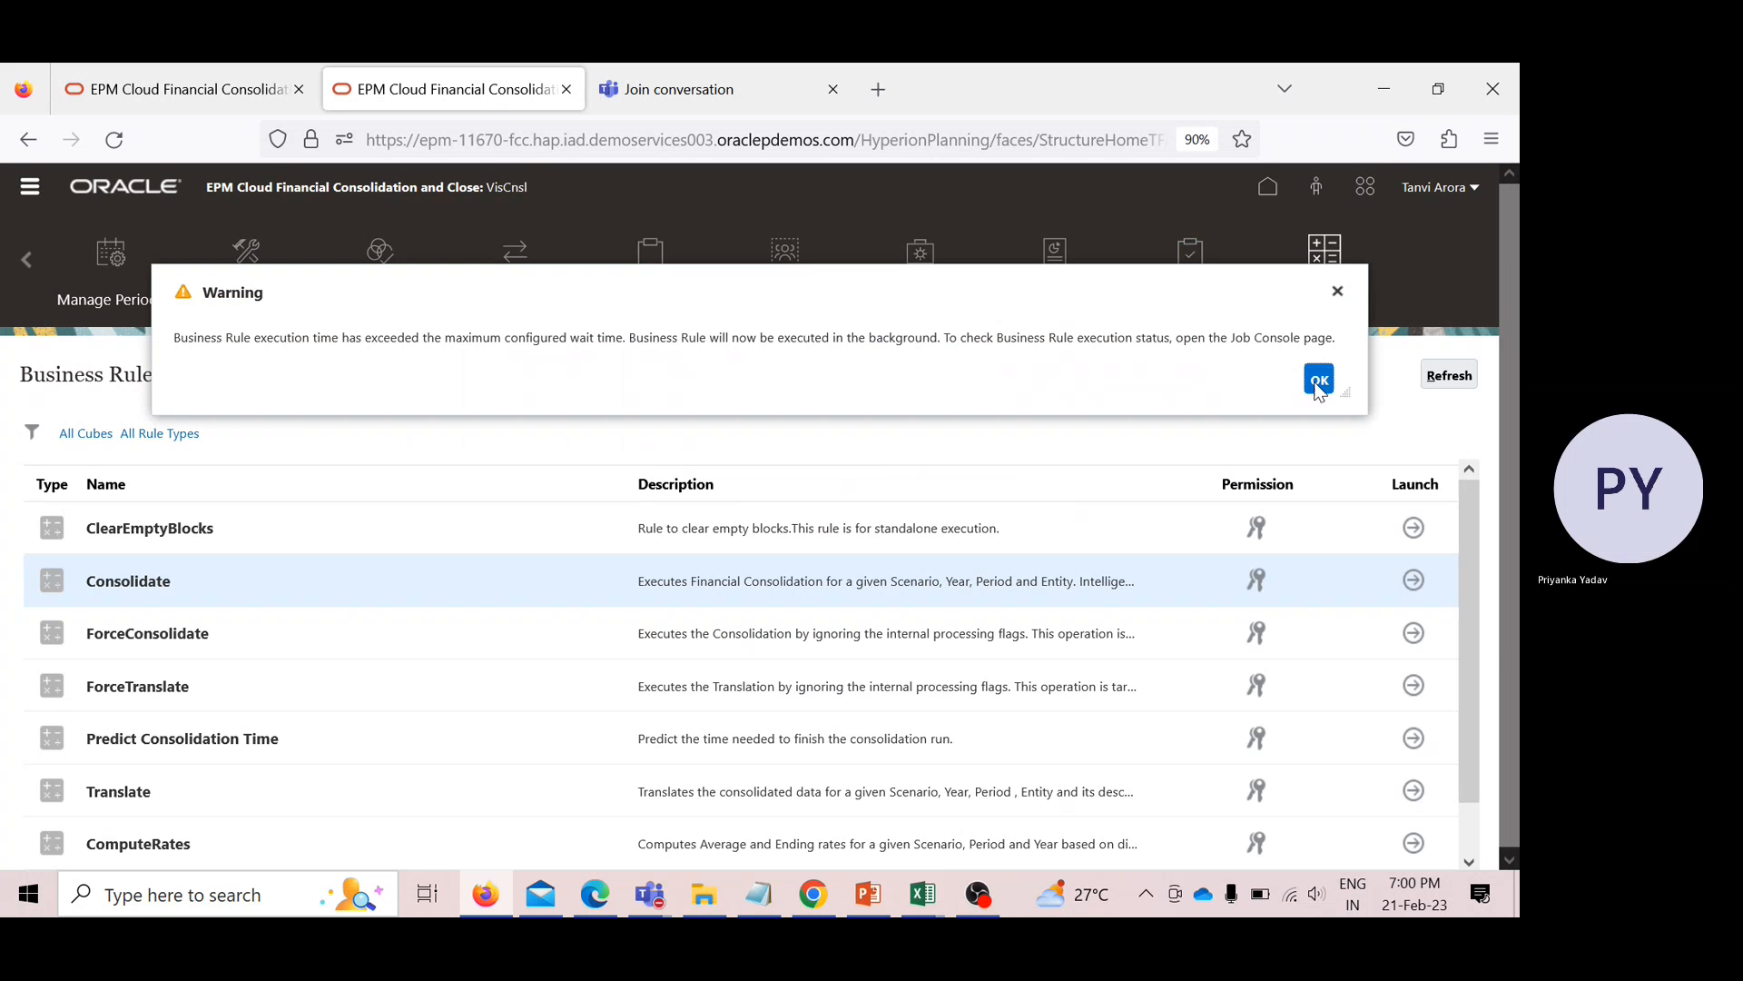
pyautogui.click(1318, 381)
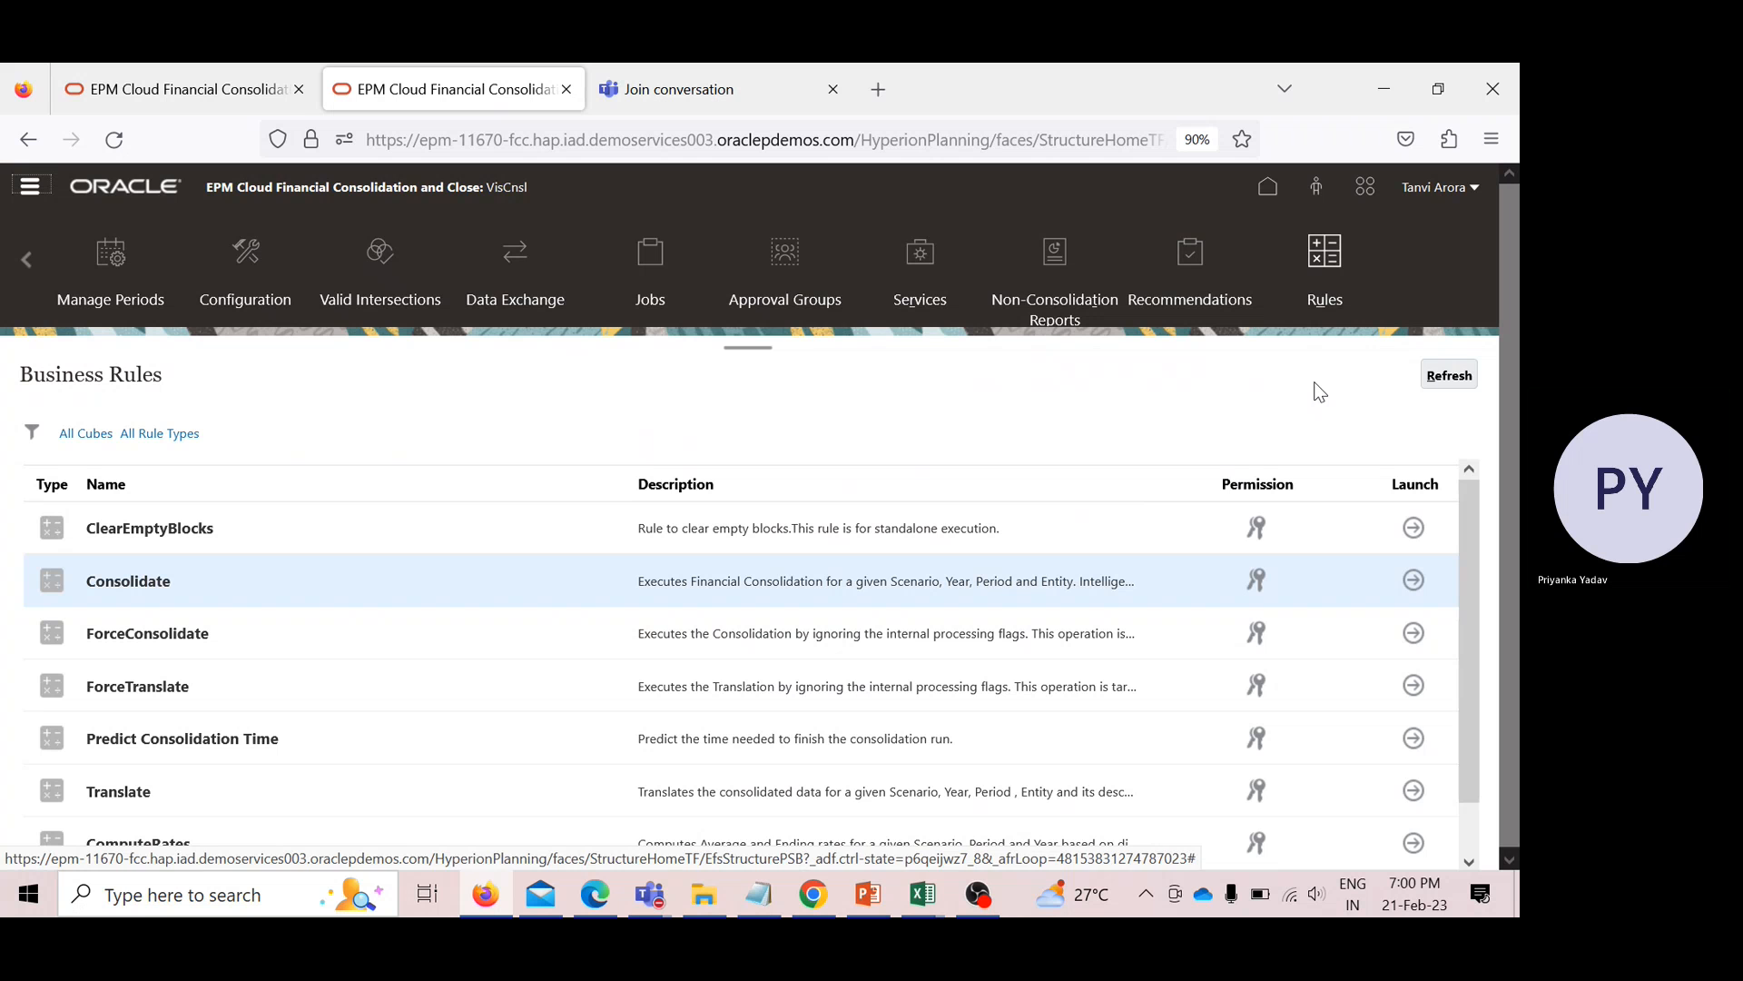
pyautogui.click(658, 265)
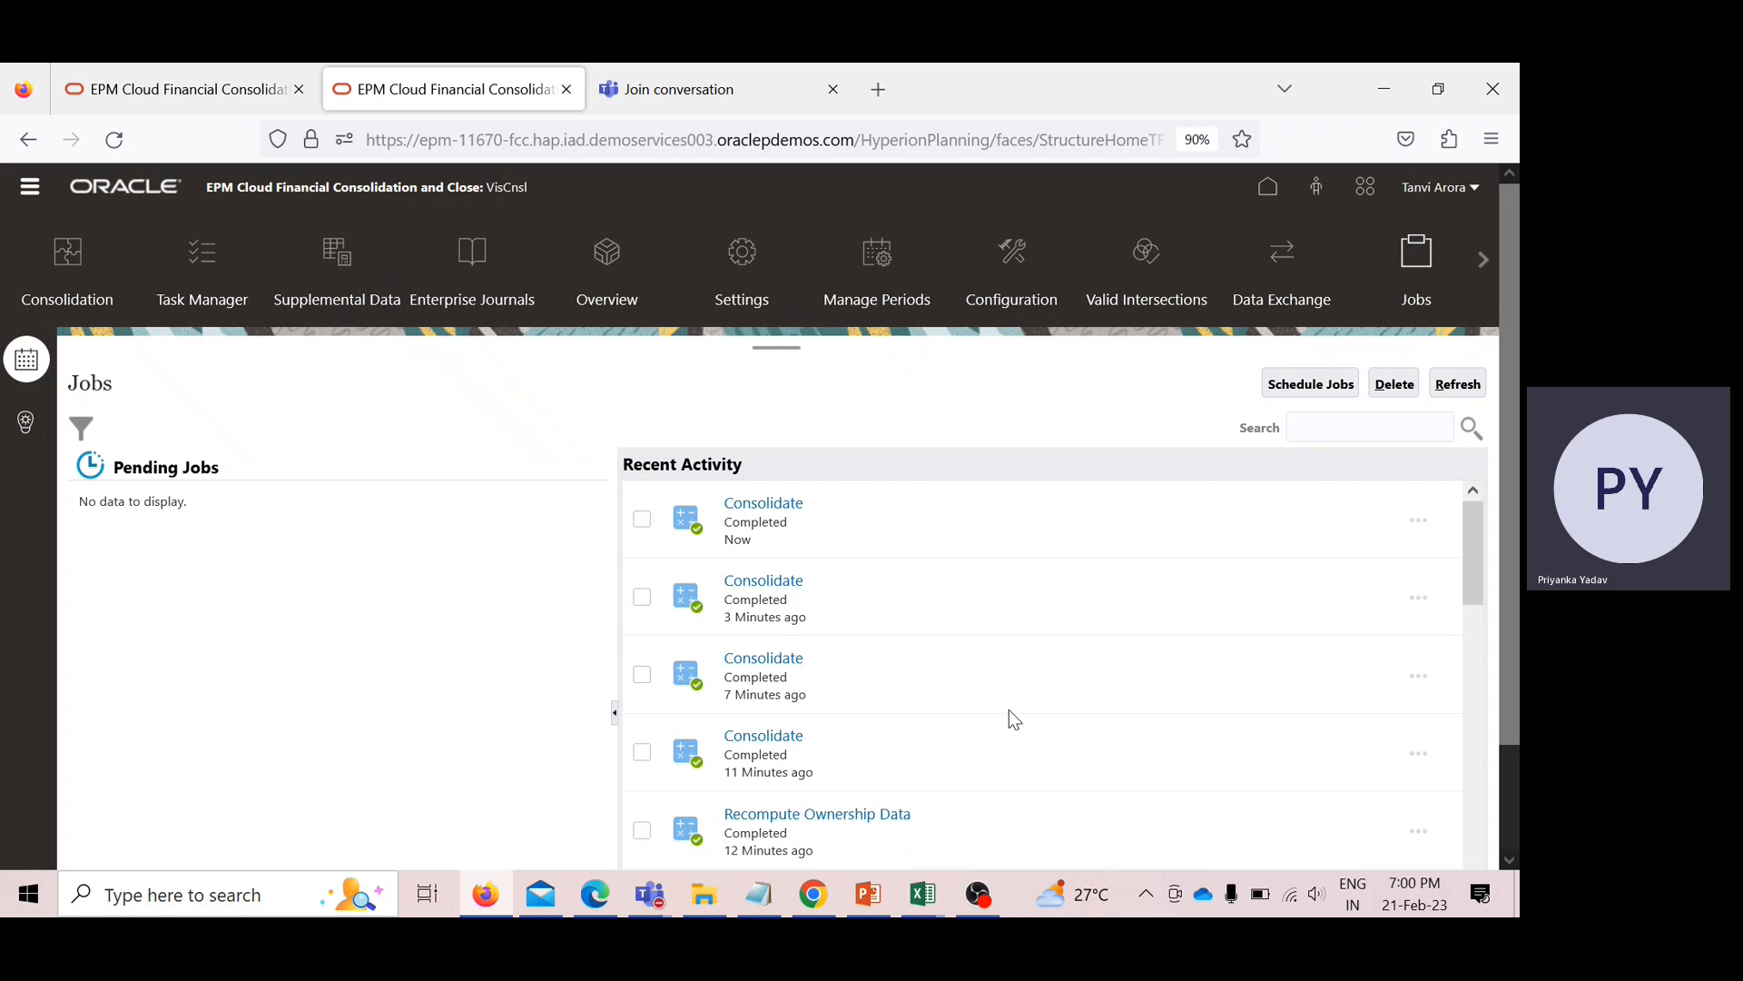
# Switch to the Rules workbook in Excel, refresh the output1 grid and review Minority Interest and Retained Earnings for Consol01 and Legal02.
pyautogui.moveTo(933, 899)
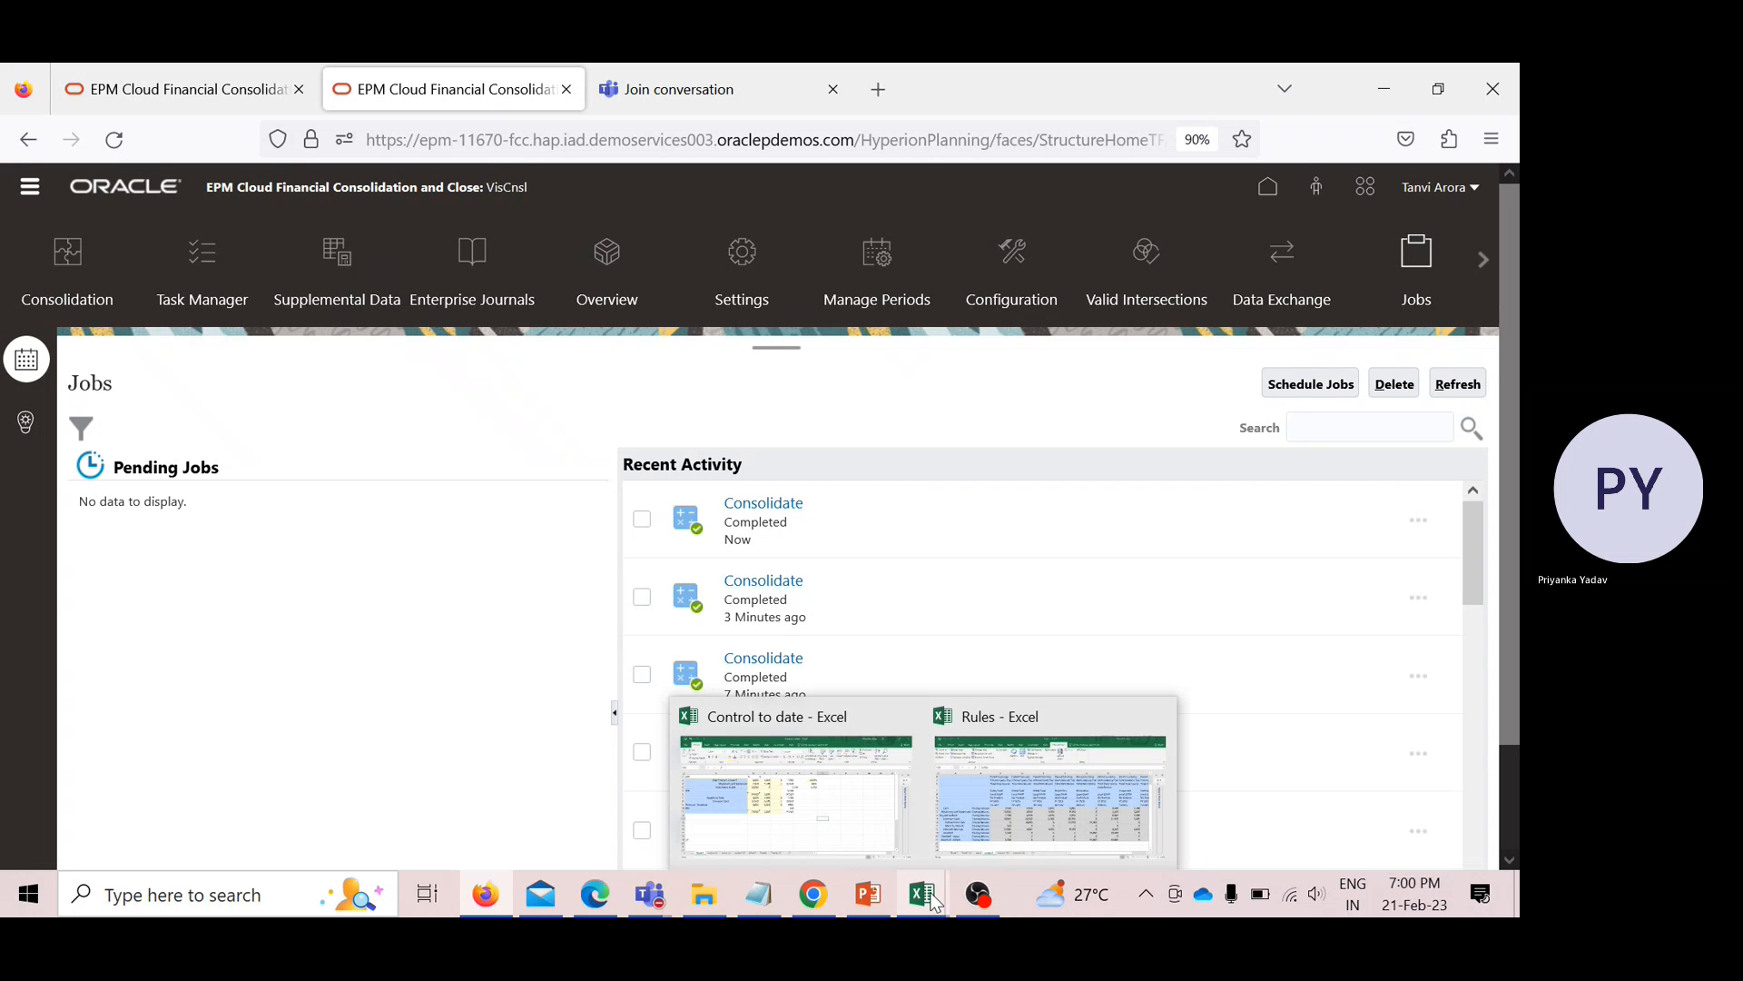
pyautogui.click(967, 840)
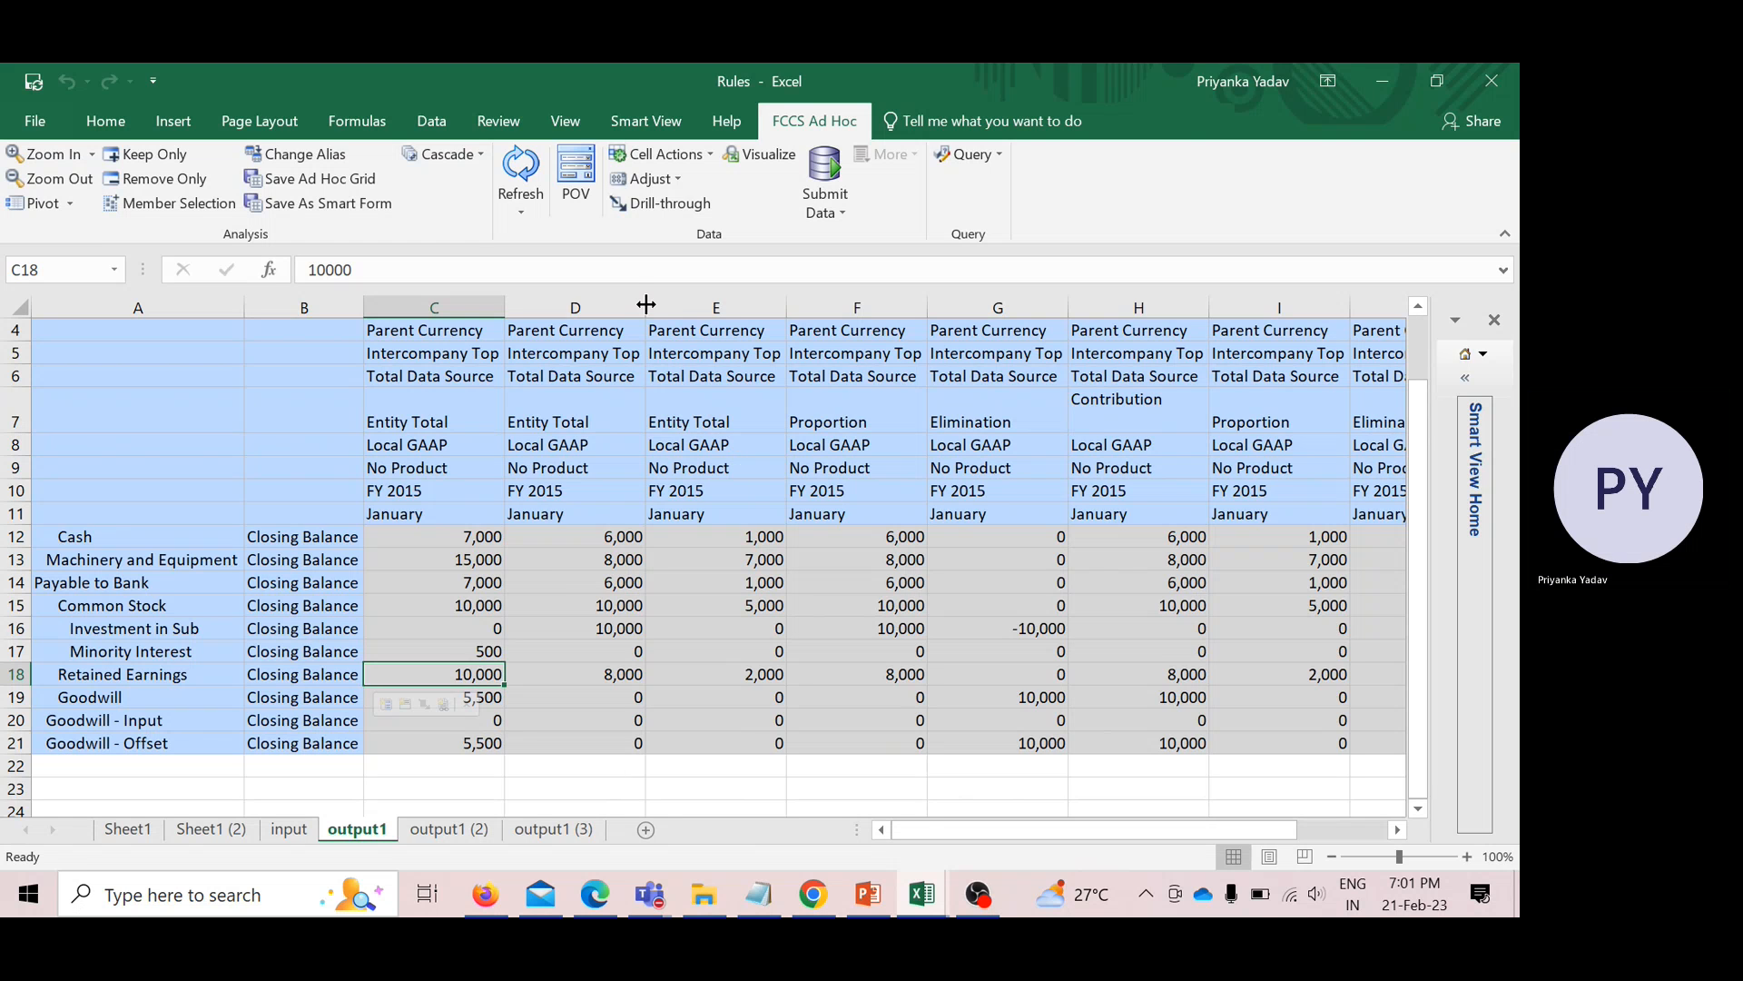
pyautogui.click(521, 173)
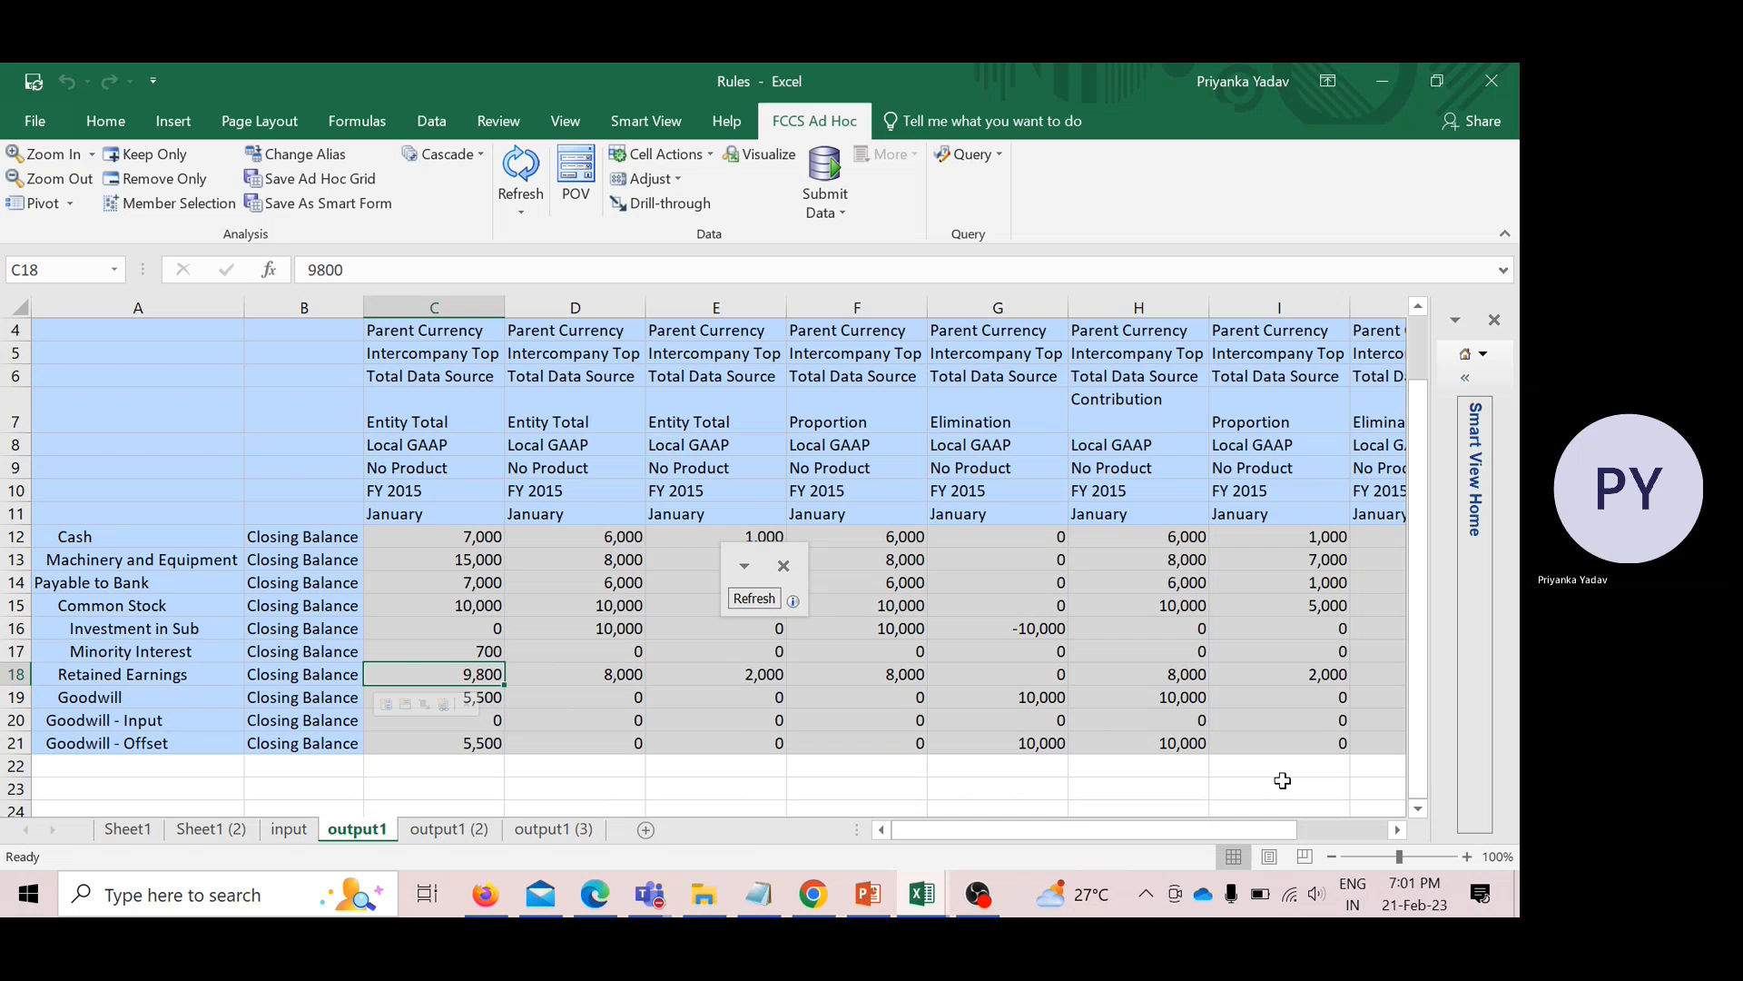
pyautogui.scroll(1, 1283, 780)
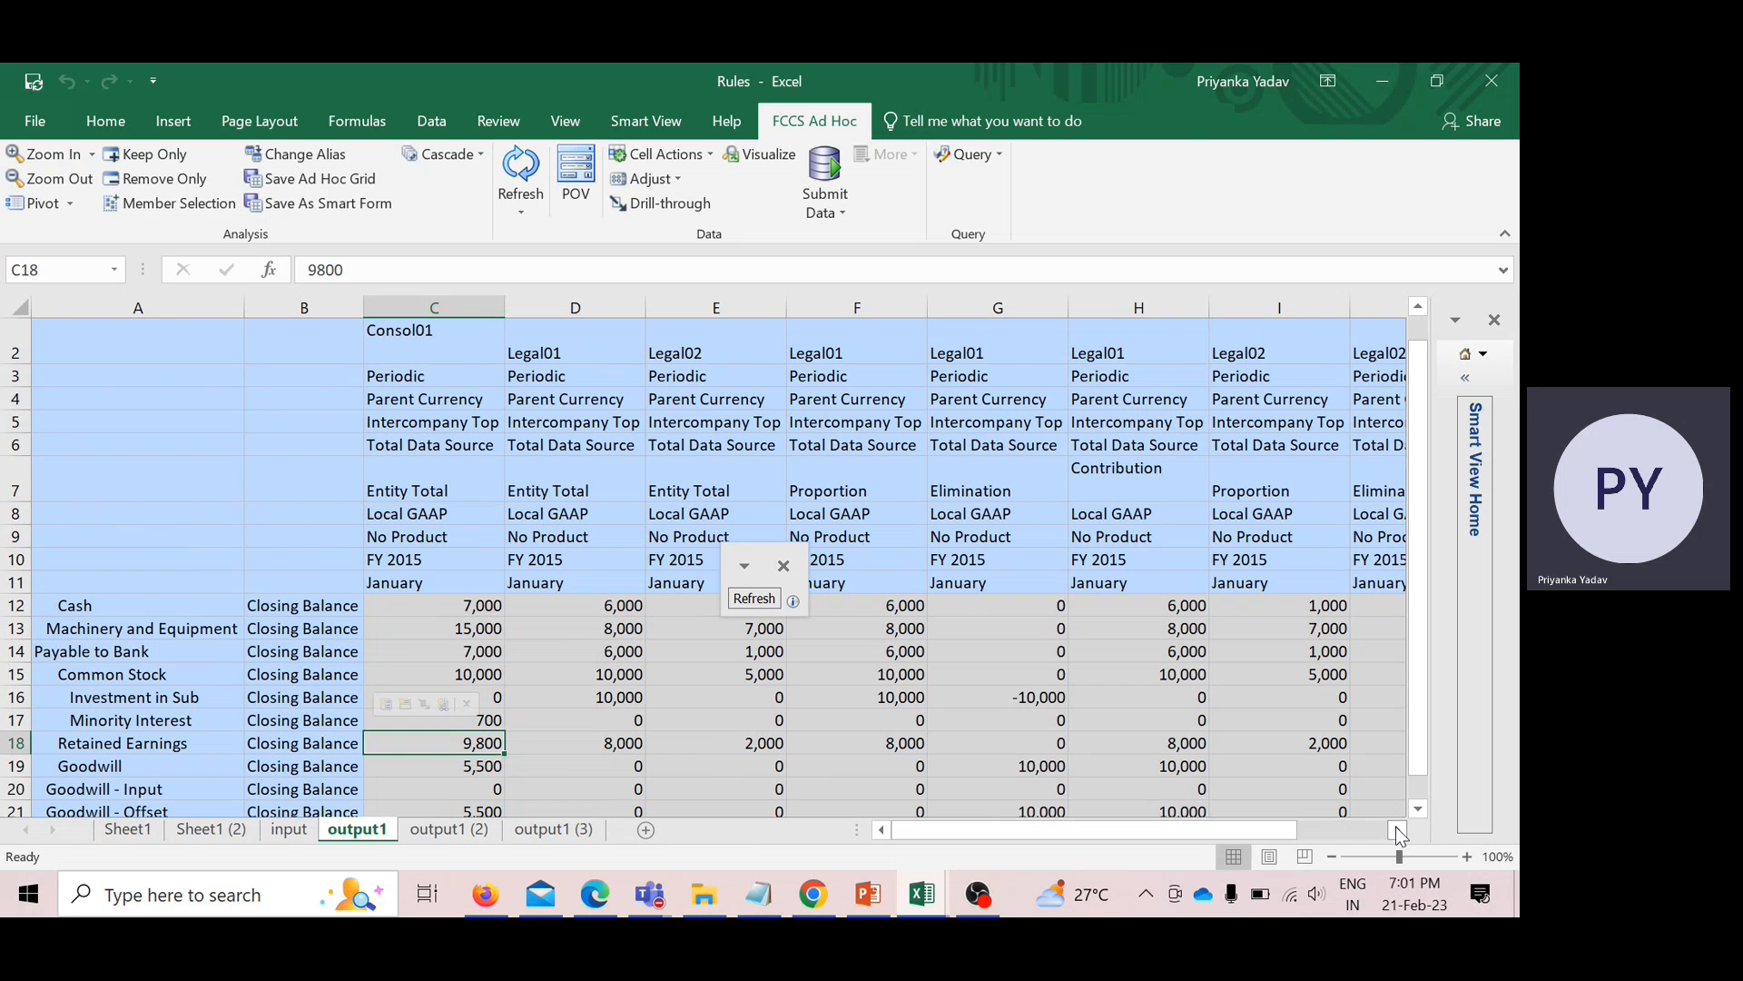
pyautogui.click(1396, 829)
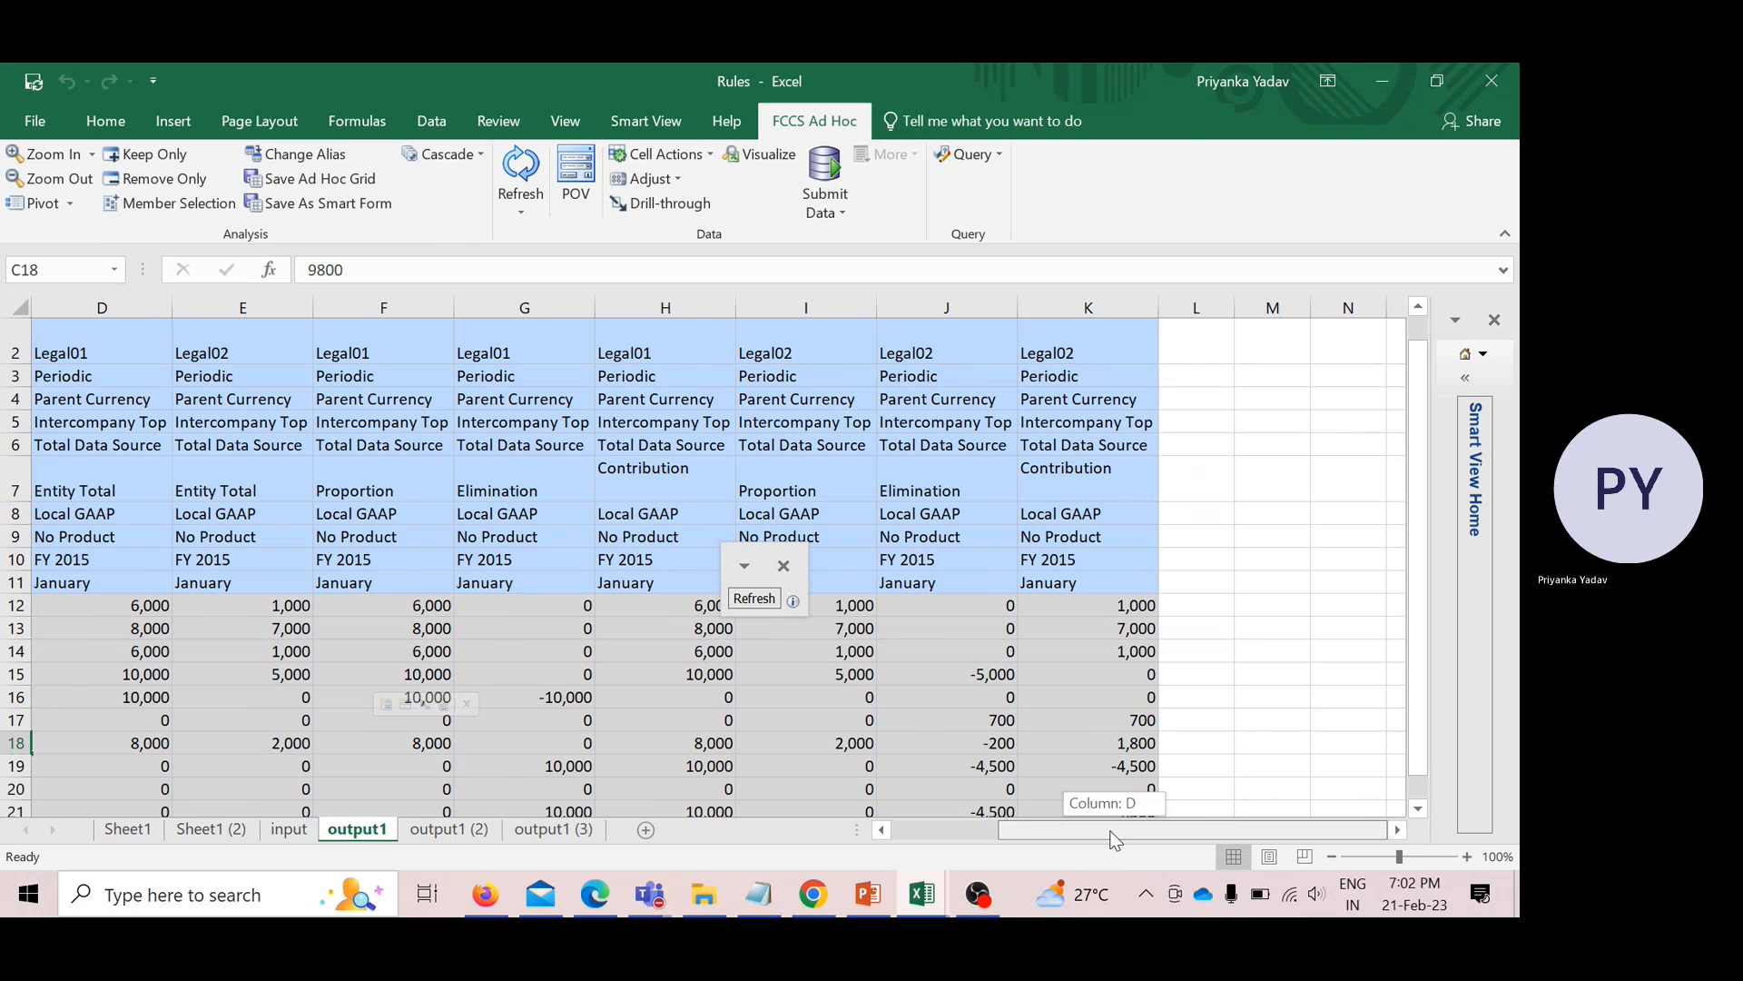
pyautogui.moveTo(1119, 840); pyautogui.dragTo(985, 845)
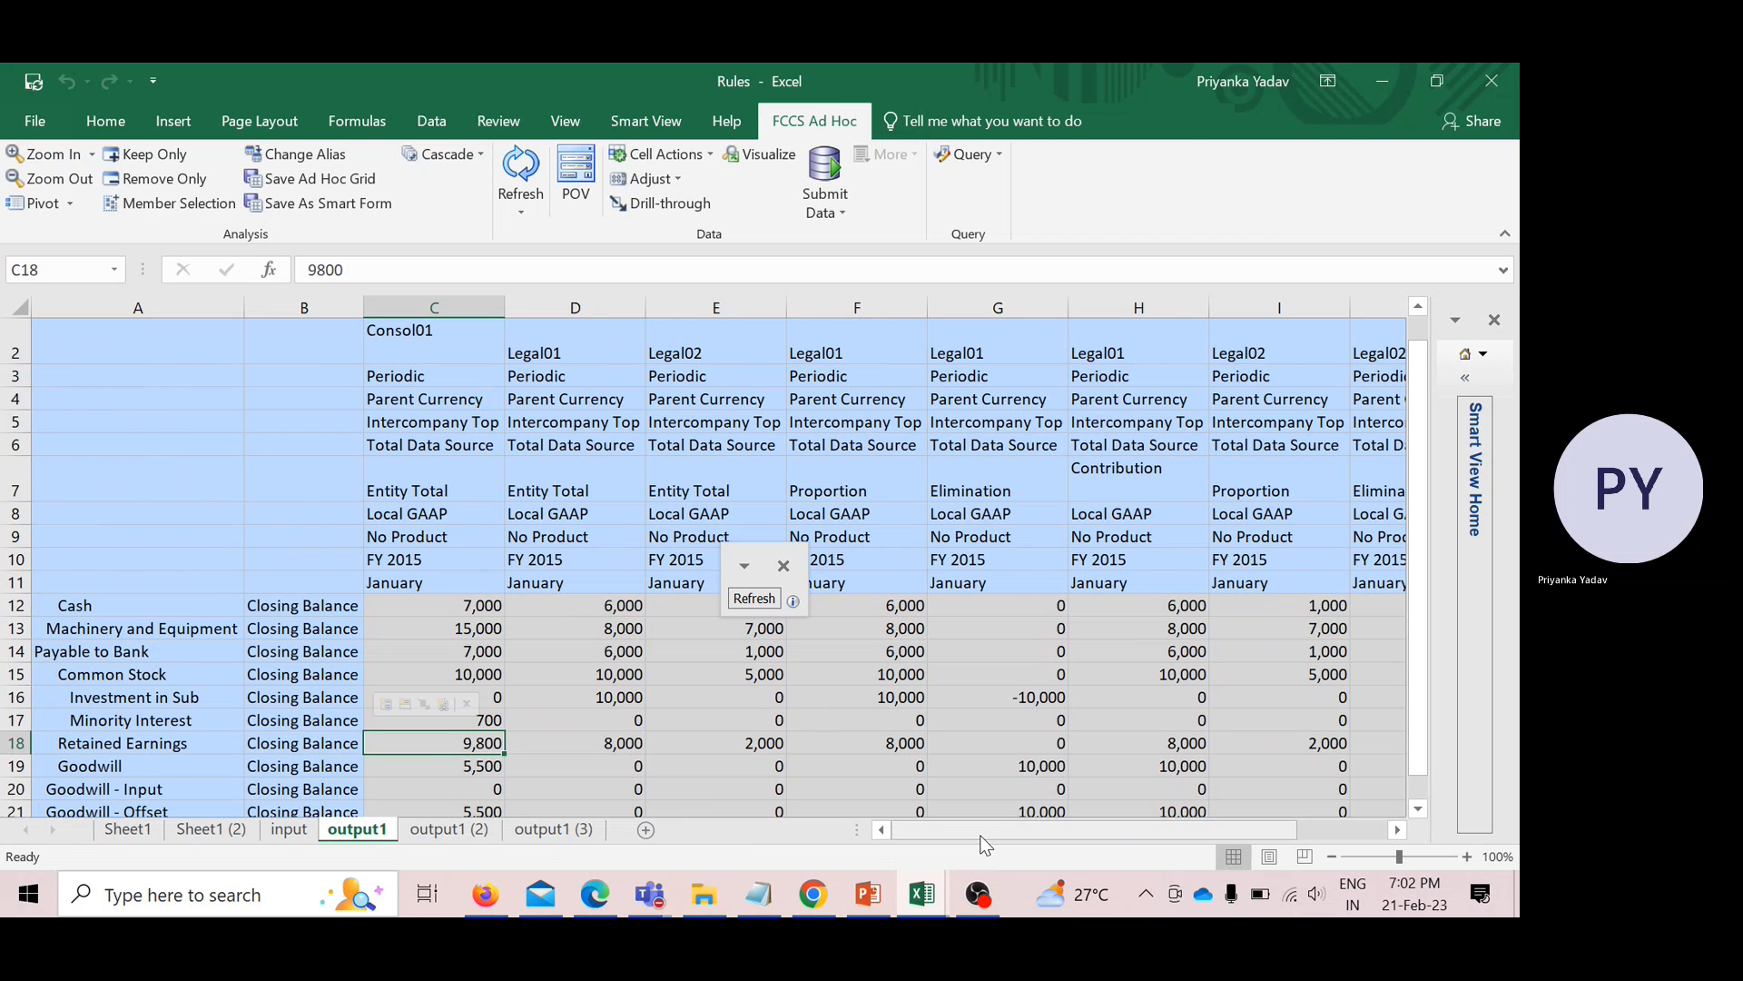
# Switch to OBS and stop both the live stream and the recording.
pyautogui.moveTo(983, 897)
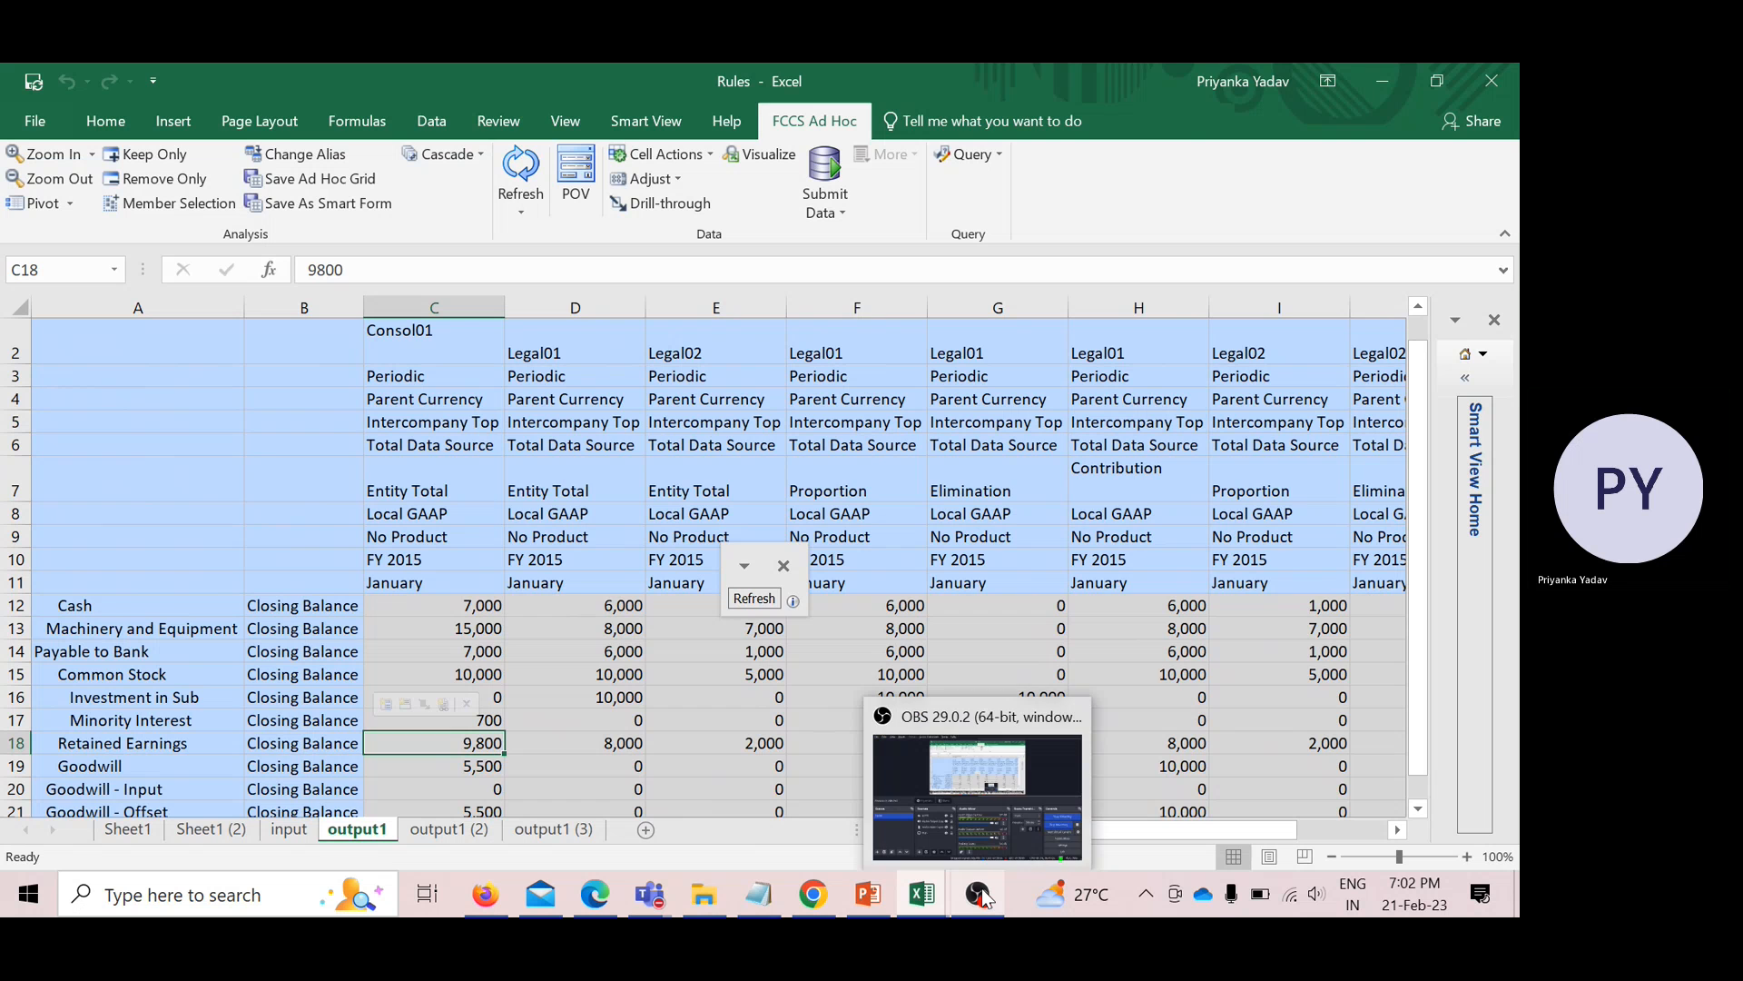
pyautogui.click(1023, 828)
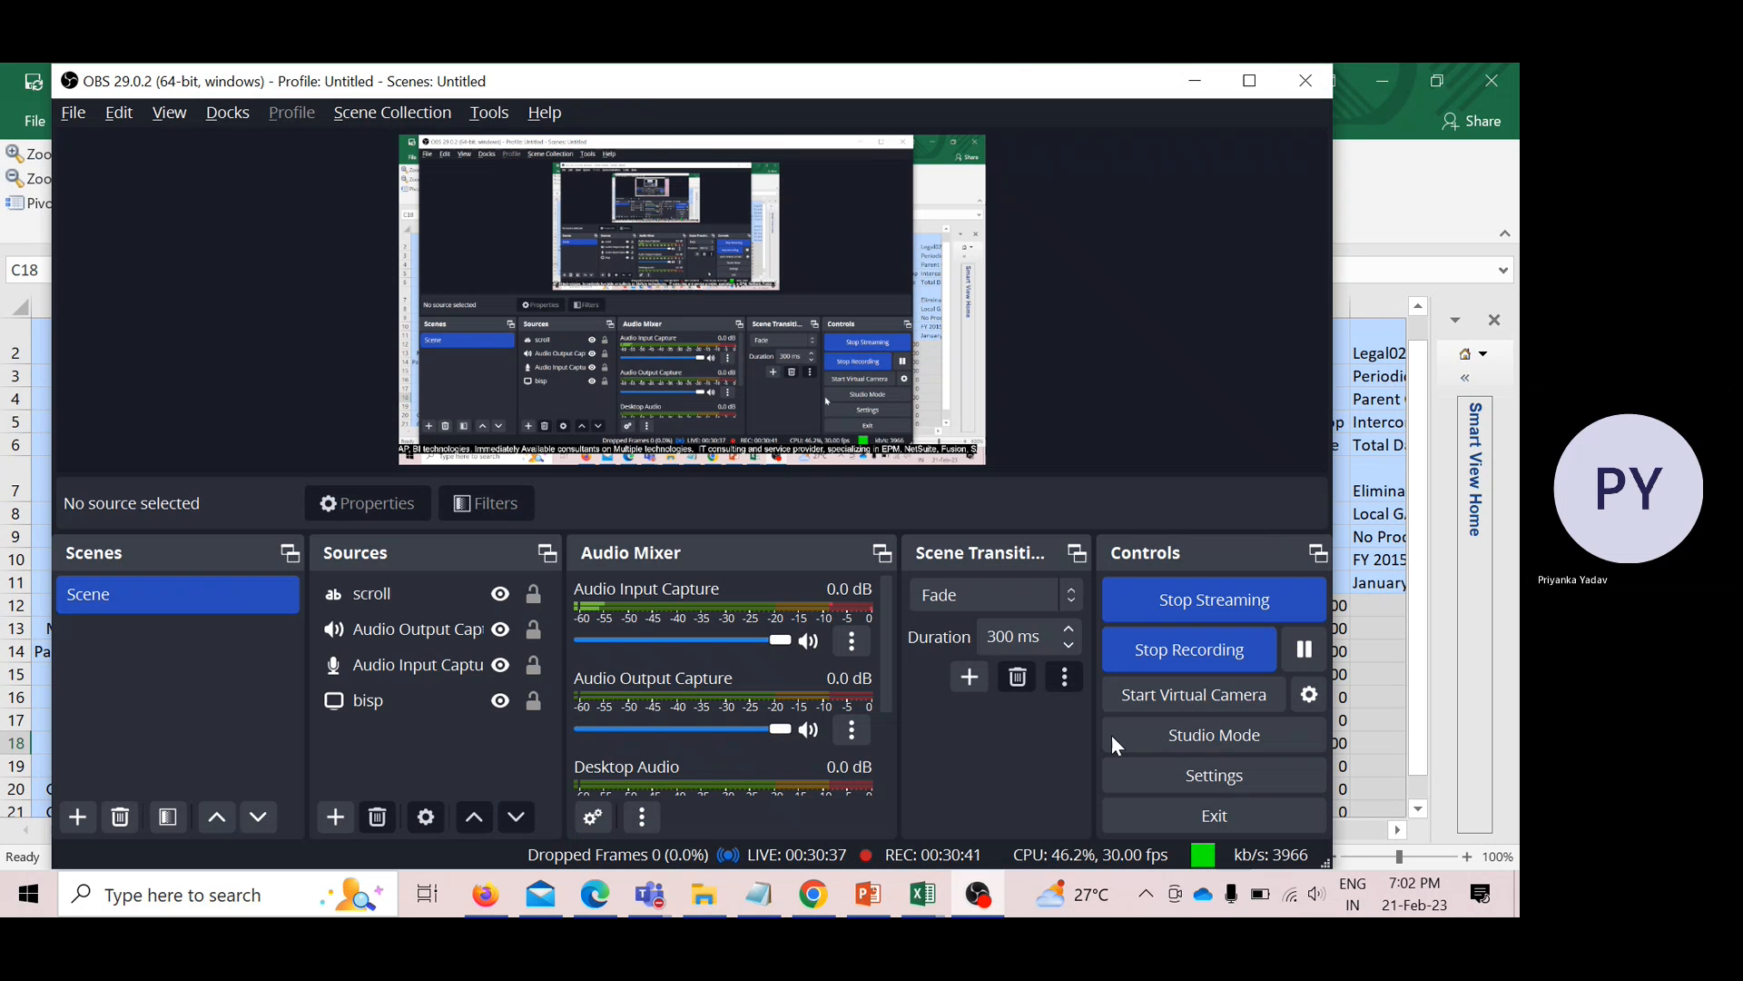
pyautogui.click(1197, 592)
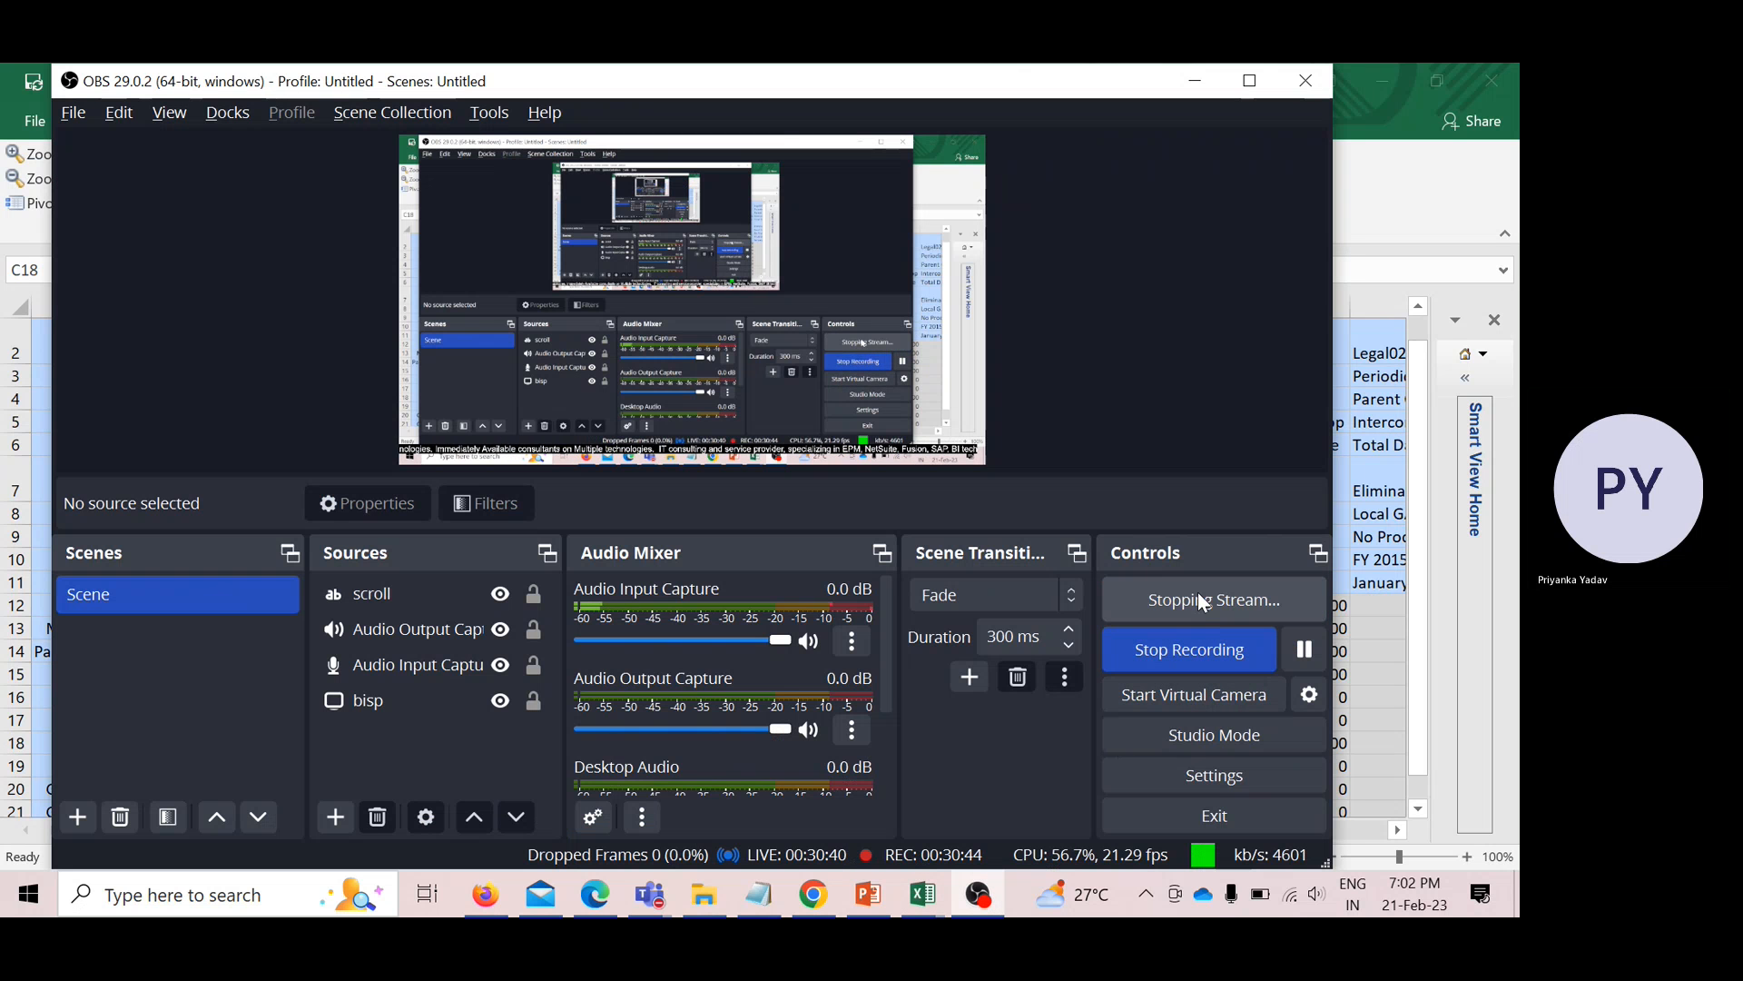
pyautogui.click(1190, 650)
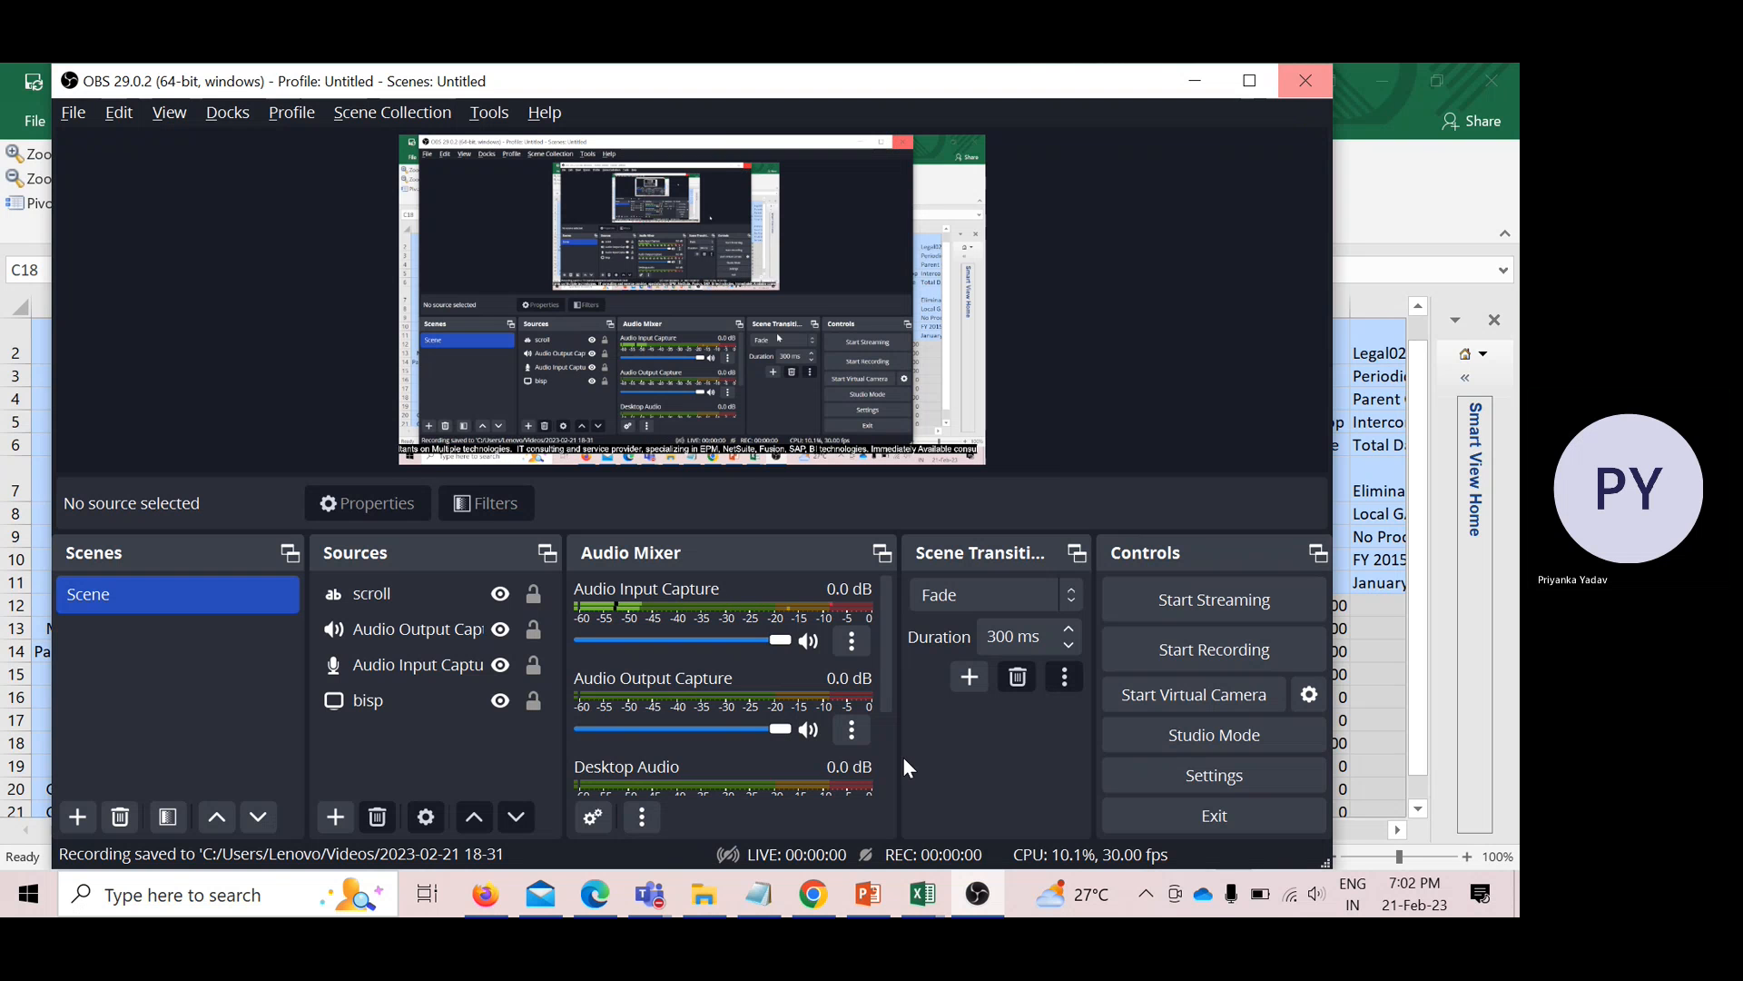
# Switch to the FCCs New Features Webinar meeting in Microsoft Teams and stop its recording.
pyautogui.moveTo(651, 895)
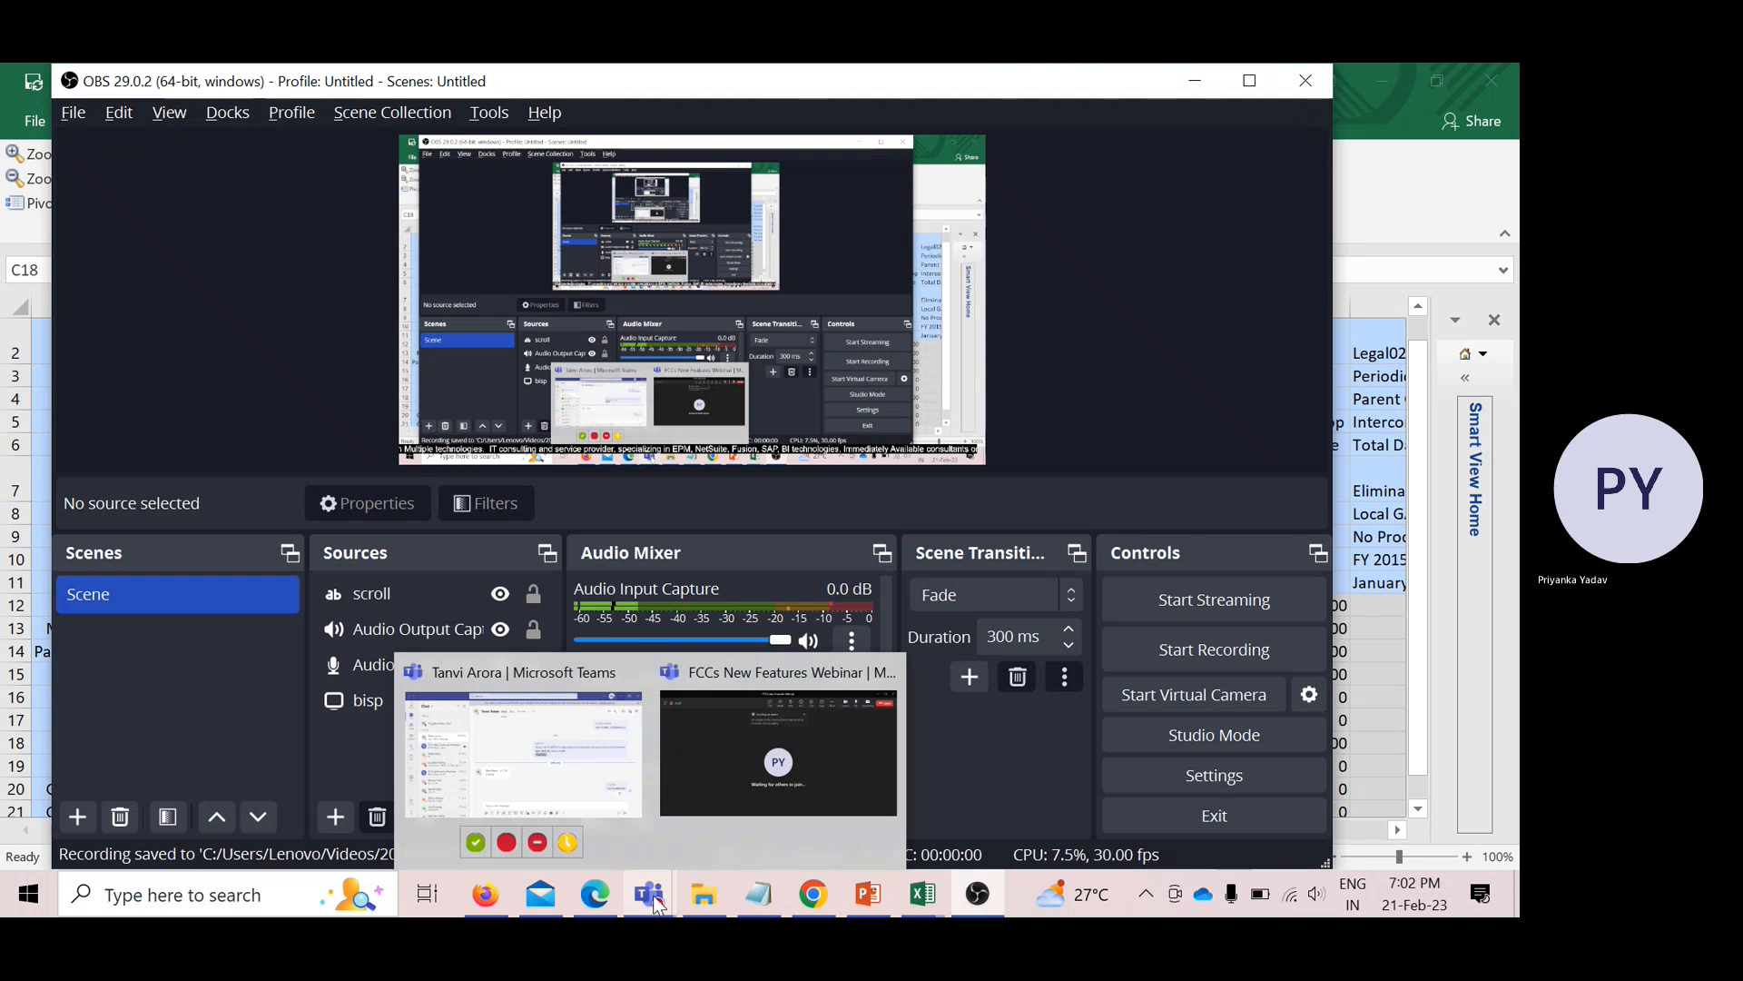
pyautogui.click(729, 783)
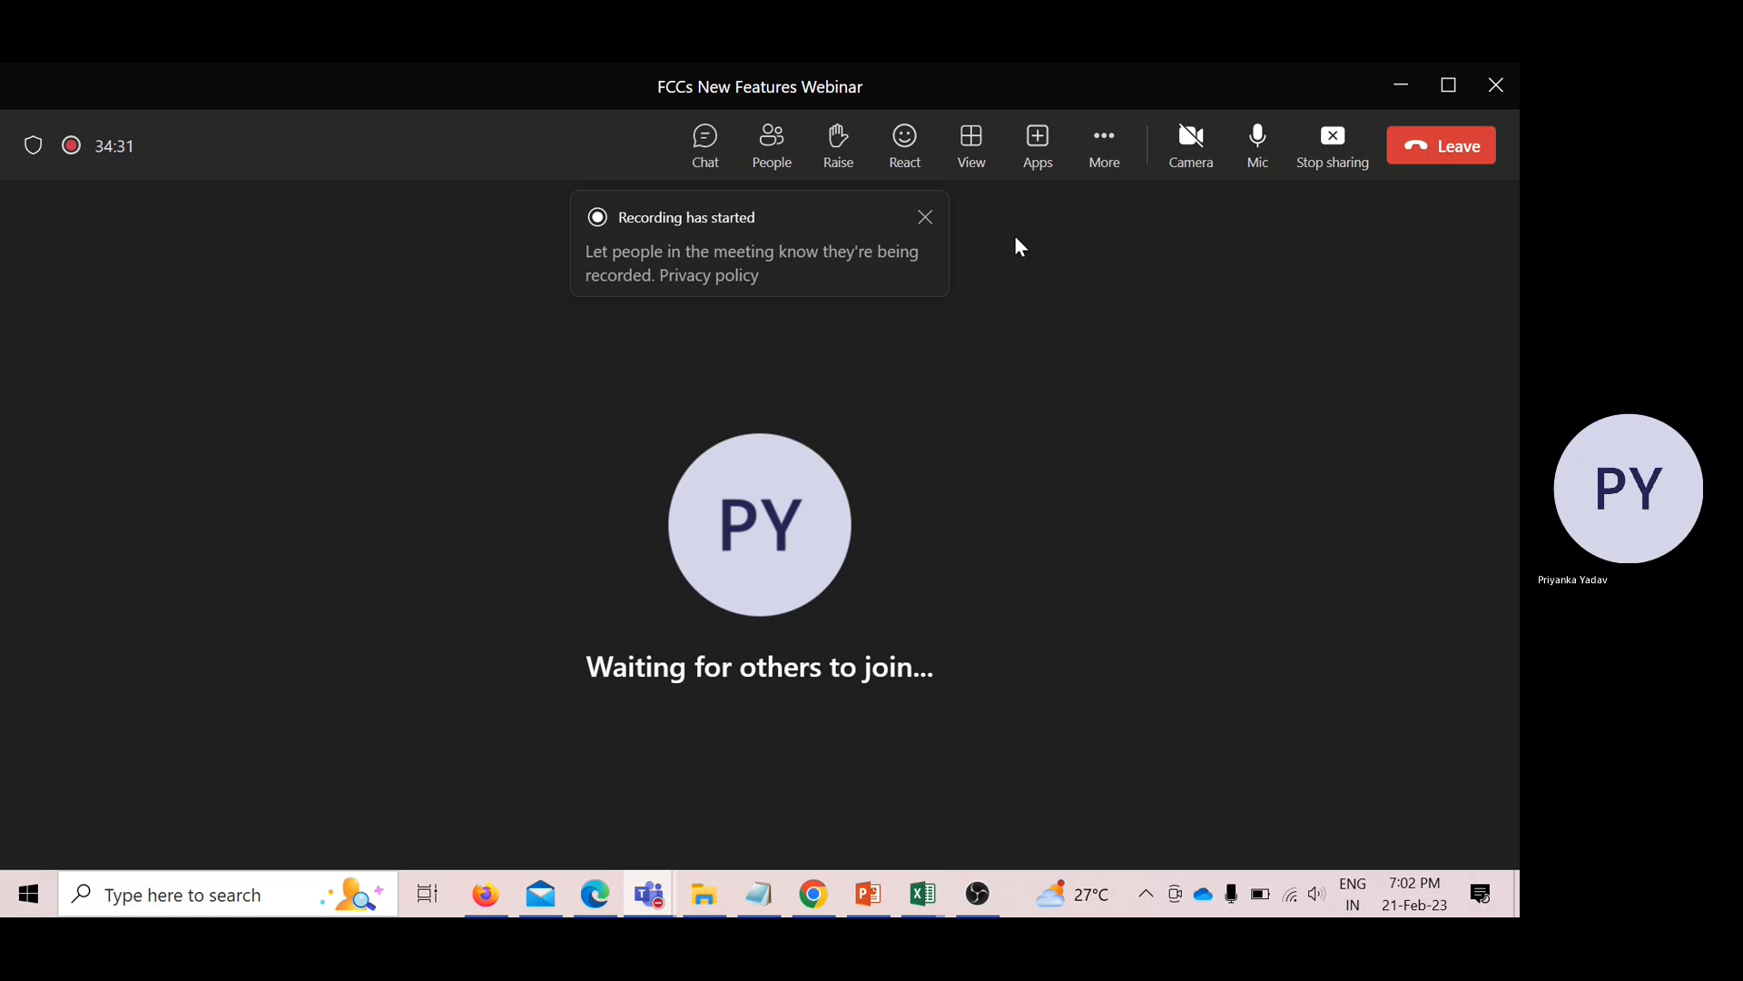
pyautogui.click(1109, 147)
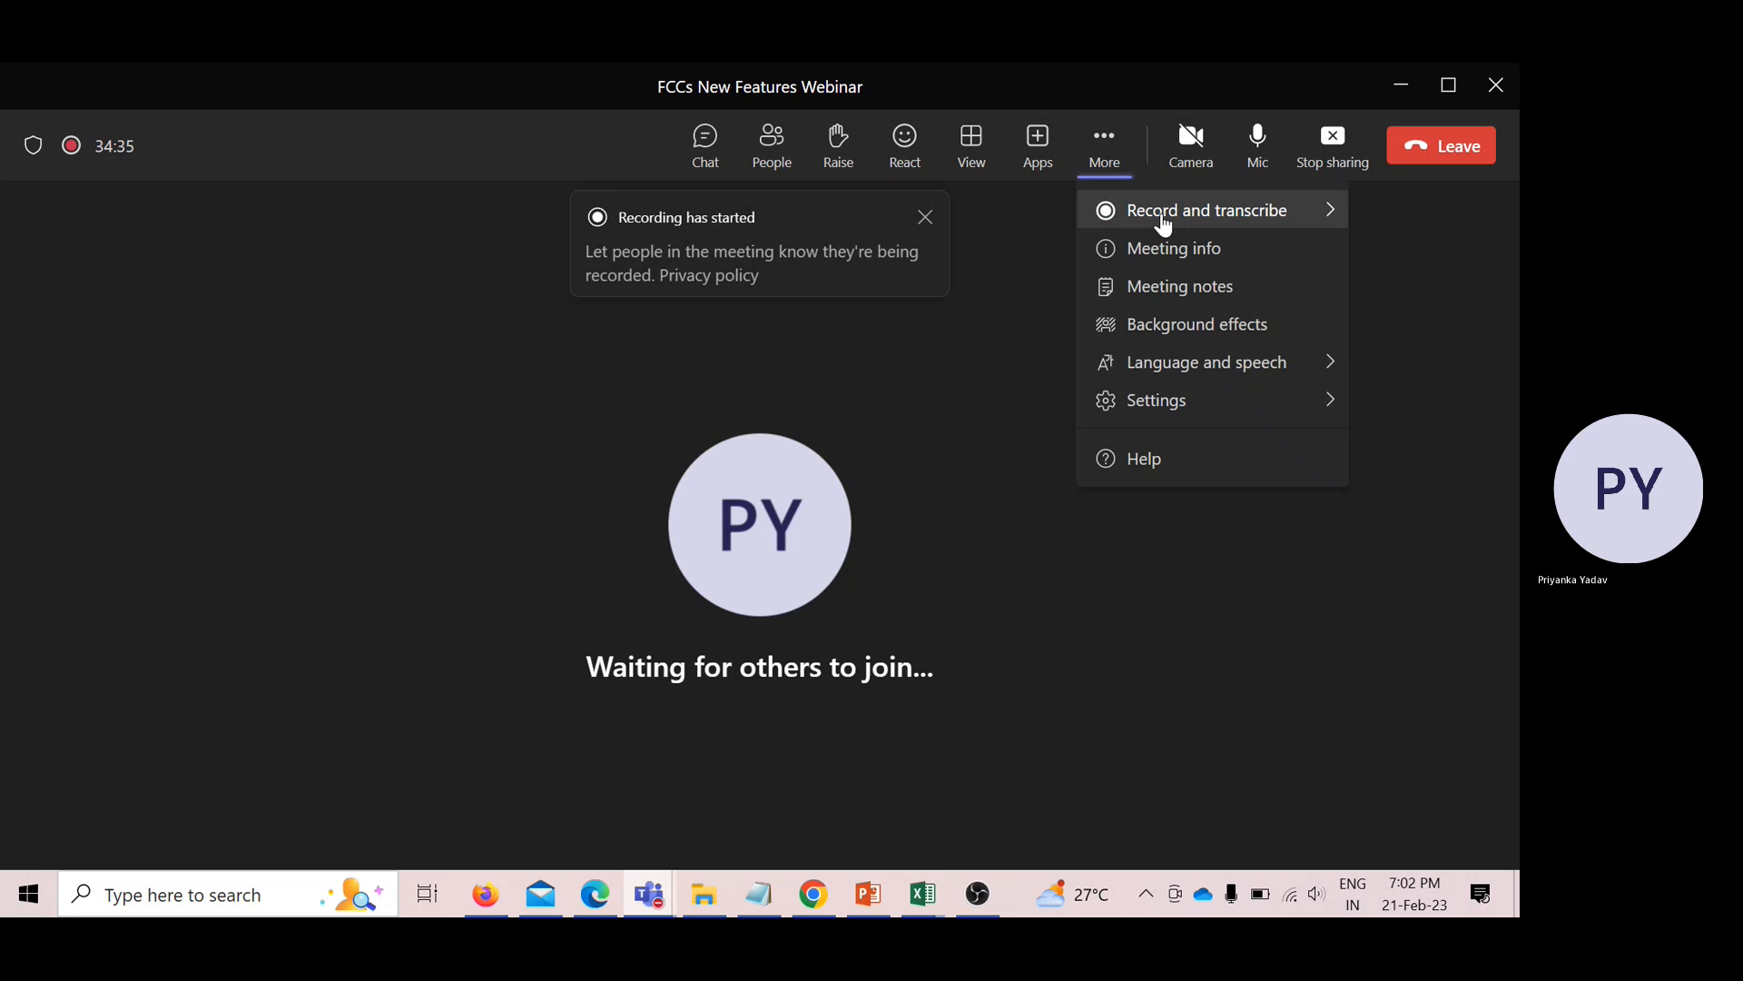
pyautogui.moveTo(1159, 218)
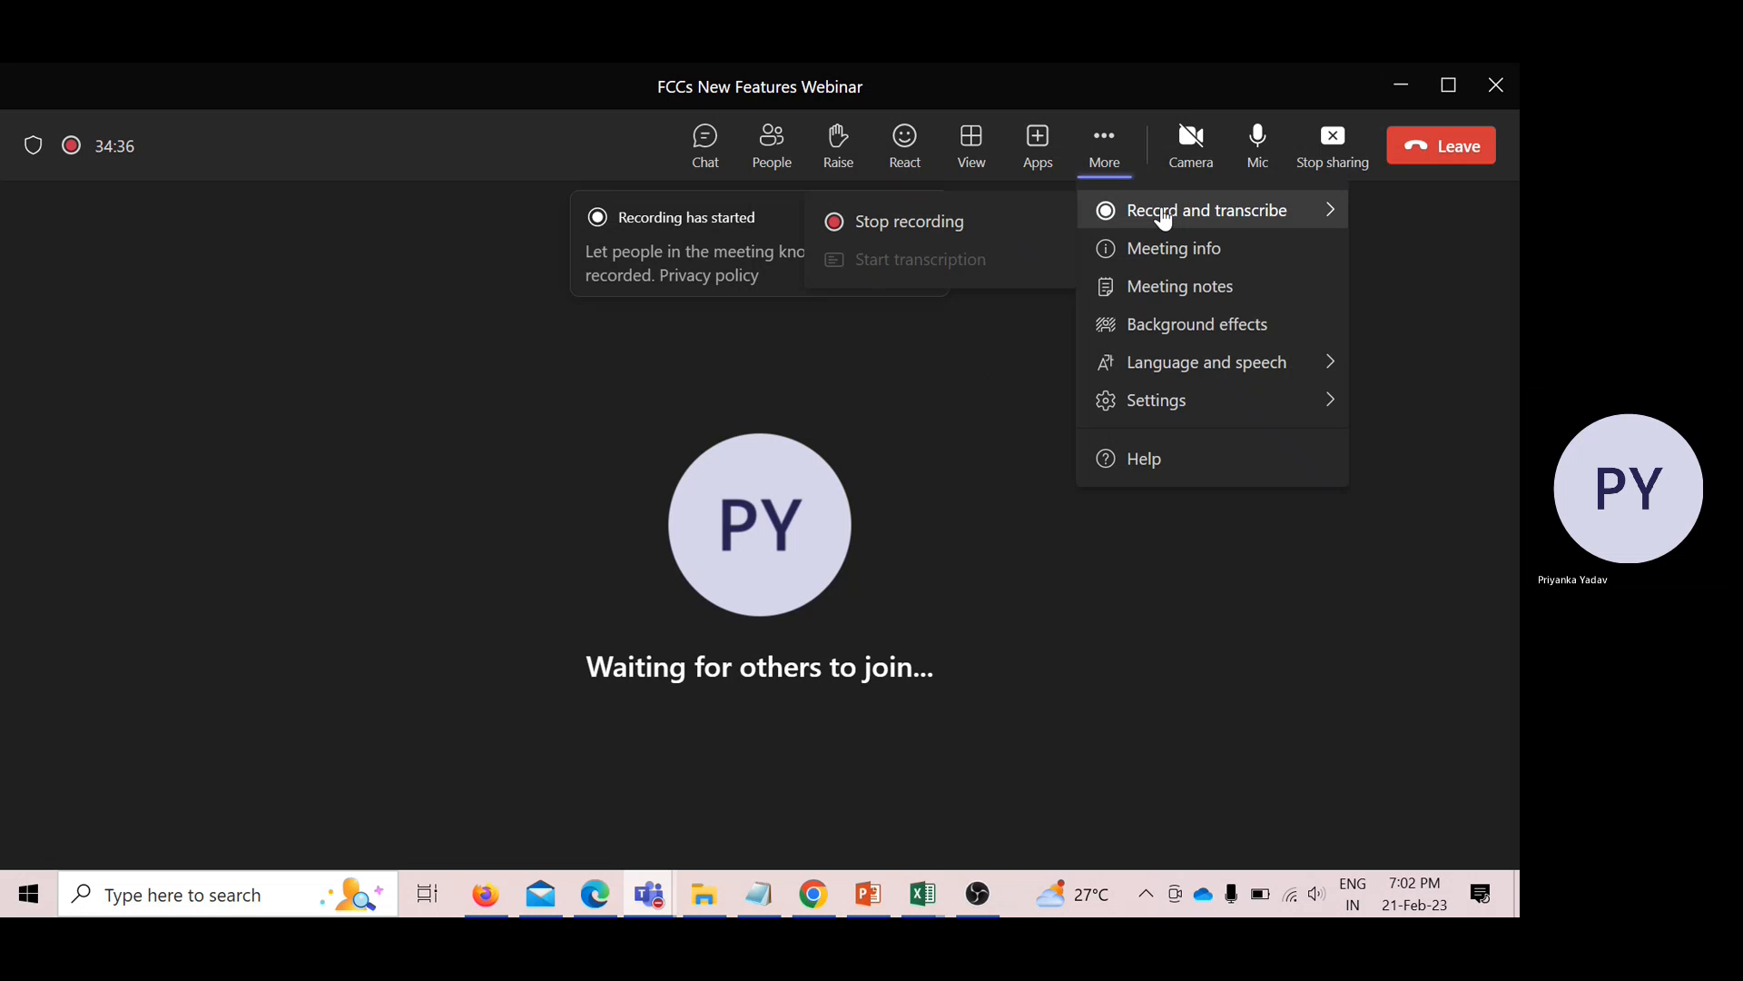
pyautogui.click(932, 224)
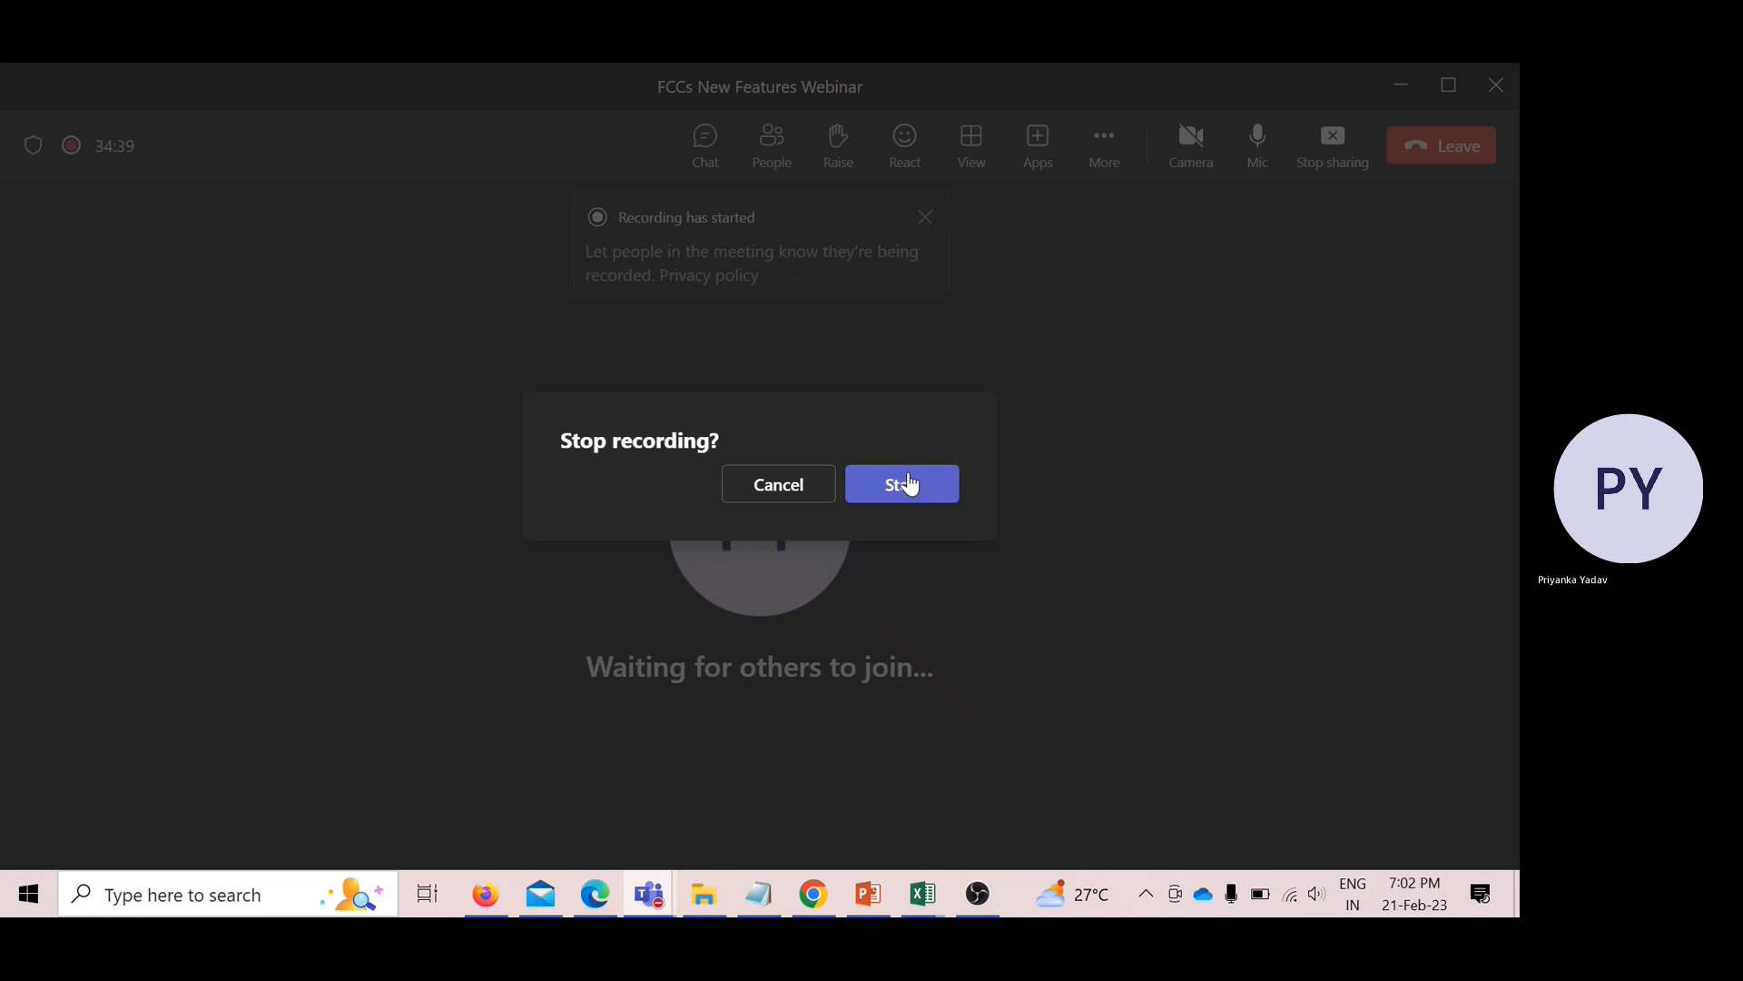